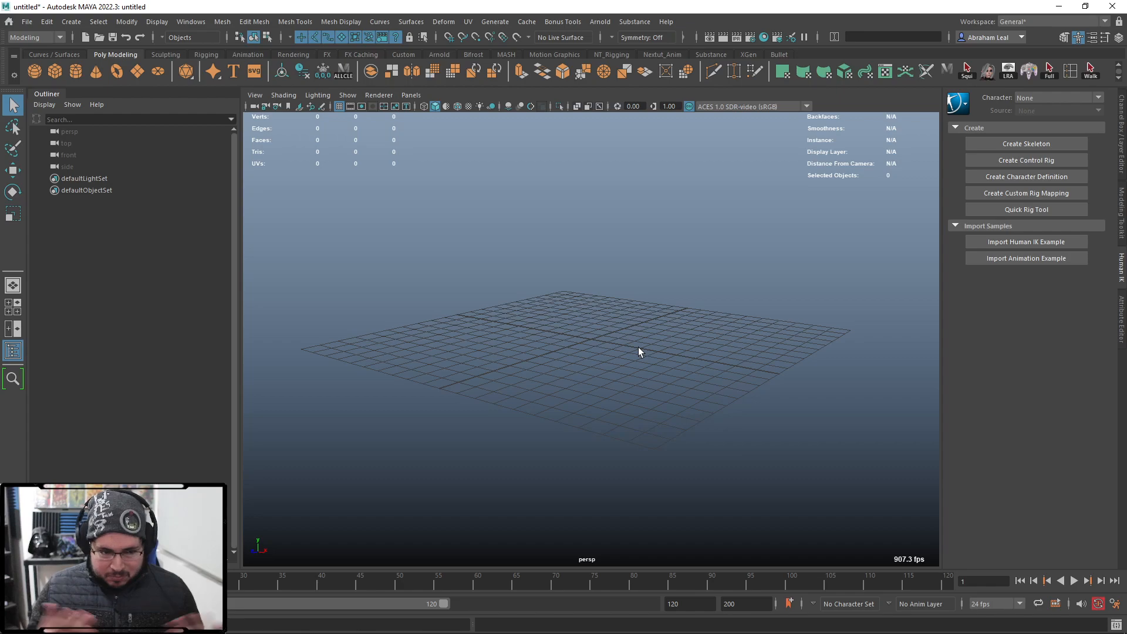
- Create a polygon plane, scale it up uniformly, and raise it above the grid
alt+drag(712, 267, 722, 352)
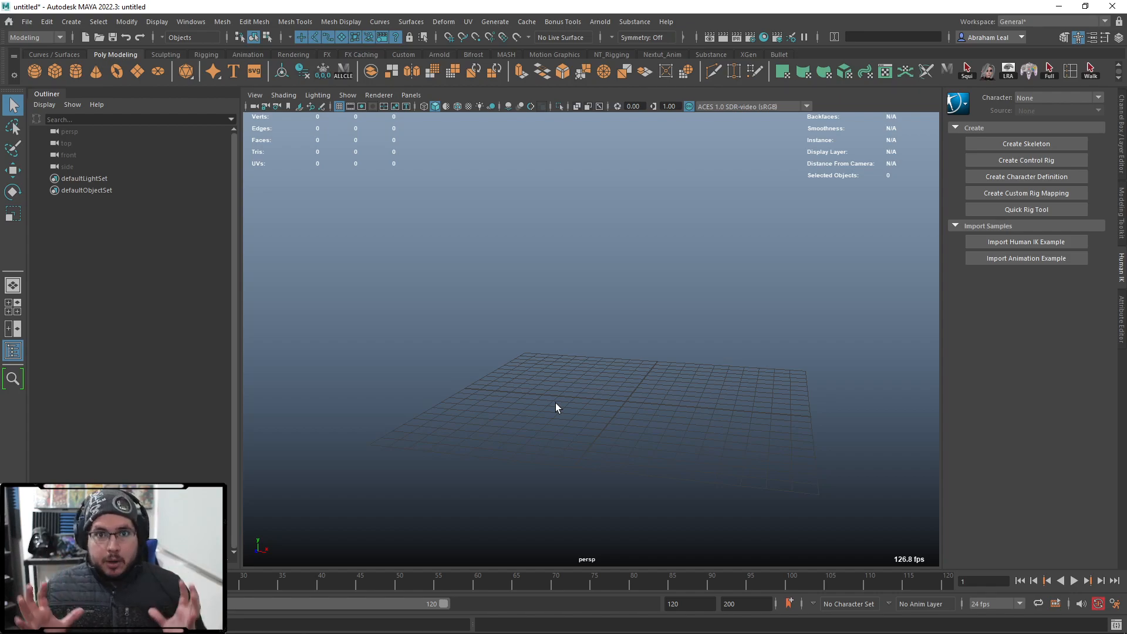
alt+drag(616, 284, 585, 303)
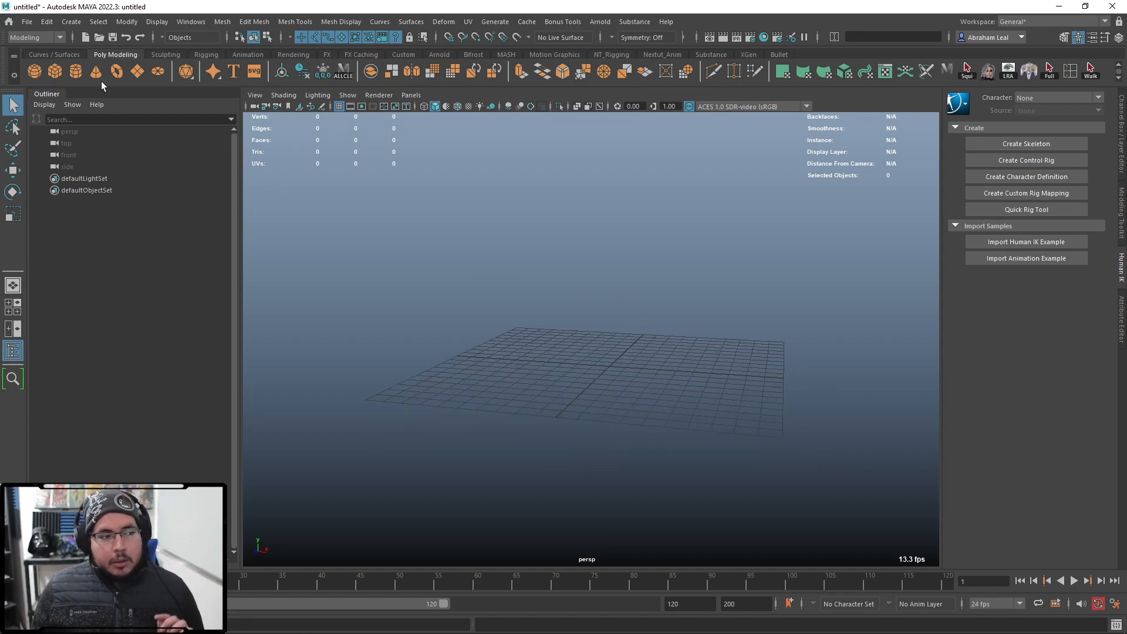
click(138, 71)
key(r)
drag(610, 367, 921, 401)
scroll(631, 364, down, 4)
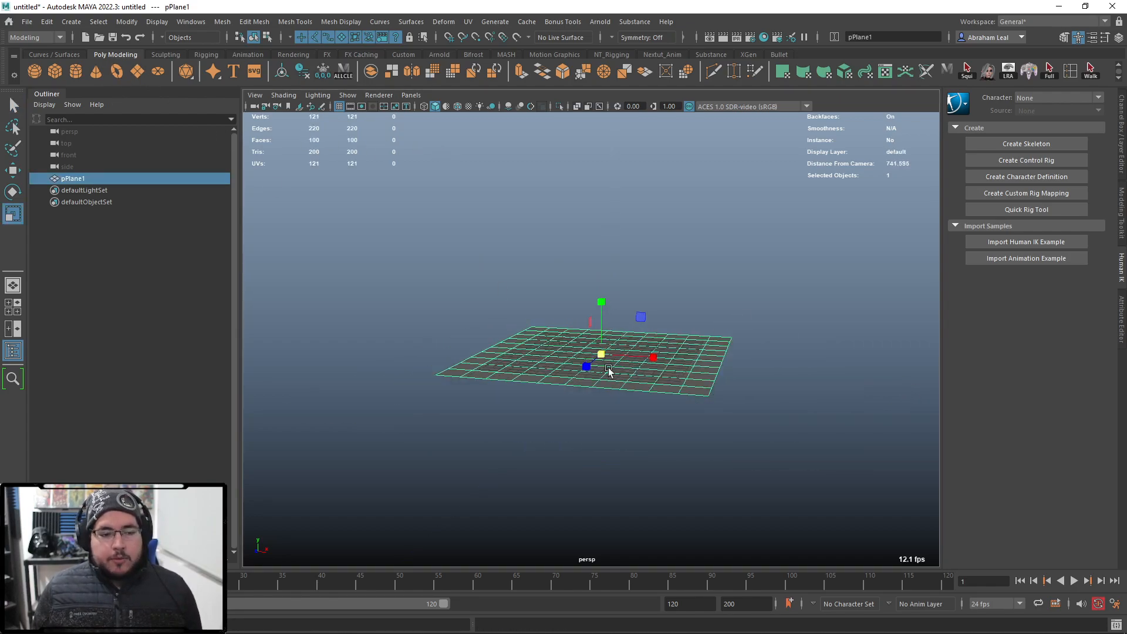
scroll(630, 359, up, 1)
key(w)
drag(605, 308, 623, 271)
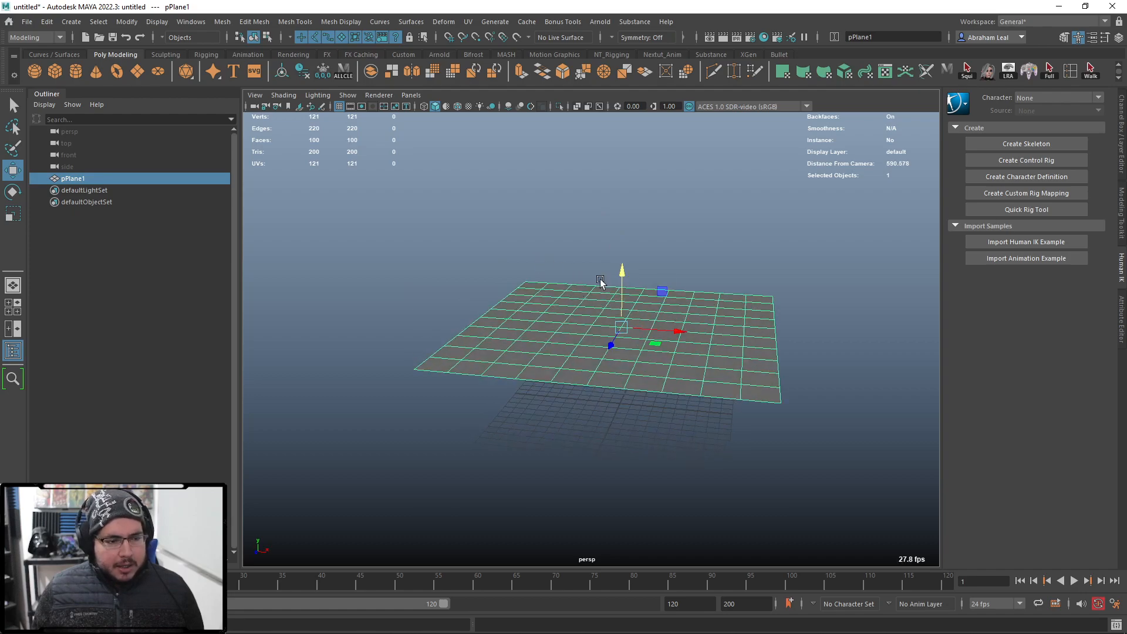
- Extrude the plane's whole back border edge upward to form a vertical wall
right_drag(638, 286, 654, 234)
click(533, 282)
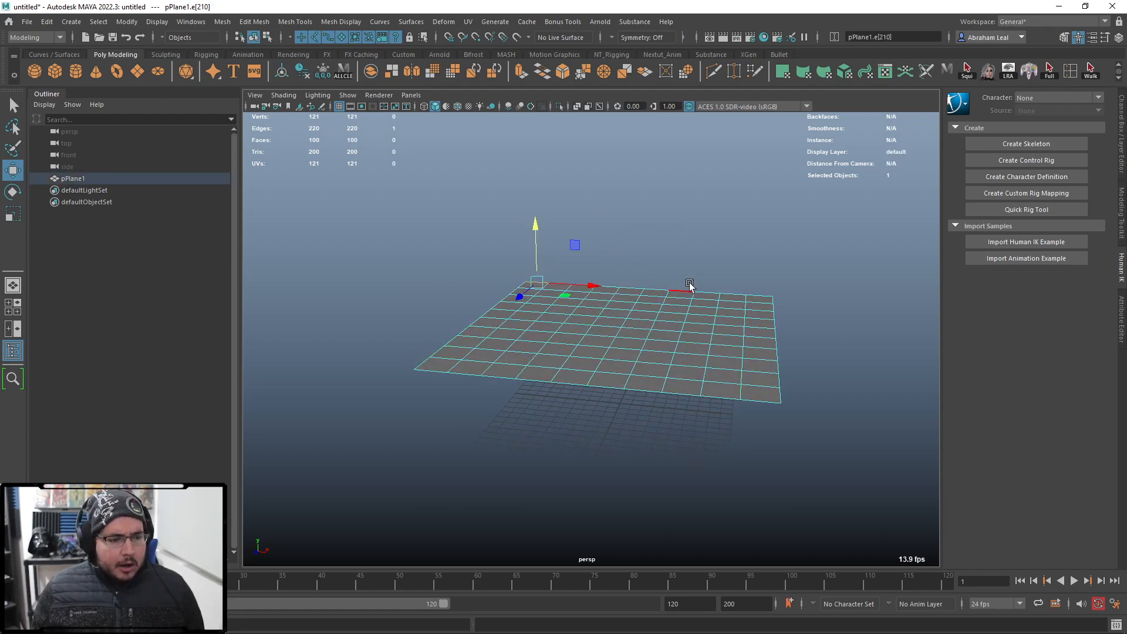
shift+double_click(756, 295)
scroll(678, 243, down, 3)
shift+drag(628, 276, 631, 146)
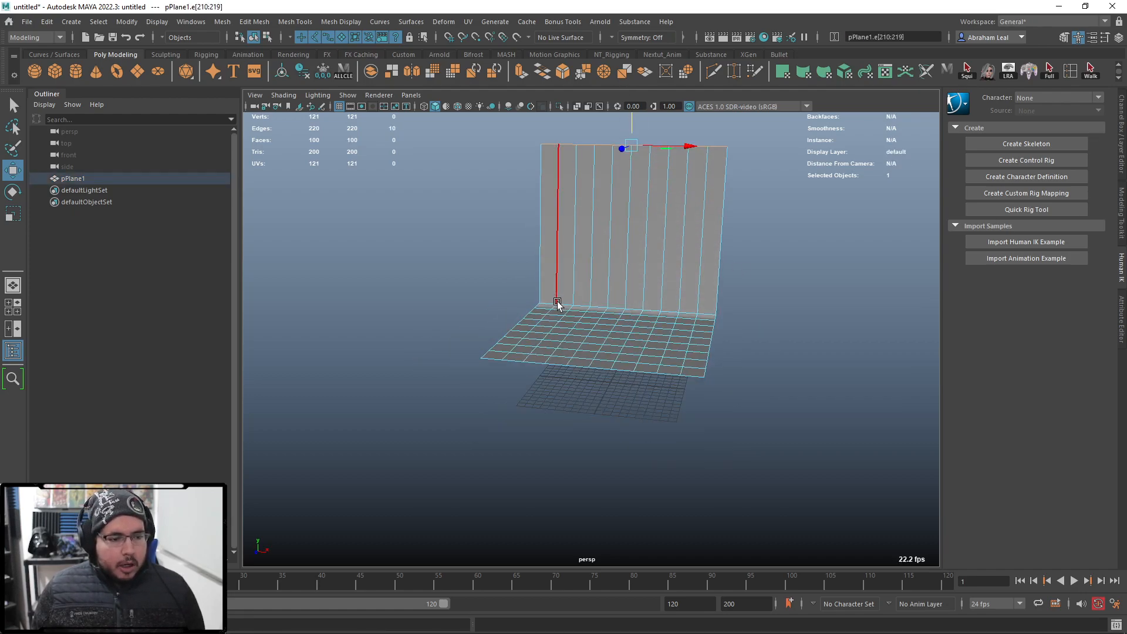
alt+drag(764, 322, 709, 332)
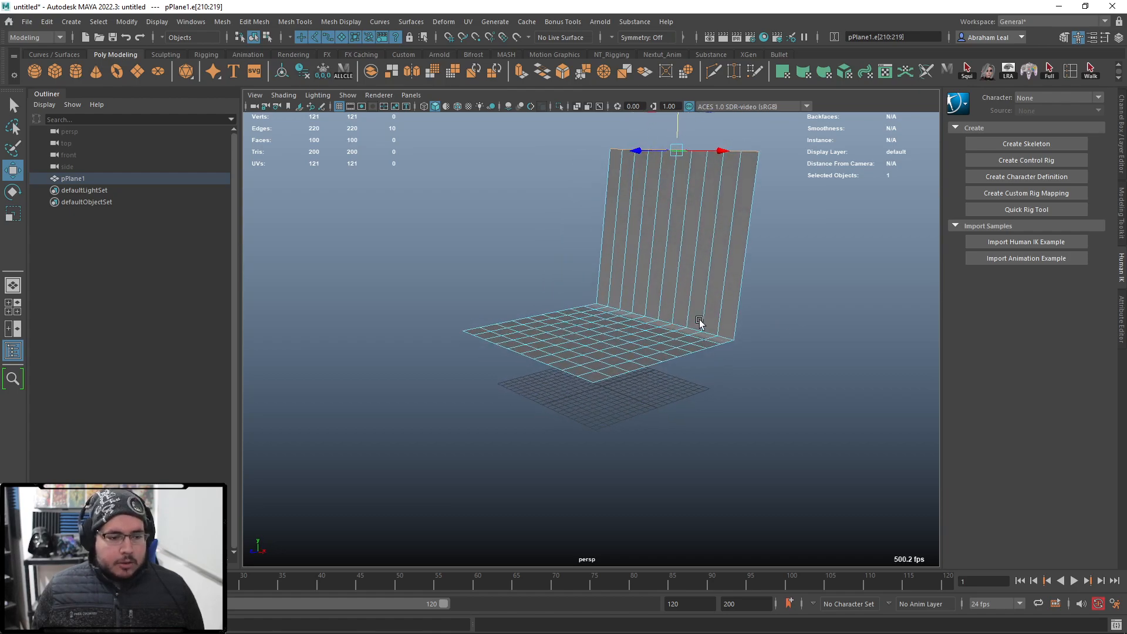
- Delete the L-shaped plane from the scene
right_drag(720, 267, 760, 236)
click(769, 237)
click(664, 293)
key(Delete)
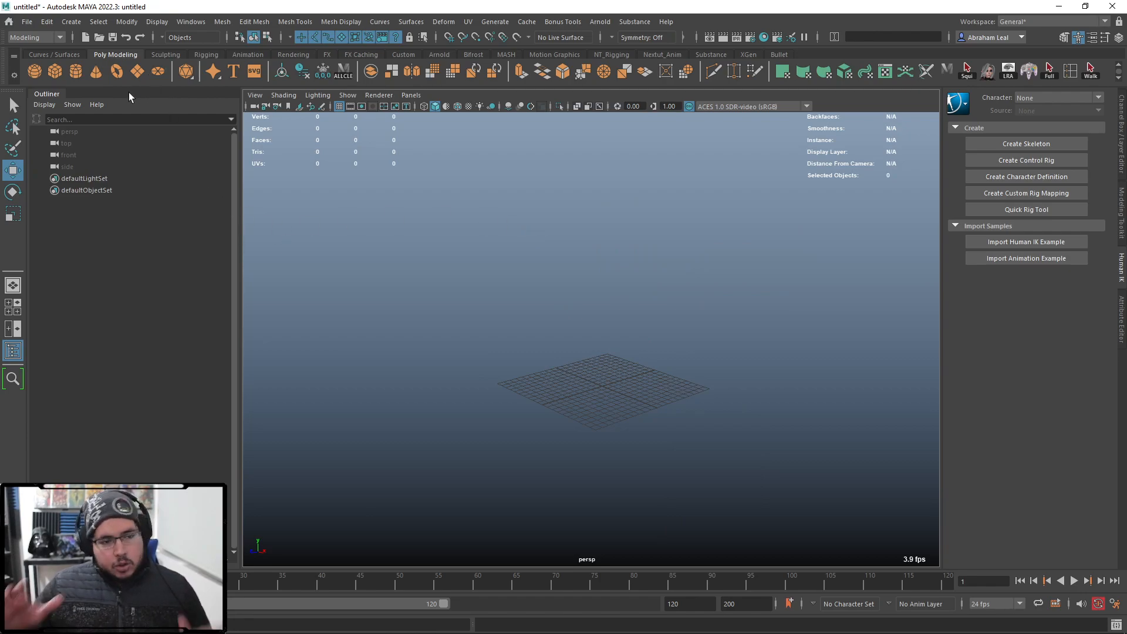
- Create a polygon cube and flatten it vertically into a thin square slab
click(55, 72)
key(r)
key(f)
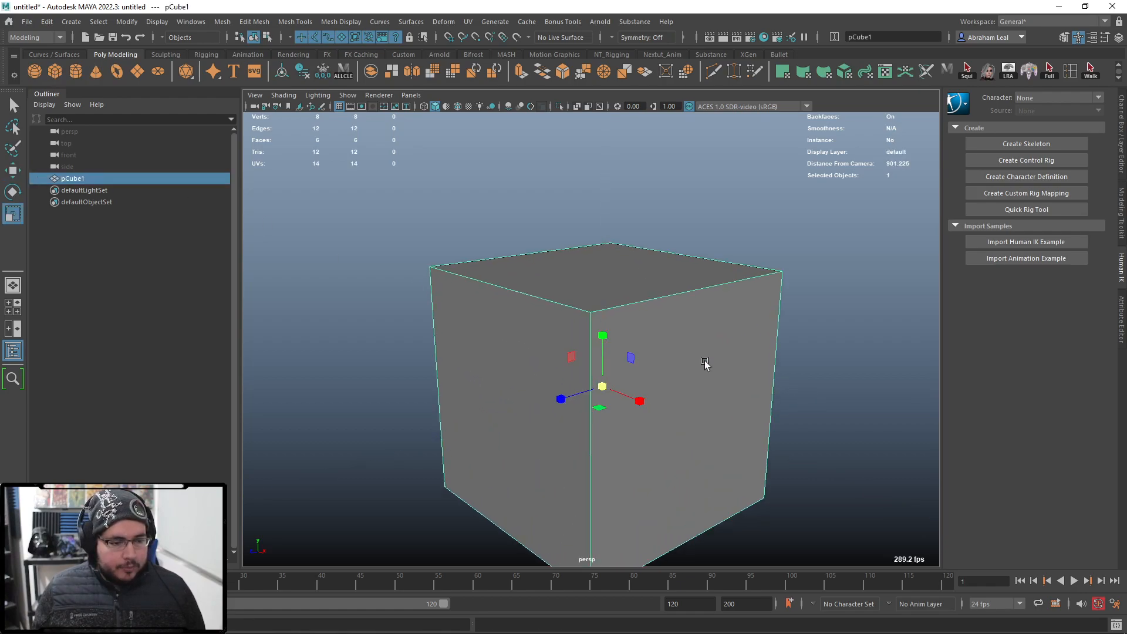
drag(602, 336, 612, 380)
click(639, 327)
alt+drag(703, 253, 679, 242)
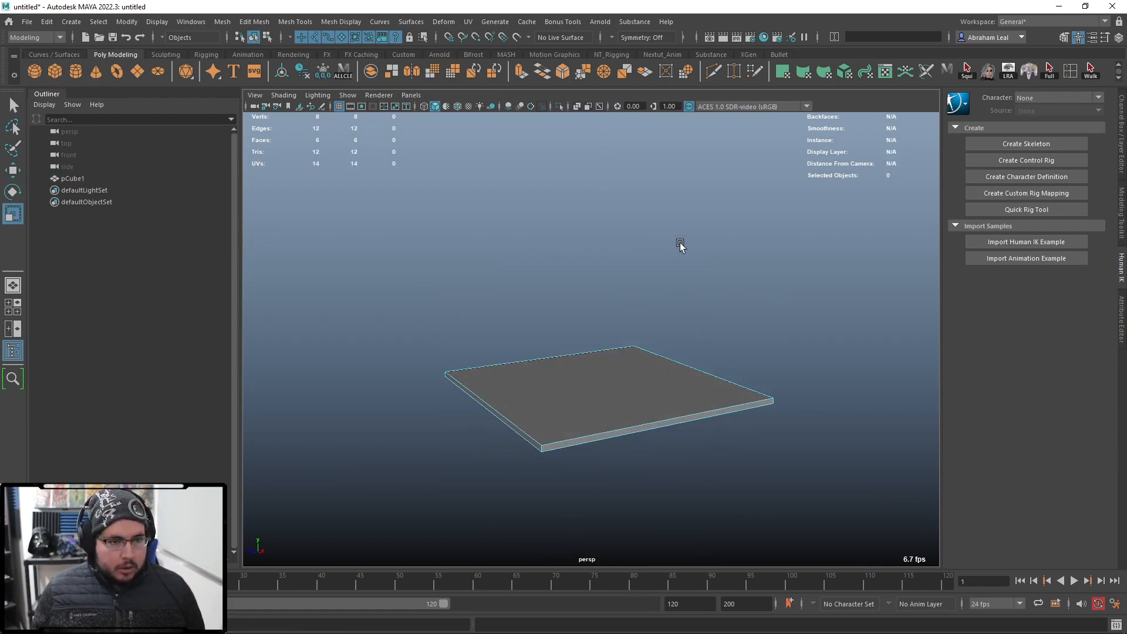
- Insert an edge loop close to one side of the slab with the Multi-Cut tool
click(713, 70)
ctrl+click(765, 400)
key(q)
- Extrude the slab's narrow top face strip straight upward to form a tall wall
right_click(732, 395)
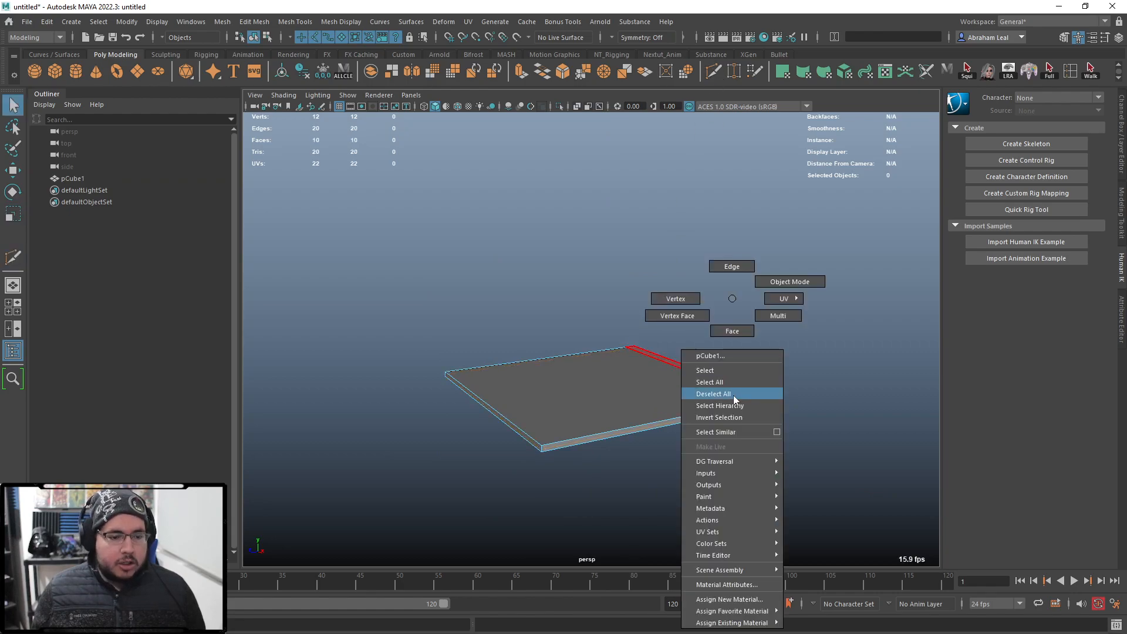
click(724, 382)
key(ctrl+e)
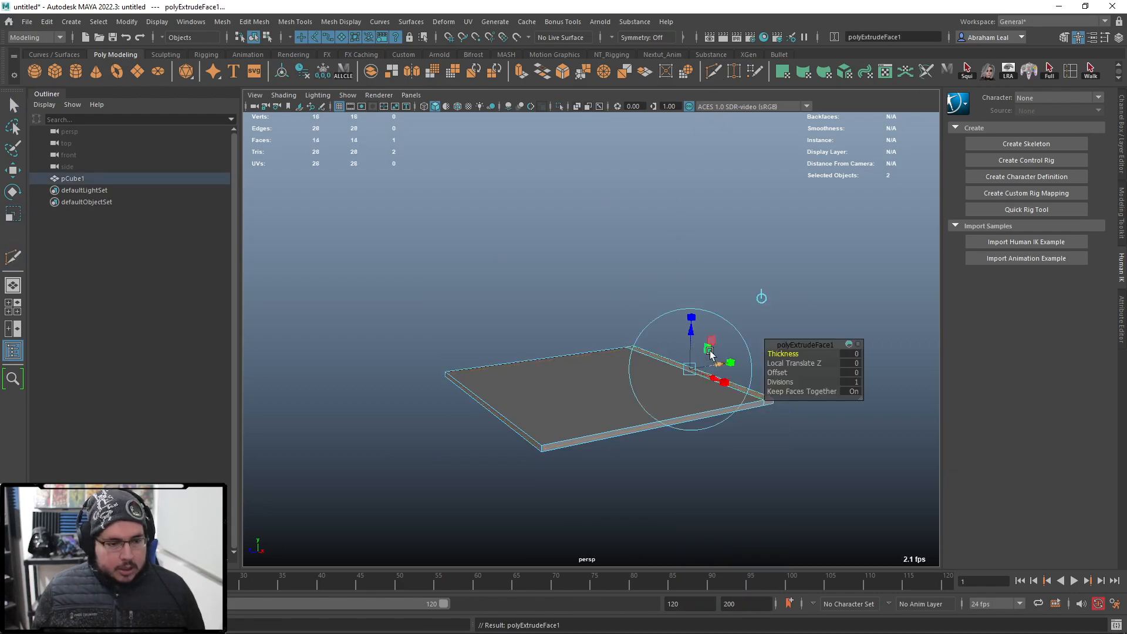
key(w)
drag(690, 316, 695, 127)
alt+drag(646, 235, 702, 253)
click(453, 226)
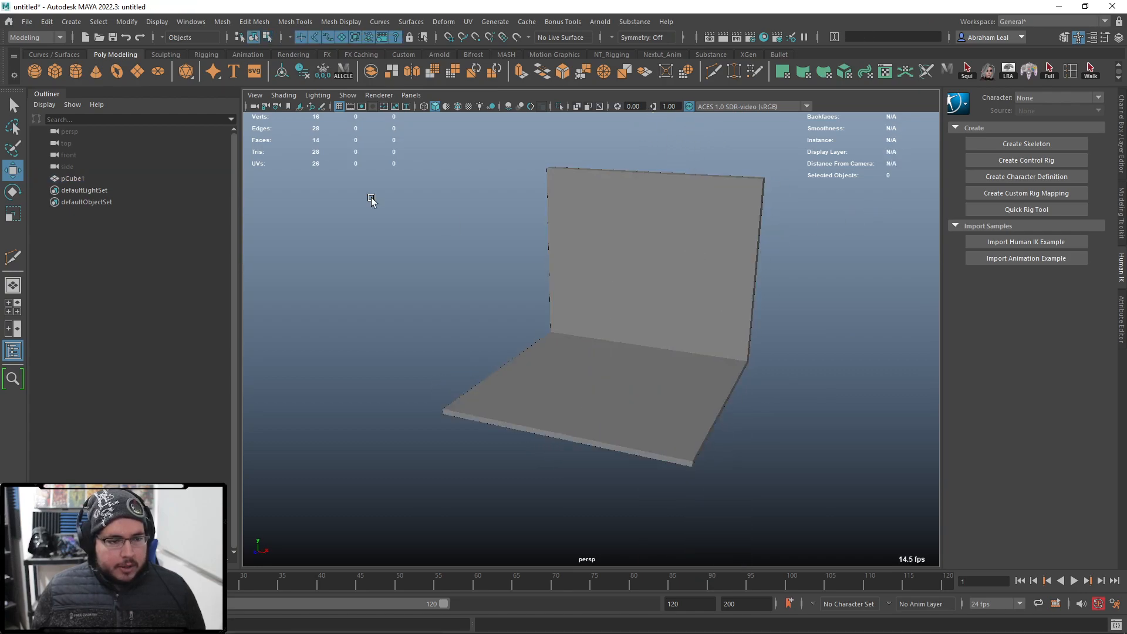
- Create a polygon cube as a size reference and set its X, Y and Z scale to 100
click(54, 72)
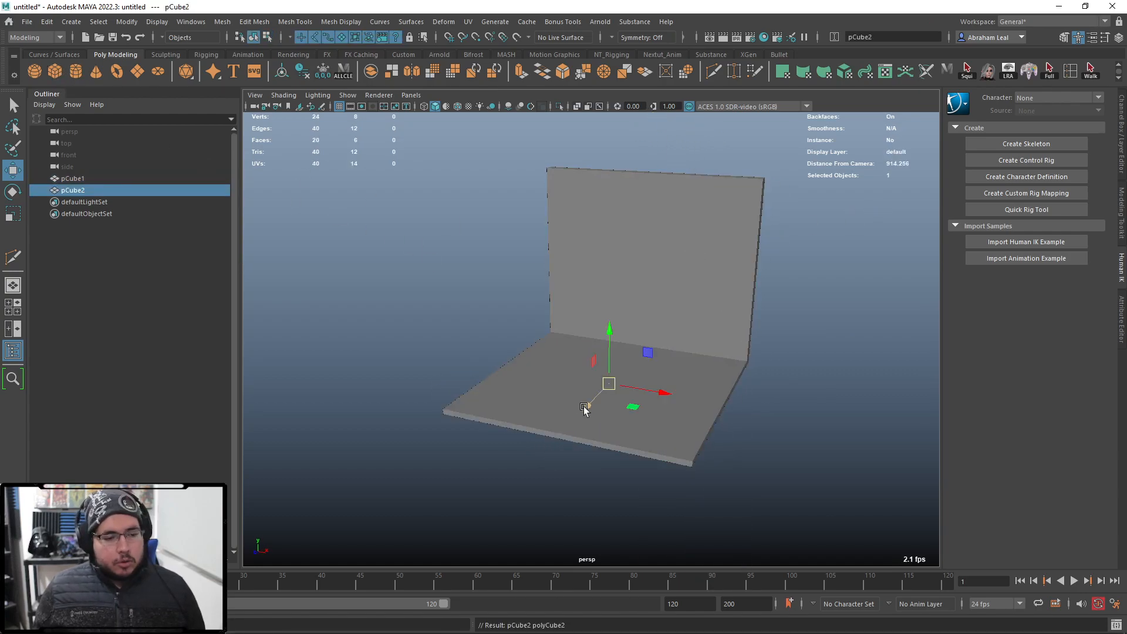
key(r)
key(ctrl+a)
key(ctrl+a)
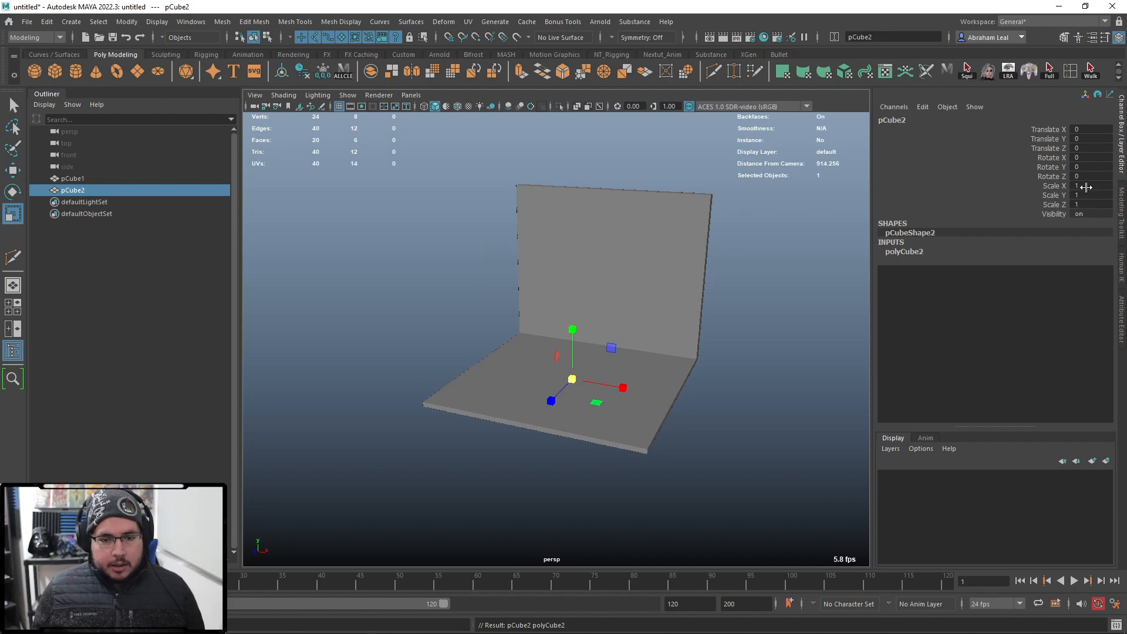
drag(1086, 188, 1085, 205)
text(100)
key(Return)
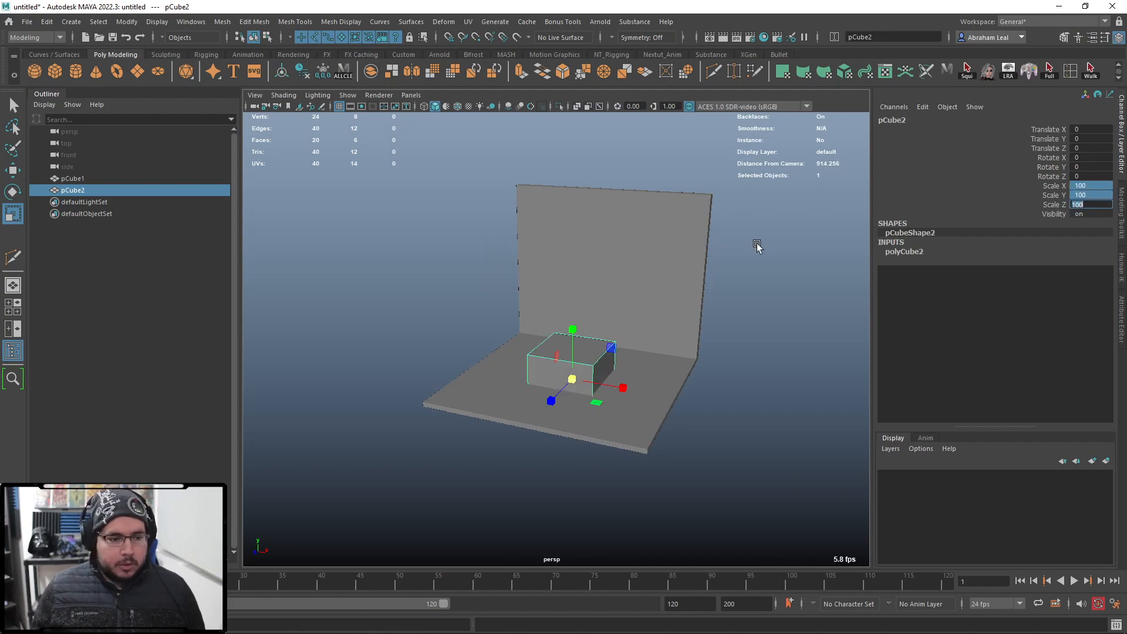
- Scale the L-shaped slab and wall down uniformly to roughly match the reference cube's footprint
scroll(716, 343, up, 2)
click(651, 370)
drag(580, 393, 396, 385)
click(510, 365)
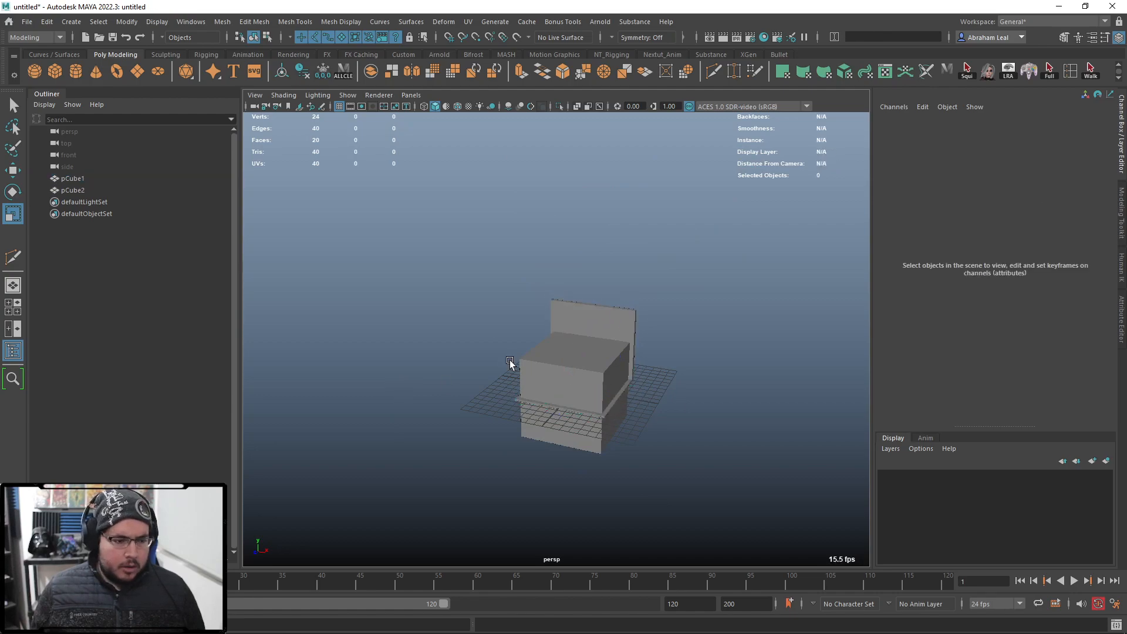
- Select the reference cube and examine the grid's display options
scroll(516, 375, up, 3)
click(533, 390)
click(157, 21)
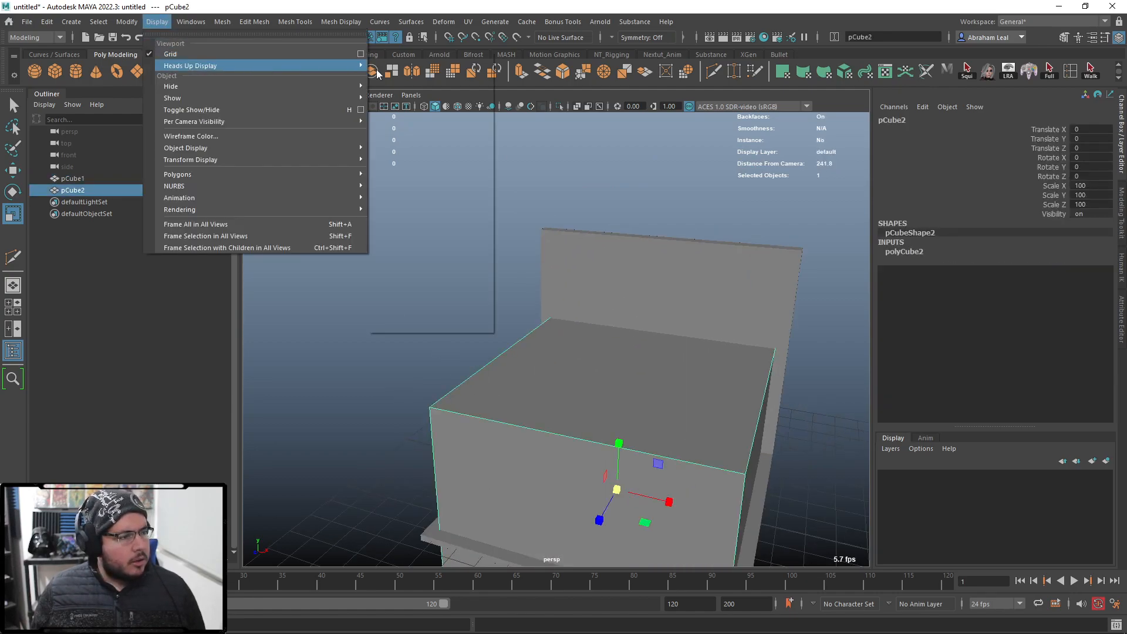
click(358, 53)
click(469, 177)
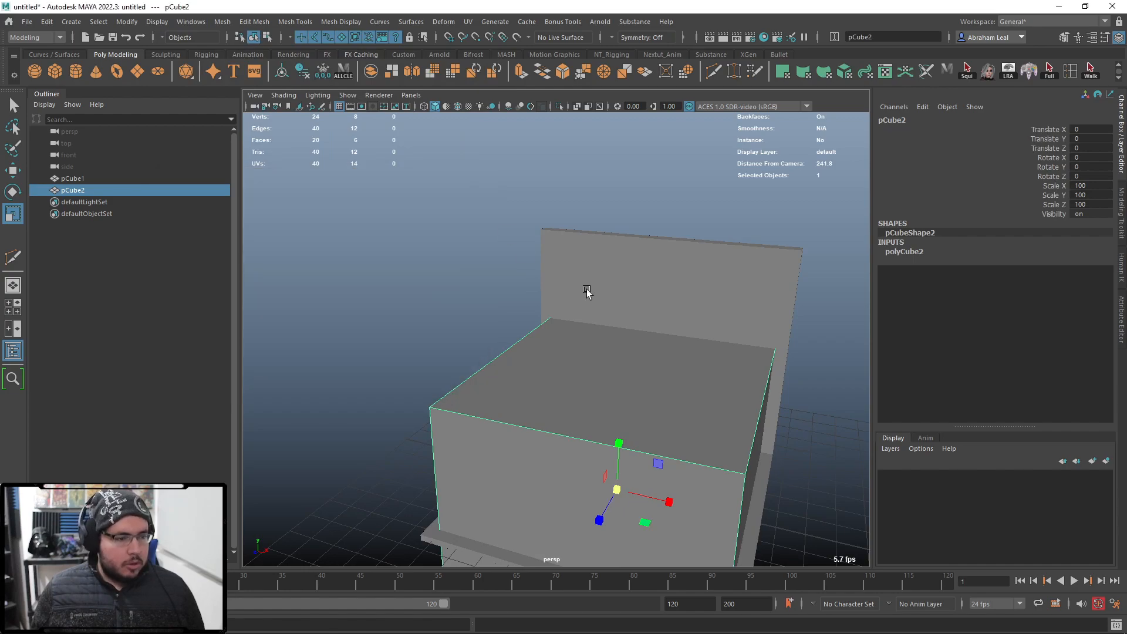
- Scale the L-shaped body uniformly to about 99 units wide and delete the reference cube
alt+middle_drag(584, 289, 536, 154)
scroll(536, 153, down, 2)
alt+drag(536, 153, 585, 180)
click(587, 181)
alt+drag(704, 282, 614, 252)
drag(565, 349, 538, 350)
key(Delete)
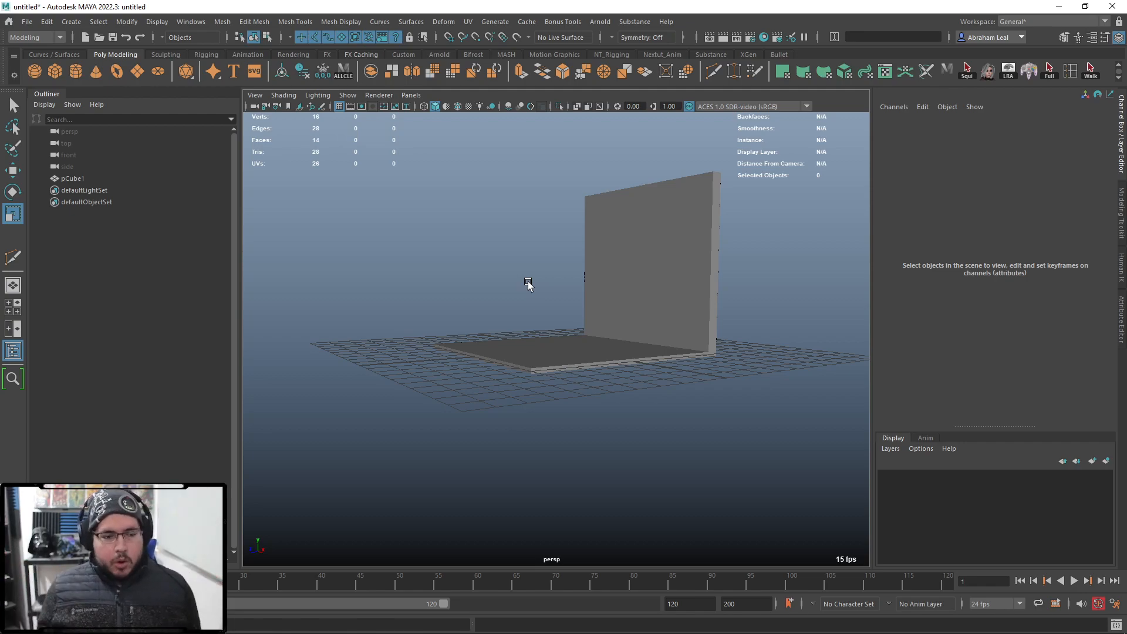
- Delete the construction history of the L-shaped body and deselect it
alt+right_drag(528, 282, 540, 363)
alt+drag(506, 259, 517, 288)
click(525, 287)
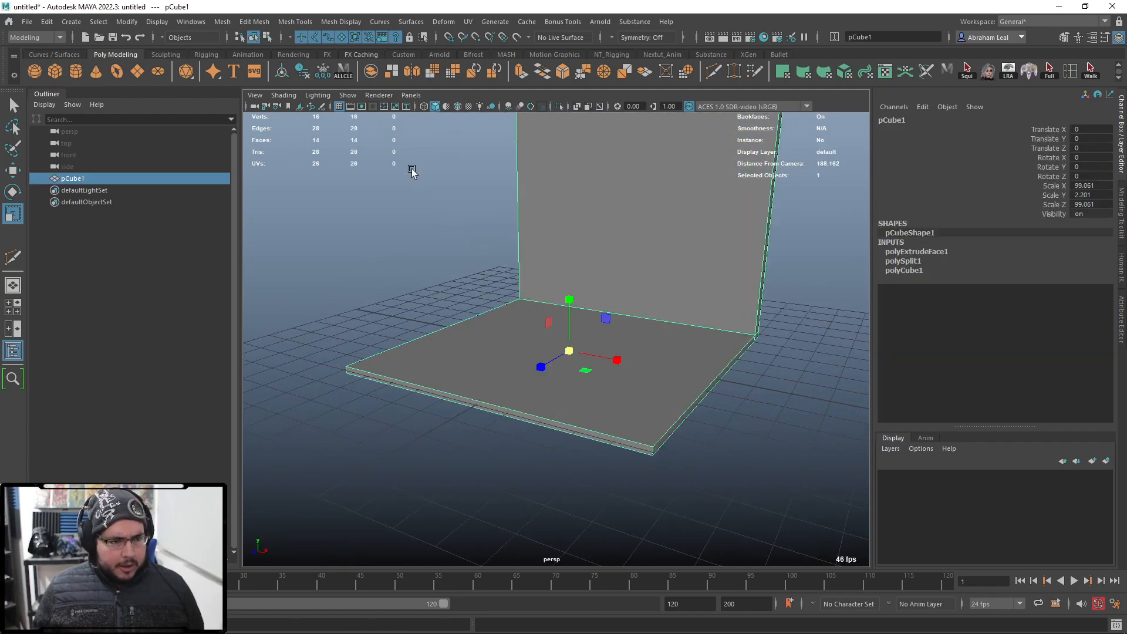
click(300, 70)
click(438, 250)
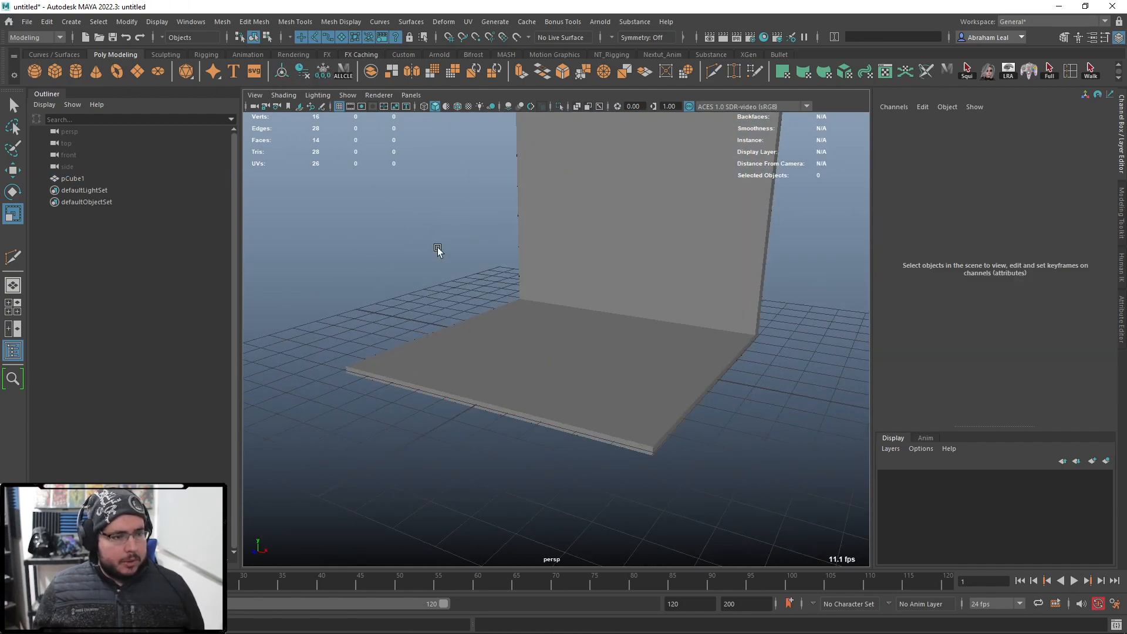
- Create a polygon plane at the origin and scale it uniformly to about 188
scroll(437, 249, down, 5)
alt+middle_drag(438, 249, 408, 371)
alt+drag(407, 371, 499, 384)
scroll(499, 384, down, 2)
alt+drag(432, 355, 511, 334)
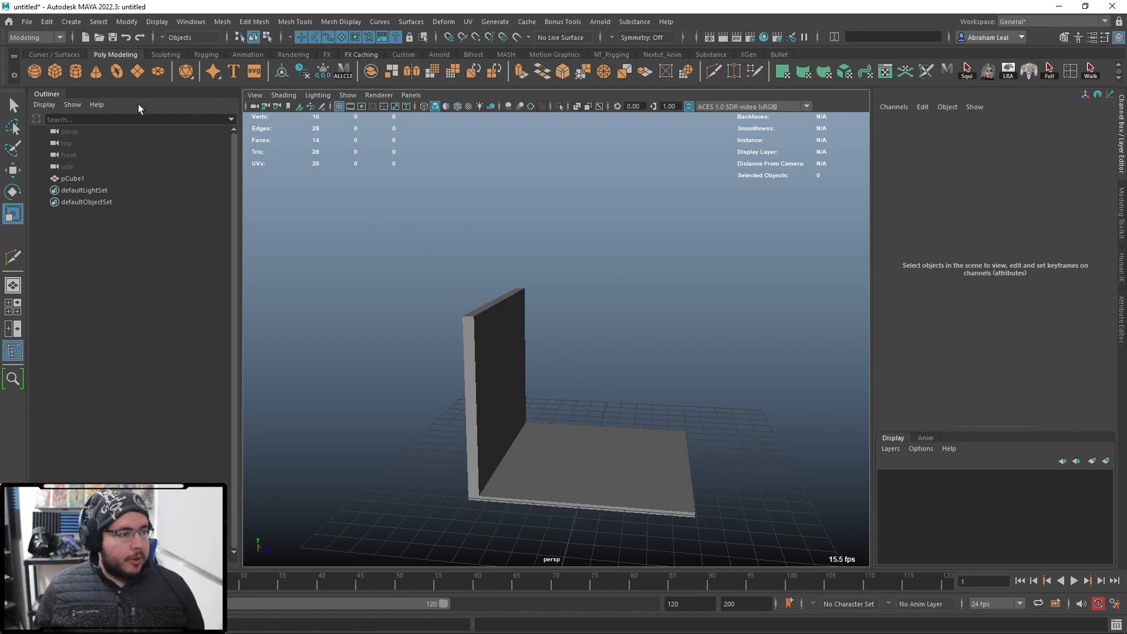
click(137, 71)
drag(590, 461, 855, 466)
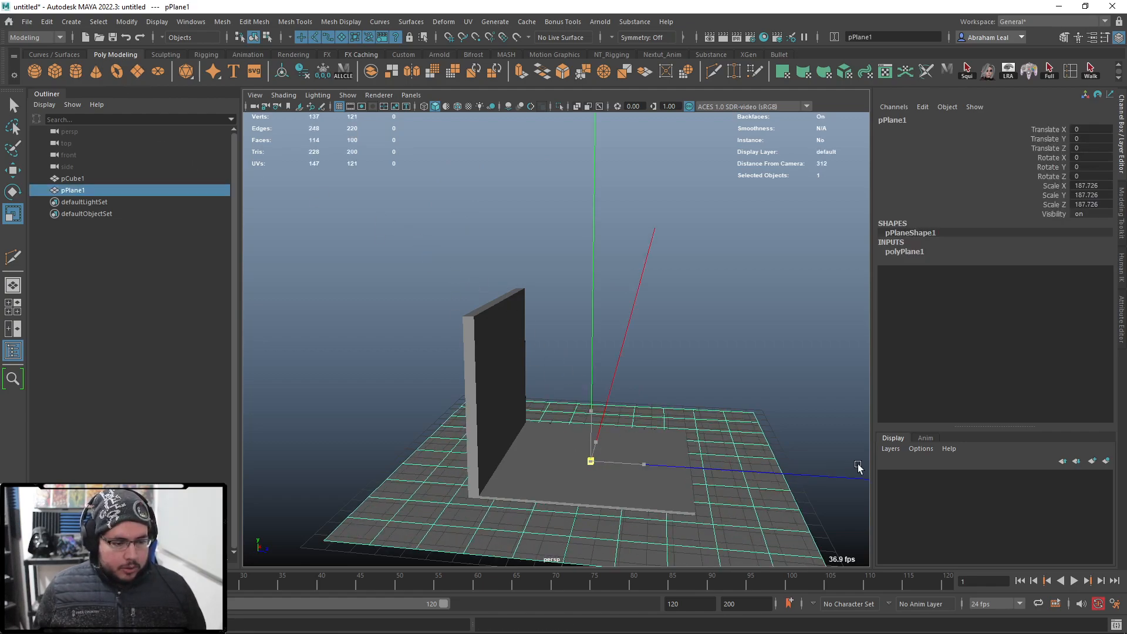
- Raise the plane to a height of about 88.6 above the L-shaped body and scale it to about 212
key(w)
drag(599, 406, 574, 198)
middle_drag(564, 243, 499, 315)
key(r)
drag(564, 315, 646, 315)
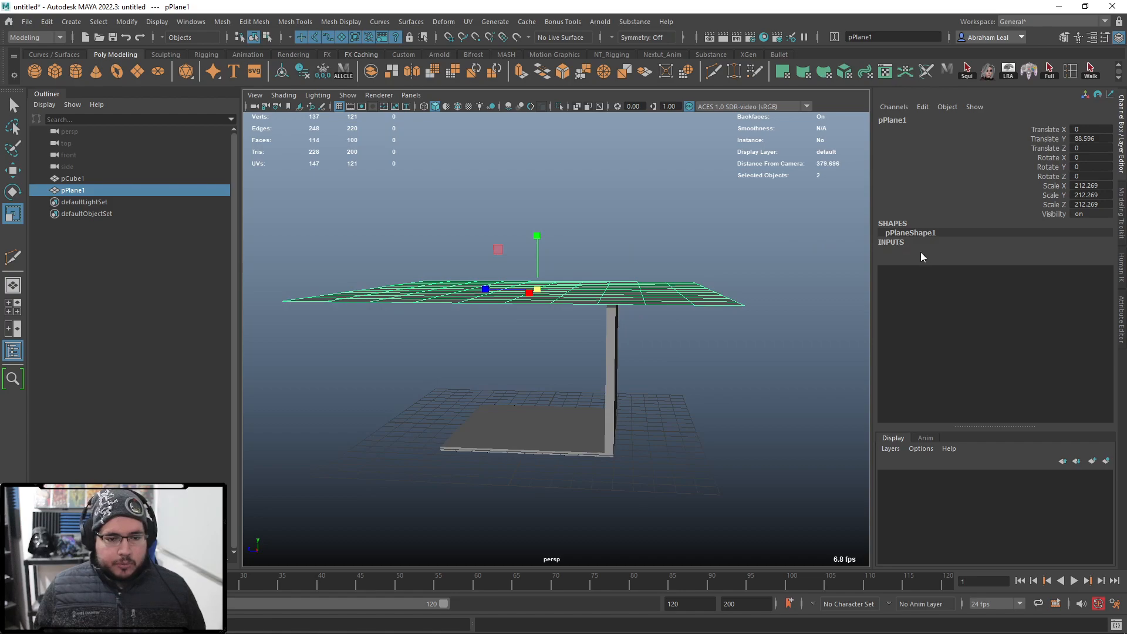
- Set the plane's width and height subdivisions to 20
click(921, 253)
drag(1051, 280, 1050, 289)
middle_drag(756, 289, 815, 286)
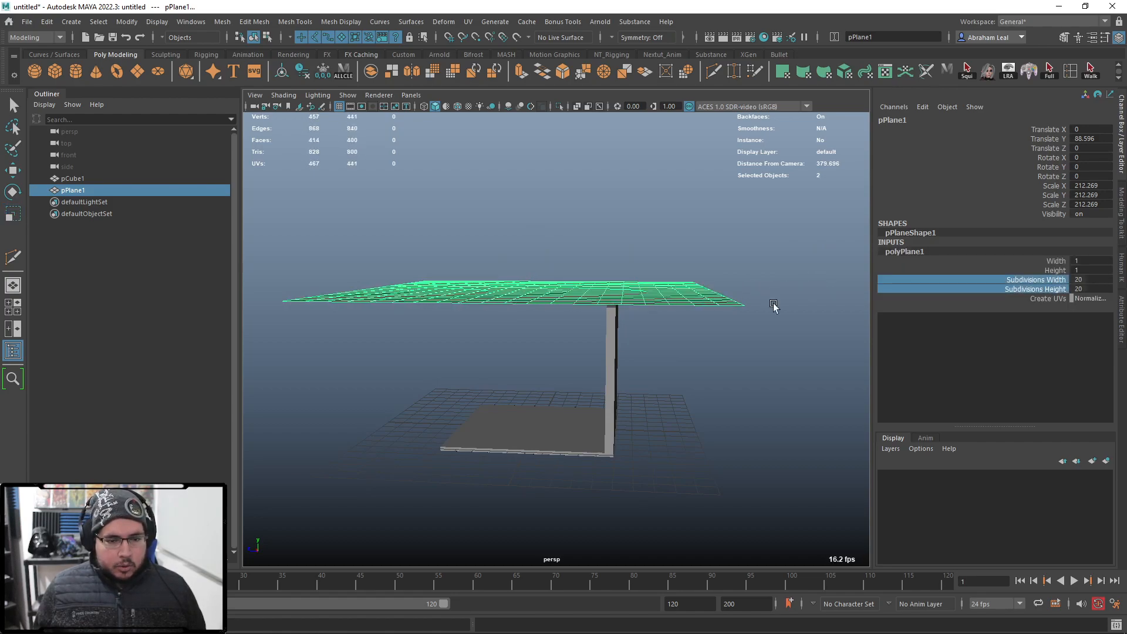
- Move the raised plane to about 5.5 along Z and scale it uniformly to about 170
alt+drag(797, 295, 813, 346)
click(670, 305)
key(w)
key(e)
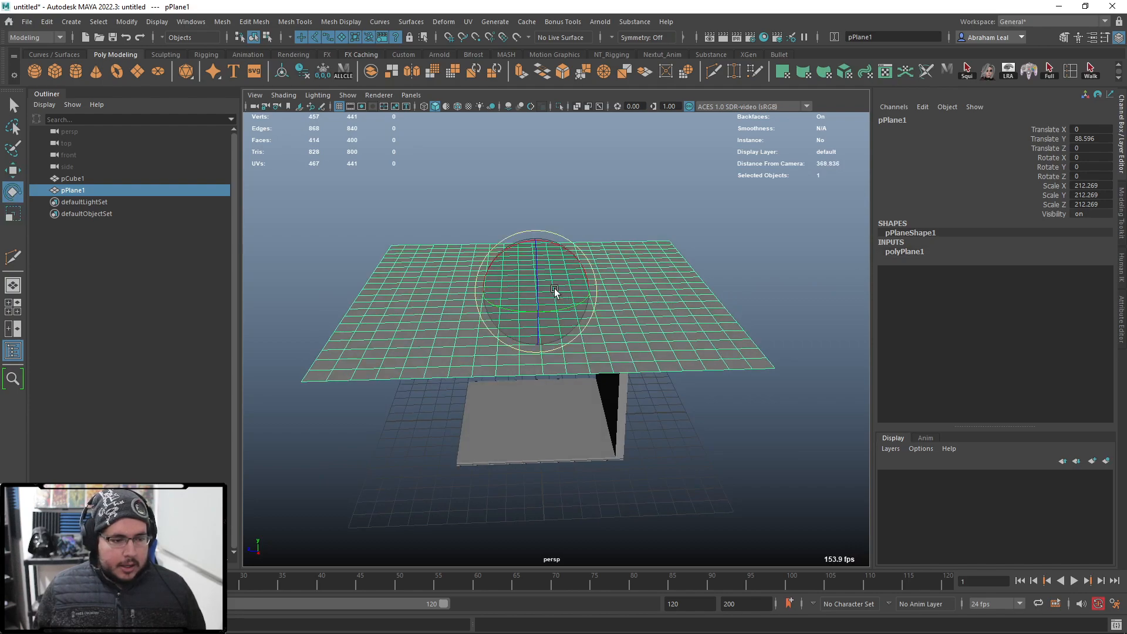
key(w)
drag(528, 291, 483, 284)
key(r)
key(w)
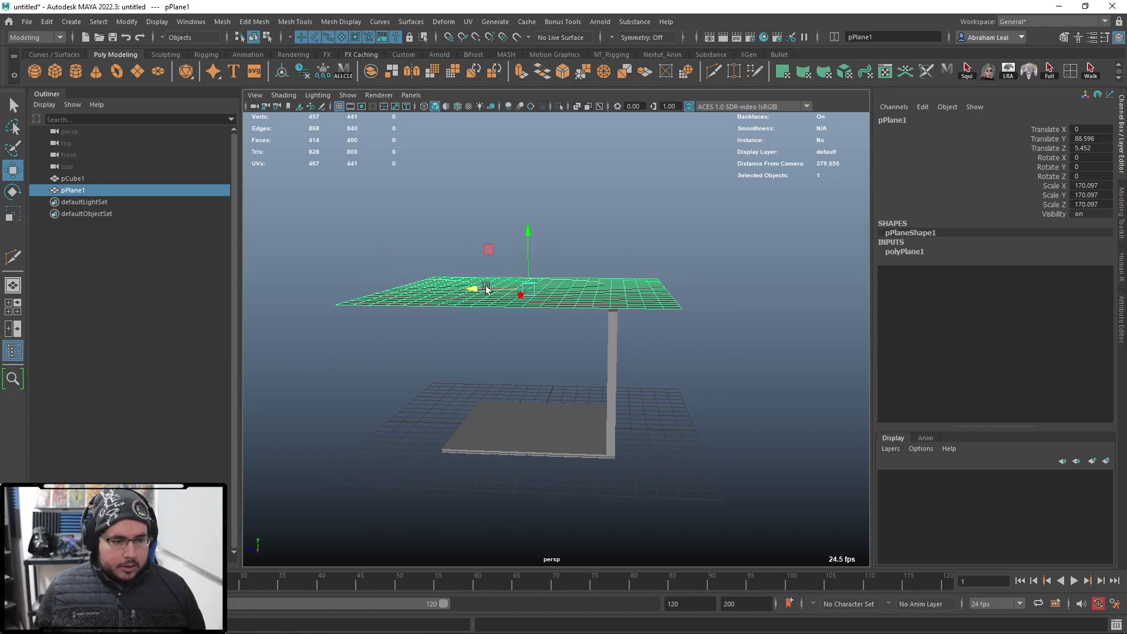
alt+drag(629, 179, 641, 213)
click(641, 213)
click(597, 295)
alt+drag(596, 295, 578, 314)
alt+right_drag(434, 235, 378, 210)
click(715, 72)
alt+drag(704, 173, 697, 215)
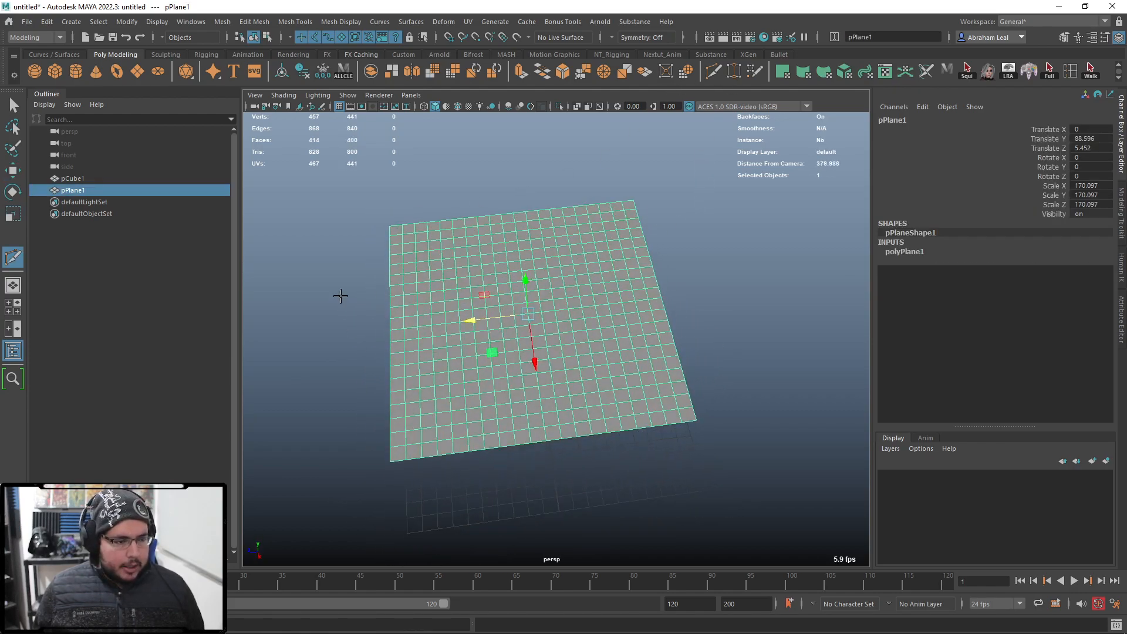
key(q)
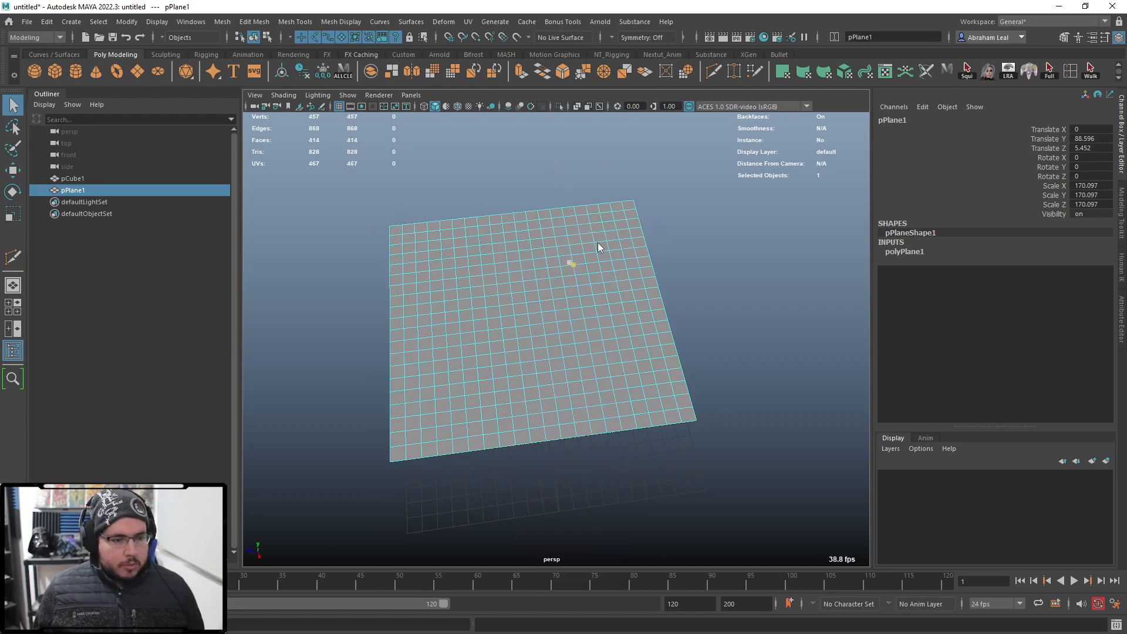
key(ctrl+a)
click(713, 72)
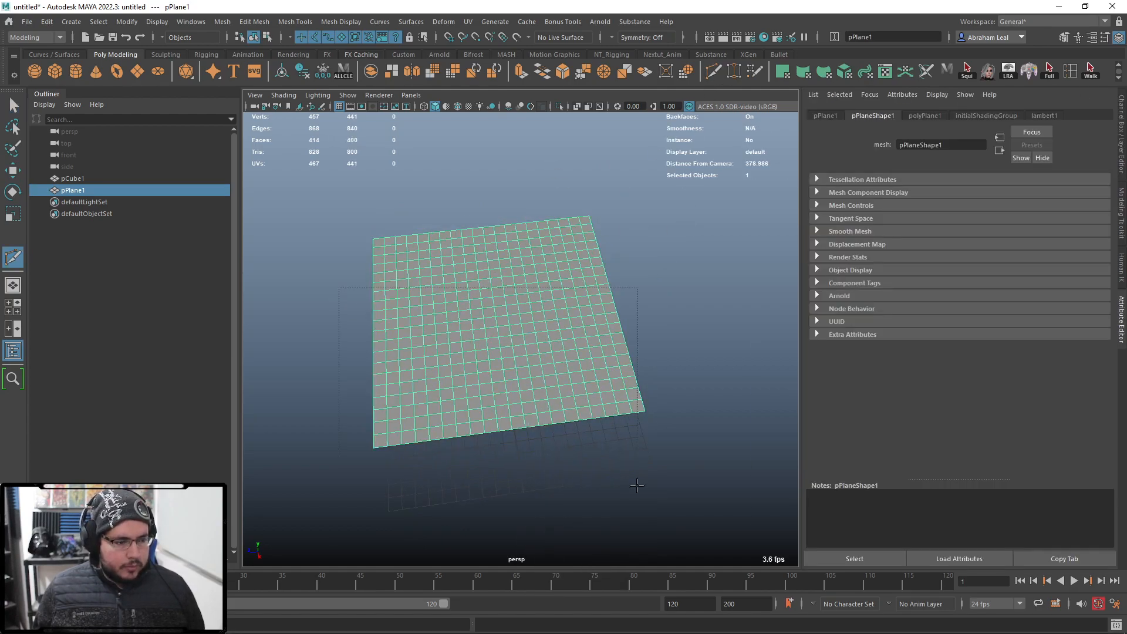
key(q)
right_drag(515, 299, 646, 263)
right_drag(562, 280, 554, 275)
alt+drag(549, 275, 694, 100)
- Slice the raised plane along several irregular diagonal lines across its full surface with the Multi-Cut tool
click(713, 72)
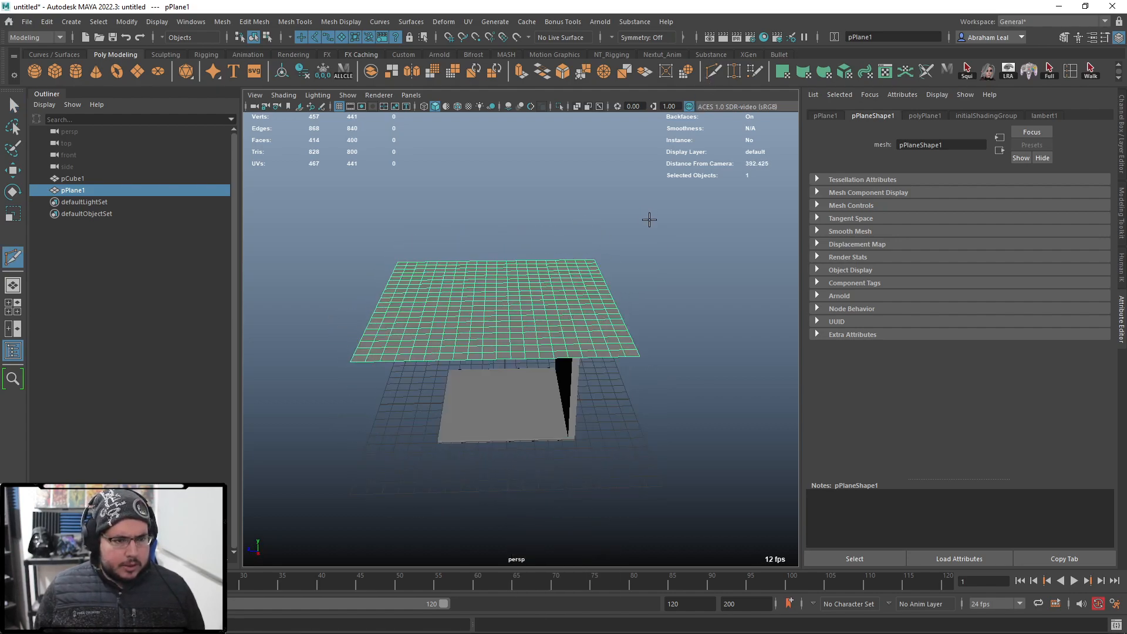
alt+drag(647, 219, 651, 232)
scroll(615, 228, down, 5)
drag(390, 304, 619, 411)
drag(511, 238, 447, 407)
drag(458, 256, 650, 412)
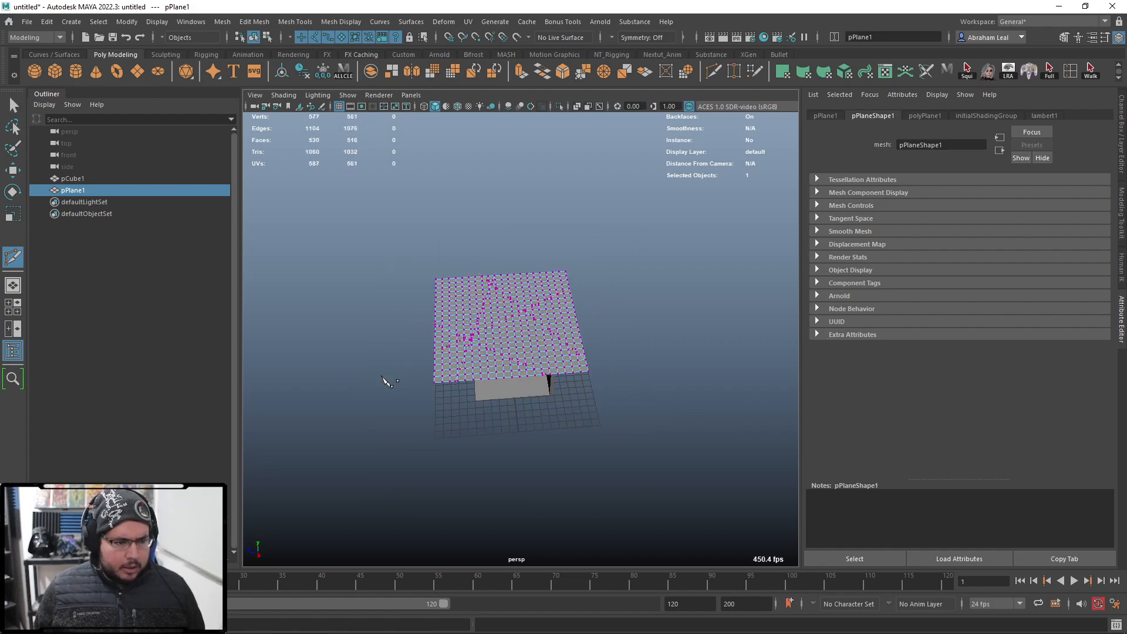
drag(551, 329, 551, 328)
key(q)
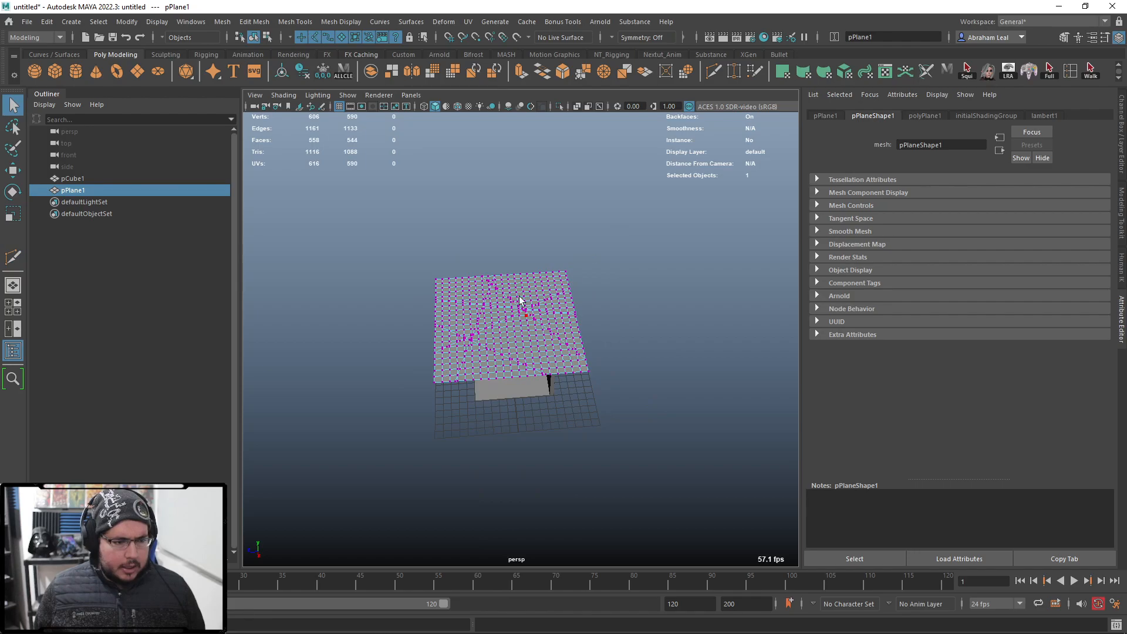
- Return the cut plane to object mode and apply Smooth to it with 1 division
right_drag(522, 302, 543, 279)
alt+drag(511, 282, 516, 245)
scroll(516, 245, up, 3)
click(223, 22)
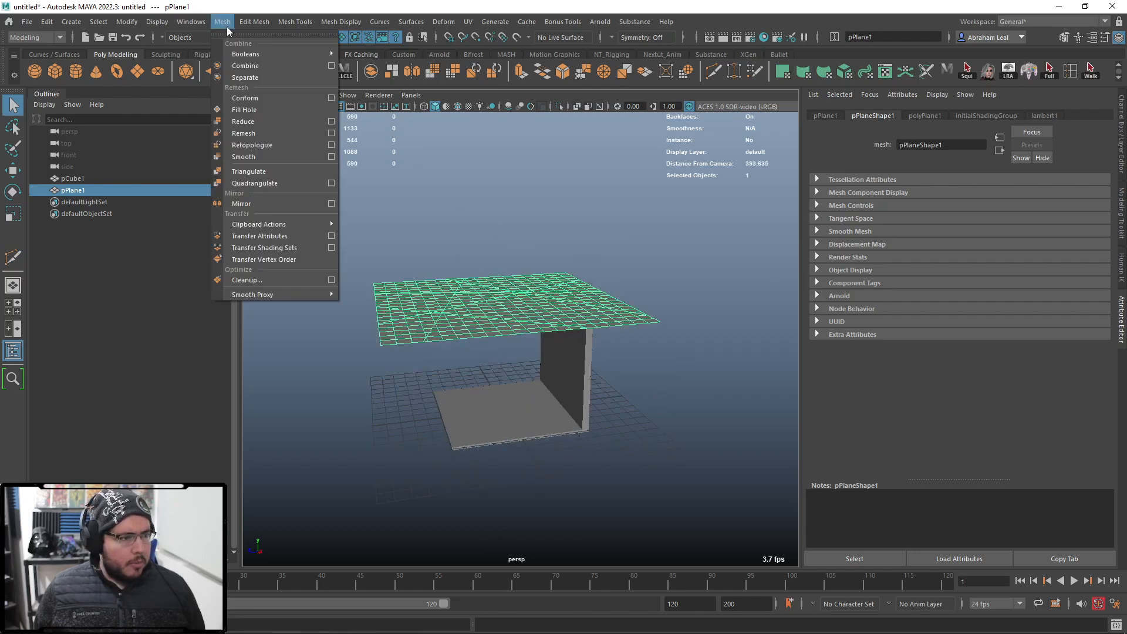
click(244, 157)
alt+drag(446, 252, 518, 312)
scroll(481, 241, down, 2)
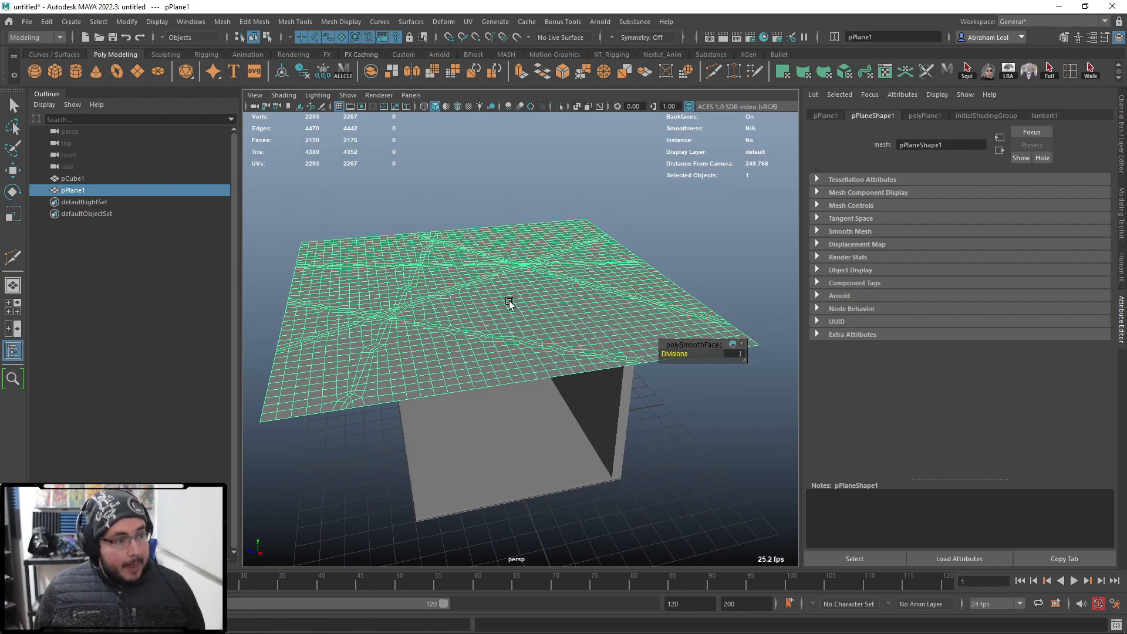
scroll(469, 223, down, 5)
click(34, 37)
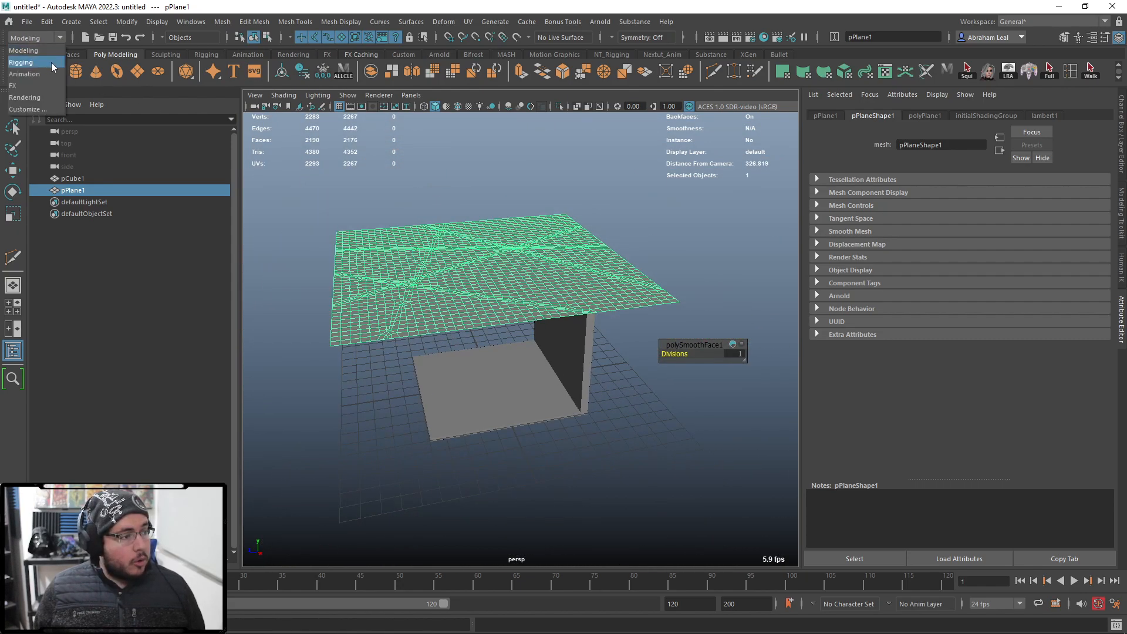
click(21, 86)
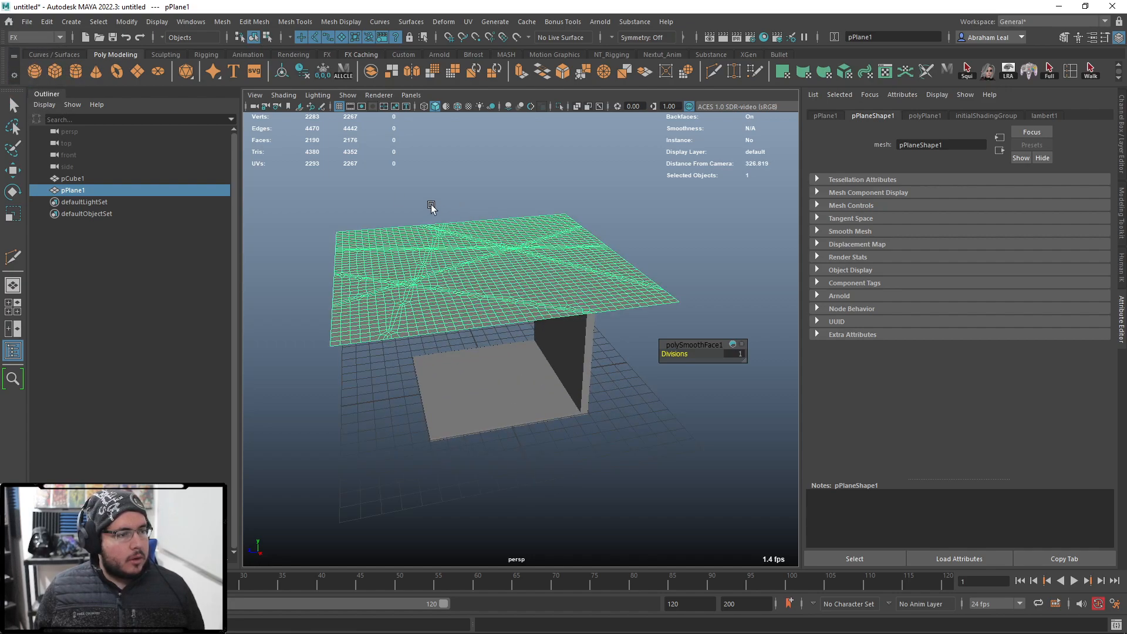
click(36, 38)
click(26, 61)
click(25, 39)
click(24, 51)
click(35, 104)
click(25, 36)
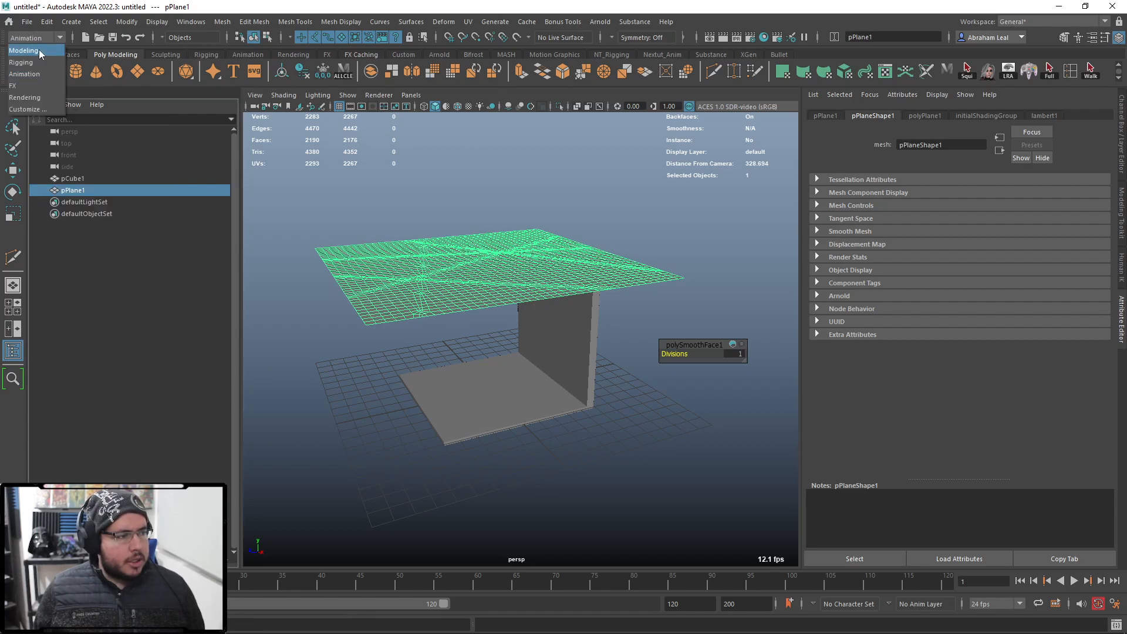
click(39, 50)
click(46, 94)
alt+drag(458, 192, 487, 214)
click(408, 171)
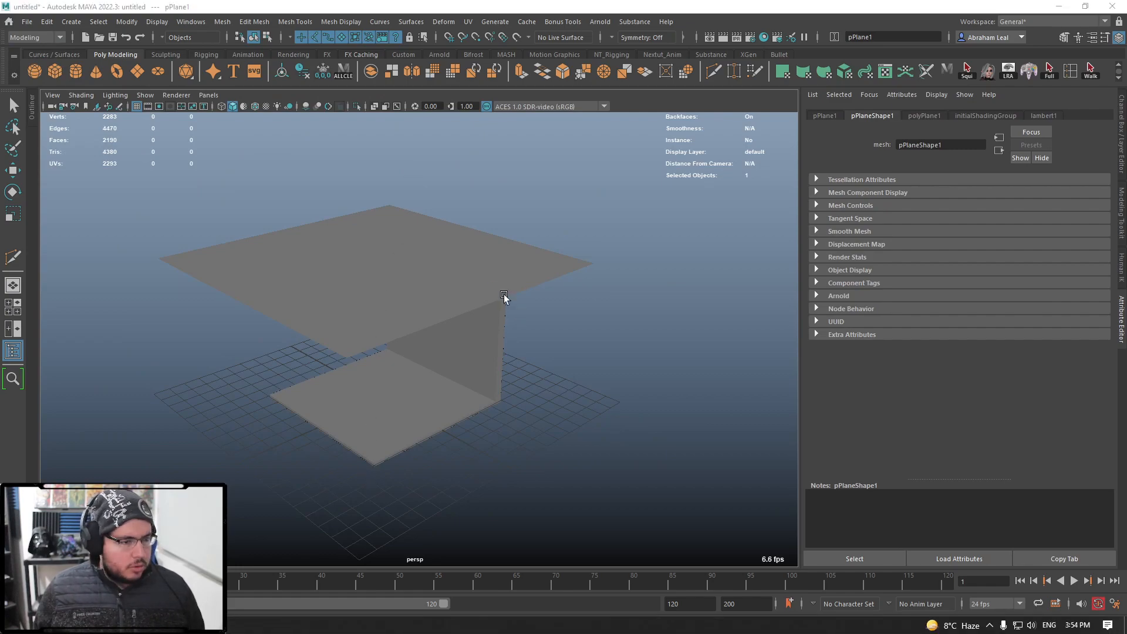
- Switch to File Explorer and open the prefs folder inside Documents\maya\2022
key(super+e)
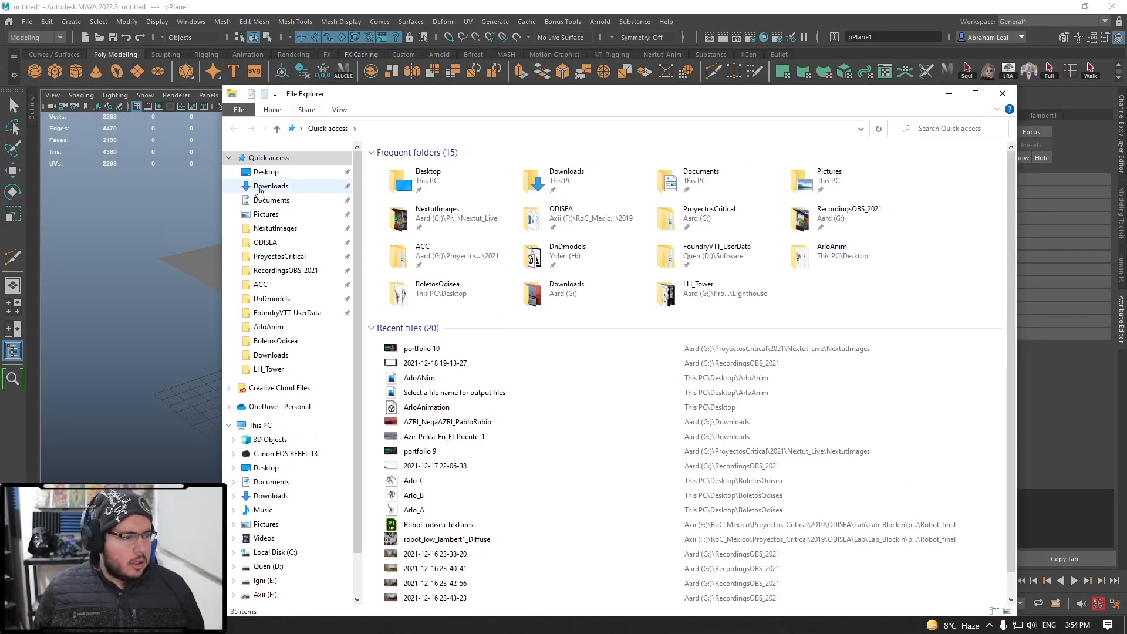
click(271, 200)
double_click(404, 253)
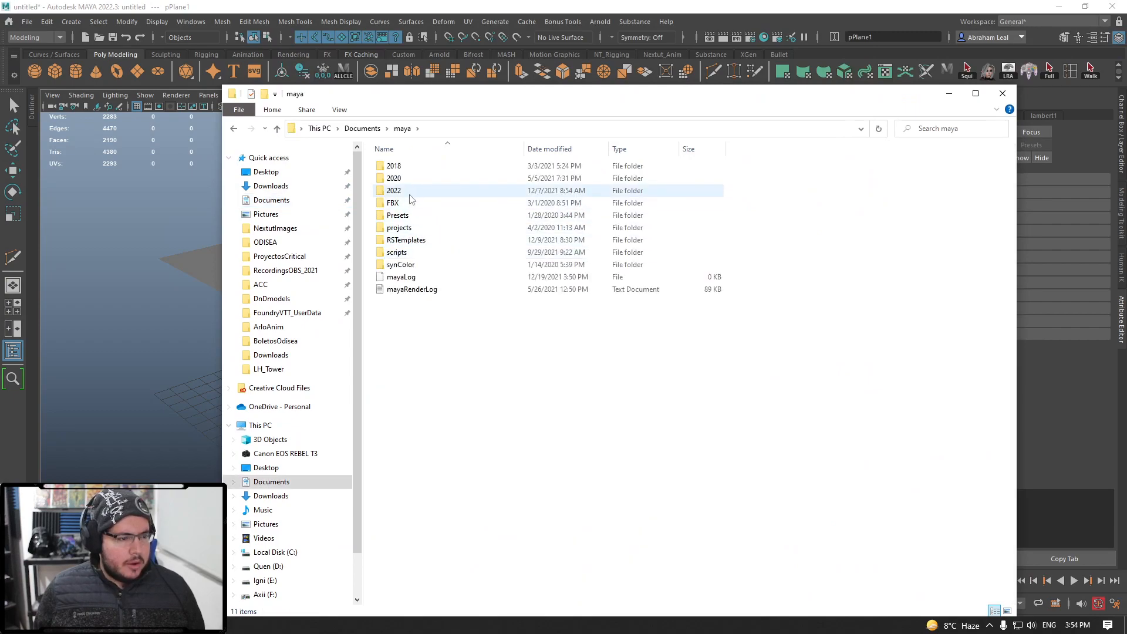
double_click(401, 191)
double_click(422, 167)
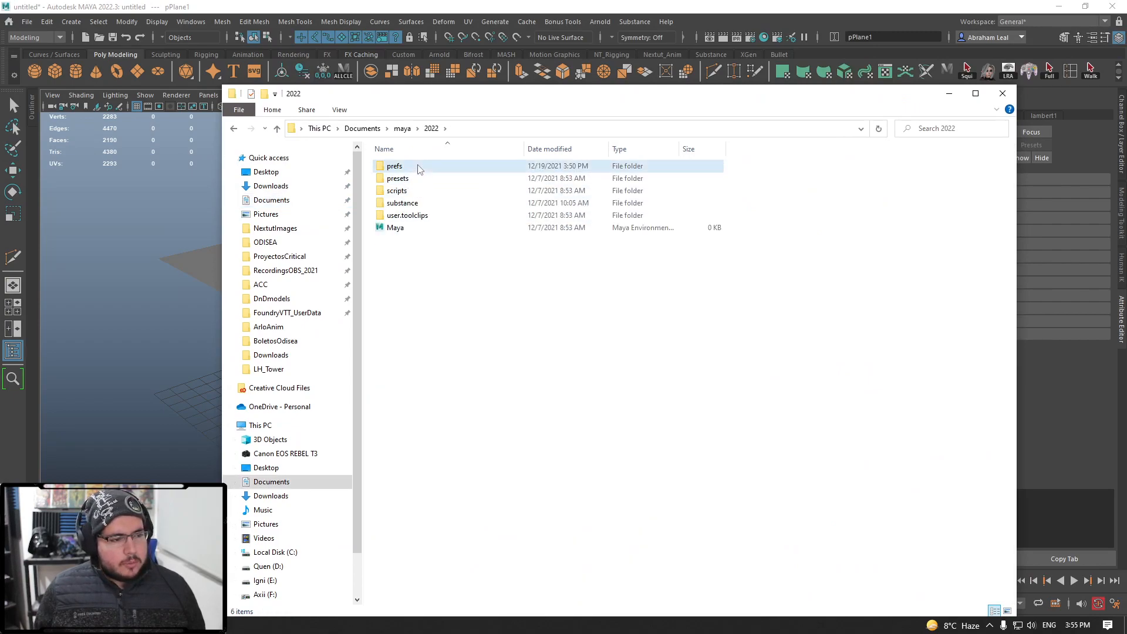
click(431, 128)
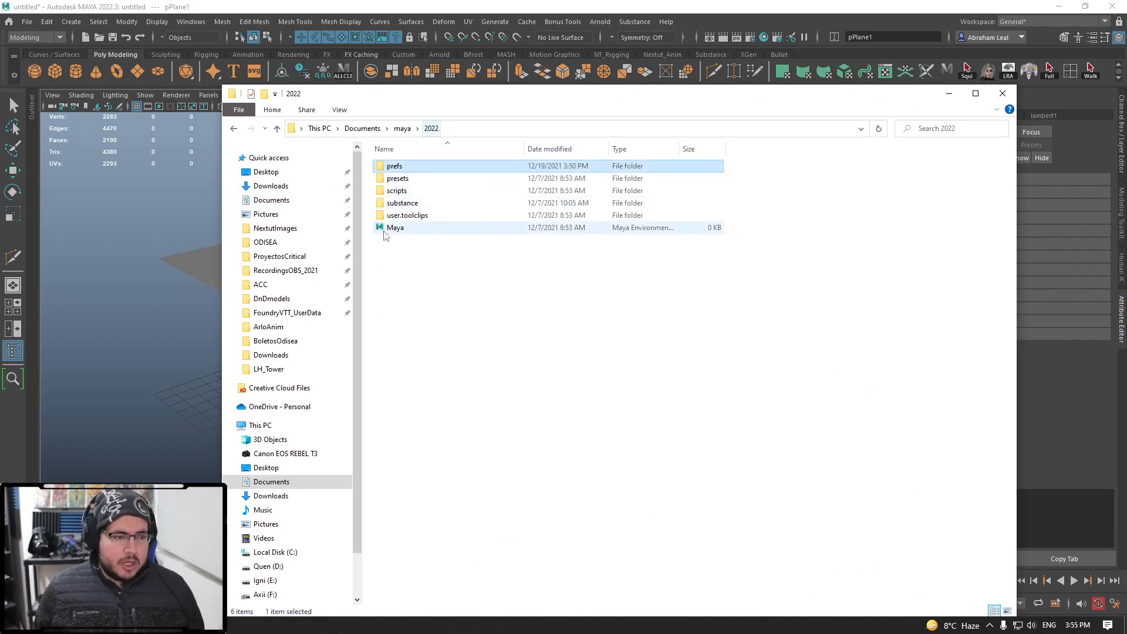
double_click(444, 169)
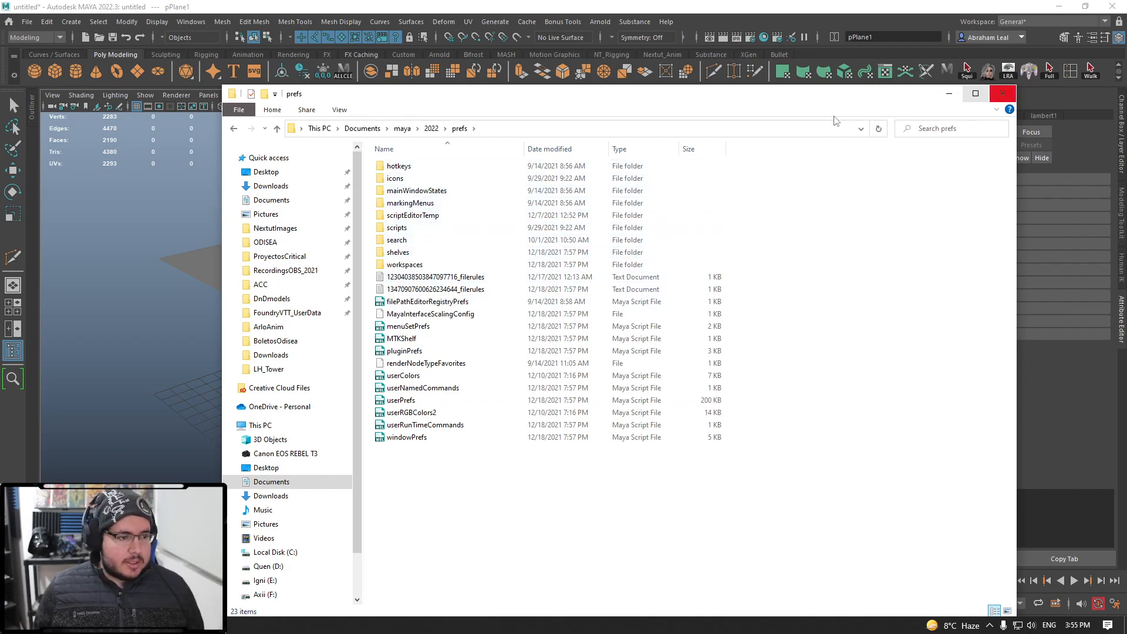
- Clear space on the desktop, create a backup folder named Respaldo there and open it in its own window
click(945, 96)
drag(944, 5, 420, 54)
right_click(843, 177)
click(843, 178)
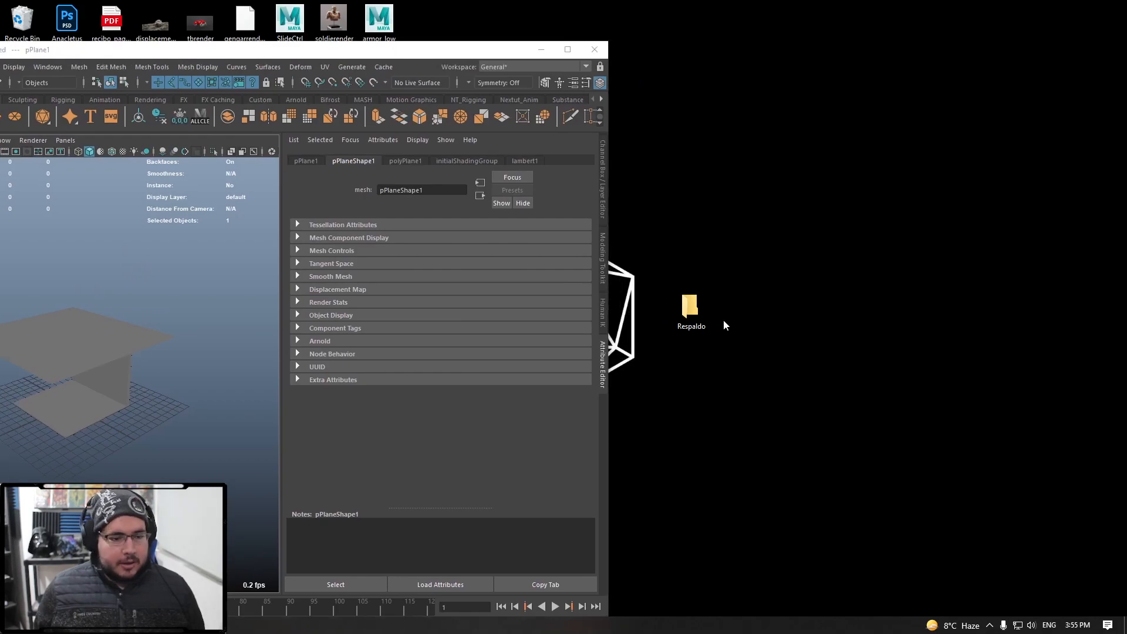
double_click(684, 317)
drag(538, 9, 731, 40)
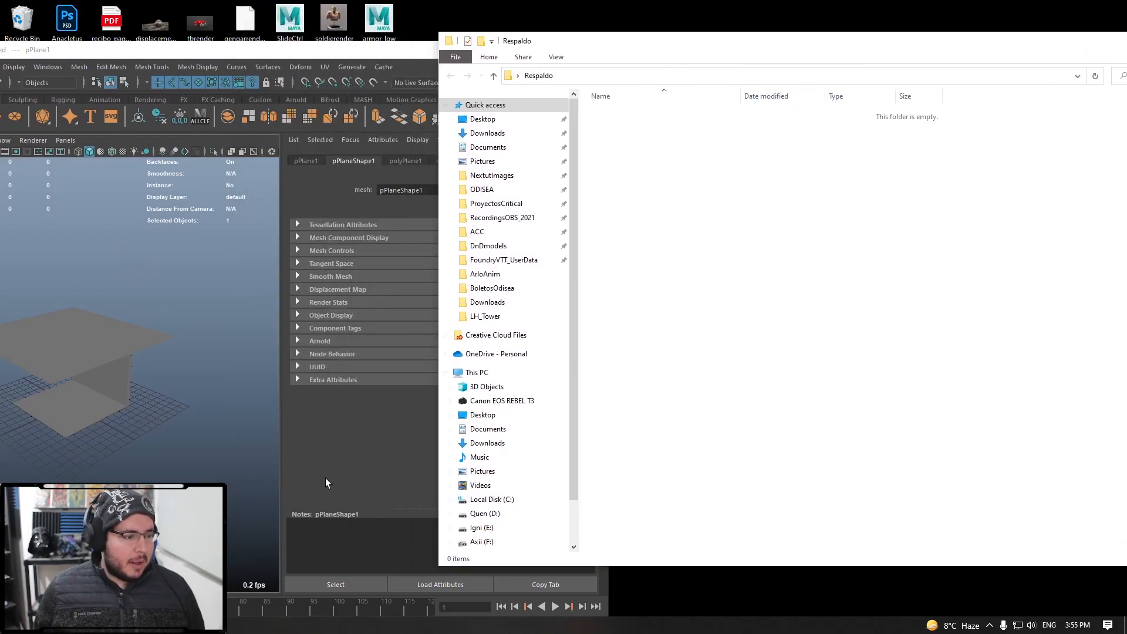
- Bring the prefs window back beside the Respaldo window and go up to its parent 2022 folder
click(194, 624)
click(141, 570)
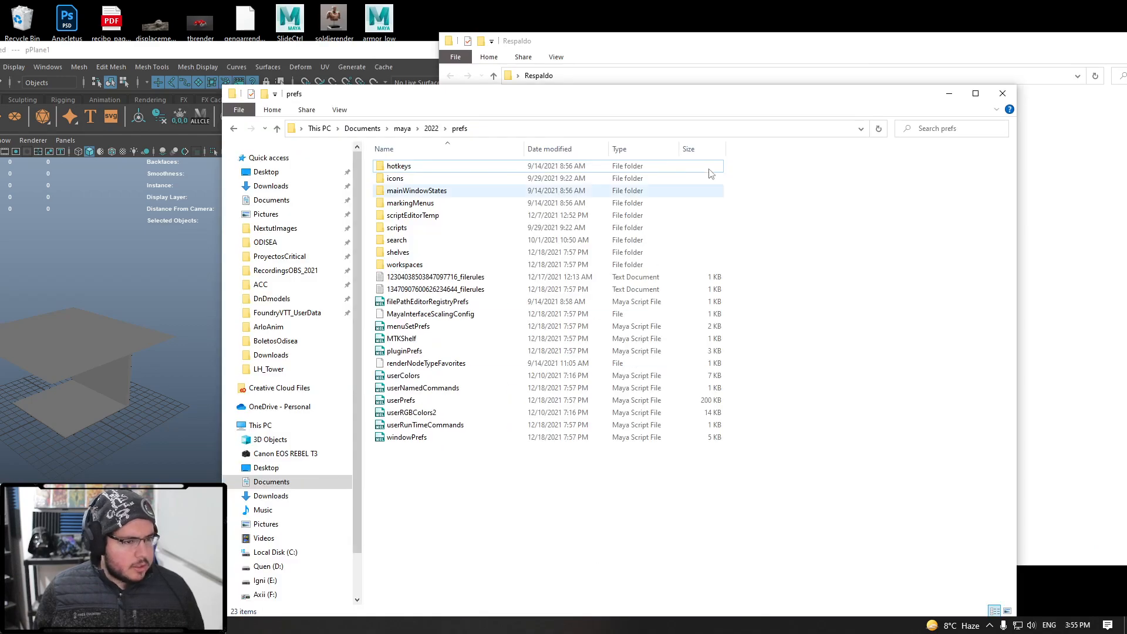
drag(521, 97, 387, 98)
click(300, 128)
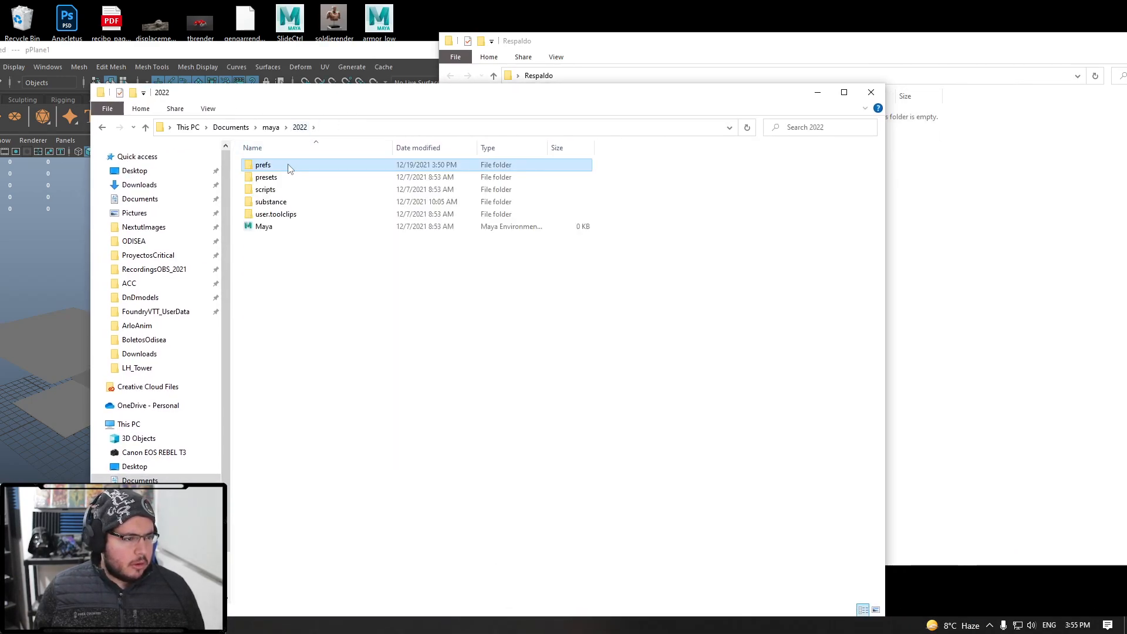
click(670, 265)
click(276, 148)
click(275, 148)
- Copy the prefs folder from maya\2022 into Respaldo and put the 2022 window away
click(270, 165)
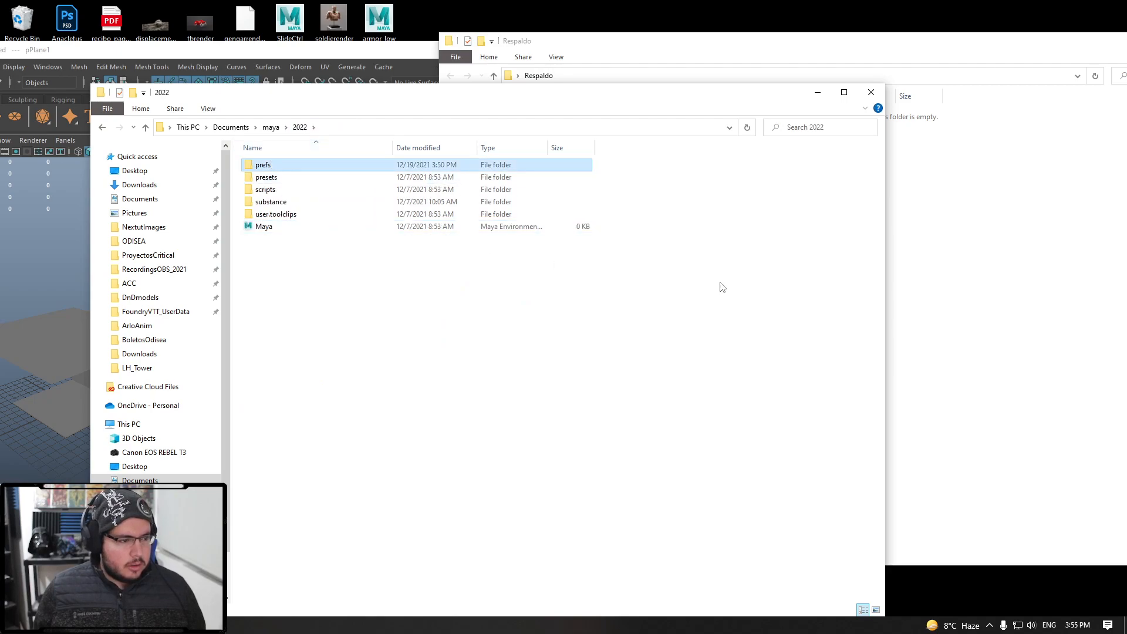
click(904, 301)
key(ctrl+v)
click(379, 411)
click(1005, 233)
click(381, 93)
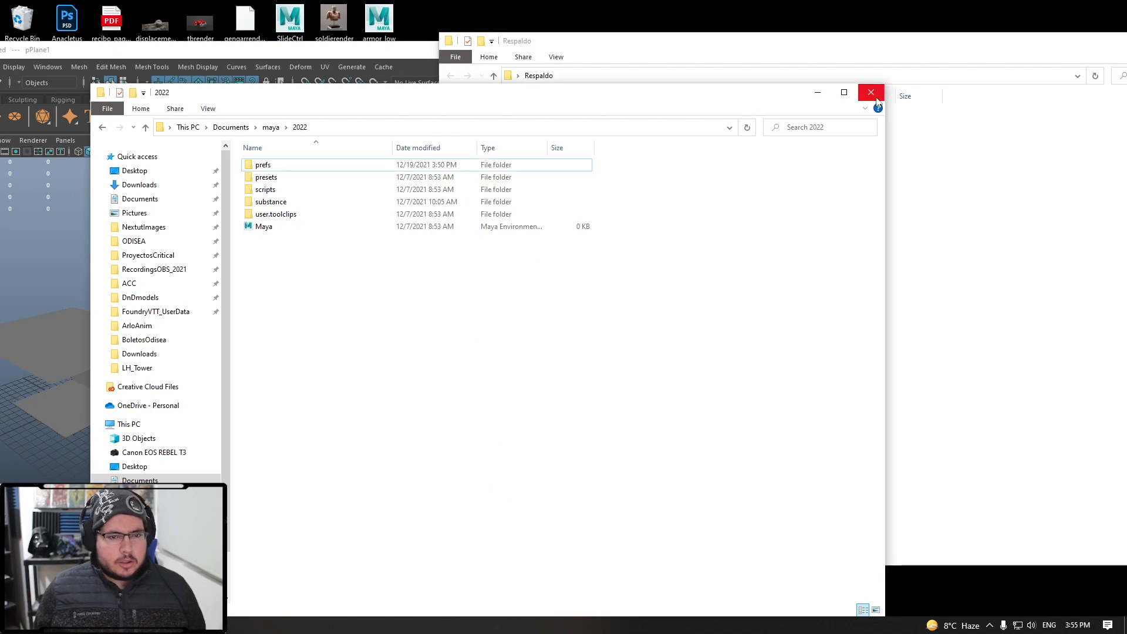
click(910, 97)
- Shut down the running Maya session with the help of Task Manager
click(387, 52)
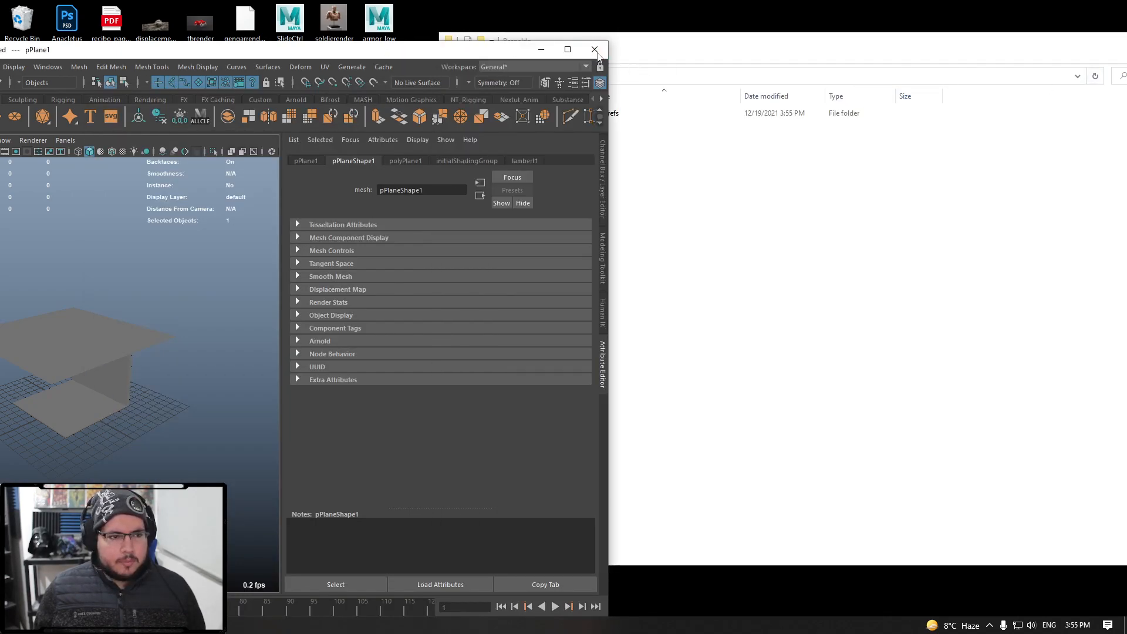
drag(338, 48, 552, 59)
right_click(637, 628)
click(668, 576)
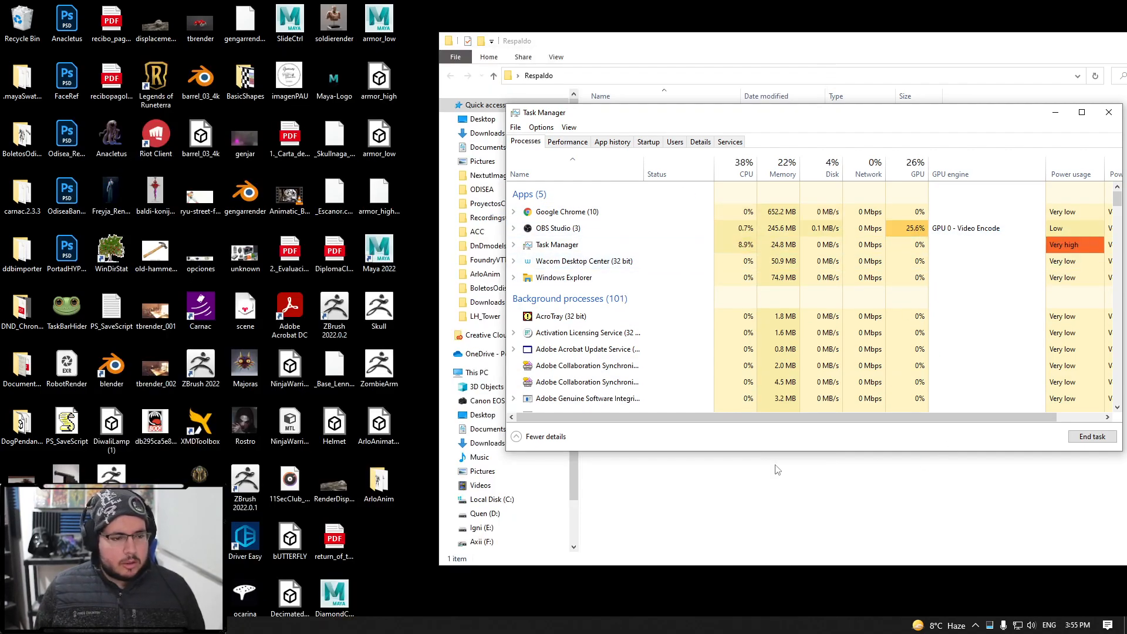
click(776, 467)
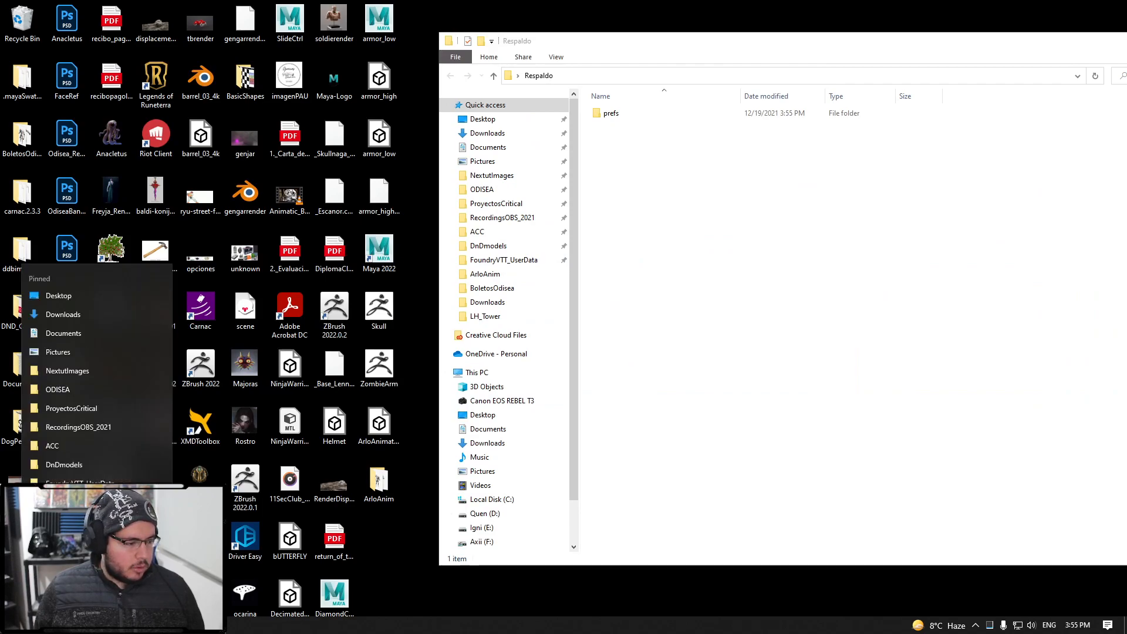
- Open Documents\maya\2022 and delete all of its contents
click(97, 337)
double_click(276, 251)
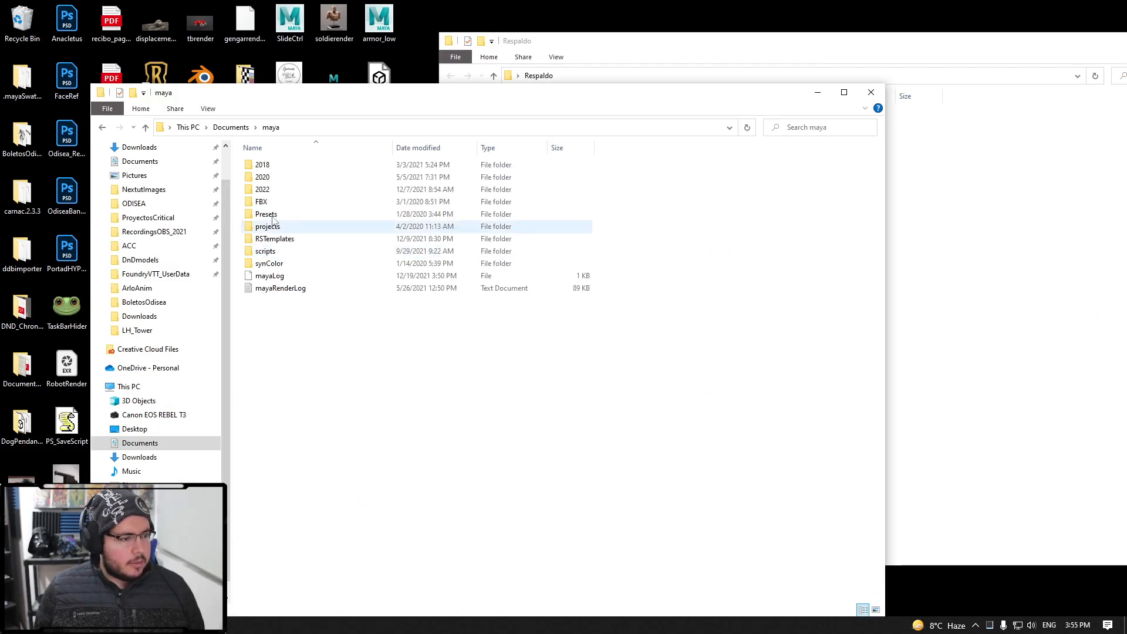
double_click(276, 201)
drag(309, 274, 285, 158)
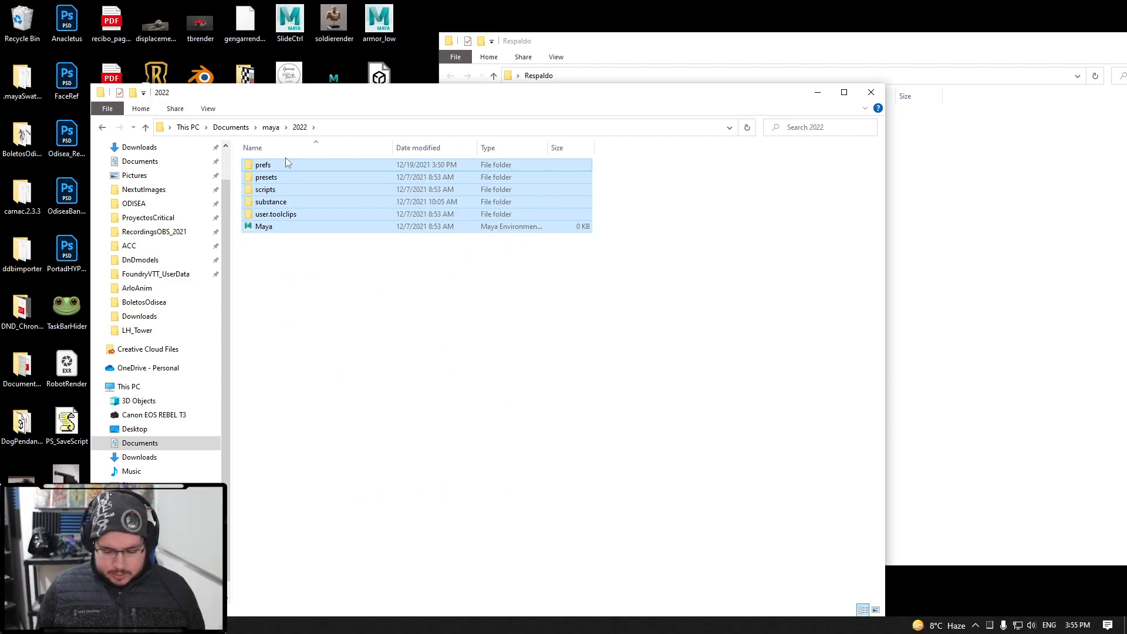
key(Delete)
- Launch Maya 2022 with default preferences to regenerate its settings folder, and close it once loaded
key(super)
text(maya)
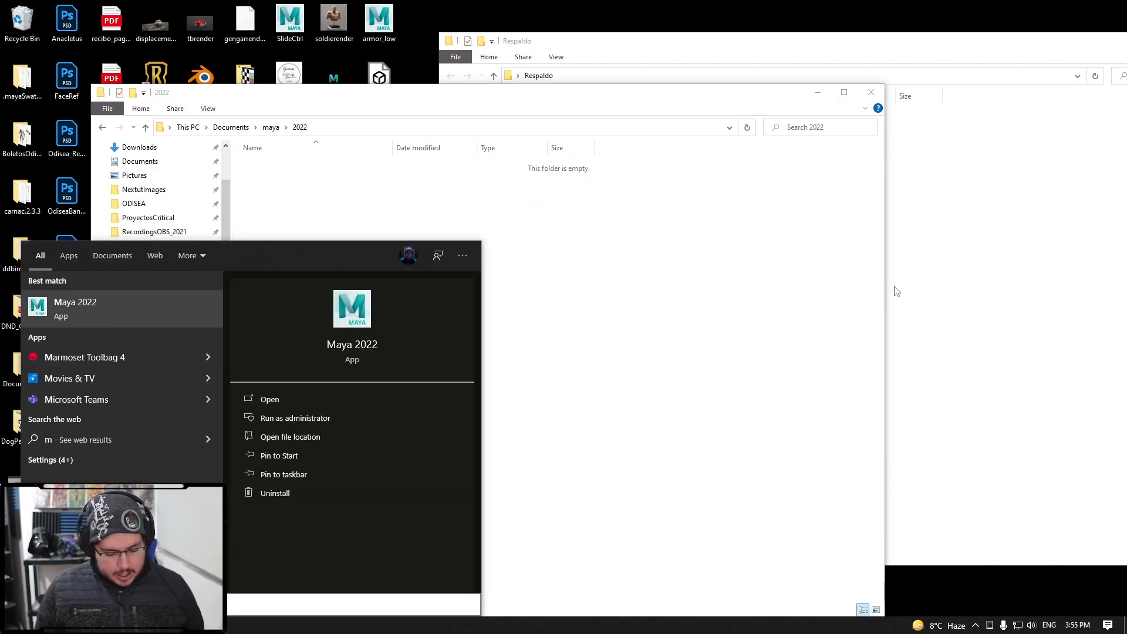
key(Return)
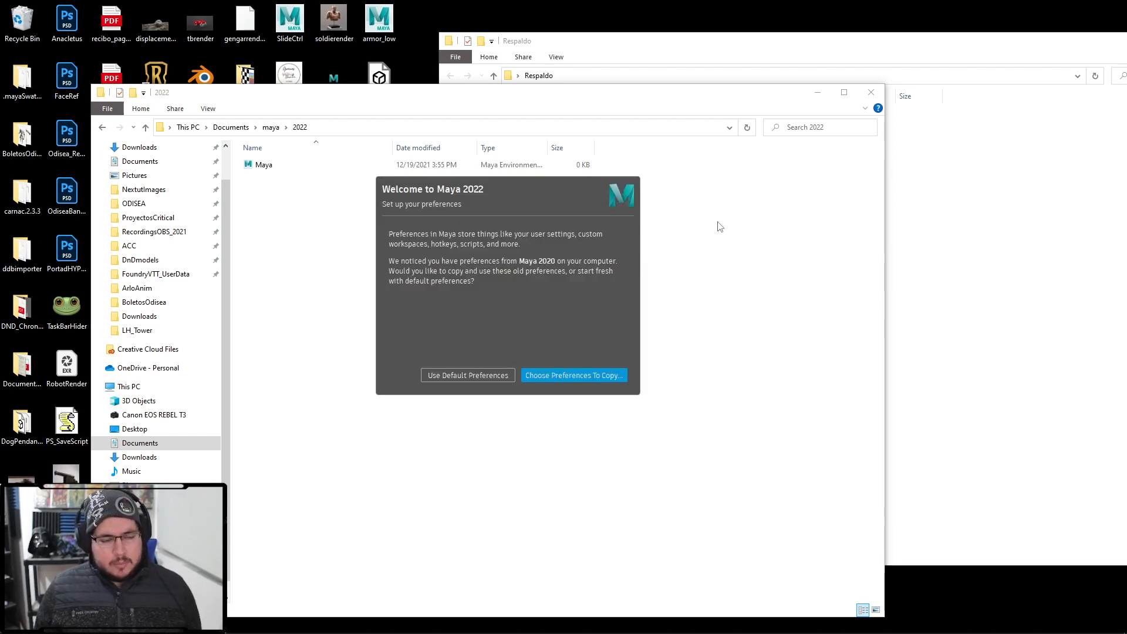
click(481, 376)
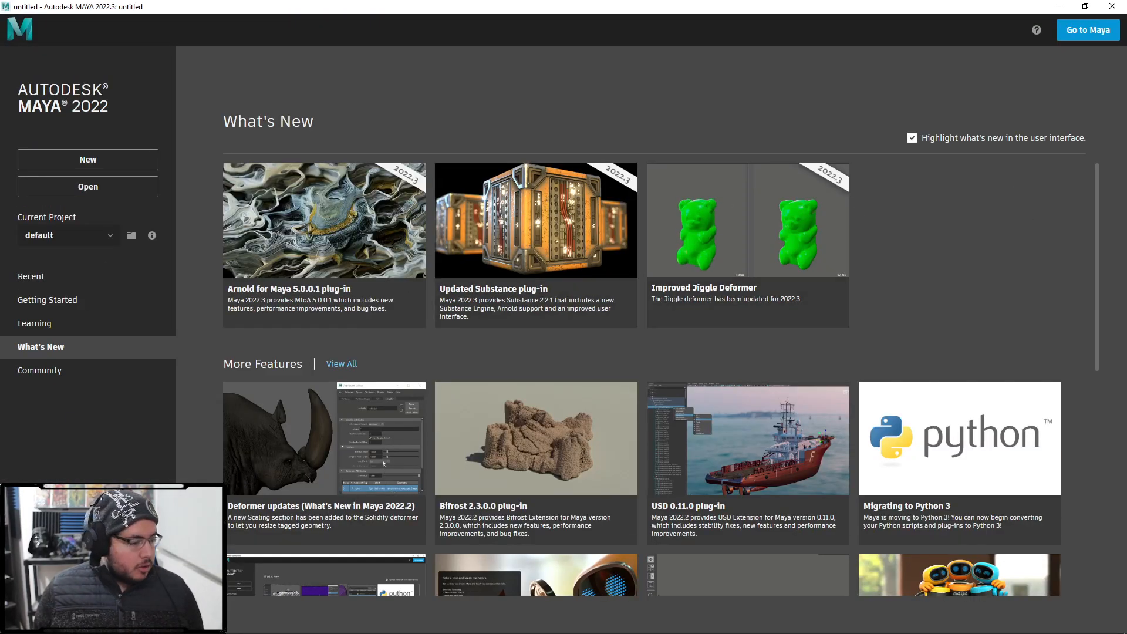
click(1114, 5)
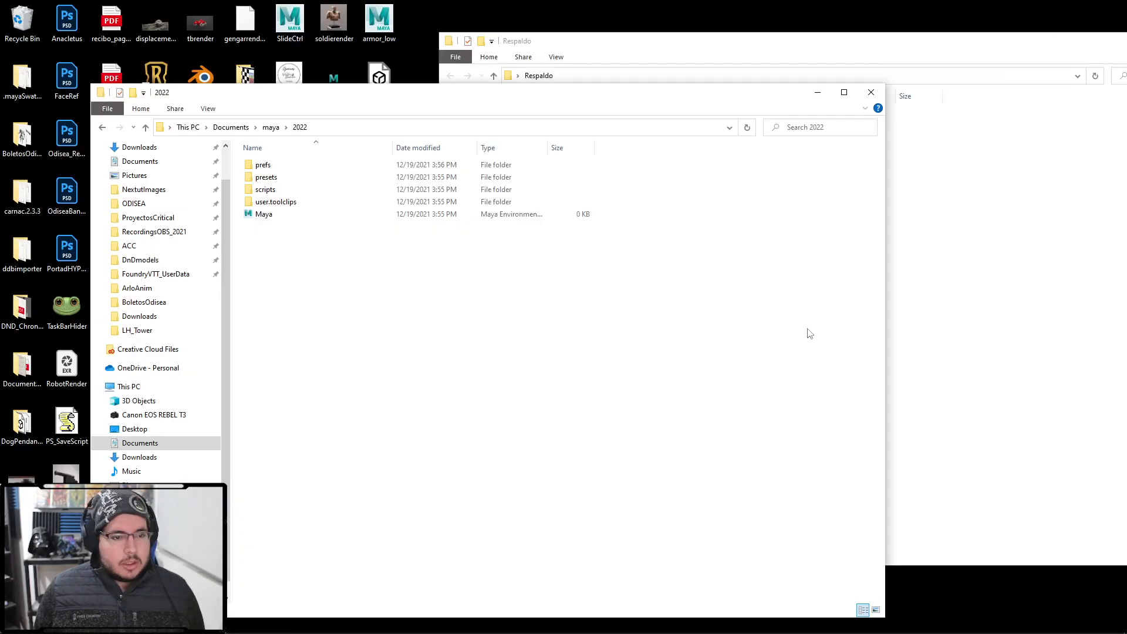
- Replace the regenerated prefs folder in maya\2022 with the backed-up prefs folder from Respaldo
click(270, 166)
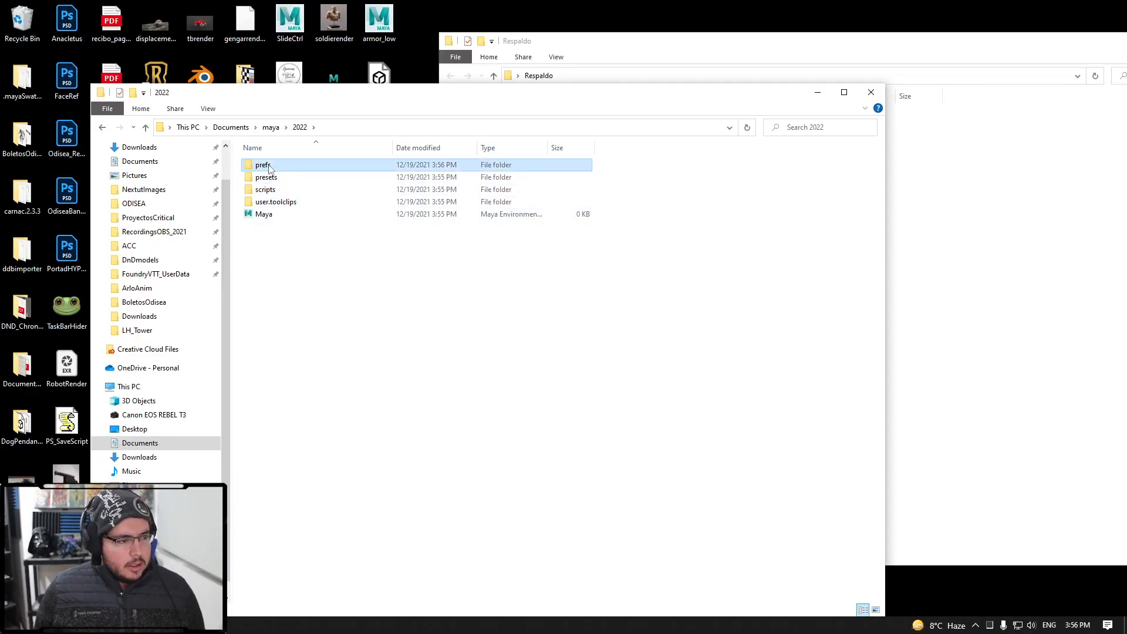
drag(270, 168, 912, 229)
drag(639, 132, 290, 307)
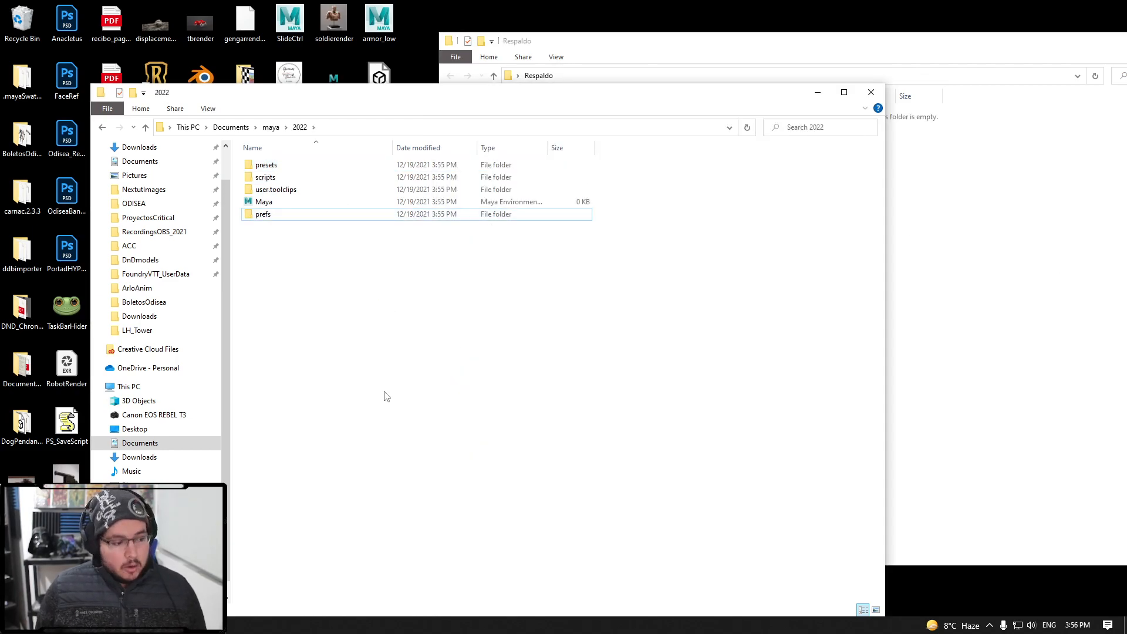
- Relaunch Maya 2022 and clear away the Respaldo, 2022 and Task Manager windows
key(super)
text(maya)
key(Return)
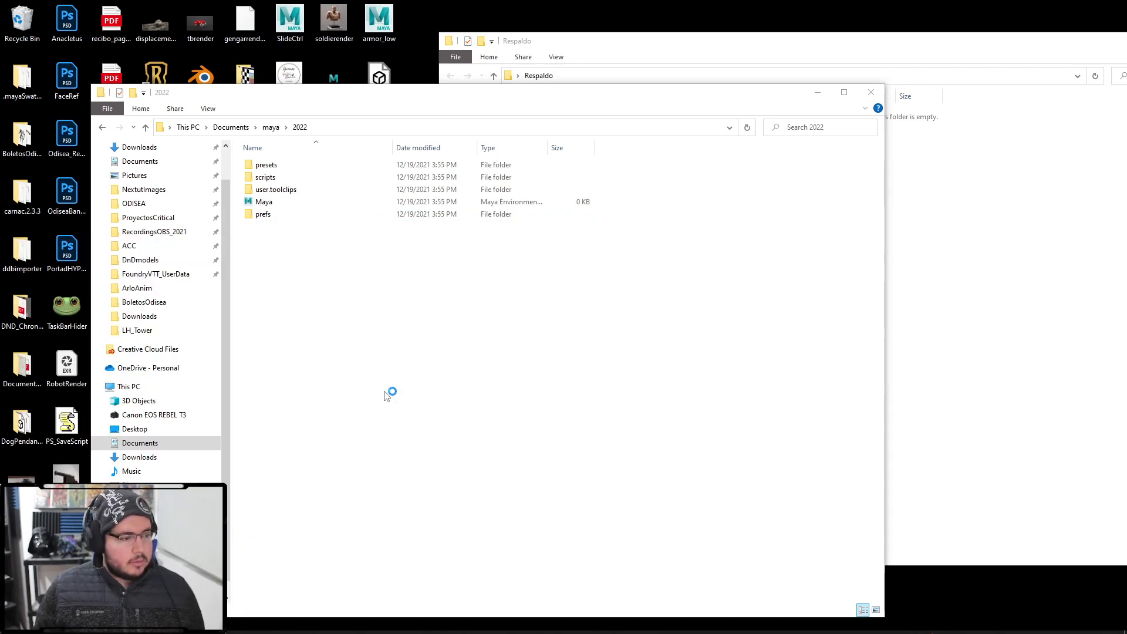
key(alt+F4)
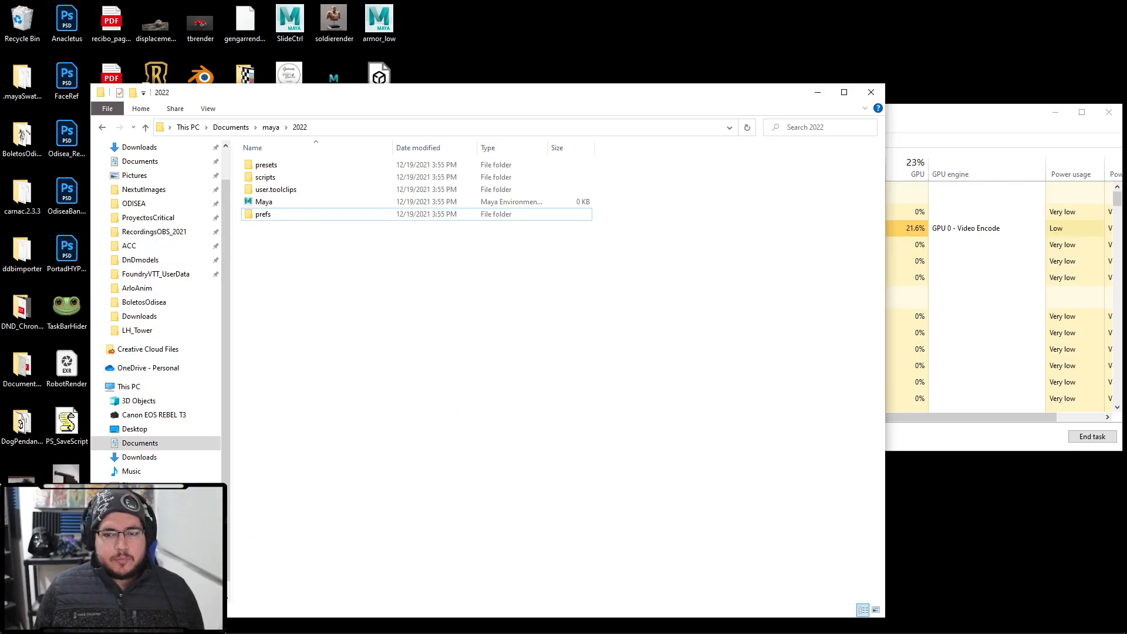
click(871, 92)
click(1052, 117)
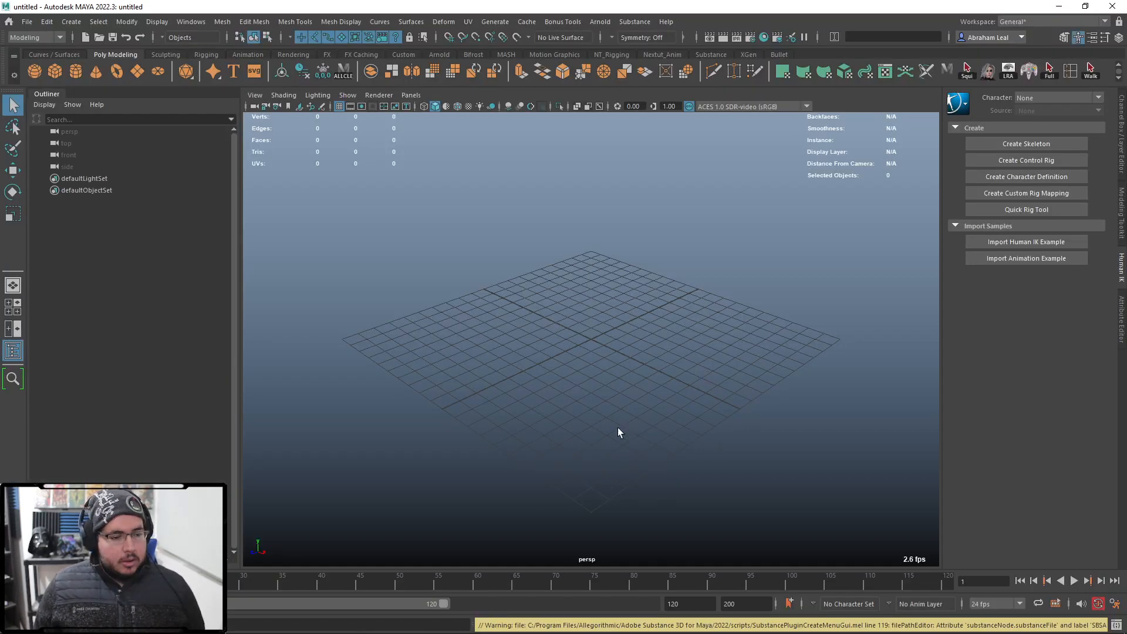
- Create a polygon cube at the origin and scale it into a flat slab about 185 wide and 11.7 high
alt+drag(617, 432, 486, 356)
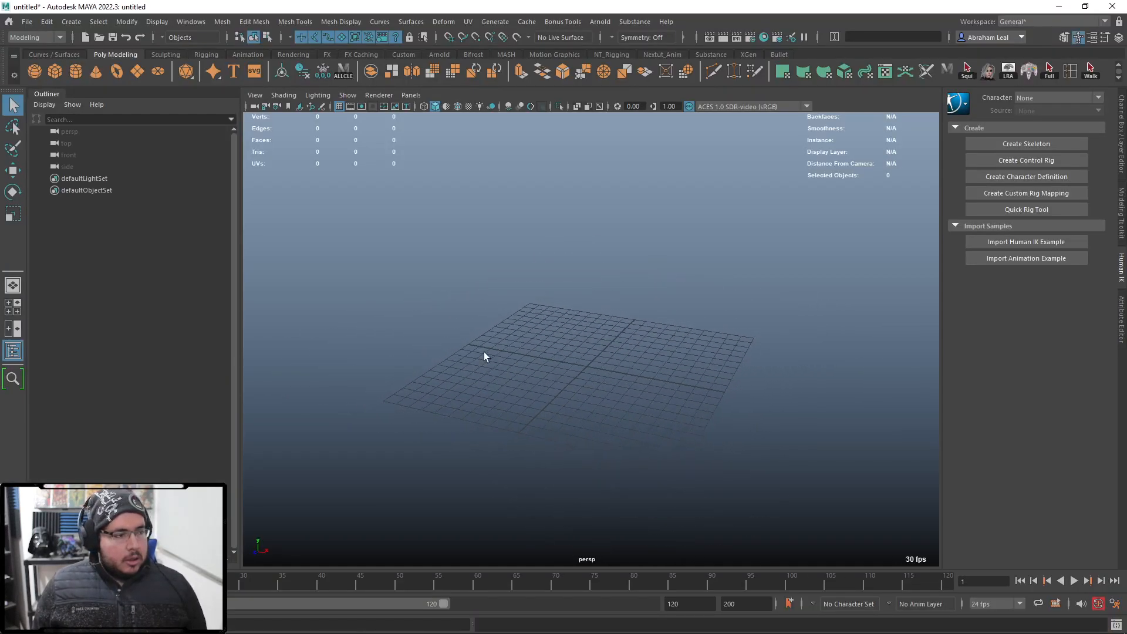
click(50, 76)
key(r)
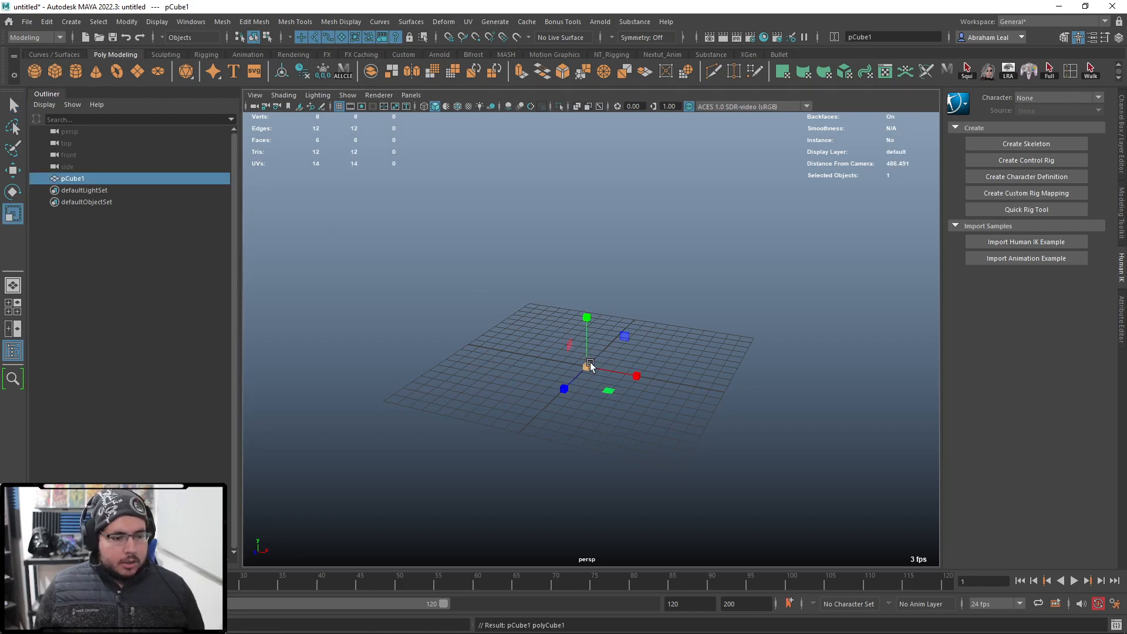
drag(587, 367, 693, 365)
drag(590, 318, 588, 366)
- Set the slab's X, Y and Z scale to 100
key(ctrl+a)
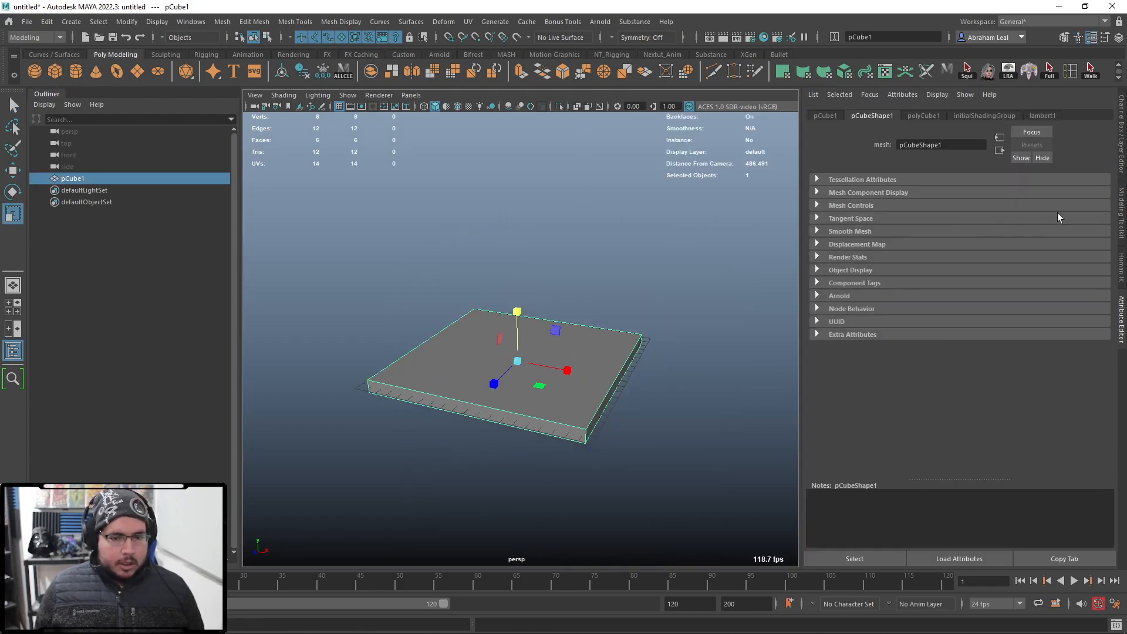
key(ctrl+a)
click(1088, 203)
text(10)
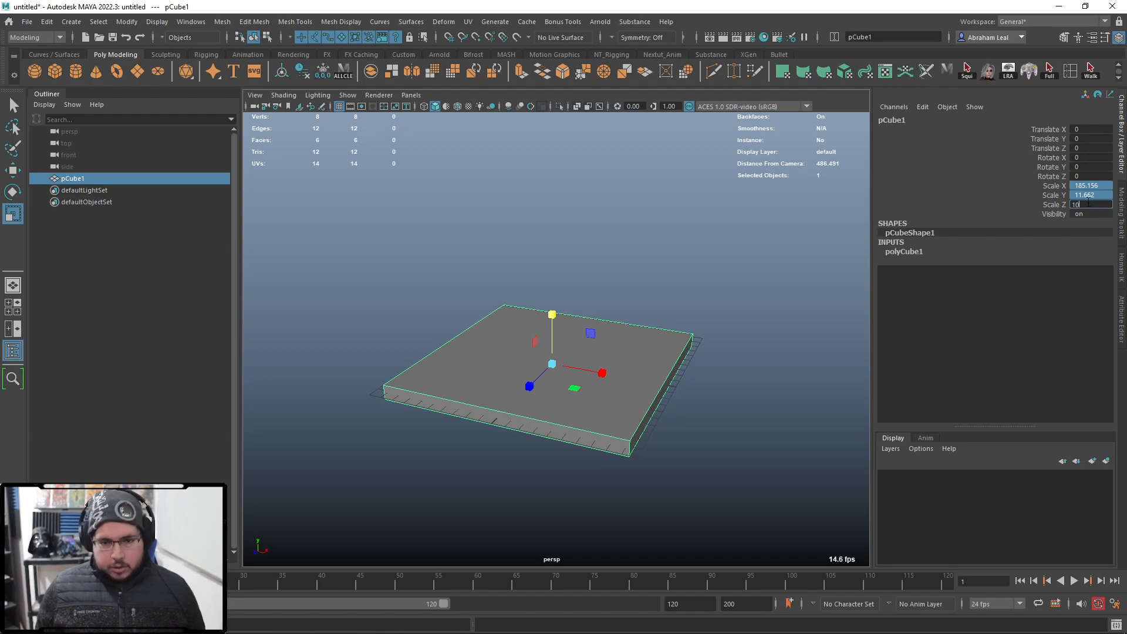
text(0)
key(Return)
- Flatten the slab vertically to a Y scale of about 3.4
click(734, 306)
click(530, 348)
drag(551, 314, 549, 371)
click(584, 327)
scroll(586, 332, up, 5)
click(589, 374)
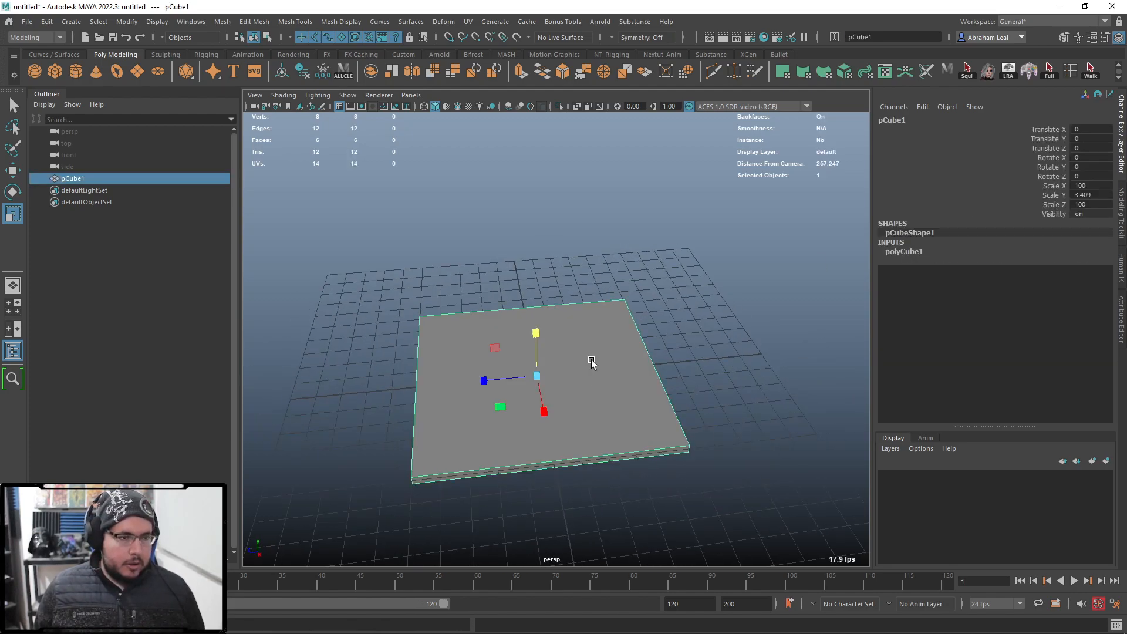
- Cut an edge loop close to one side of the slab and extrude the narrow top face upward into a tall wall
click(720, 71)
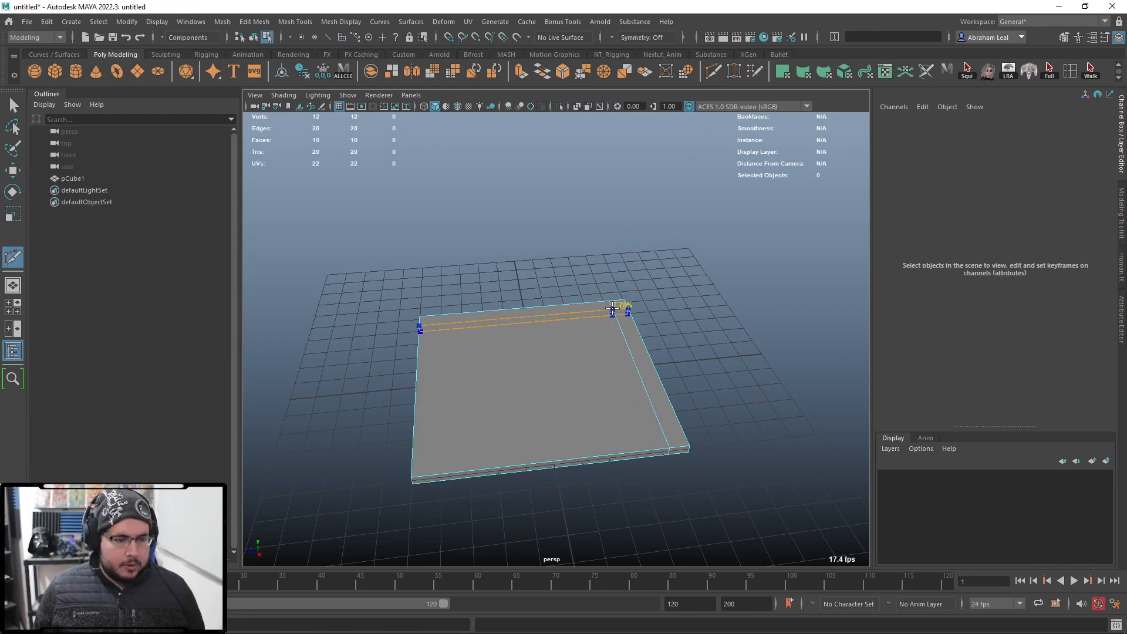
ctrl+click(624, 333)
click(639, 351)
key(ctrl+e)
scroll(642, 341, down, 5)
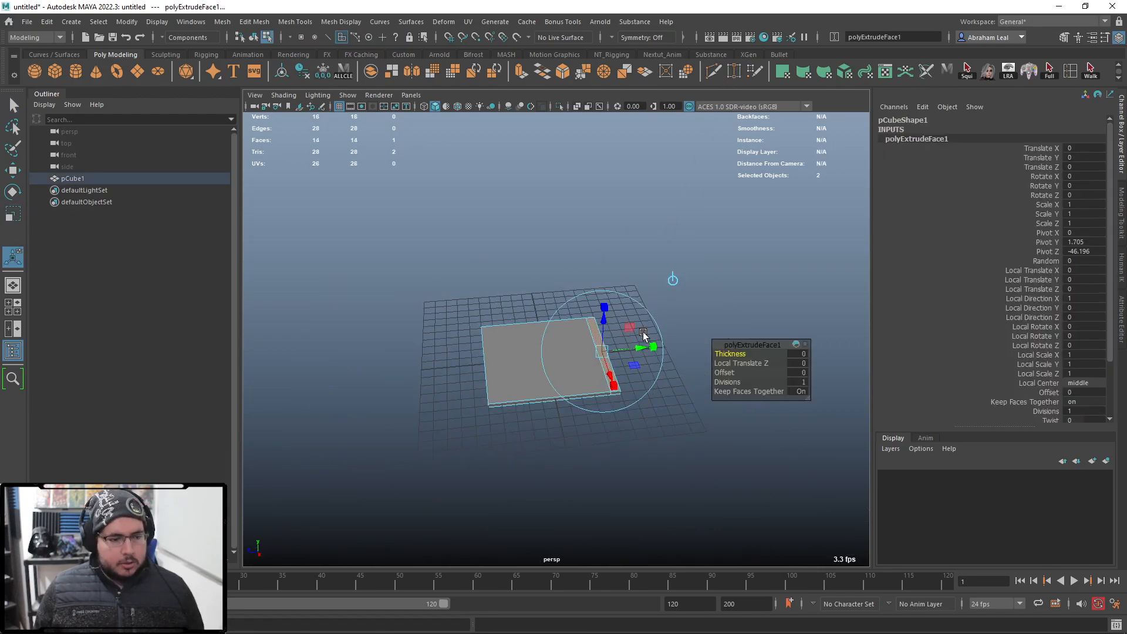
key(w)
drag(604, 305, 611, 177)
click(717, 222)
- Lower the wall's top face somewhat and return to object selection with nothing selected
alt+drag(517, 235, 582, 215)
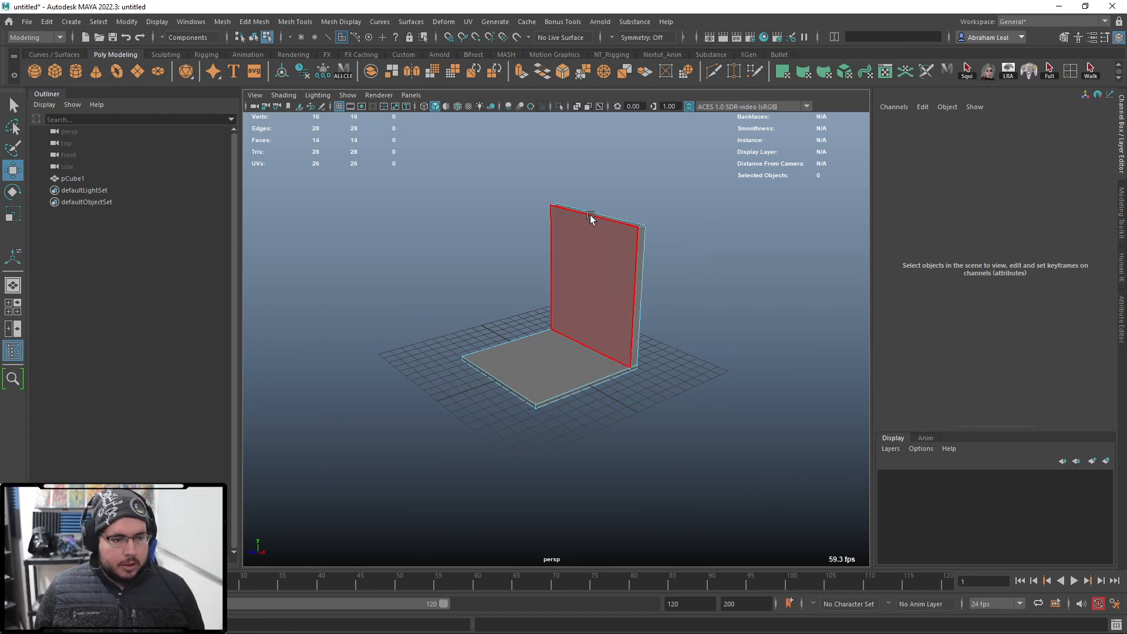
click(590, 217)
key(F8)
click(634, 212)
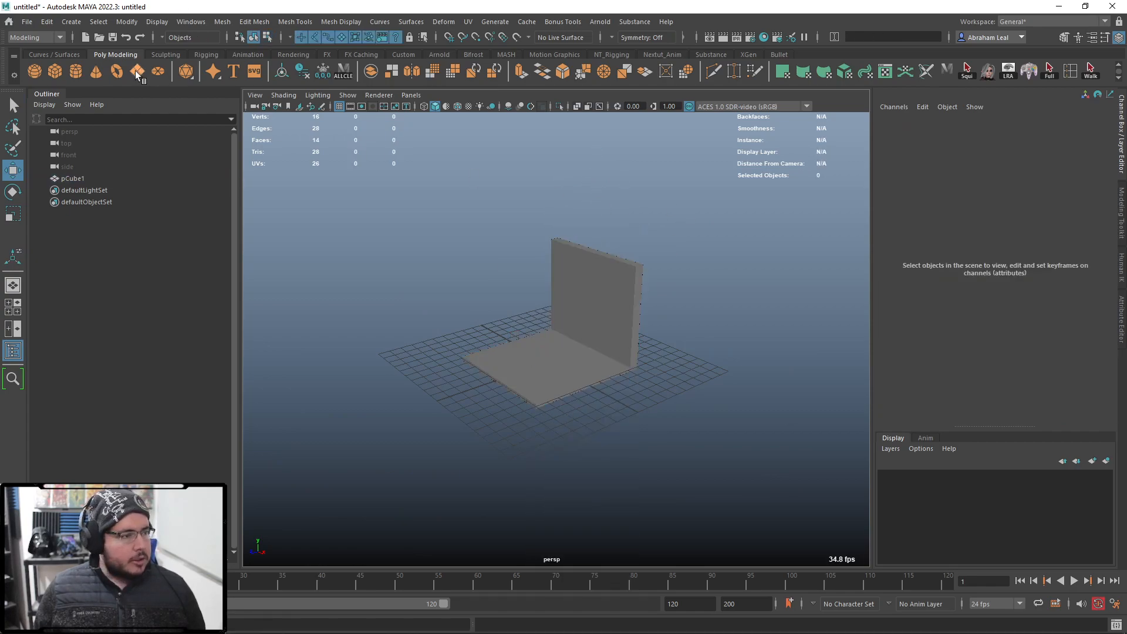
- Create a polygon plane, scale it uniformly to about 163 and raise it above the wall to about Y 108.5
click(137, 71)
key(r)
drag(547, 361, 666, 369)
key(w)
drag(546, 307, 528, 174)
- Set the plane's width and height subdivisions to 20
click(898, 252)
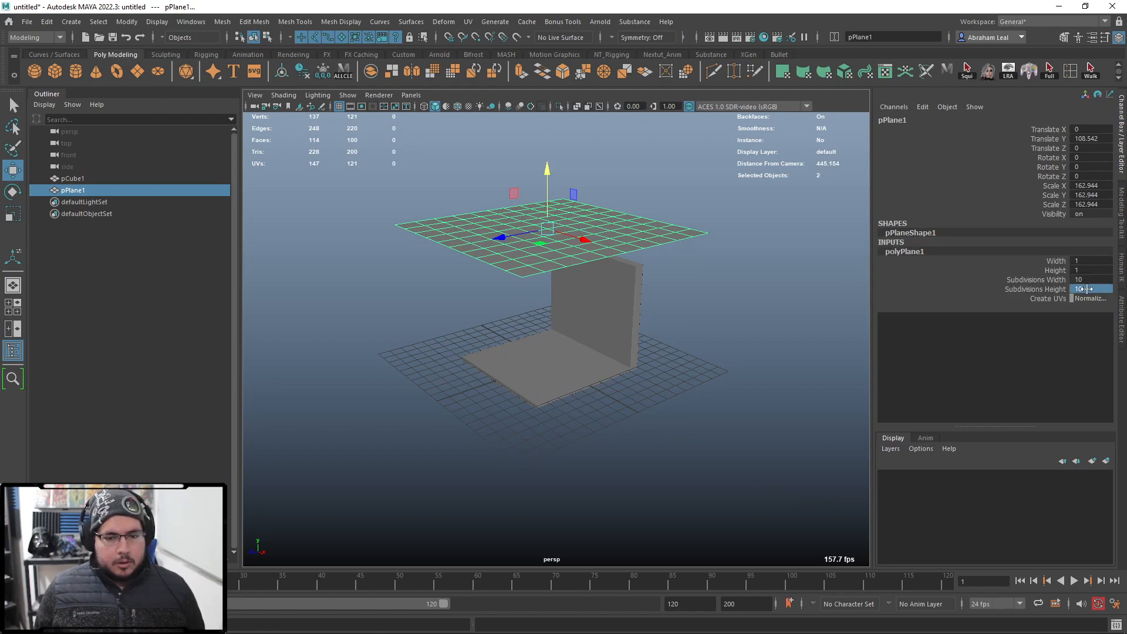
text(20)
key(Return)
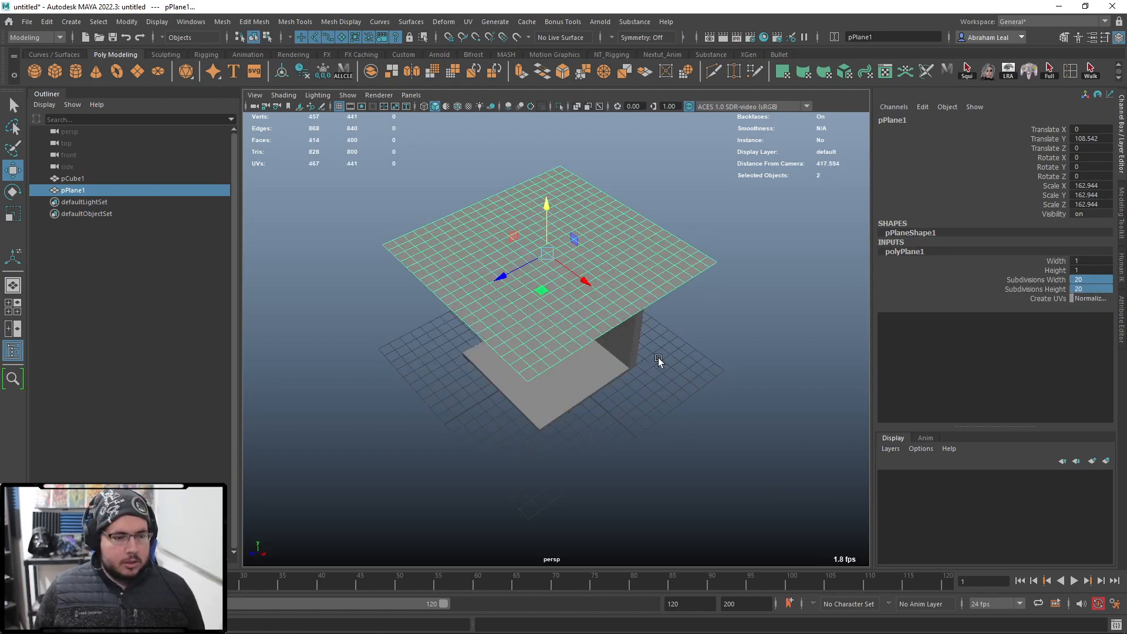
- Slice the plane with four crossing Multi-Cut lines and apply Smooth to the mesh
click(715, 75)
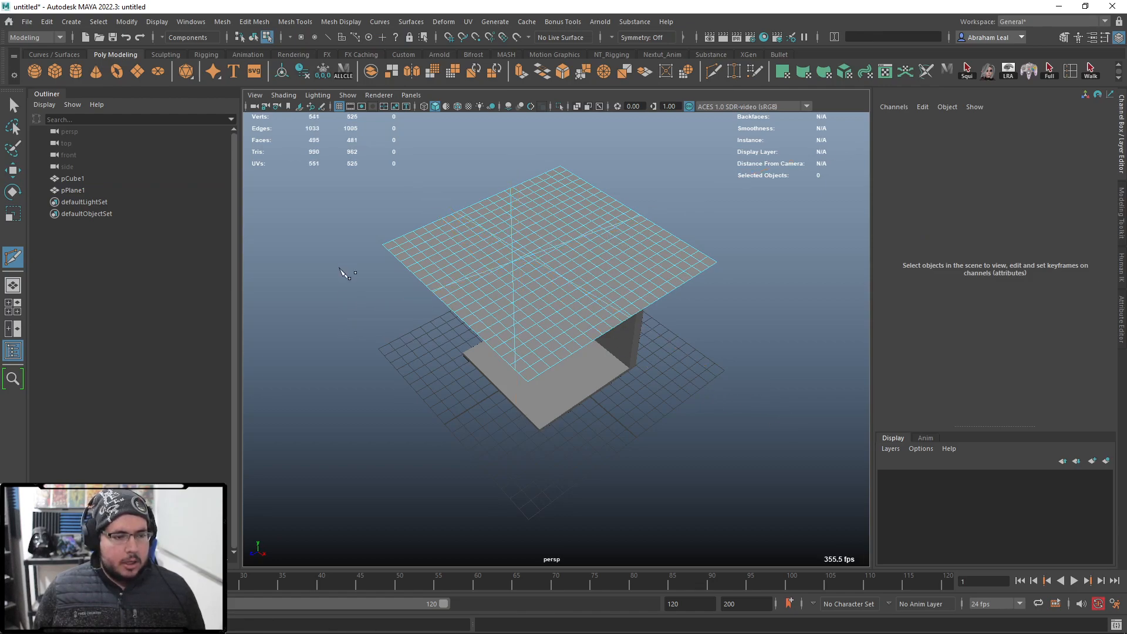
key(q)
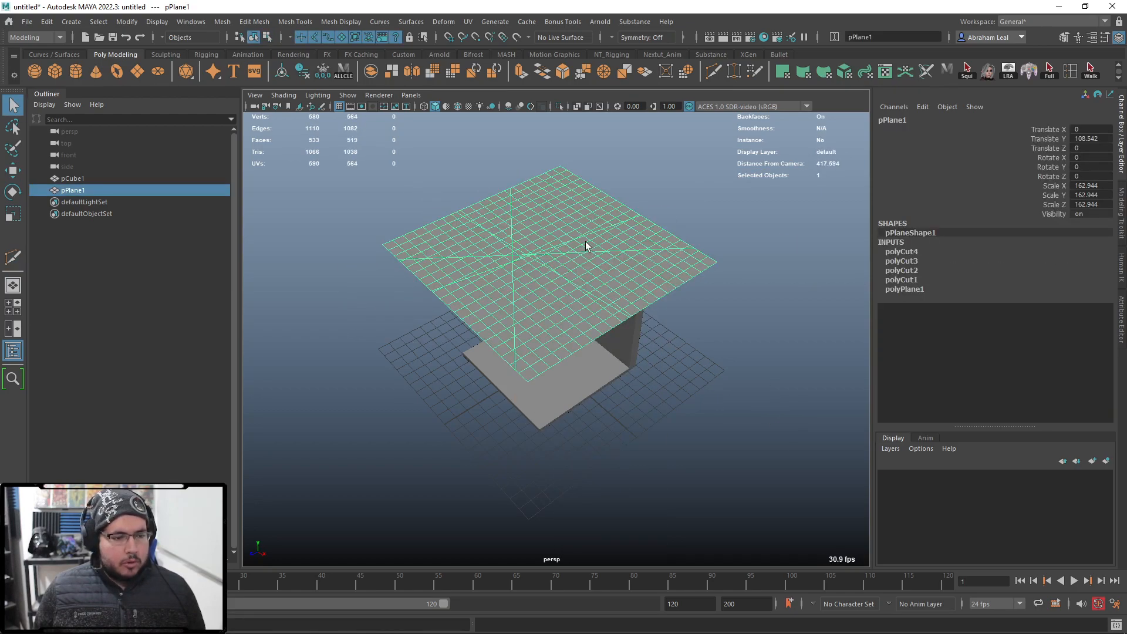
click(224, 21)
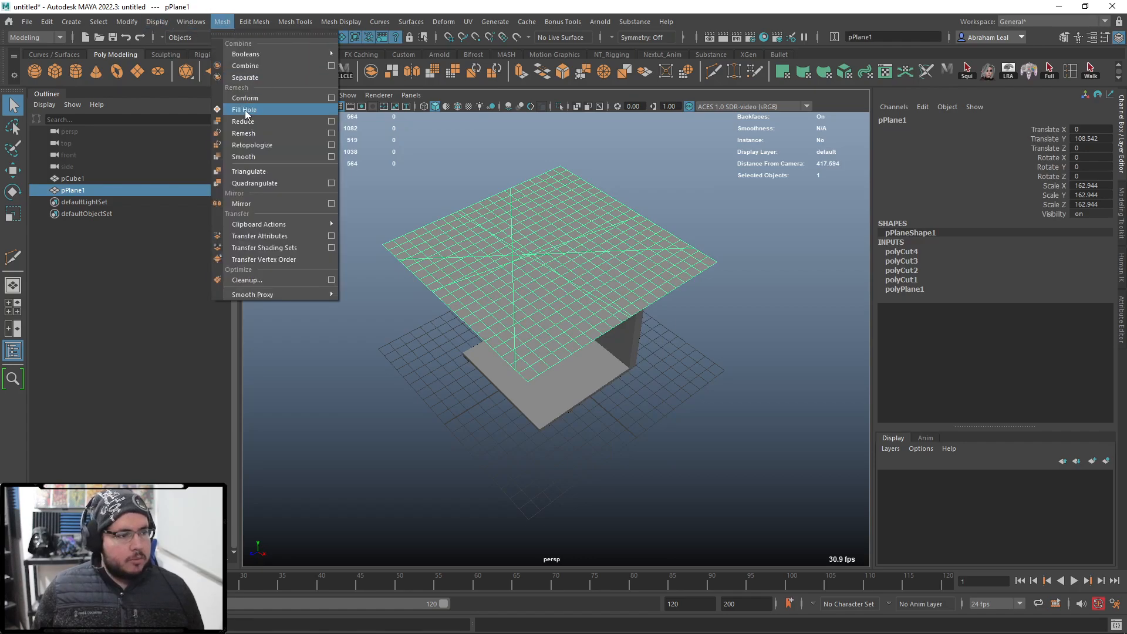
click(246, 157)
click(407, 245)
click(532, 251)
- Switch to the FX menu set and turn the suspended plane into an nCloth
scroll(586, 263, up, 4)
alt+drag(586, 263, 617, 216)
alt+drag(426, 296, 449, 275)
click(458, 351)
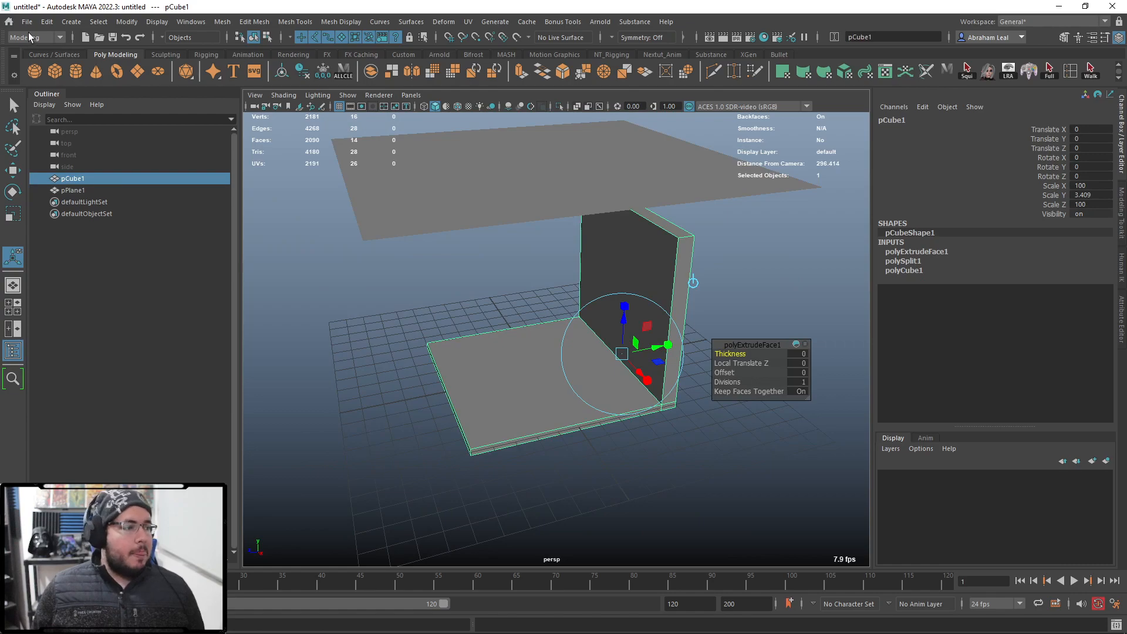
click(23, 87)
click(300, 21)
click(534, 176)
click(534, 176)
click(287, 22)
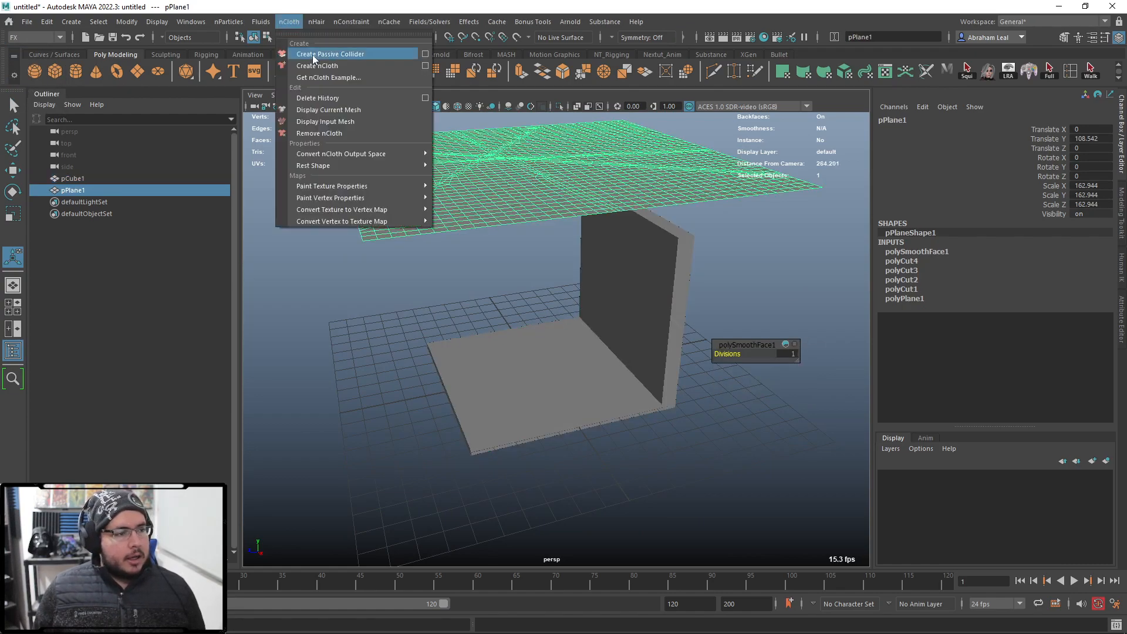
click(334, 65)
- Make the L-shaped slab and wall mesh a passive collider
click(587, 322)
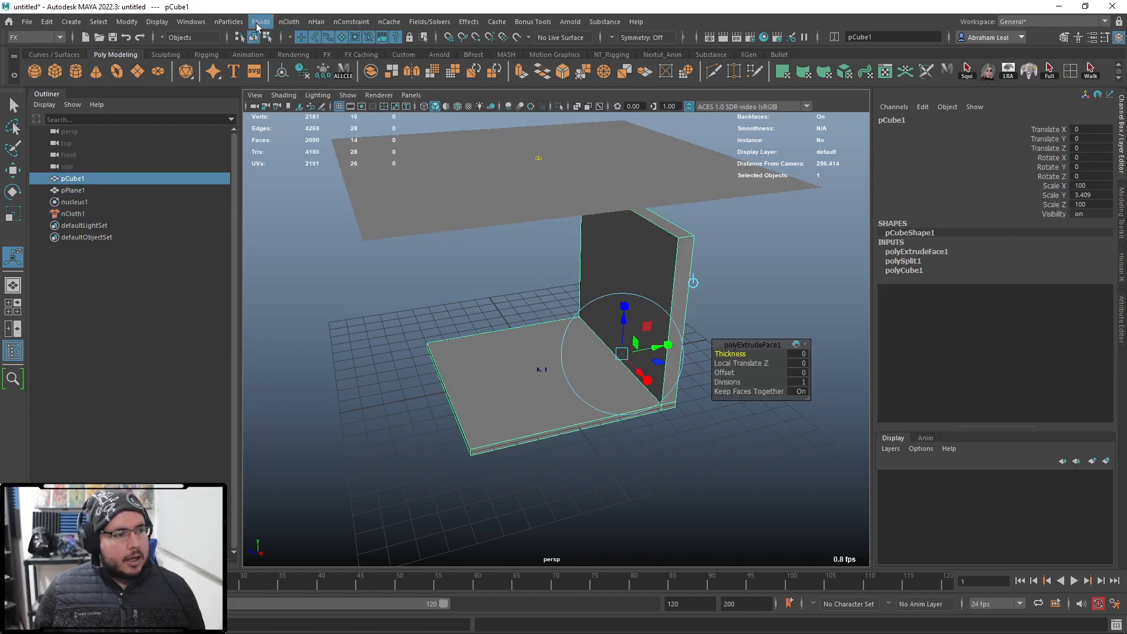
click(289, 22)
click(333, 57)
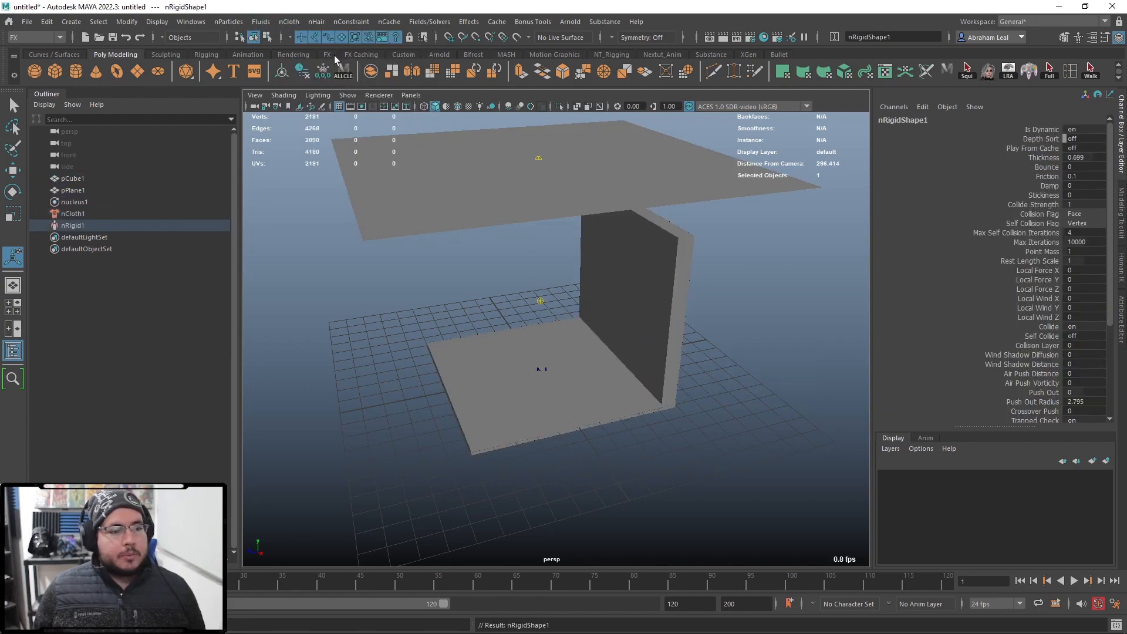
click(785, 327)
- Preview the start of the cloth fall, and extend both the playback and animation end frames to 2000
click(1073, 581)
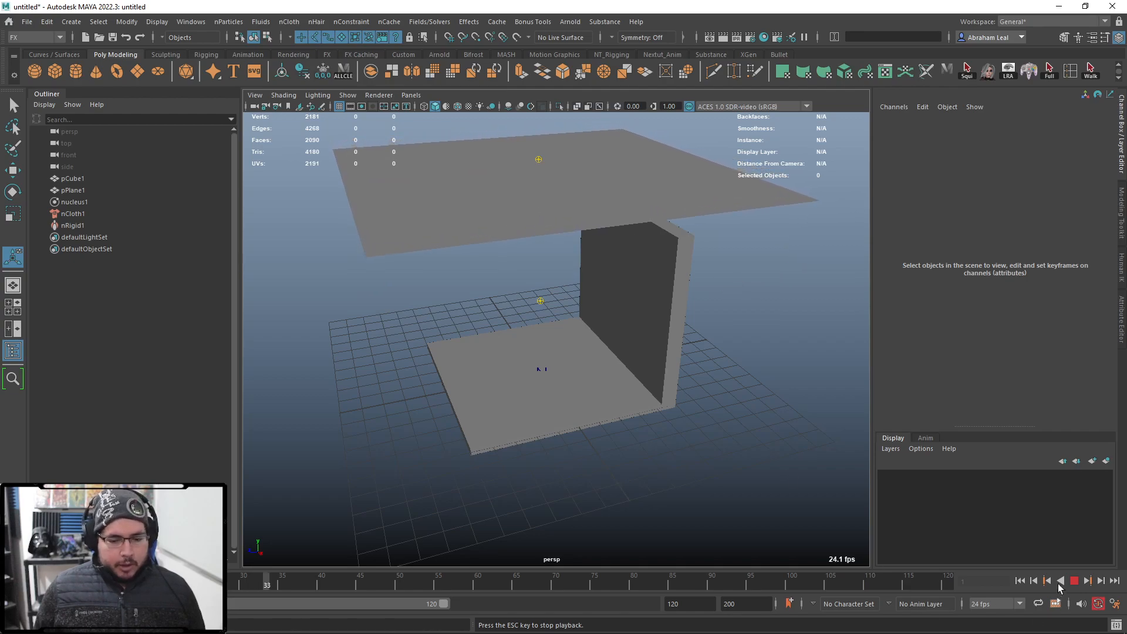
key(Escape)
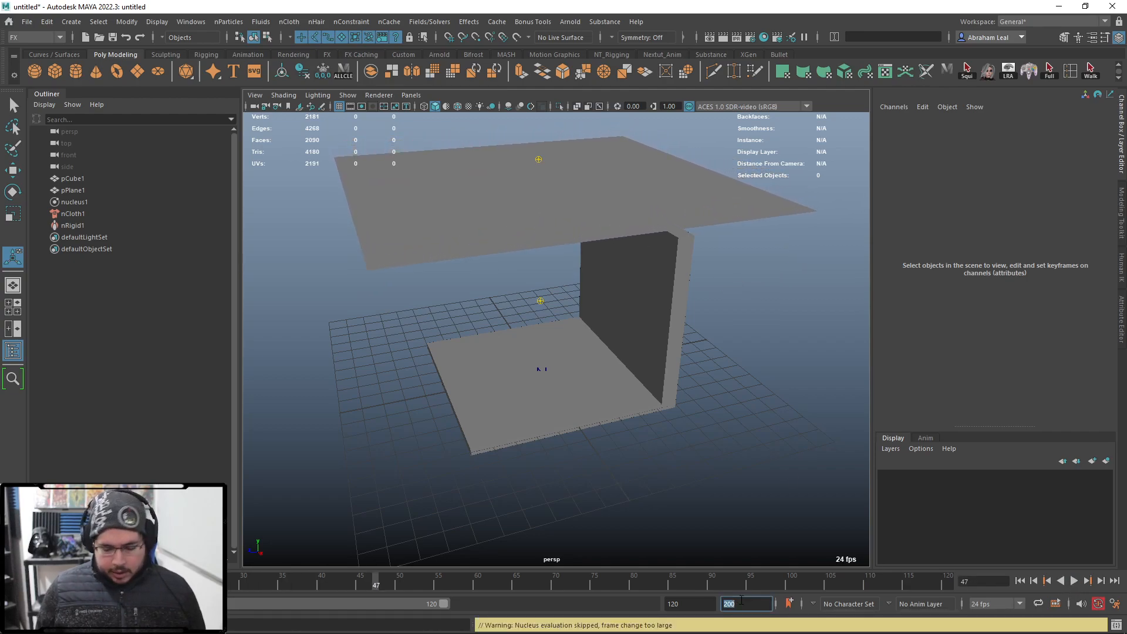
text(0)
key(Return)
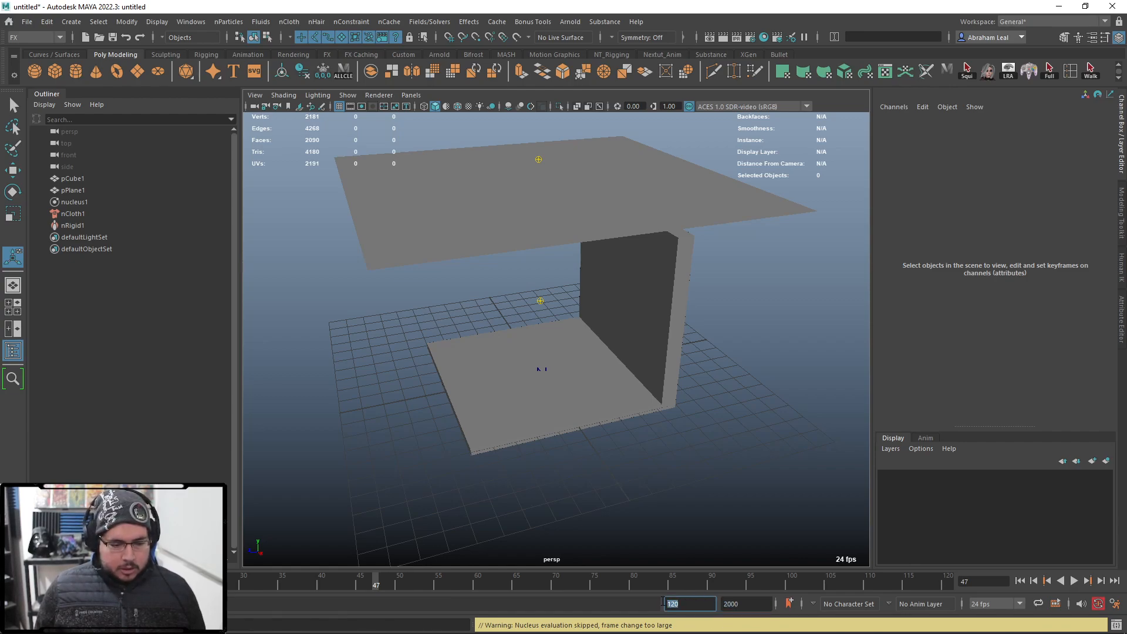
text(0)
key(Return)
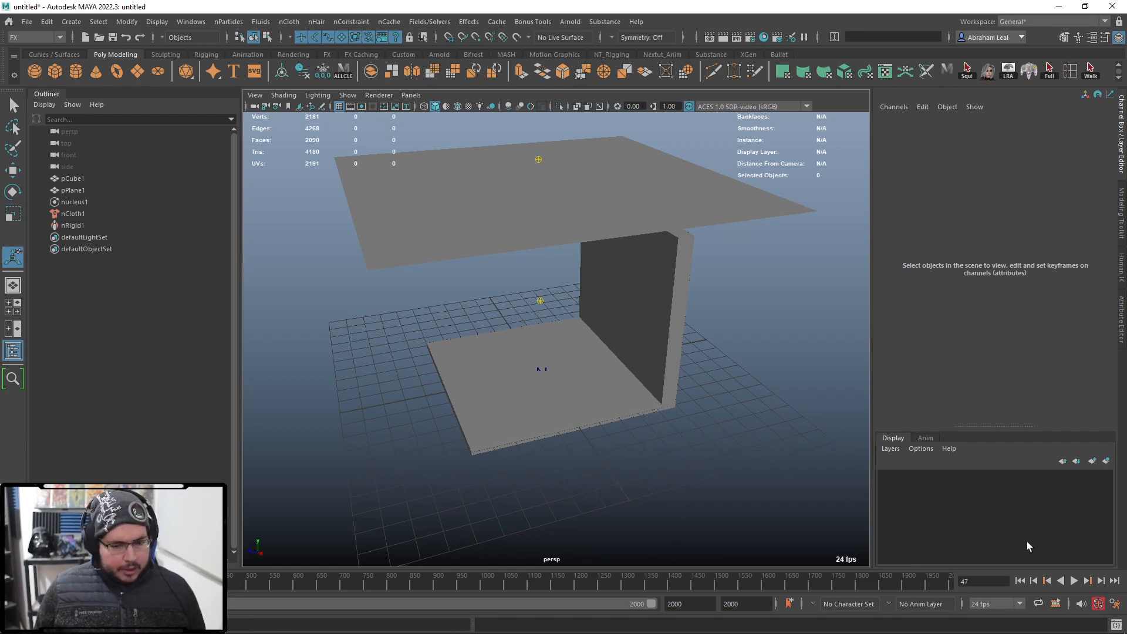
- Play the cloth simulation from frame 1 and stop it at frame 348
click(1020, 581)
click(1074, 580)
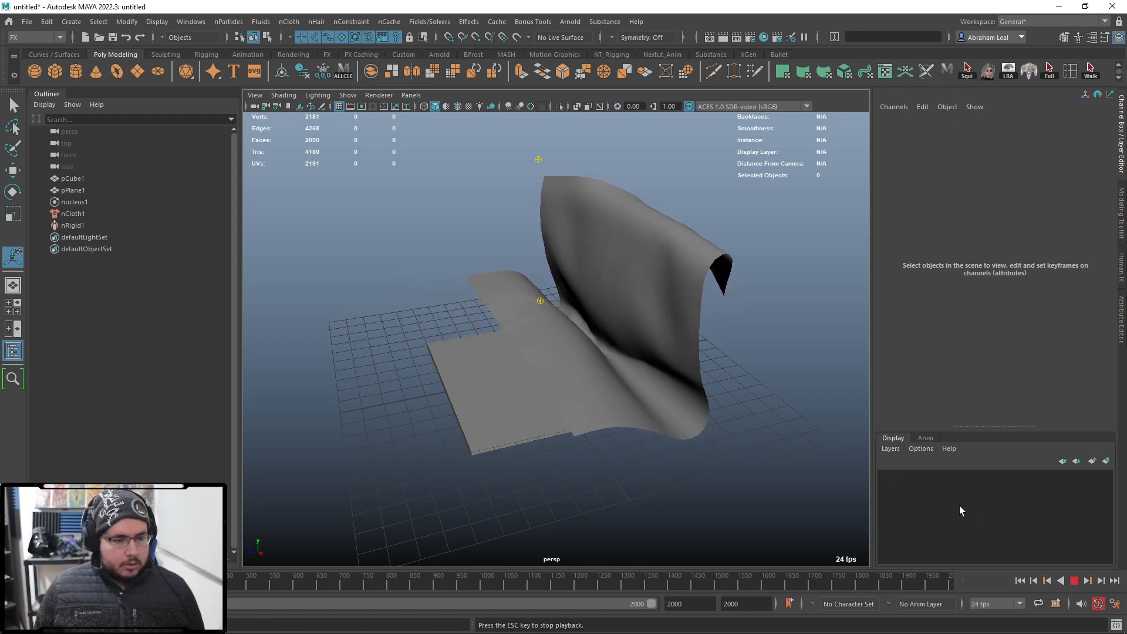
click(1075, 582)
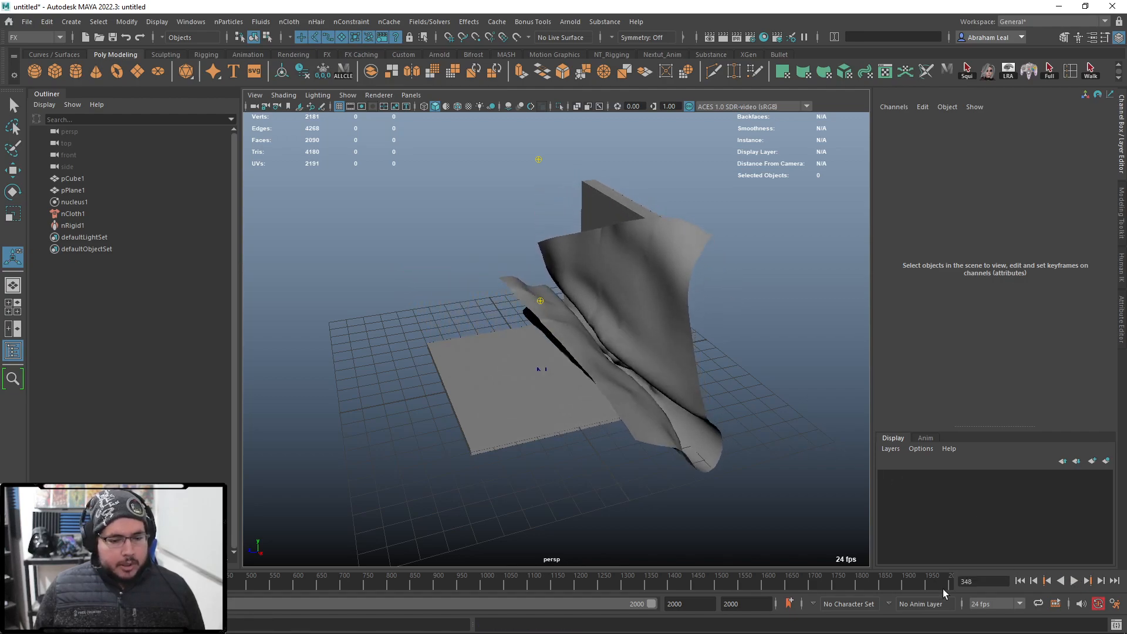
- Rewind to frame 1 and set the friction of the L-shaped collider to 0.862
click(1020, 581)
click(563, 428)
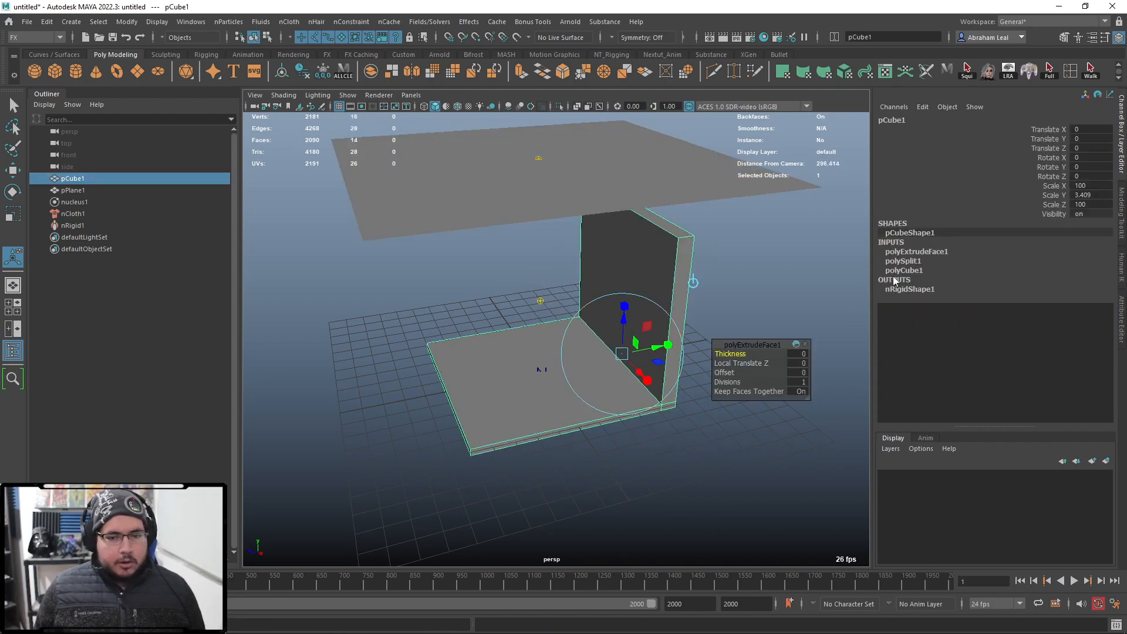
key(ctrl+a)
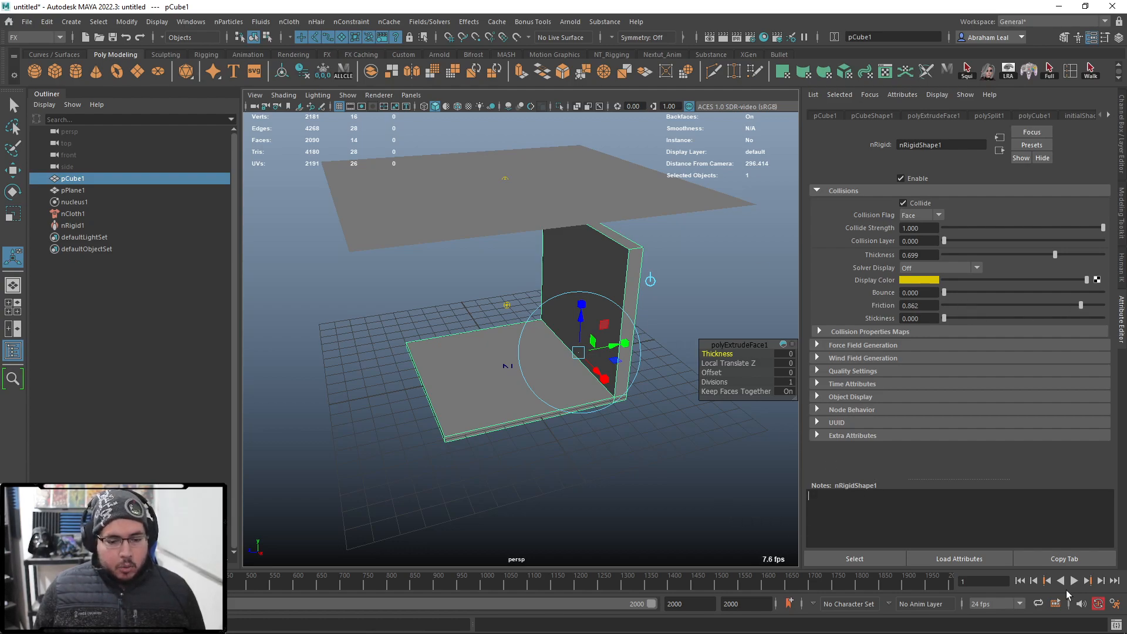
- Run the simulation until the cloth is draped over the wall and floor, stopping at frame 469
click(1075, 581)
click(654, 278)
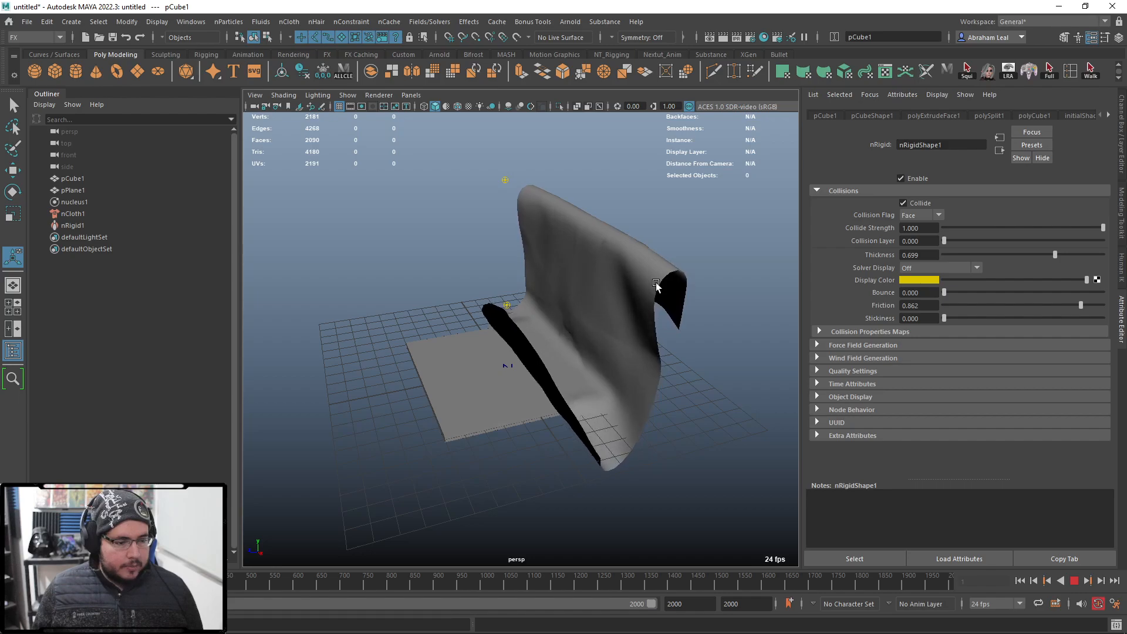
click(1073, 582)
- Examine the draped cloth's folds and mesh topology where it bends from the wall onto the floor
alt+drag(726, 429, 630, 375)
click(557, 363)
alt+drag(556, 362, 442, 345)
click(576, 314)
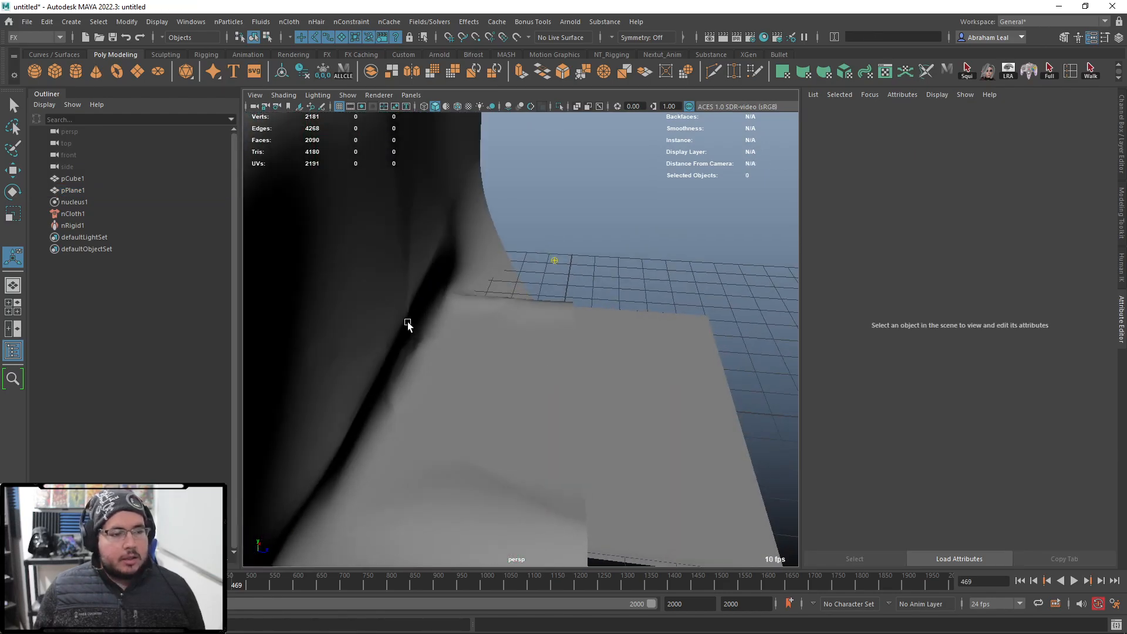
click(443, 344)
alt+right_drag(443, 345, 433, 317)
alt+drag(432, 317, 474, 341)
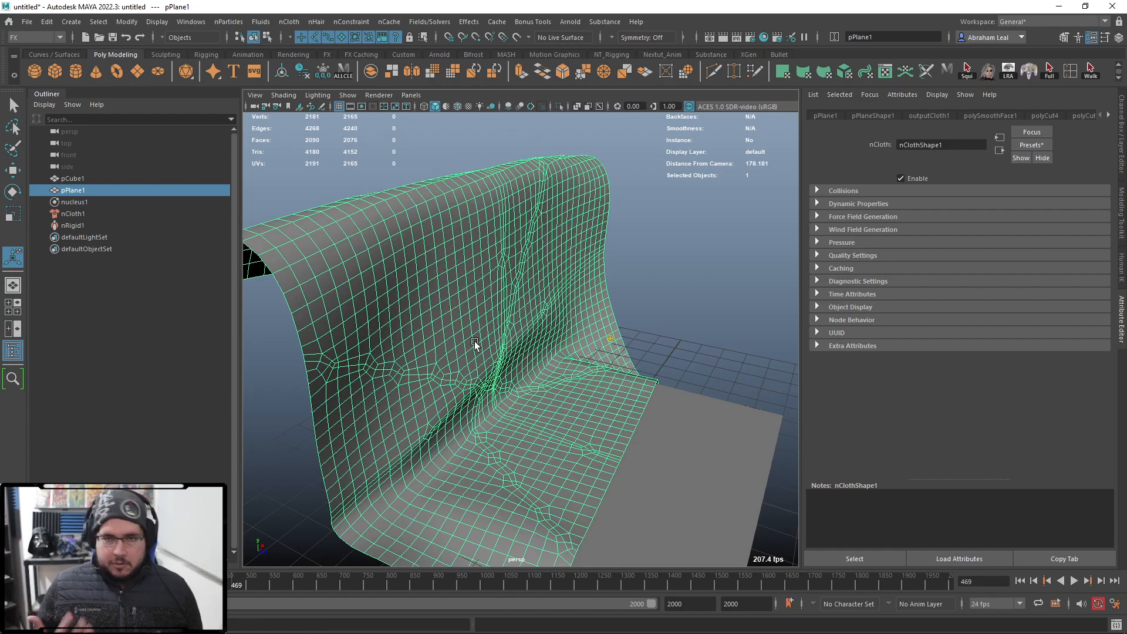
alt+drag(611, 408, 684, 361)
scroll(583, 390, down, 5)
click(685, 361)
alt+drag(625, 385, 542, 375)
click(527, 371)
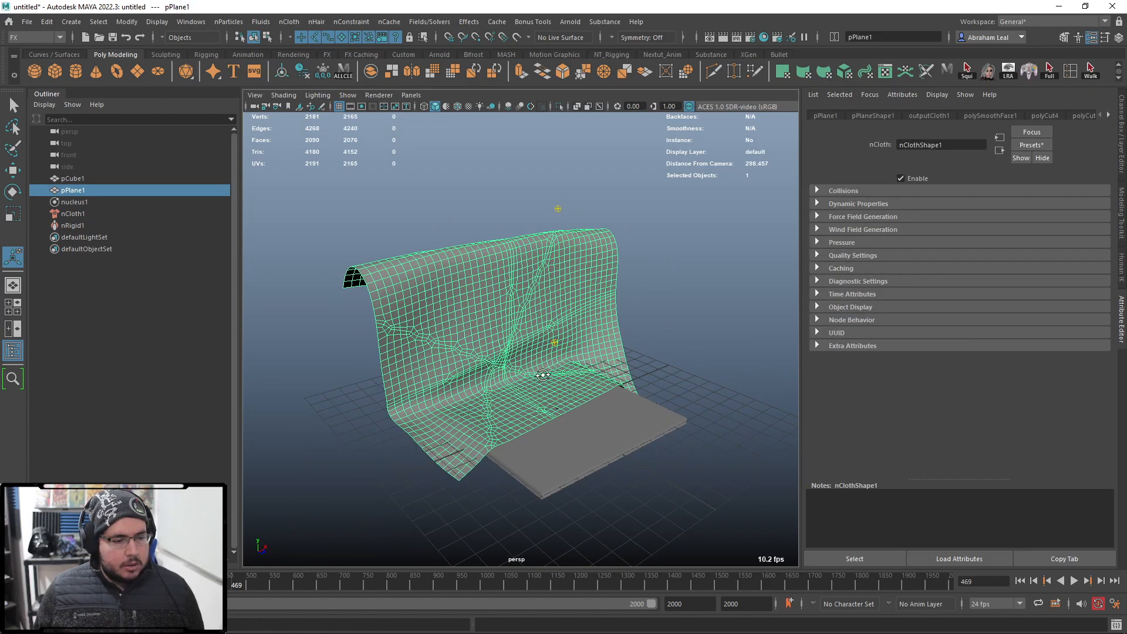
- Delete the L-shaped collider mesh from under the draped cloth
scroll(654, 448, up, 5)
scroll(654, 448, down, 3)
click(712, 428)
key(Delete)
- Move the vertices along the cloth's front floor edge using soft selection, and return to object mode
alt+drag(712, 428, 546, 307)
click(599, 426)
right_drag(545, 260, 498, 267)
drag(557, 508, 557, 508)
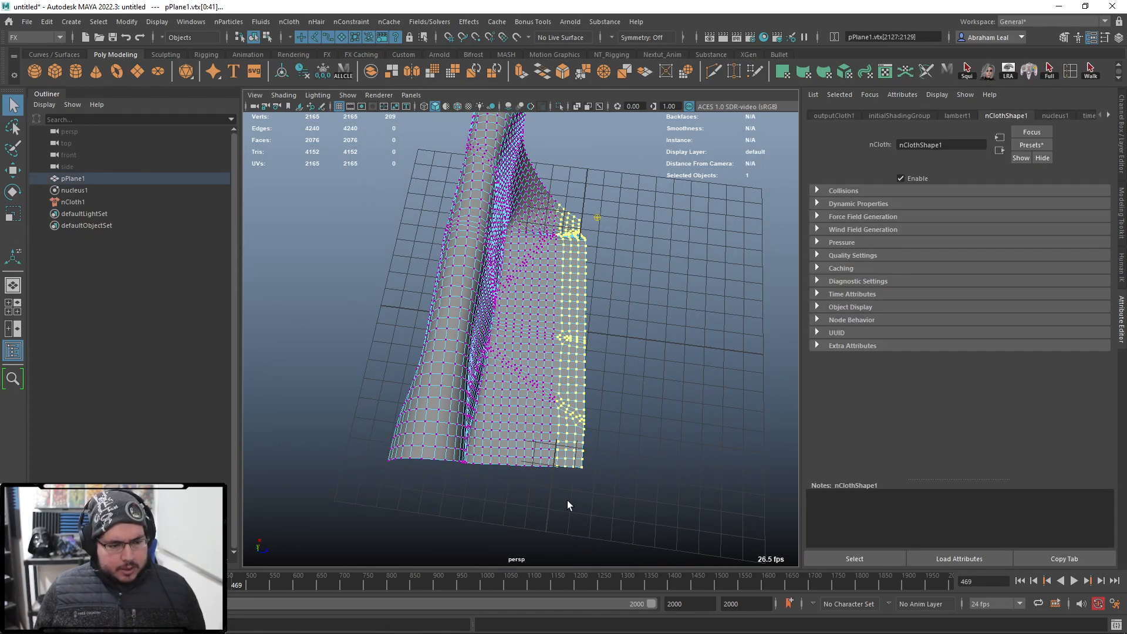
key(b)
drag(602, 371, 600, 315)
key(w)
right_drag(600, 315, 651, 312)
alt+drag(699, 314, 634, 293)
right_drag(461, 265, 488, 233)
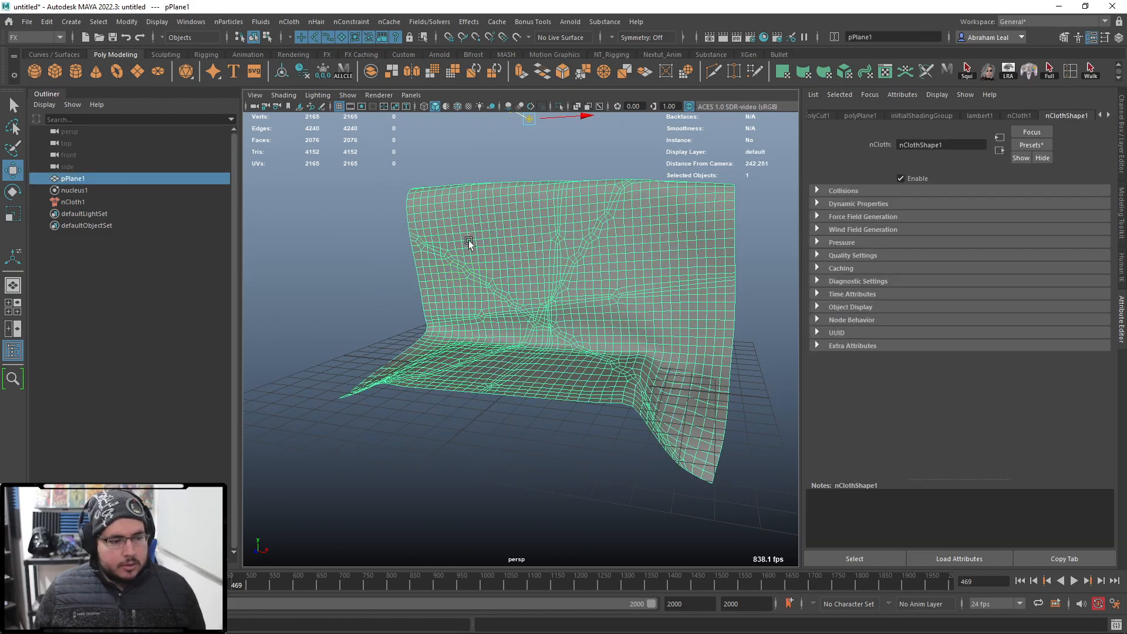
click(352, 265)
- Show the cloth in smooth mesh preview and inspect its folds from several angles
alt+drag(460, 259, 481, 290)
click(497, 289)
key(3)
click(706, 282)
alt+drag(706, 283, 564, 306)
alt+right_drag(563, 306, 610, 371)
alt+drag(611, 371, 615, 367)
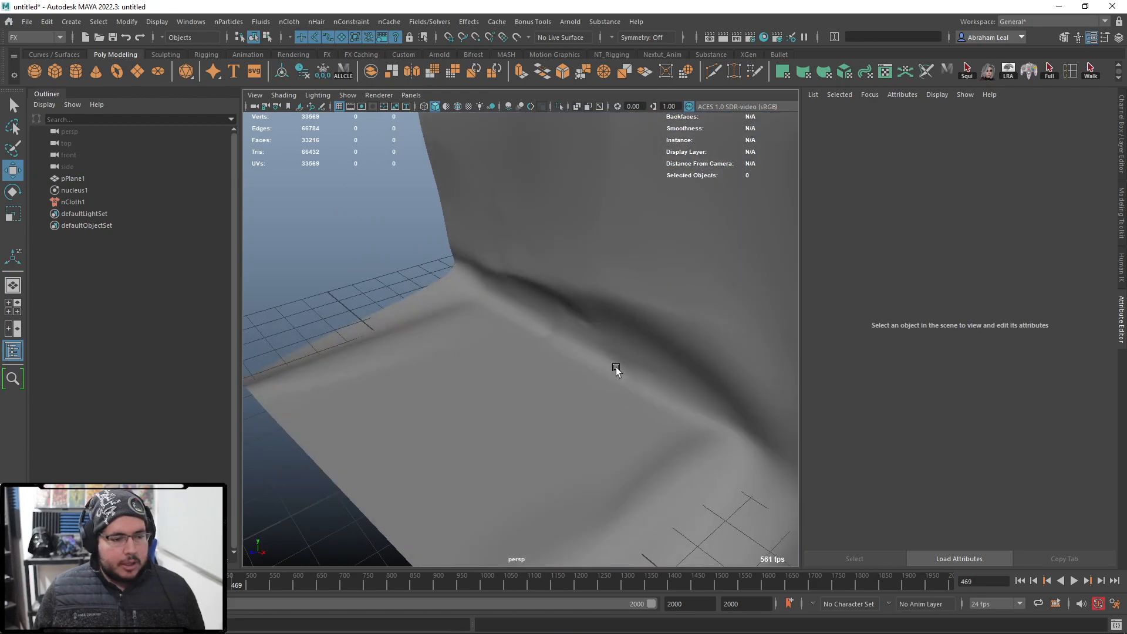
alt+right_drag(616, 368, 569, 411)
alt+drag(569, 411, 501, 307)
alt+right_drag(500, 307, 508, 402)
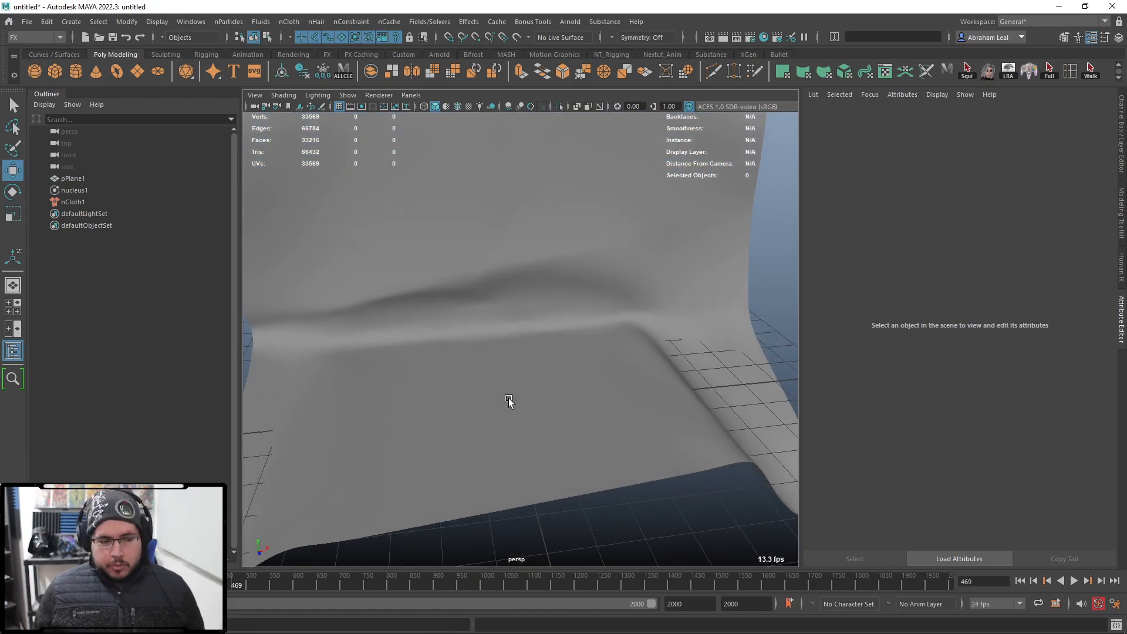
- Create a polygon cylinder at the origin and enlarge it to a radius scale of about 16.3
click(72, 71)
key(r)
drag(508, 407, 589, 388)
drag(509, 361, 545, 308)
key(ctrl+z)
key(q)
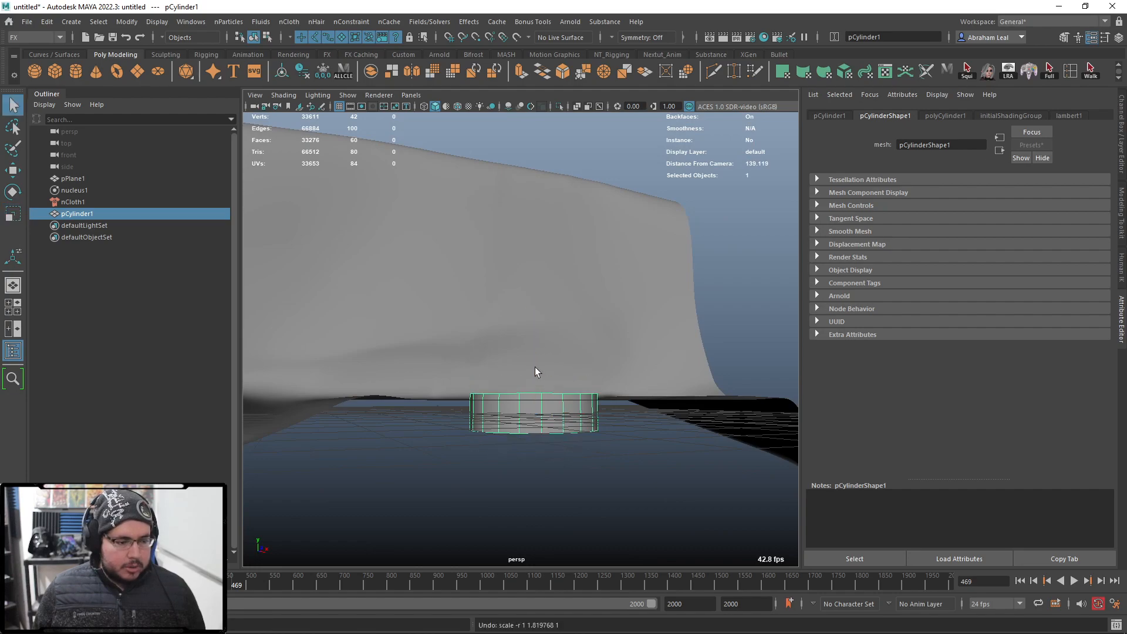
- Raise the cylinder to about Y 14 and flatten it into a disc with a Y scale of about 0.87
key(w)
drag(535, 368, 558, 420)
key(r)
- Set the cylinder's X, Y and Z scale to 50
key(ctrl+a)
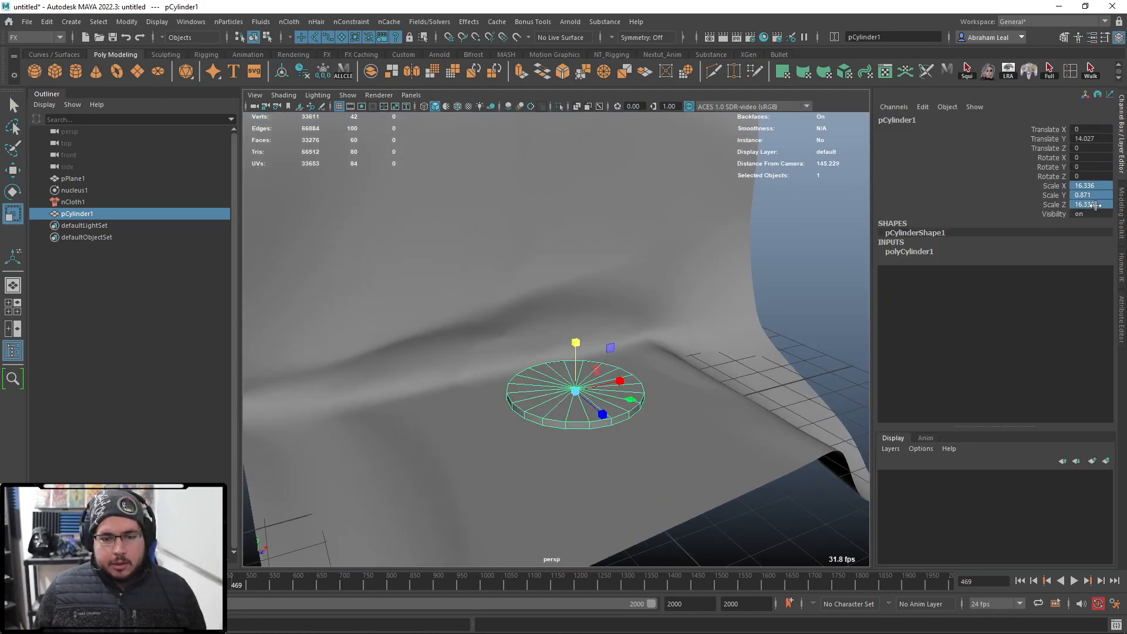
text(50)
key(Return)
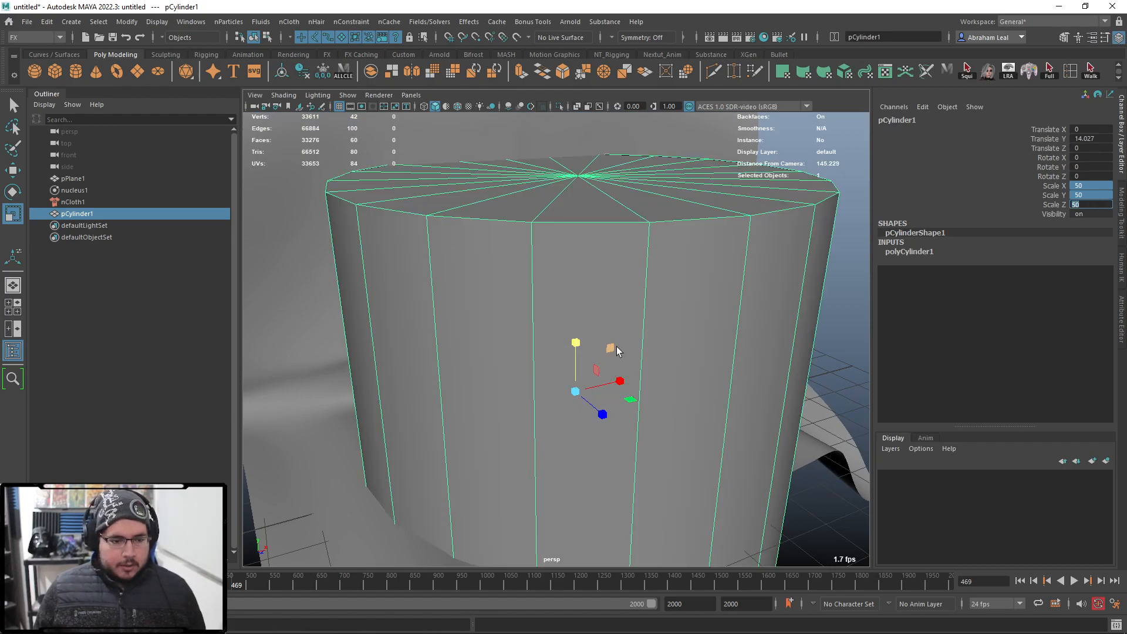
- Flatten the cylinder into a thin disc with a Y scale of about 1.6
alt+right_drag(616, 350, 560, 370)
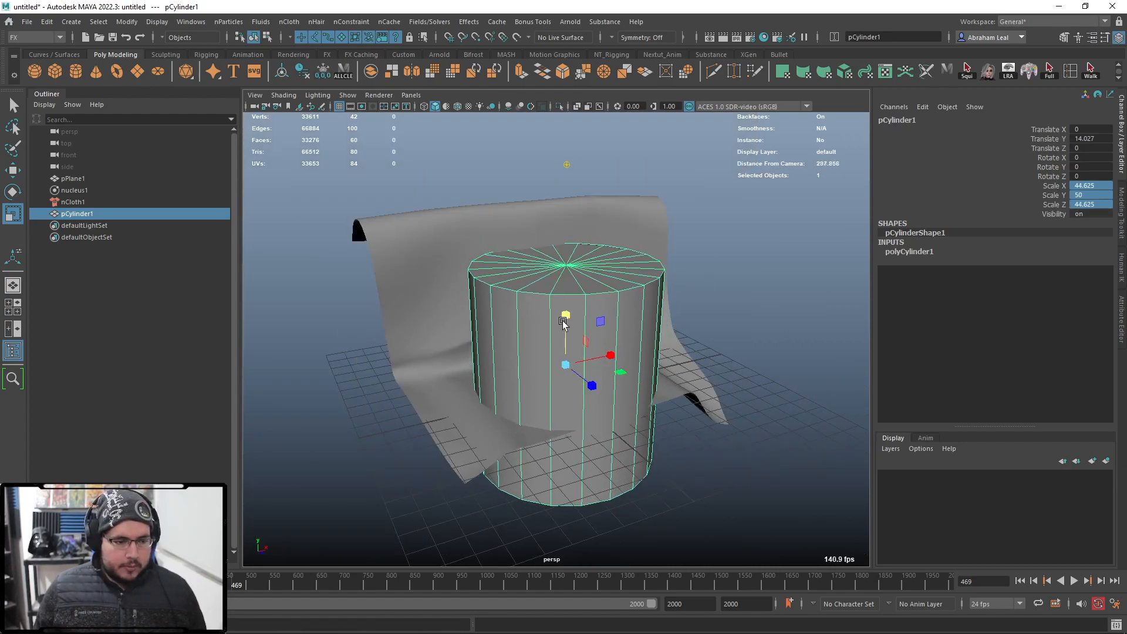
drag(565, 316, 568, 373)
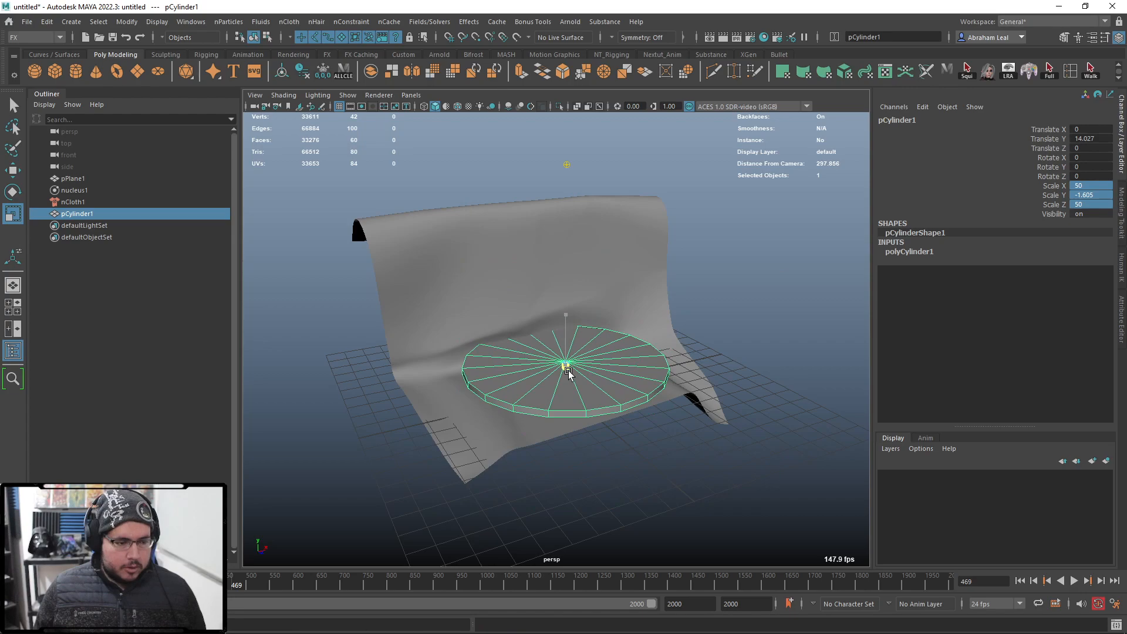
- Select the cloth plane and move its pivot straight down to the base of the fold near the disc
click(544, 330)
key(f)
key(d)
drag(577, 169, 578, 358)
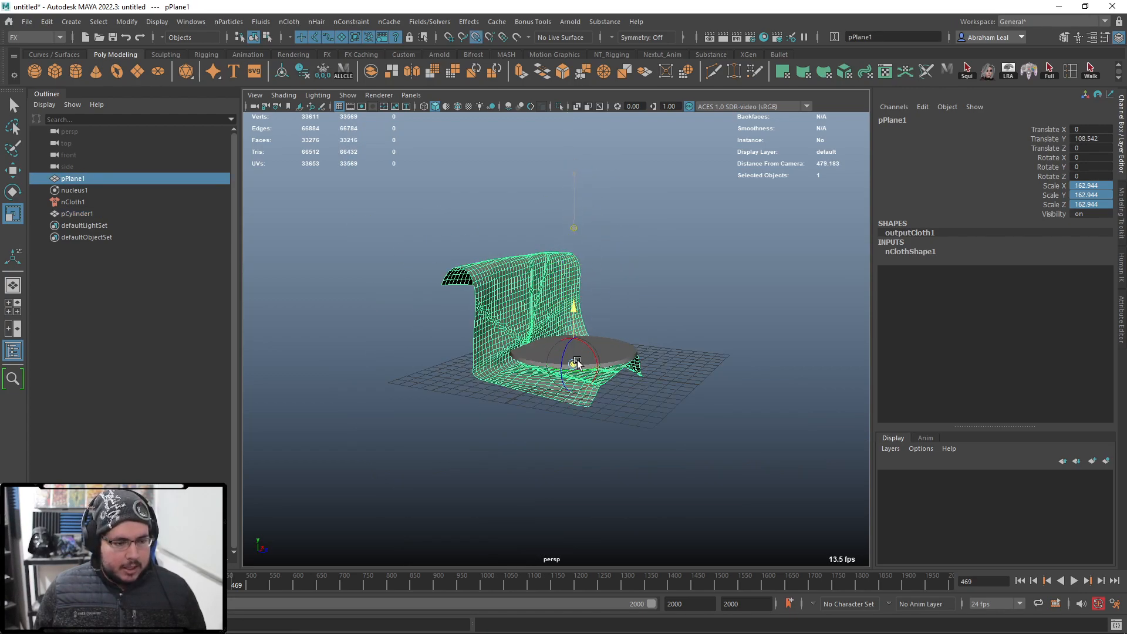
key(w)
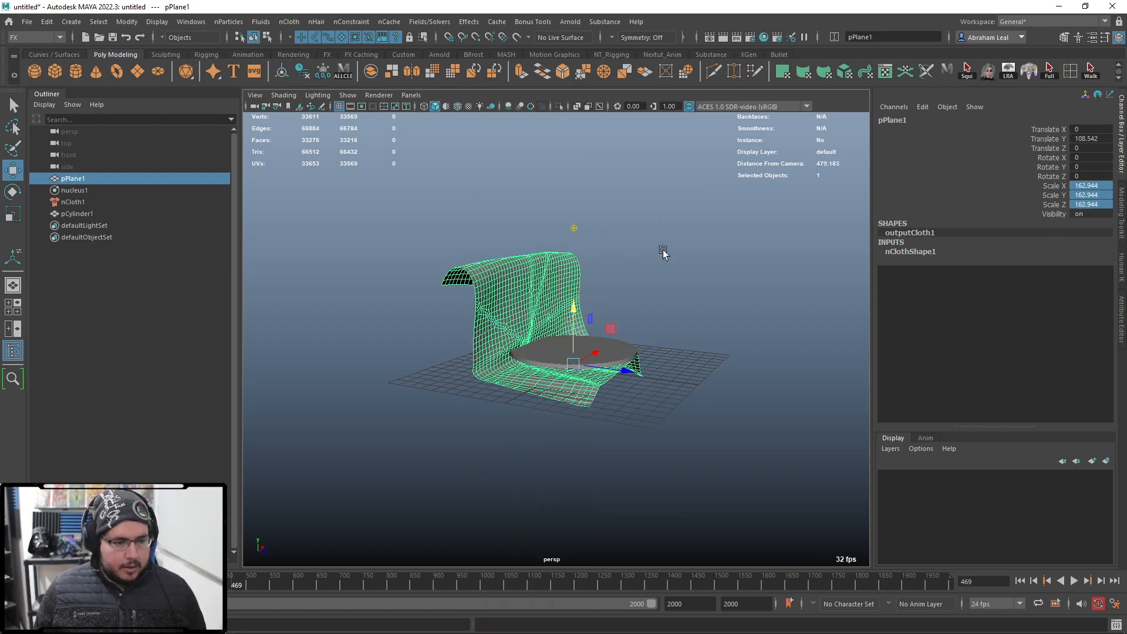
key(r)
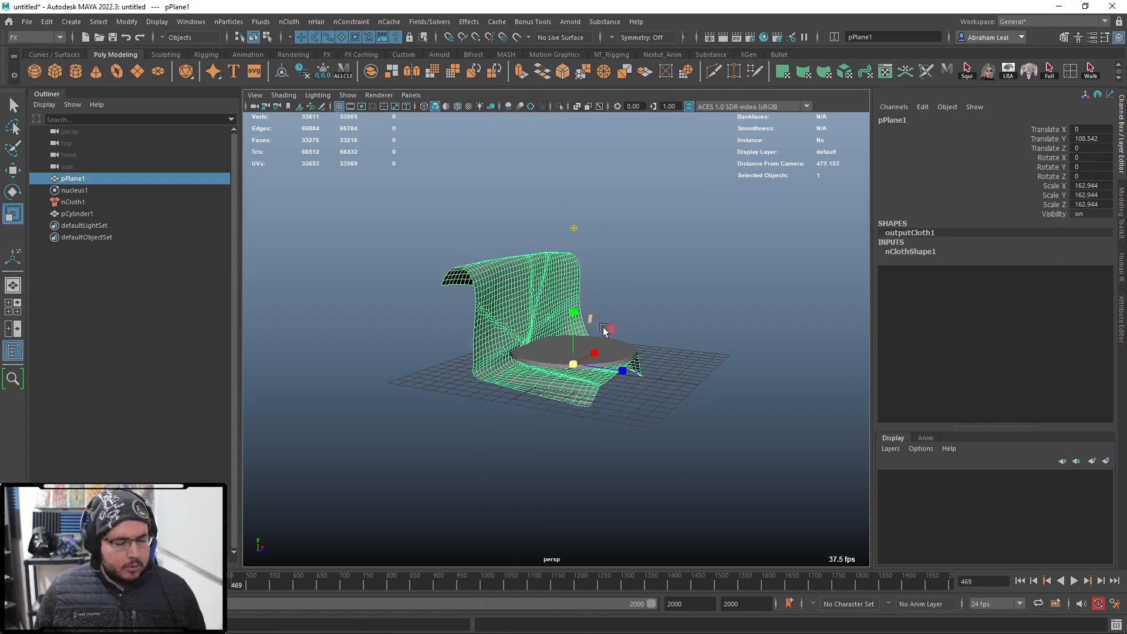
- Duplicate the cloth plane and move the copy away from the disc
alt+drag(541, 293, 510, 300)
key(q)
alt+drag(583, 291, 537, 294)
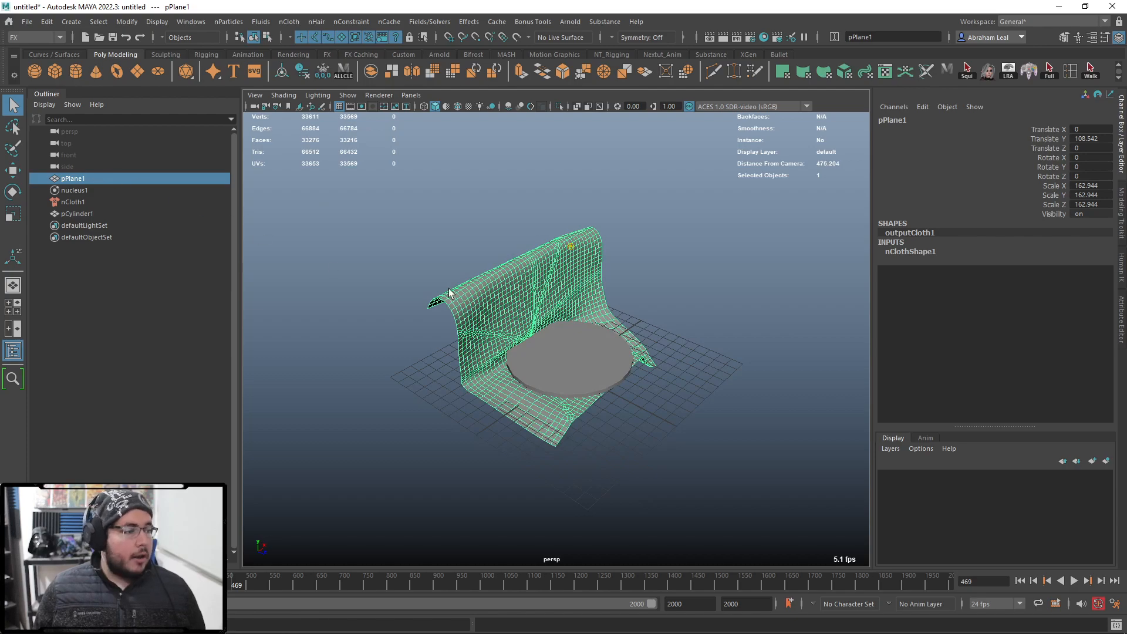
key(ctrl+d)
scroll(505, 326, down, 5)
key(w)
drag(593, 338, 440, 436)
- Delete the original simulated cloth plane and the nucleus node
click(506, 336)
key(Delete)
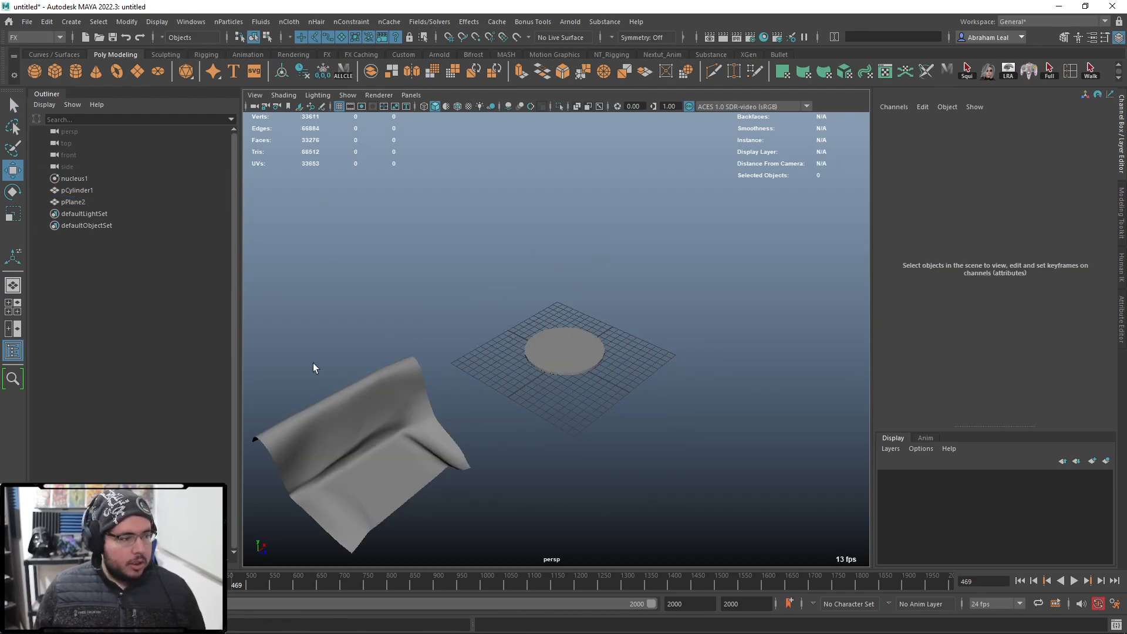
click(74, 178)
key(Delete)
- Move the cloth copy back under the disc and scale it uniformly to about 267
drag(280, 411, 405, 433)
drag(388, 394, 617, 382)
key(r)
alt+right_drag(616, 382, 631, 382)
alt+drag(632, 382, 626, 368)
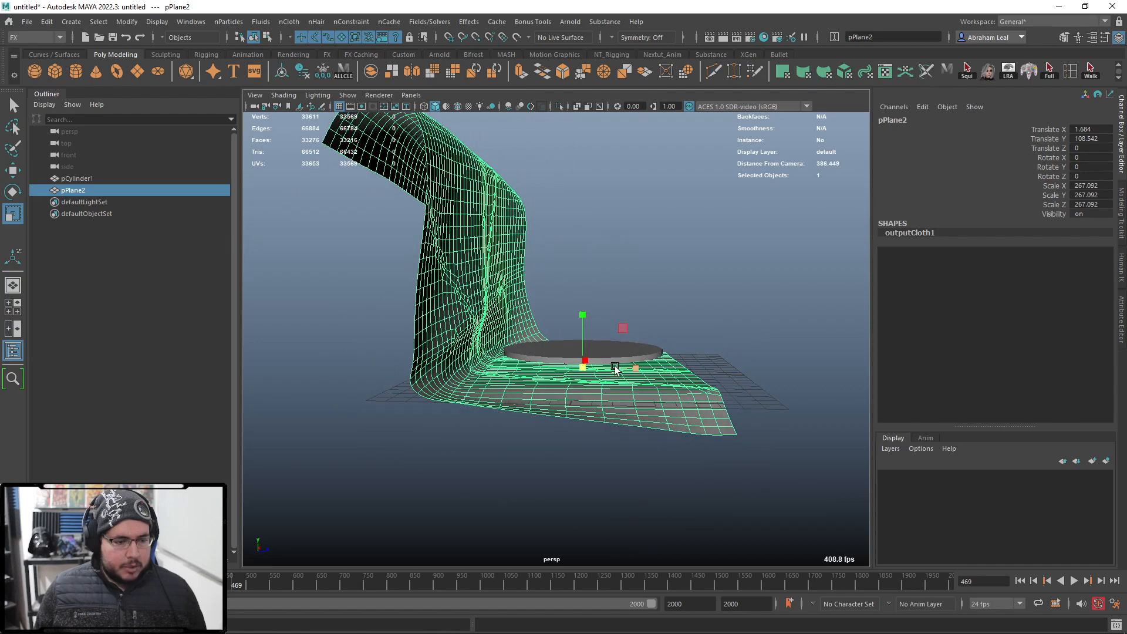
- Raise the cloth to about Y 117.4 and shift it to about Z 2.6 under the disc
key(w)
drag(588, 322, 586, 296)
drag(636, 365, 663, 334)
click(677, 323)
alt+right_drag(686, 352, 728, 374)
alt+drag(727, 373, 617, 378)
alt+right_drag(617, 379, 558, 373)
alt+drag(558, 372, 525, 345)
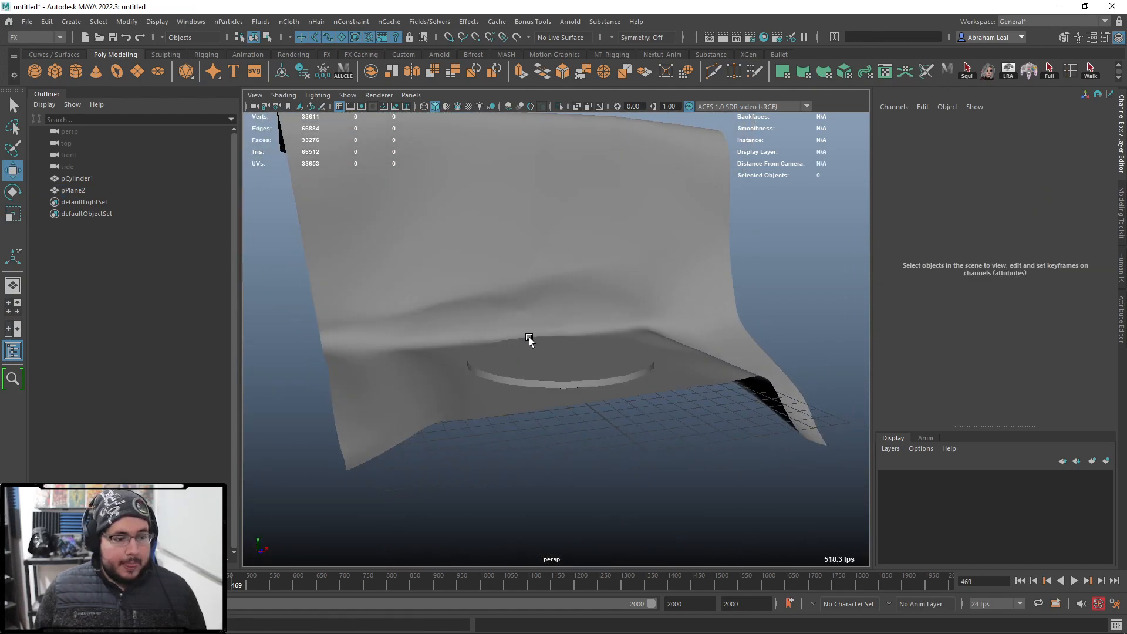
- Create a camera and look through it in the viewport
click(296, 55)
click(159, 70)
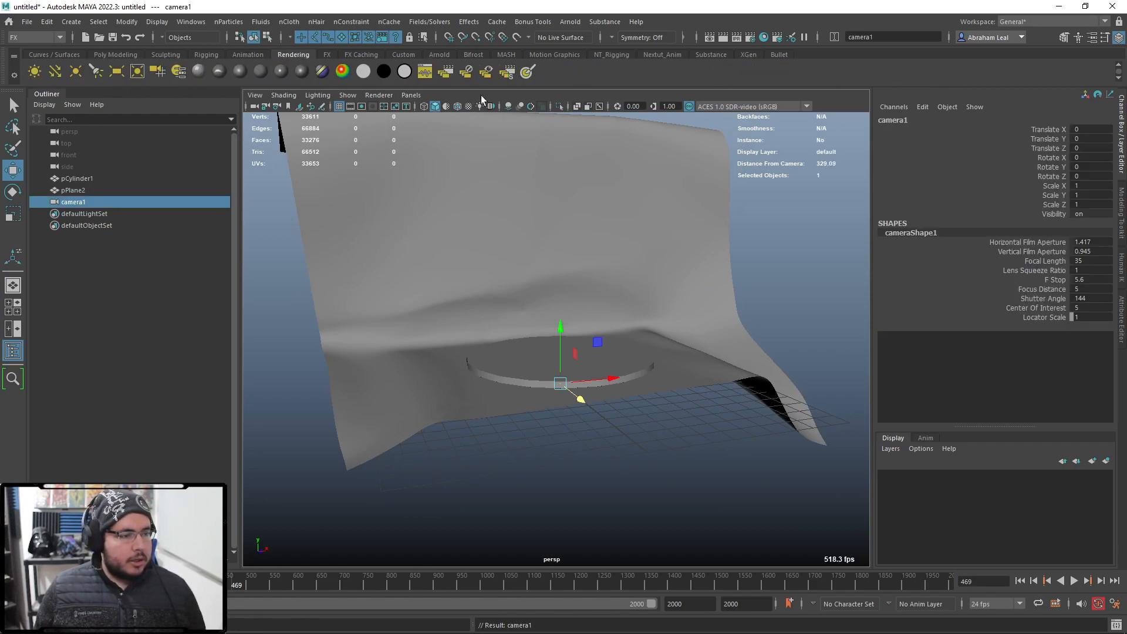
click(411, 95)
click(472, 144)
- Frame the disc and the cloth backdrop from slightly above through camera1
alt+drag(596, 332, 657, 378)
alt+right_drag(658, 379, 96, 167)
alt+drag(493, 346, 481, 239)
alt+right_drag(482, 240, 535, 289)
alt+middle_drag(536, 290, 529, 405)
mouse_move(529, 405)
alt+mouse_down()
mouse_move(538, 417)
mouse_move(530, 394)
alt+mouse_up()
alt+middle_drag(530, 394, 543, 418)
alt+right_drag(544, 418, 550, 420)
alt+drag(550, 420, 534, 422)
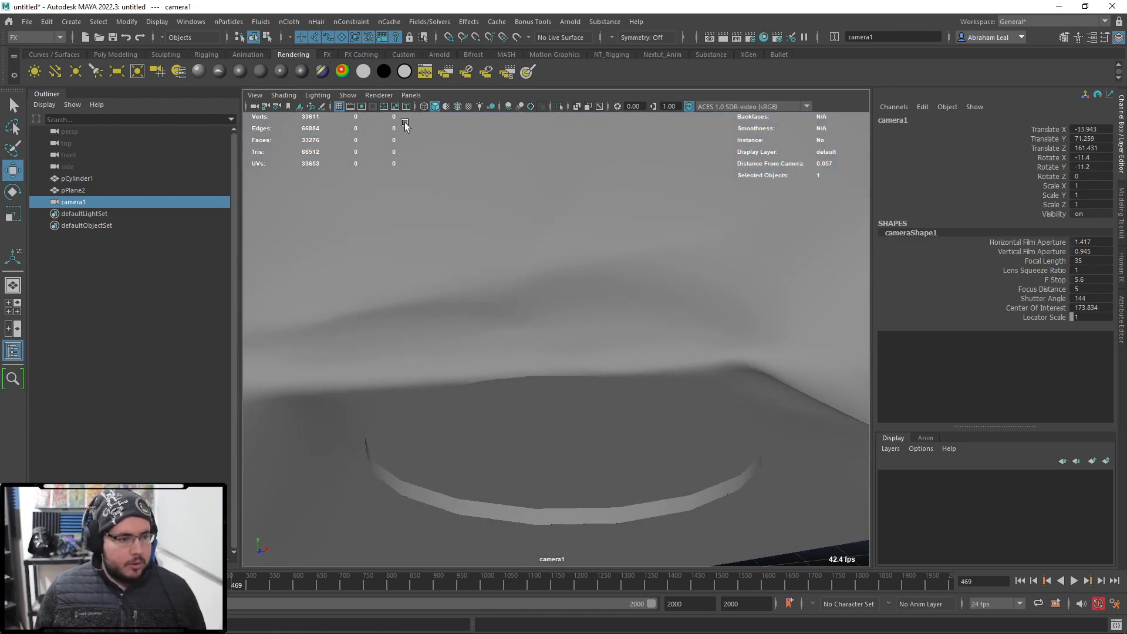
- Show the resolution gate and pull camera1 back to about Z 202.5 so the whole disc fits inside the frame
click(362, 107)
alt+middle_drag(435, 188, 423, 178)
alt+drag(423, 178, 413, 180)
alt+right_drag(412, 181, 435, 198)
alt+middle_drag(434, 198, 453, 211)
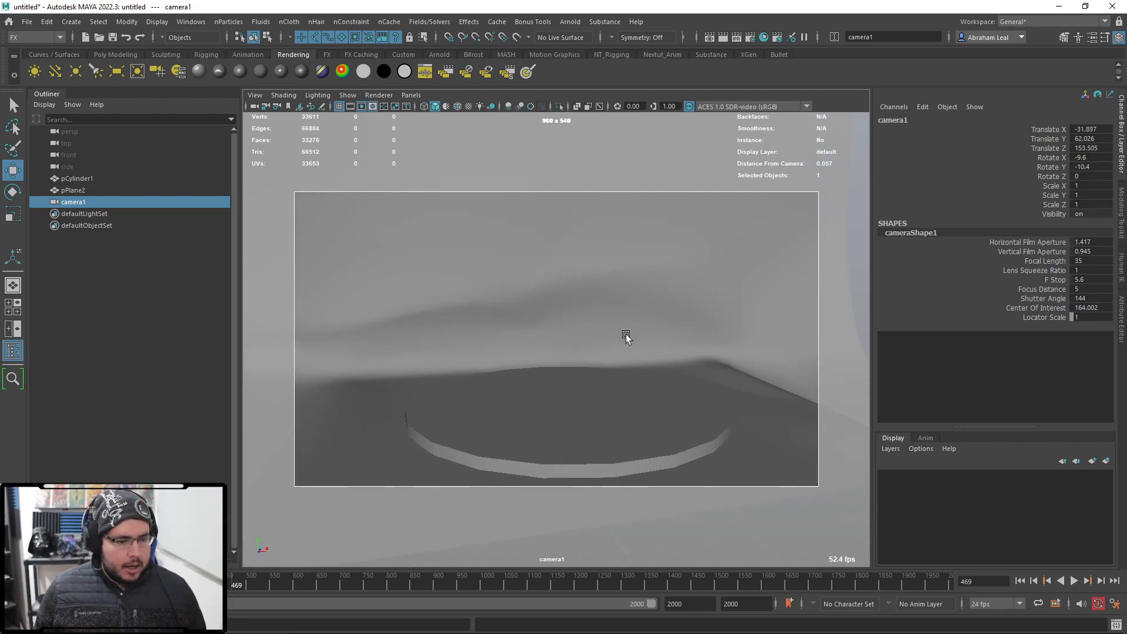
scroll(626, 333, down, 5)
scroll(628, 375, up, 2)
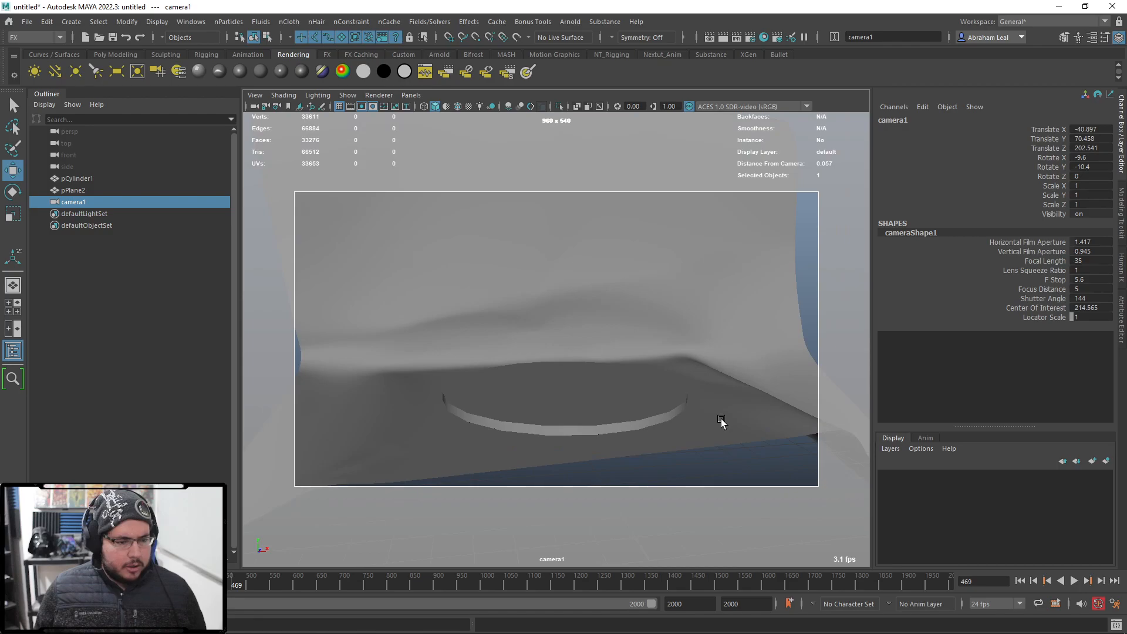
- Scale the cloth uniformly to about 428 so that it fills the camera frame
click(721, 421)
key(r)
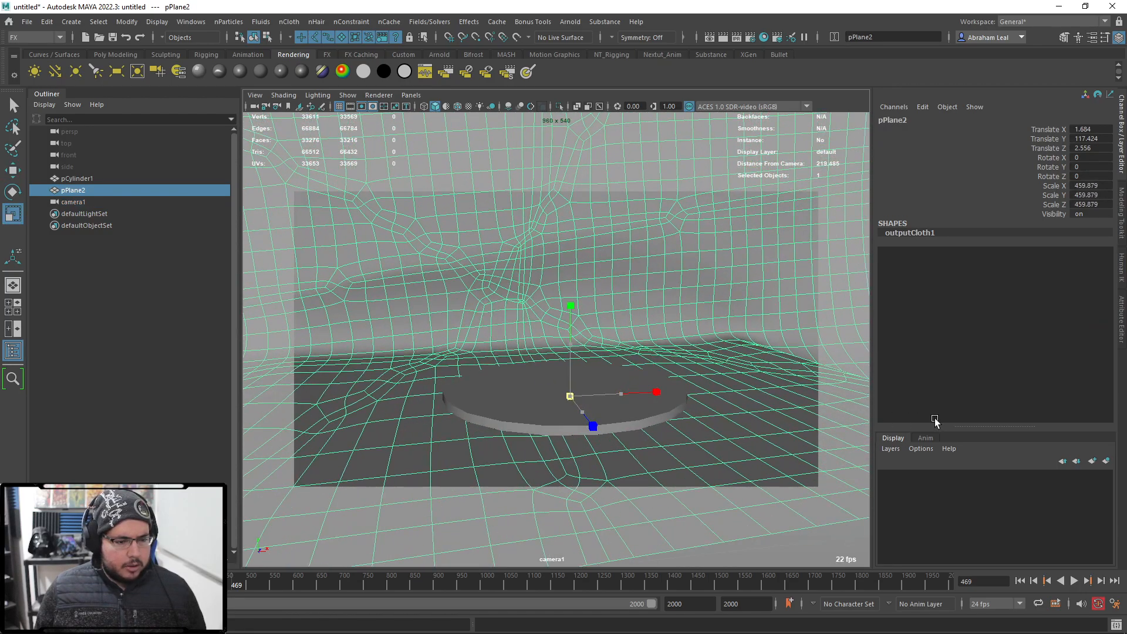
middle_drag(868, 414, 833, 301)
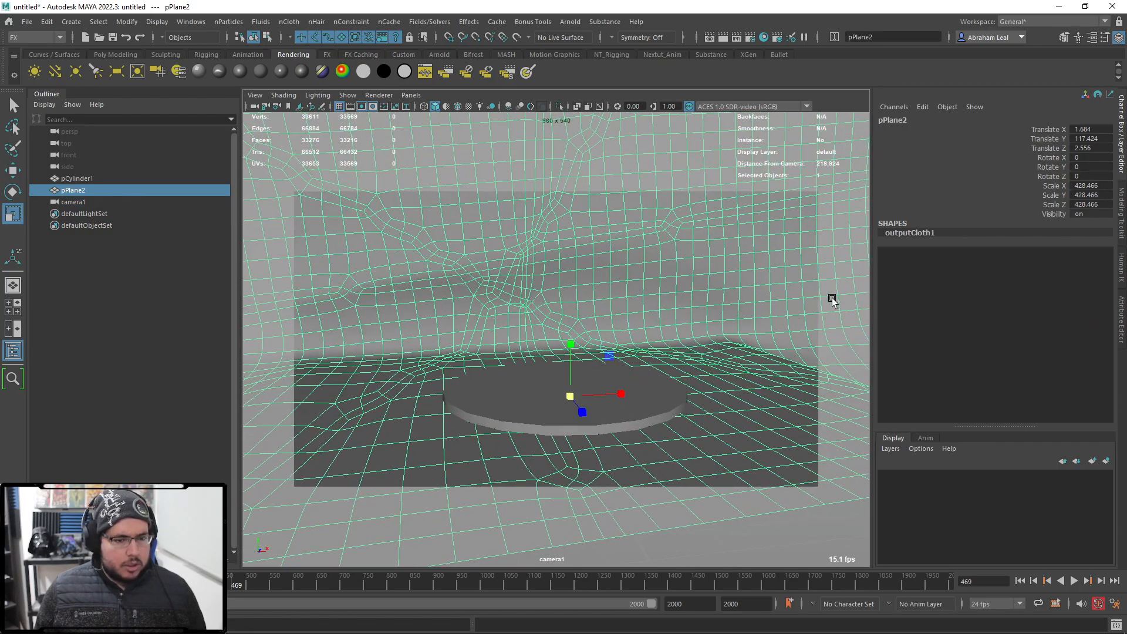
- Lower the disc onto the cloth to about Y 12.8
click(579, 379)
key(w)
drag(566, 353, 567, 339)
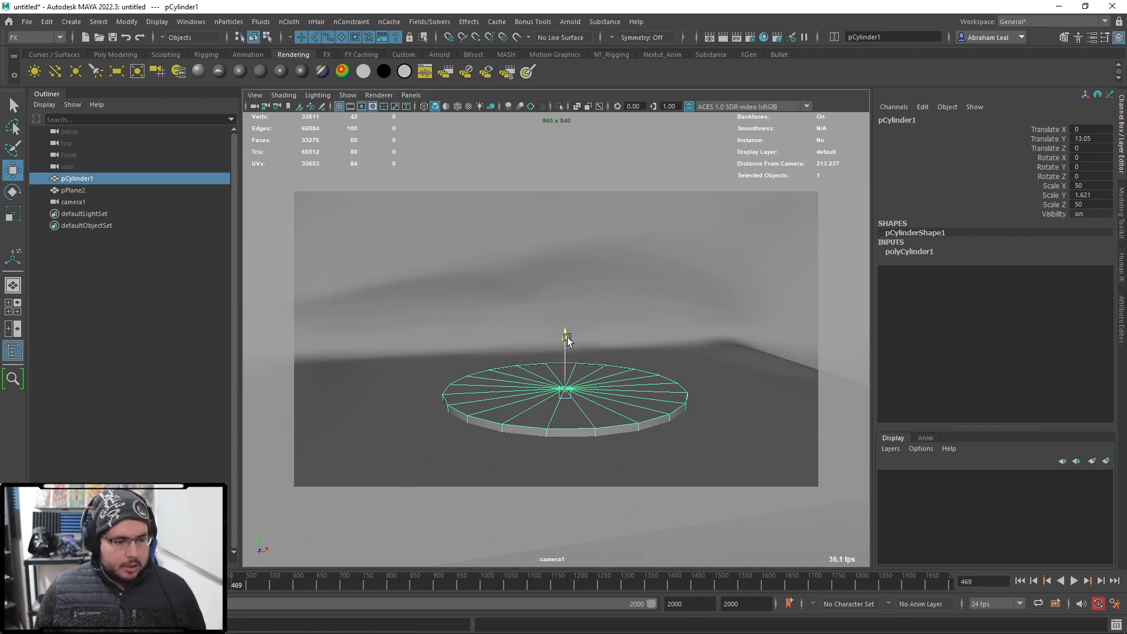
- Switch the viewport back to the perspective camera and keep the cloth selected
click(658, 334)
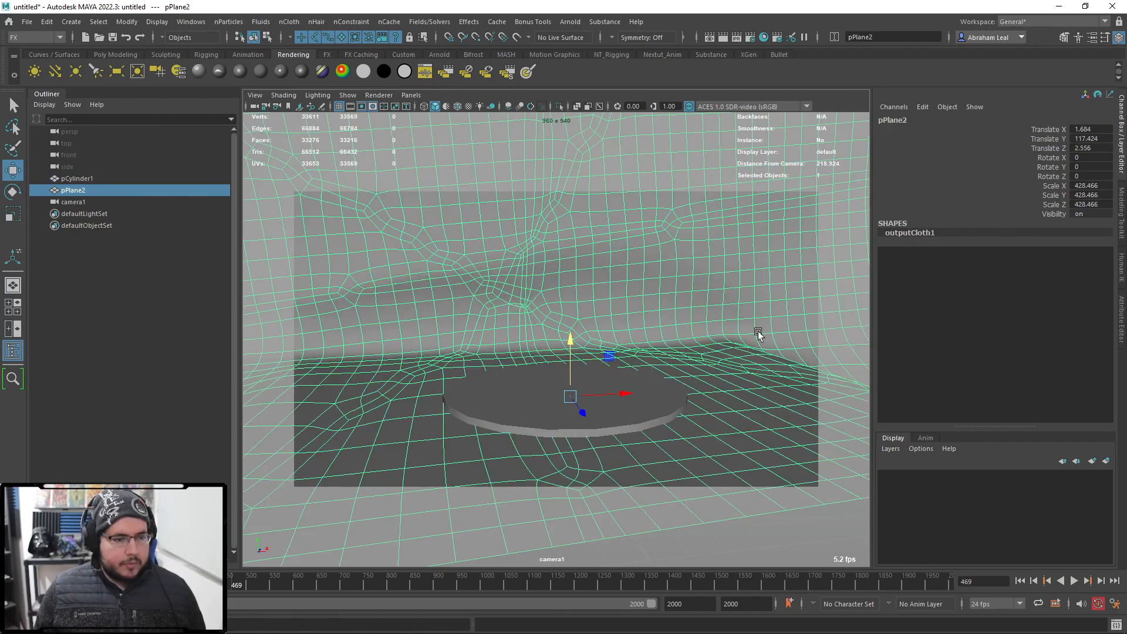
key(space)
drag(758, 358, 757, 317)
alt+drag(662, 369, 727, 371)
click(685, 246)
click(709, 354)
- Rename the cloth as ClothGeo and the disc as TurntableGeo
double_click(75, 190)
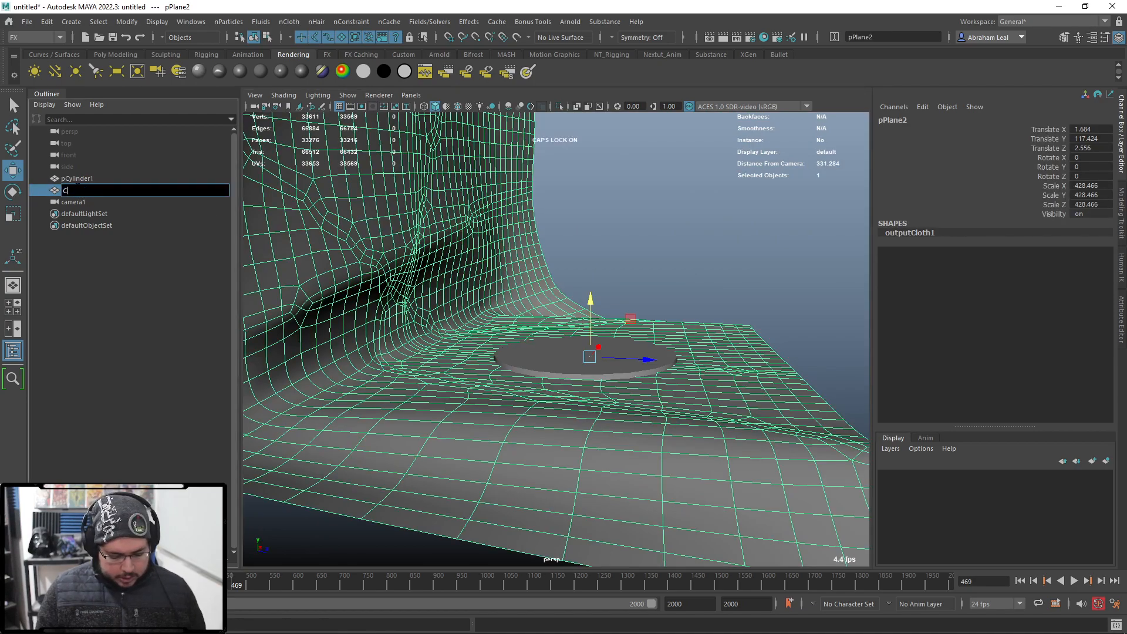
text(ClothGeo)
key(Return)
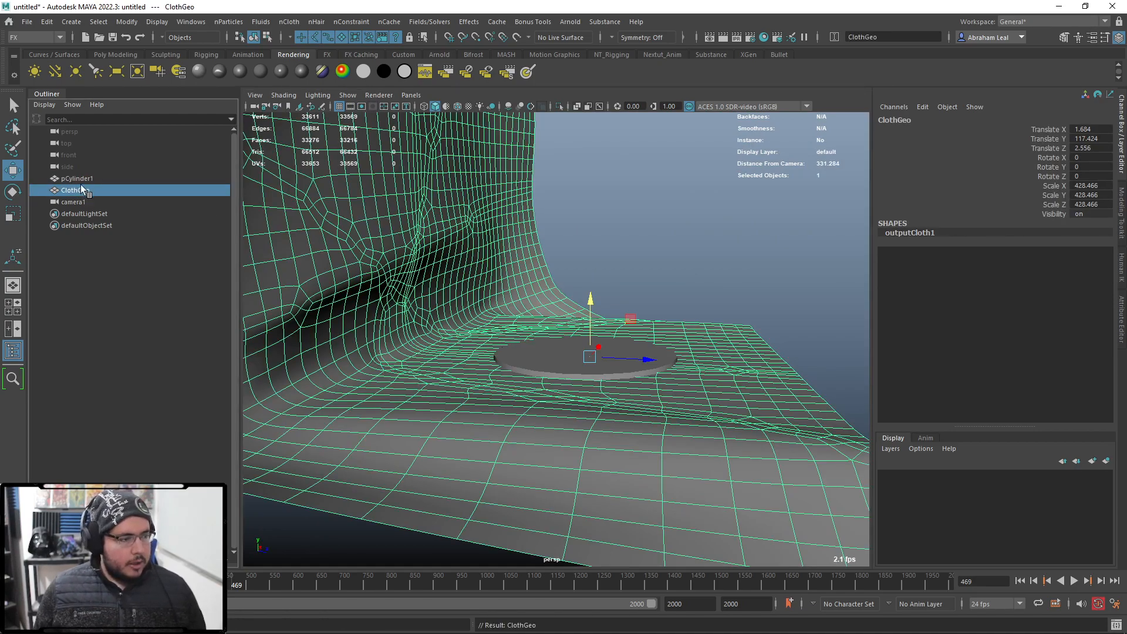
double_click(80, 179)
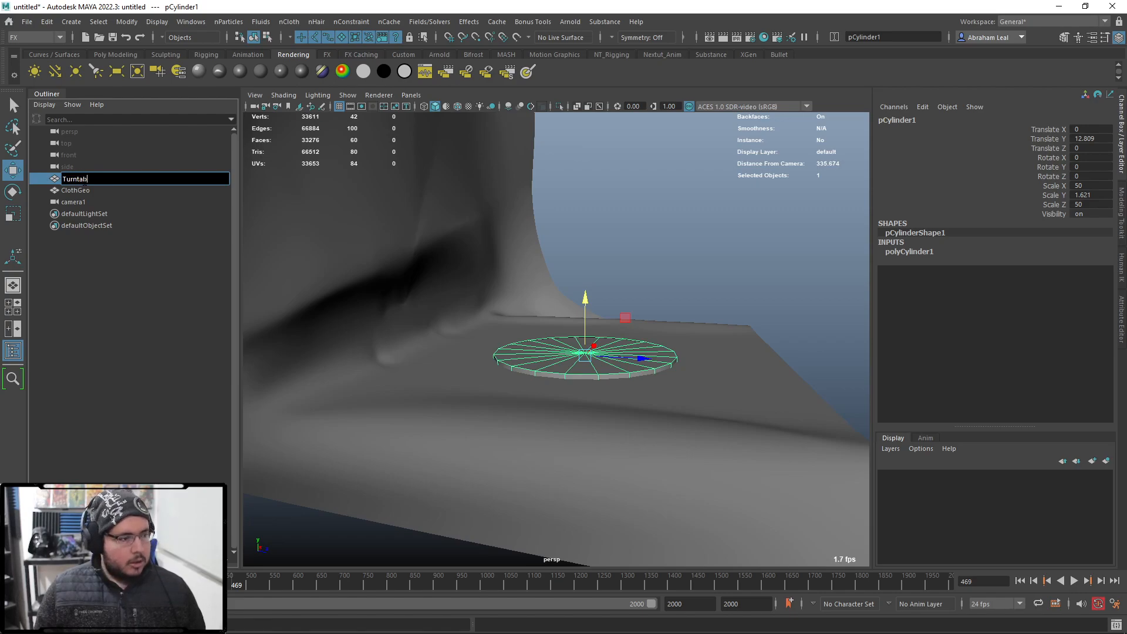
key(Return)
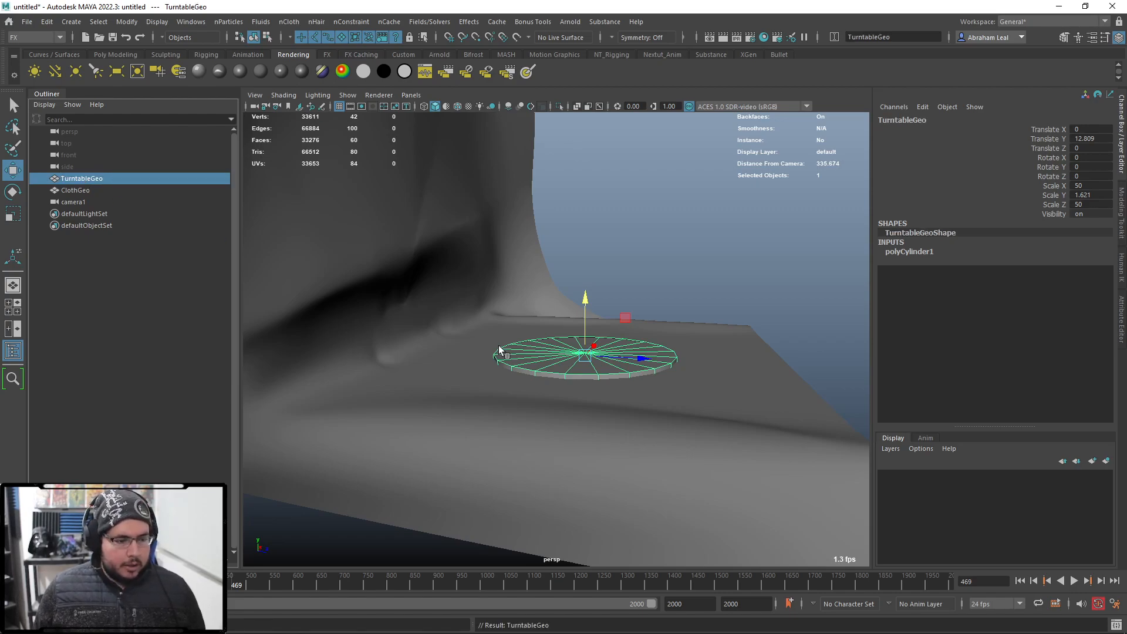
- Isolate TurntableGeo in the viewport and frame it closely
click(558, 107)
alt+right_drag(584, 207, 682, 354)
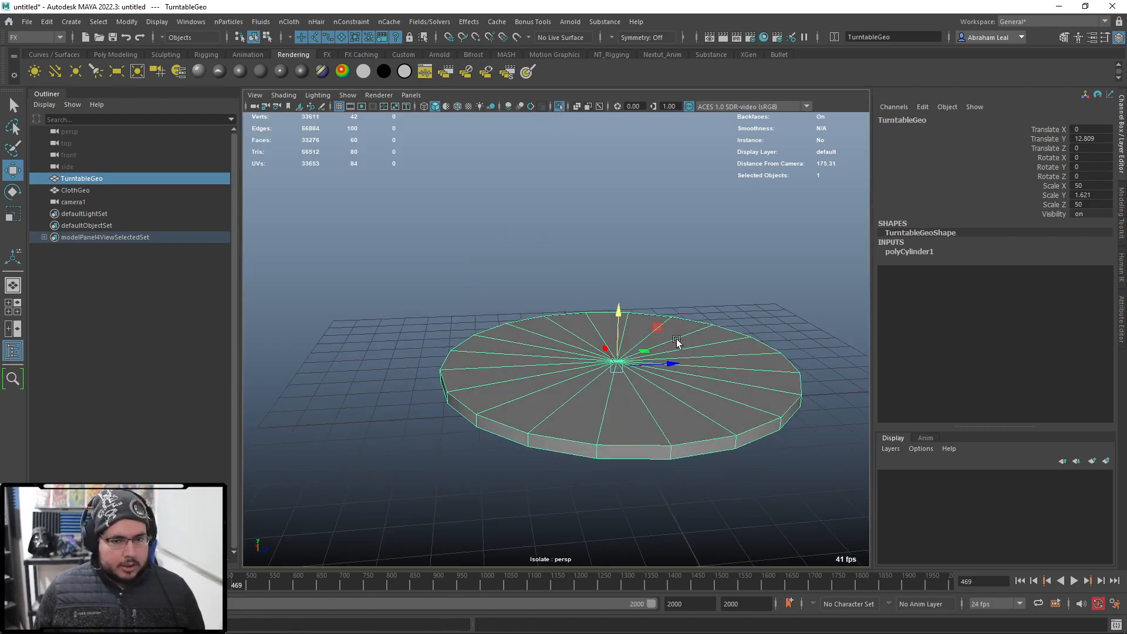
click(655, 293)
alt+drag(654, 294, 579, 248)
alt+right_drag(580, 249, 561, 314)
click(558, 321)
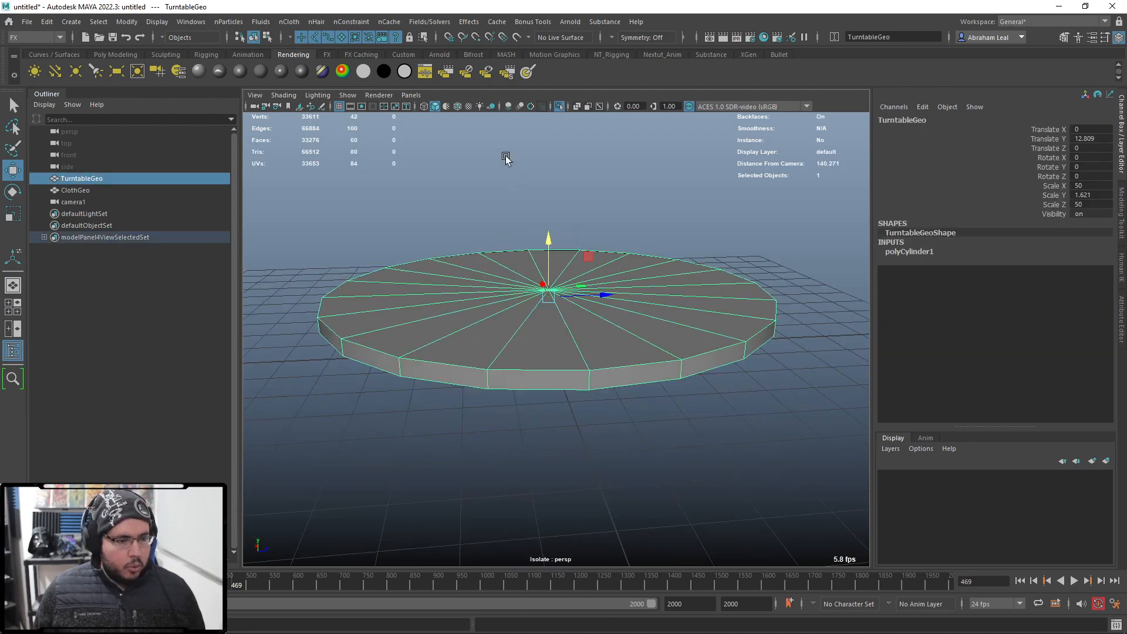
- Bevel the upper and lower rim edges of the disc with a fraction of 0.26 and 2 segments
right_drag(416, 357, 365, 202)
double_click(378, 349)
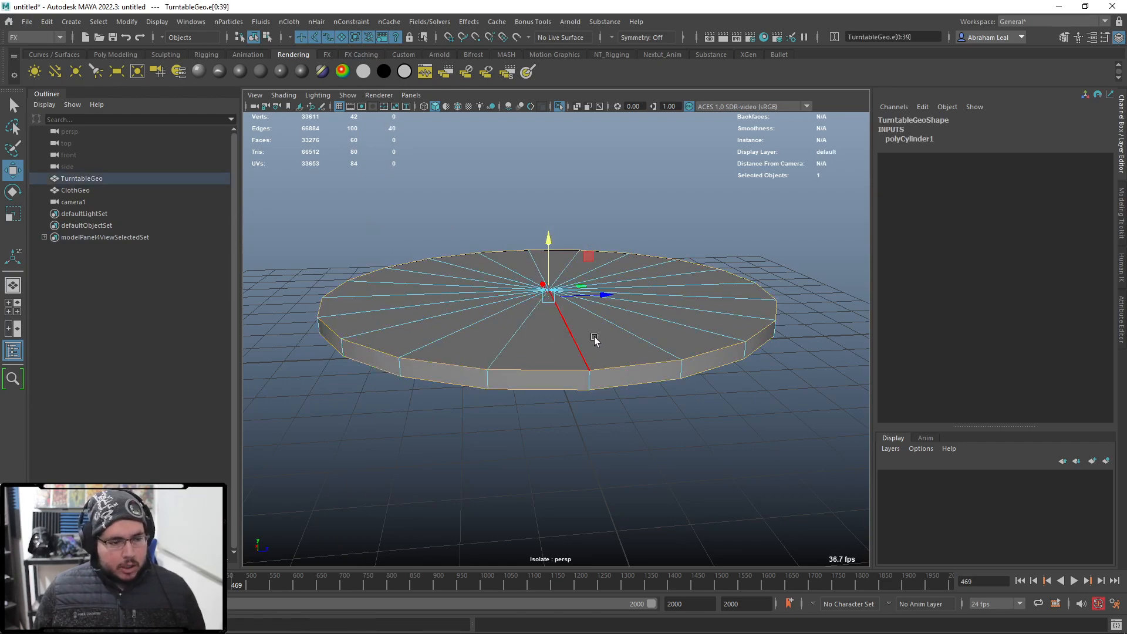
alt+drag(574, 355, 534, 351)
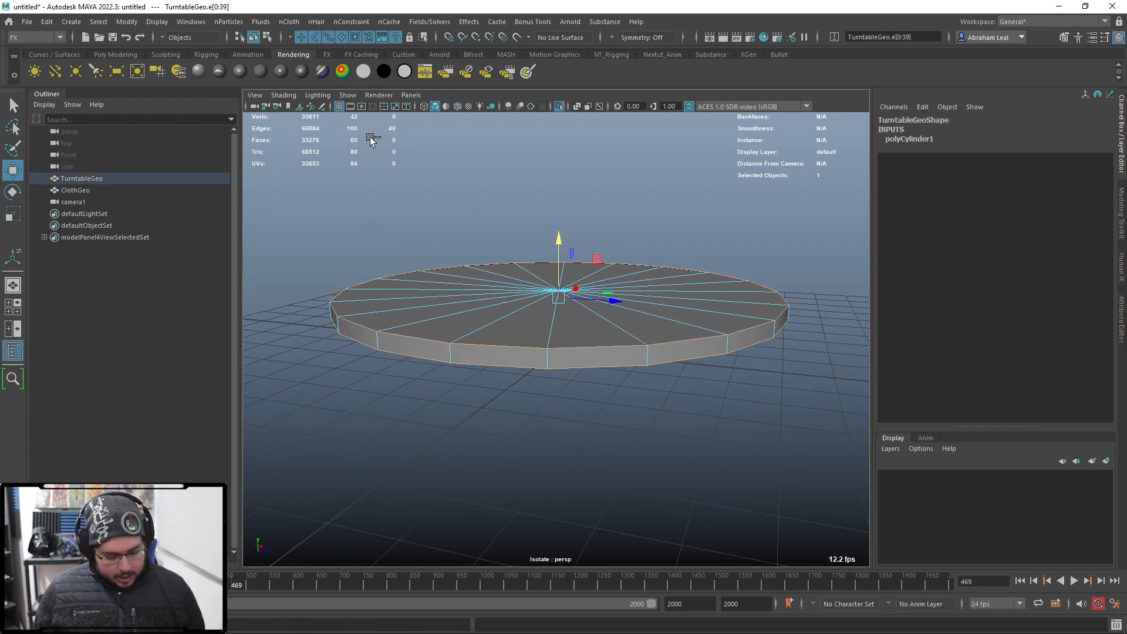
key(ctrl+b)
drag(731, 362, 717, 355)
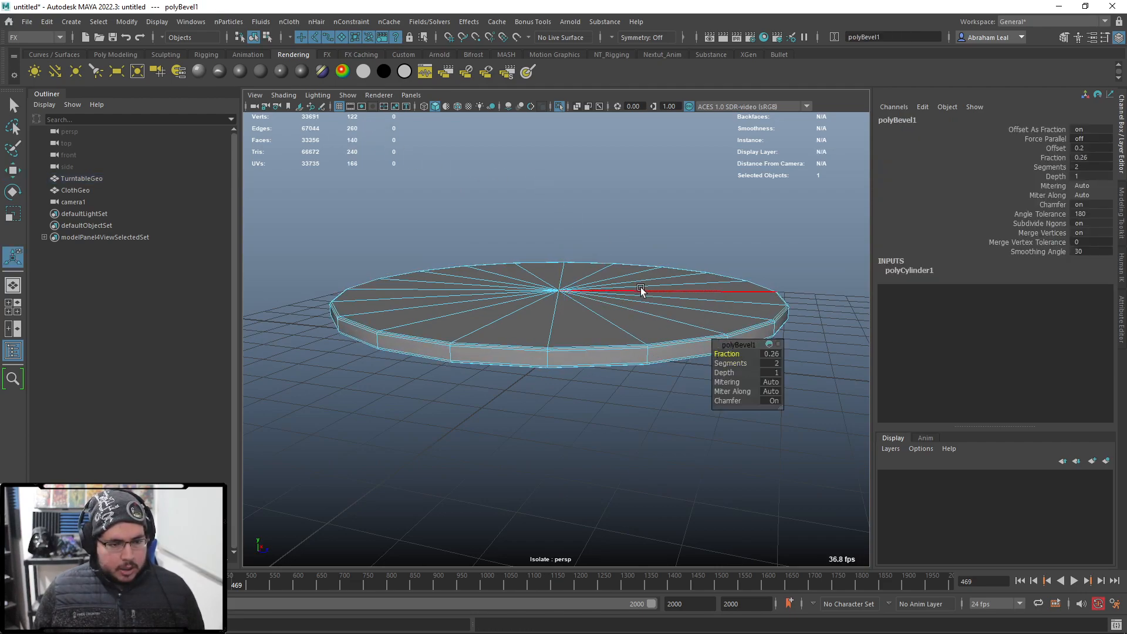
- Return the disc to object mode and examine its beveled rim and top surface up close
alt+drag(648, 291, 655, 344)
key(q)
right_drag(702, 254, 737, 226)
alt+right_drag(697, 322, 734, 341)
click(594, 333)
alt+middle_drag(565, 384, 555, 288)
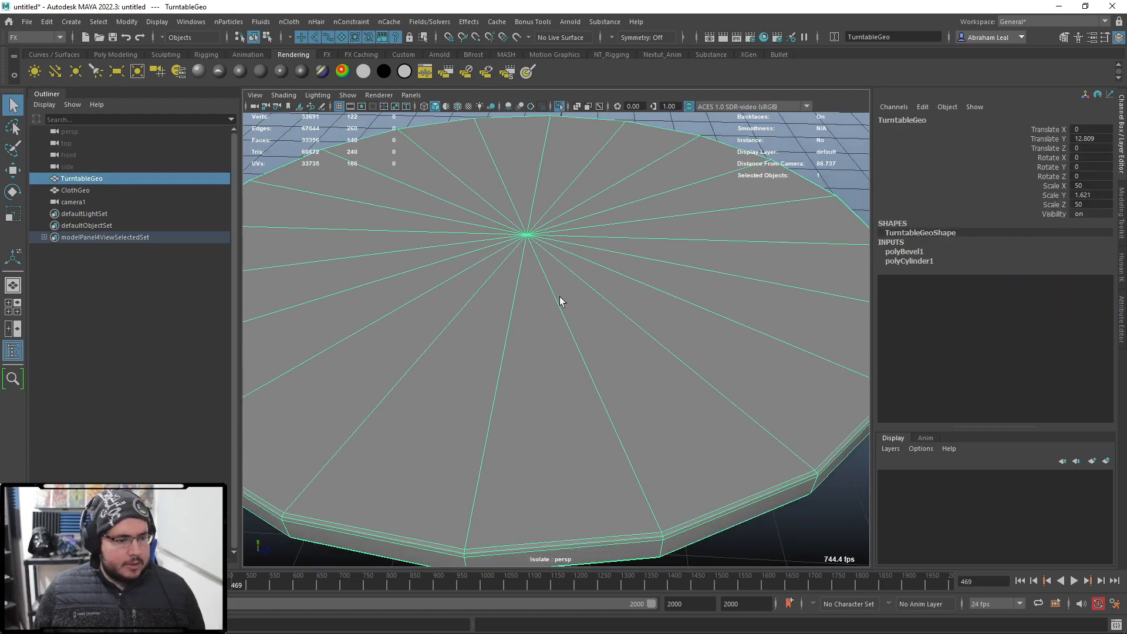
alt+right_drag(556, 288, 534, 314)
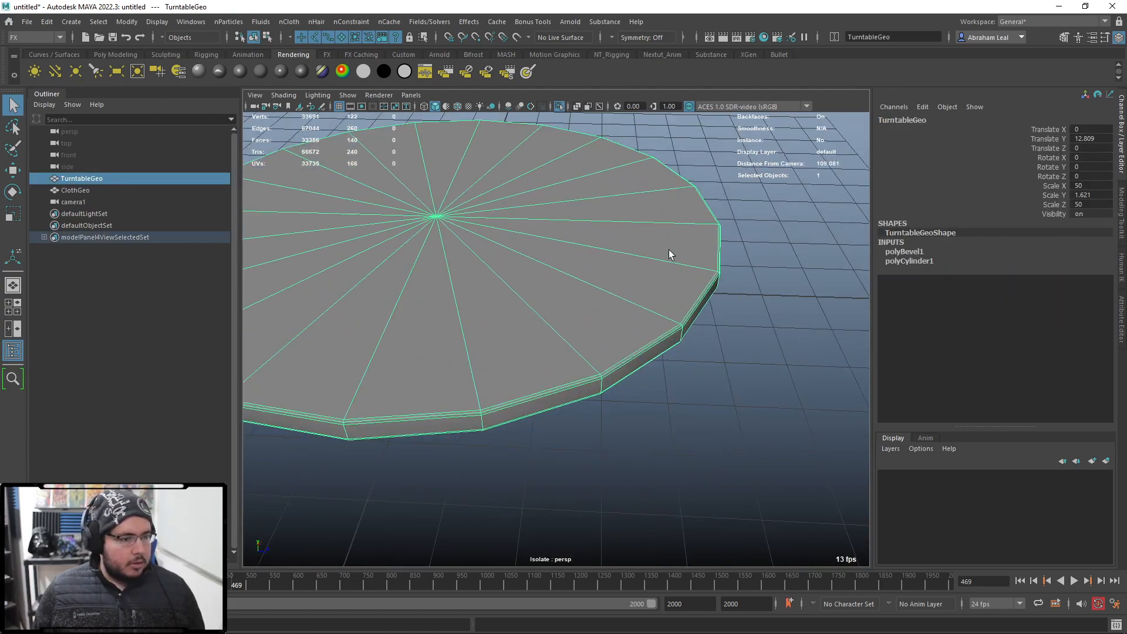
alt+middle_drag(632, 287, 775, 295)
- Select all top faces around the disc's centre vertex and extrude them inward with an offset of 2.68
right_drag(657, 227, 660, 258)
right_drag(547, 236, 520, 231)
click(550, 220)
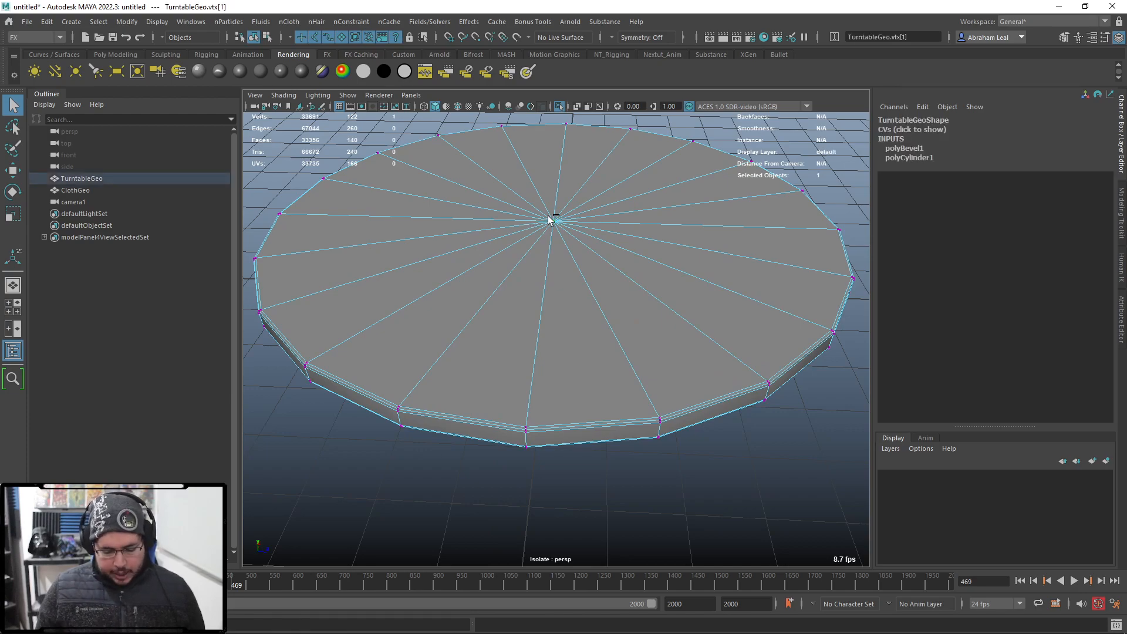
key(ctrl+F11)
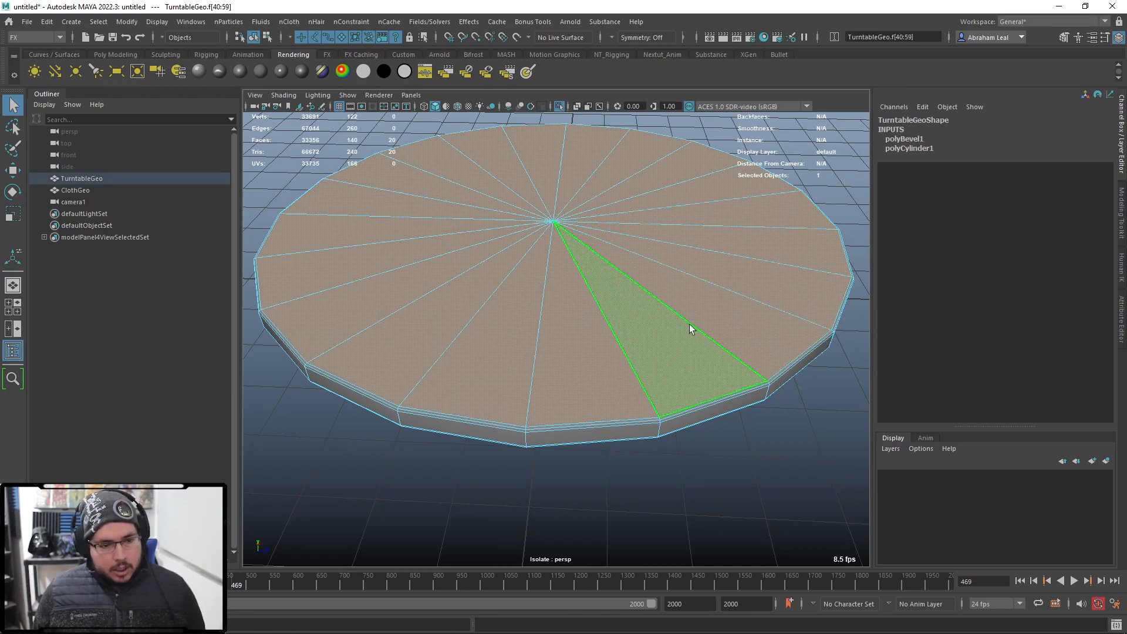
key(ctrl+e)
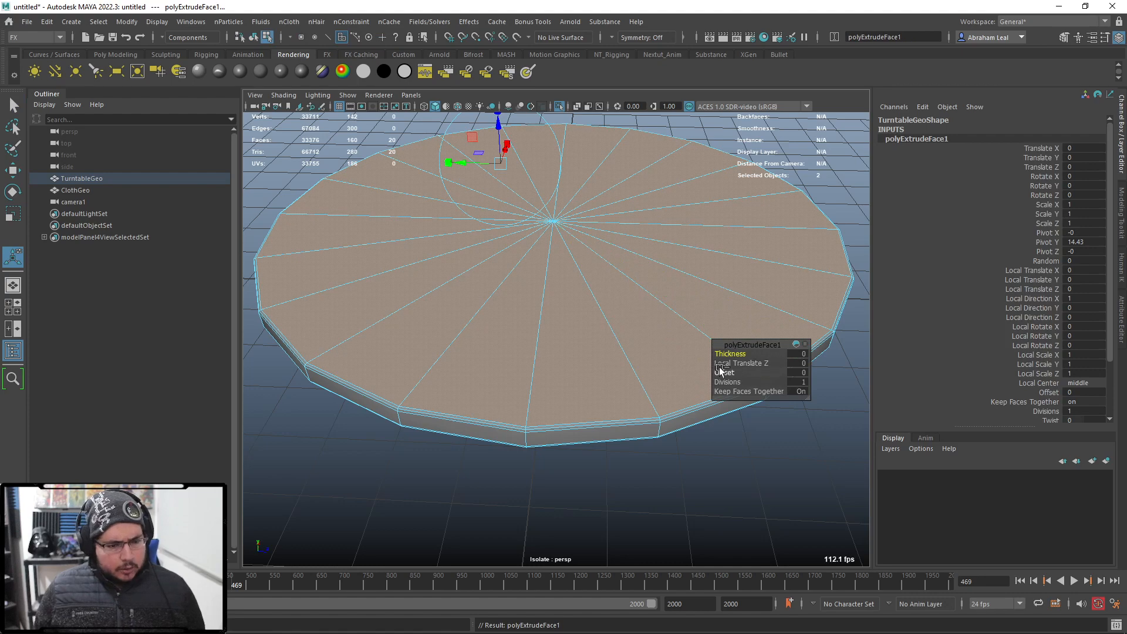
drag(742, 362, 870, 342)
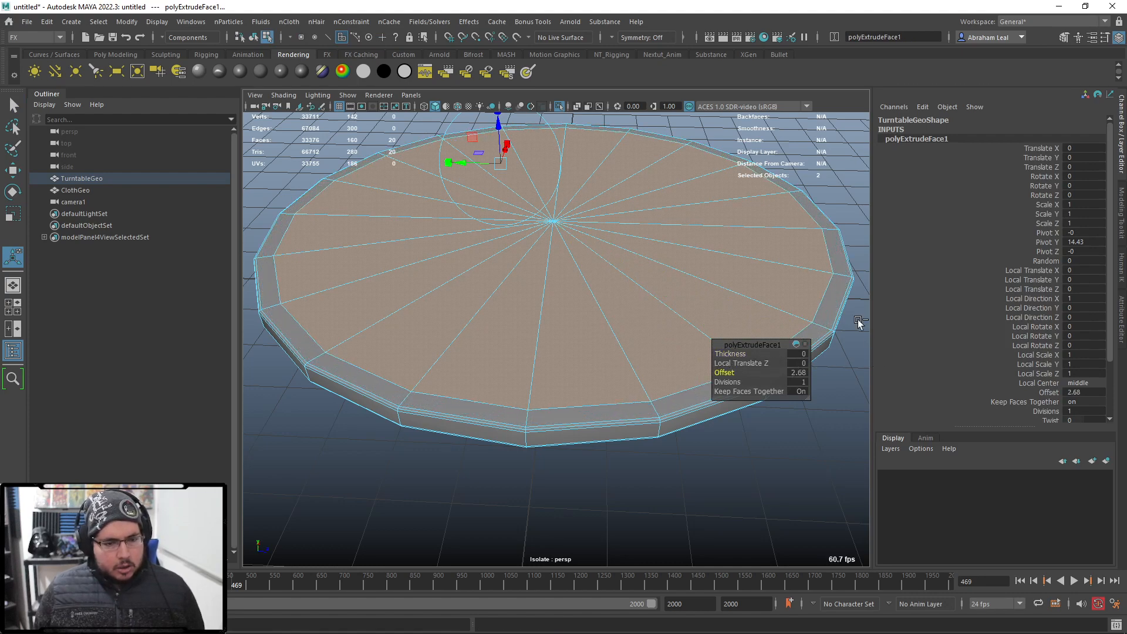
- Bevel the inner edge loop on the disc's top with a fraction of 0.09 and 1 segment
right_drag(812, 302, 821, 255)
double_click(830, 253)
key(ctrl+b)
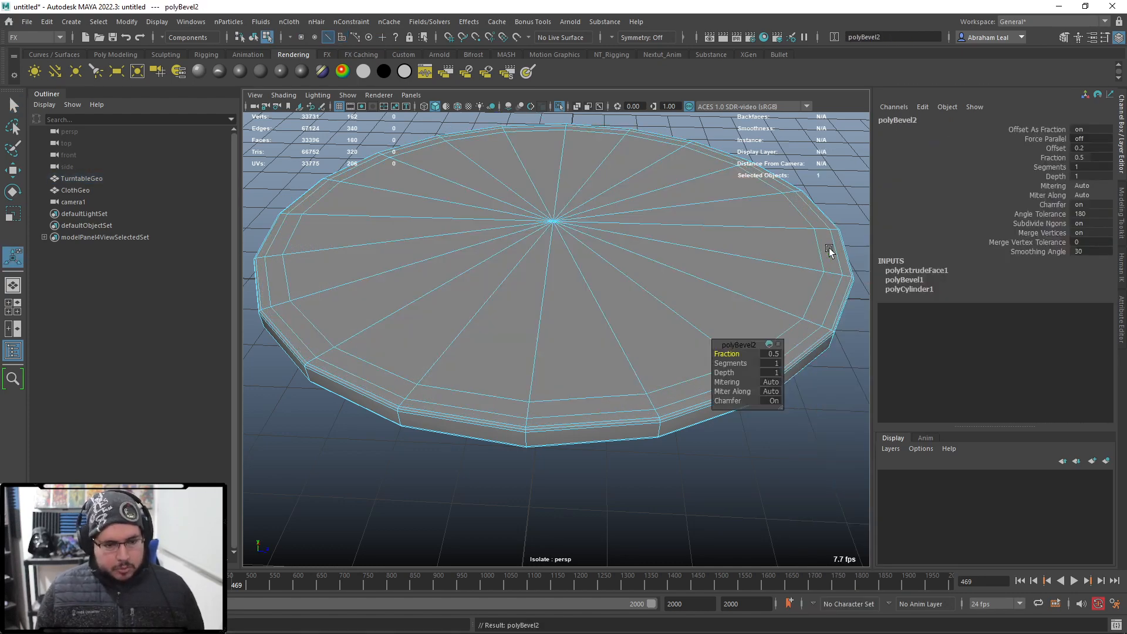
drag(731, 355, 698, 355)
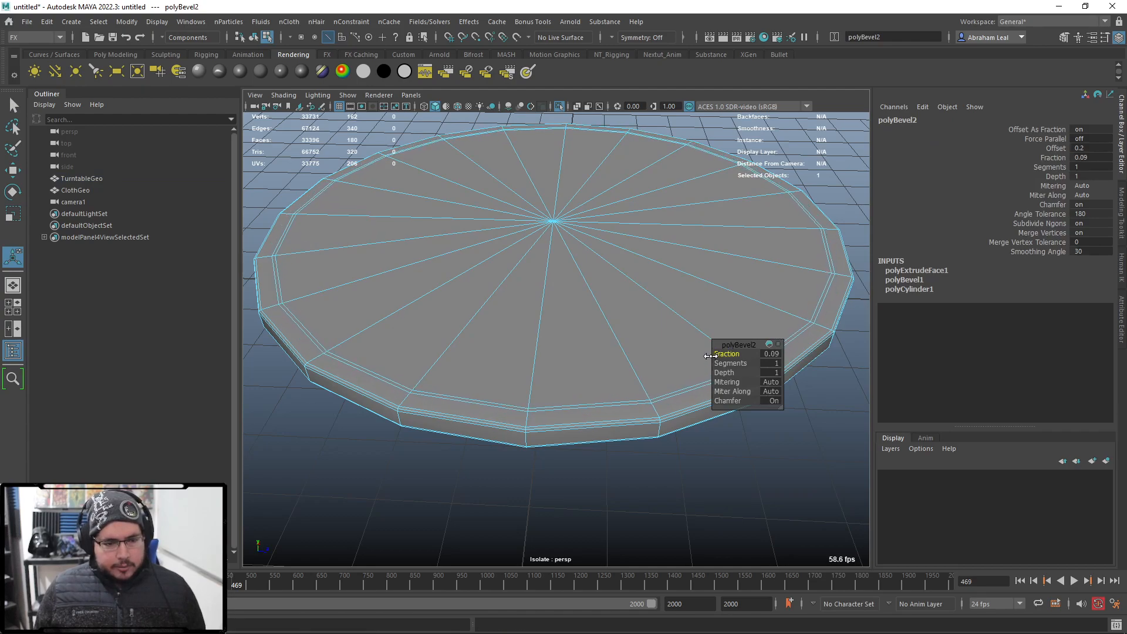
- Extrude the thin beveled face loop on the disc's top downward by -0.827 to cut a groove, and return to object mode
key(q)
click(820, 309)
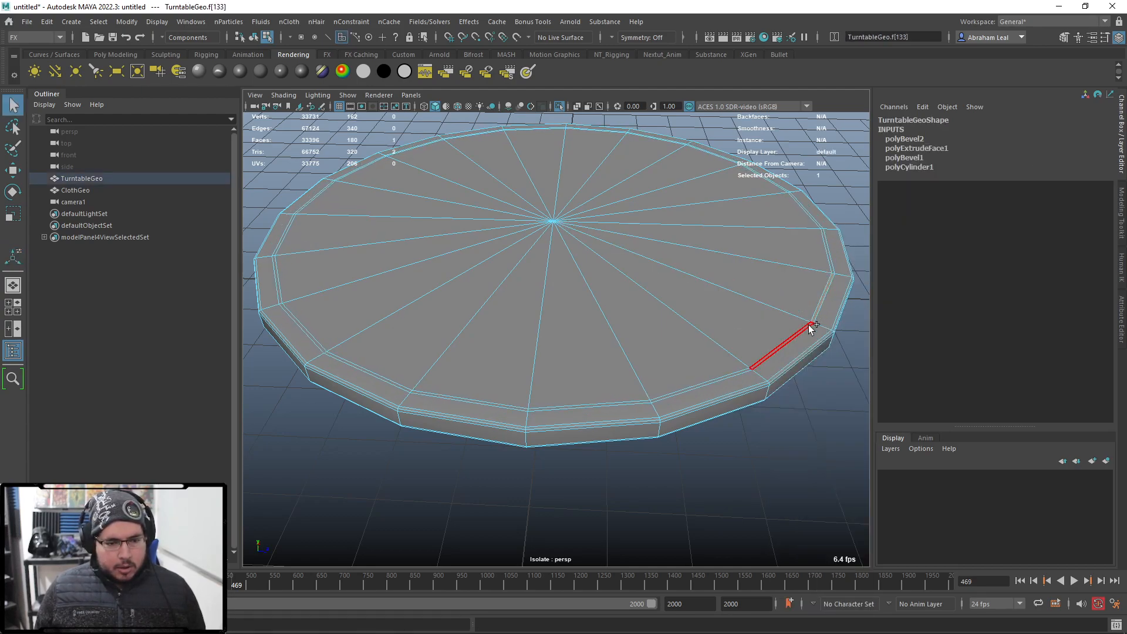
key(ctrl+e)
alt+middle_drag(449, 155, 452, 189)
drag(420, 141, 422, 145)
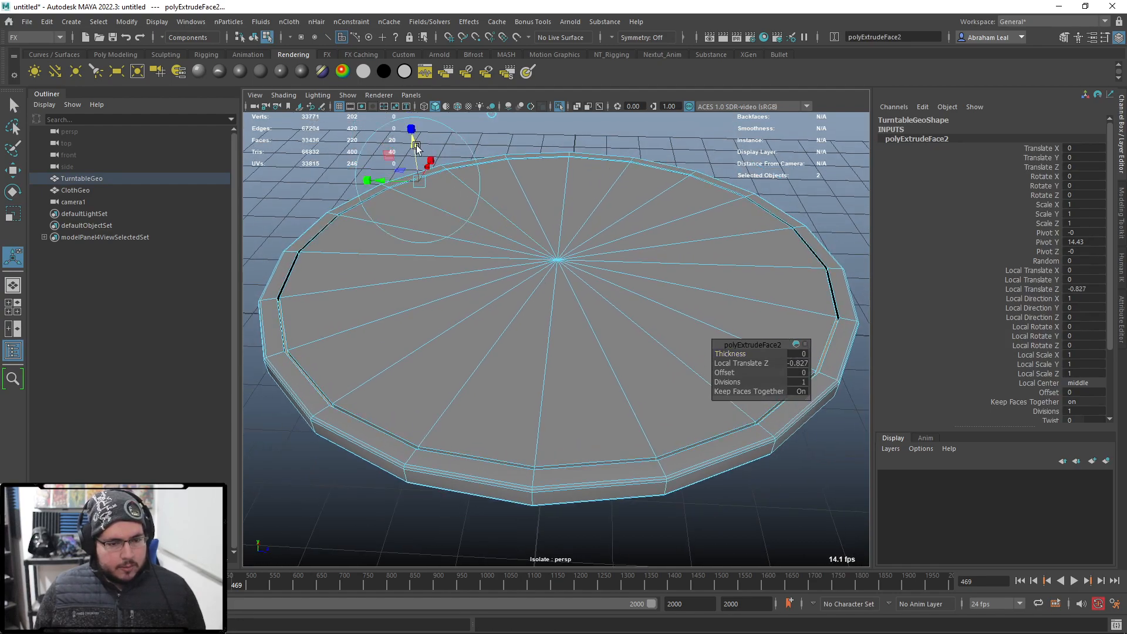
key(q)
click(686, 156)
key(F8)
click(669, 181)
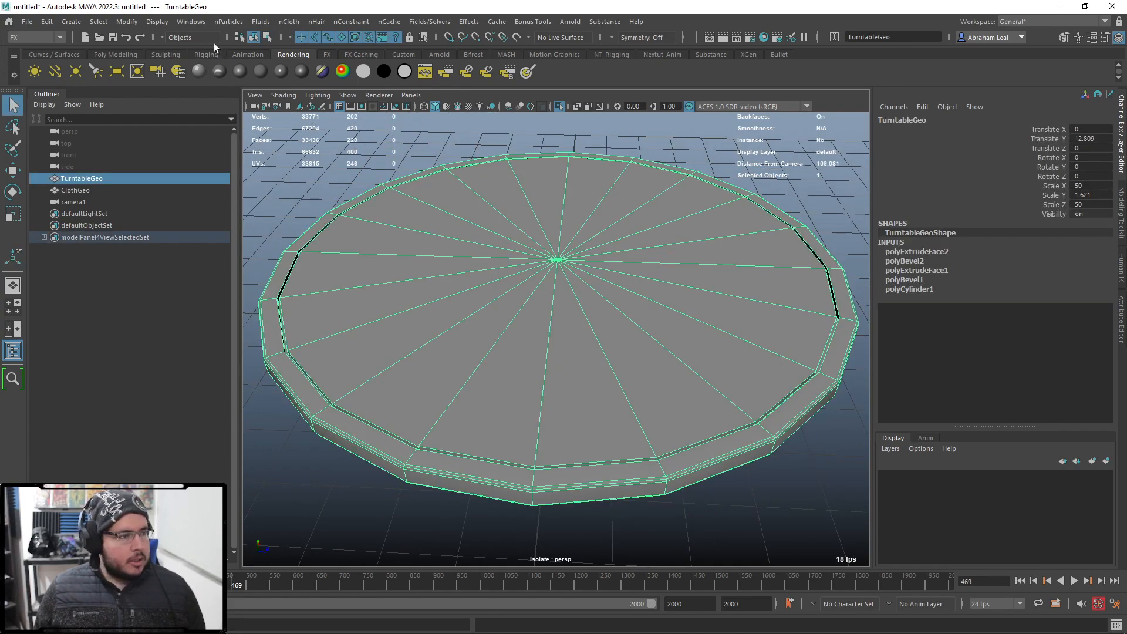
- Smooth the turntable disc's mesh and turn on its smooth preview
click(58, 38)
click(35, 48)
click(222, 21)
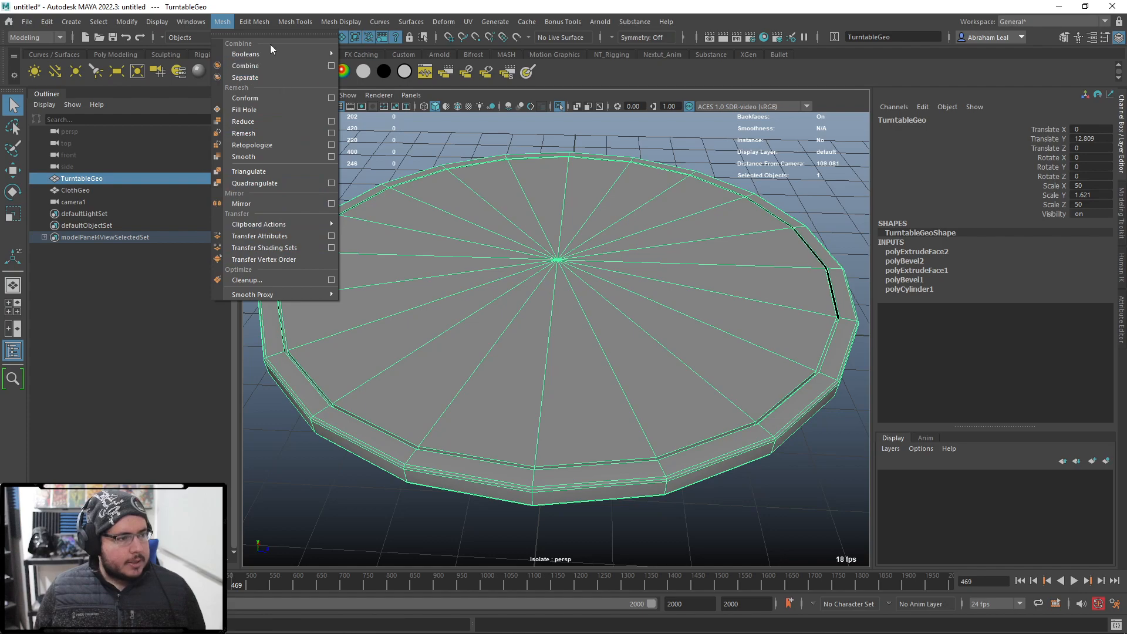
click(256, 156)
alt+drag(455, 233, 659, 302)
click(556, 177)
click(659, 304)
key(3)
- Exit isolation of the disc and frame the whole cloth backdrop in the perspective view
click(820, 181)
alt+drag(836, 244, 662, 279)
click(559, 106)
alt+right_drag(687, 276, 451, 234)
alt+drag(450, 234, 640, 293)
alt+right_drag(640, 292, 525, 263)
- Import KoboldBodyPaint.obj from the project's assets/VampireKobold folder
click(27, 23)
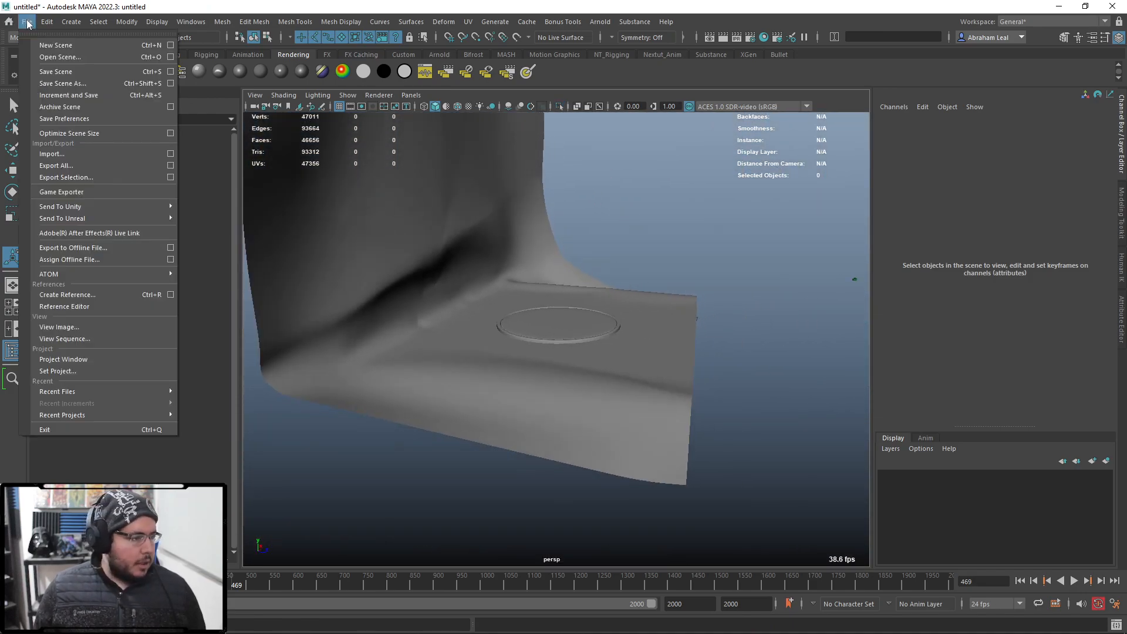
click(89, 154)
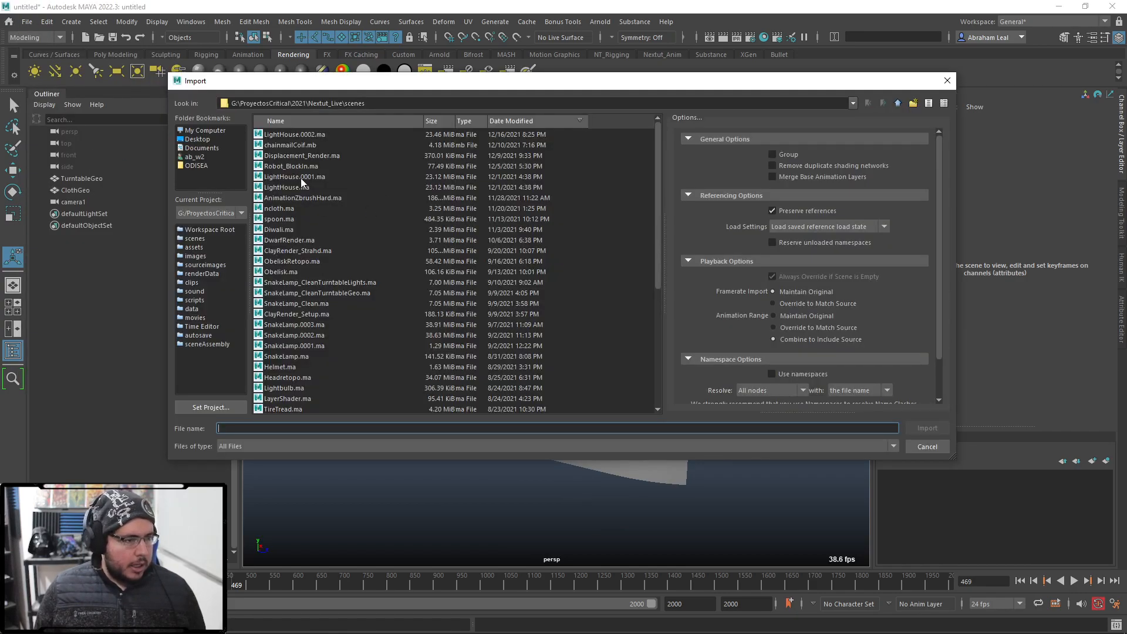
scroll(315, 168, down, 5)
click(897, 104)
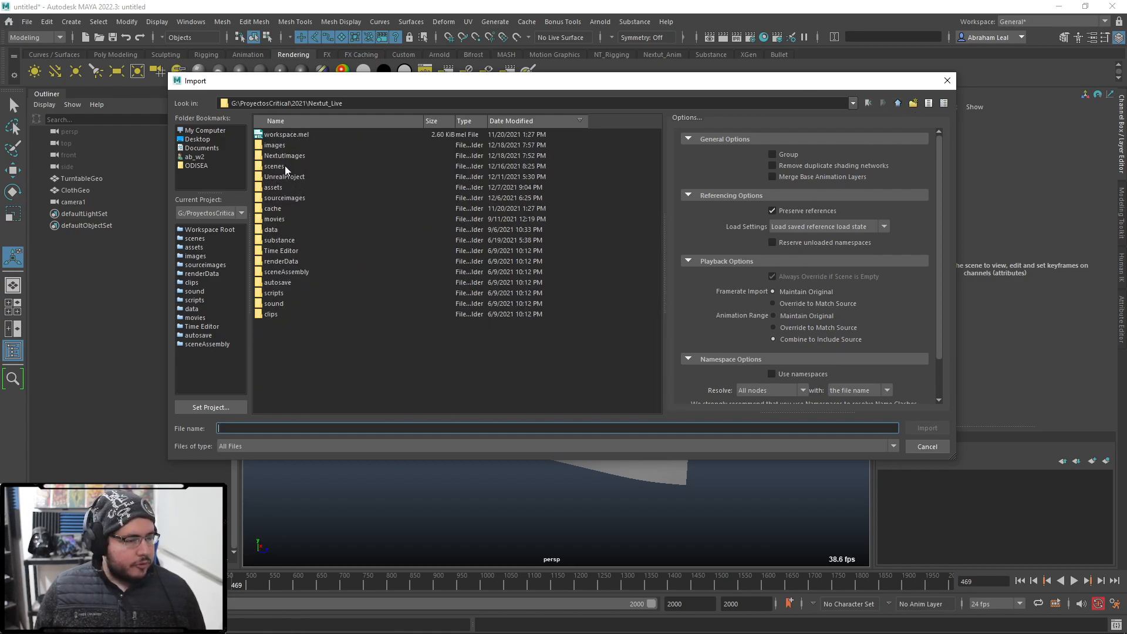
double_click(279, 187)
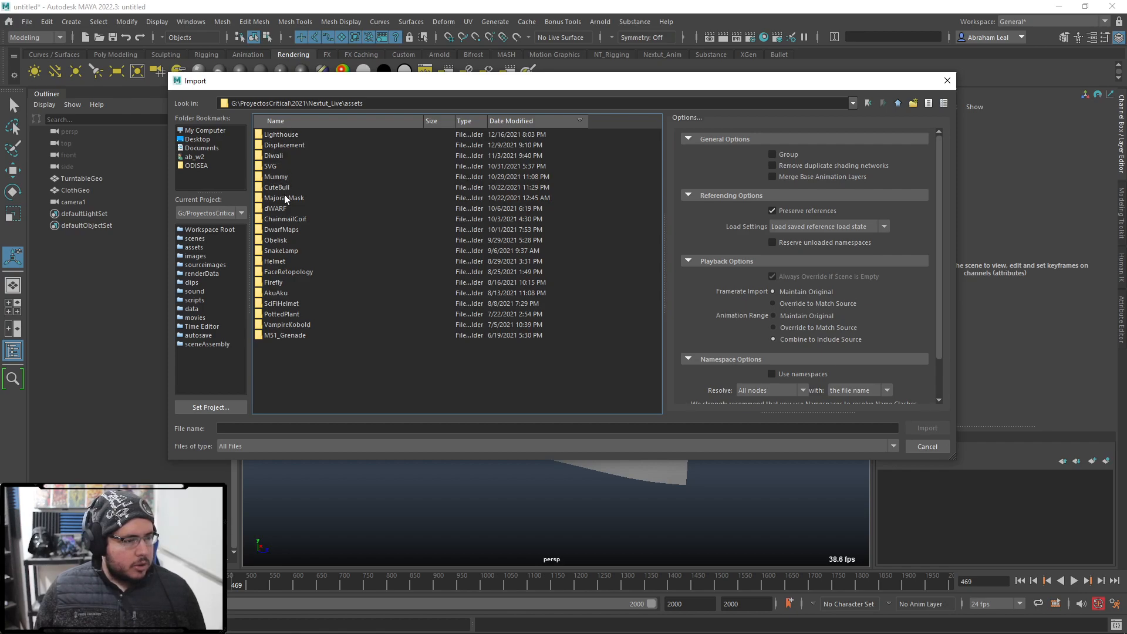
double_click(287, 324)
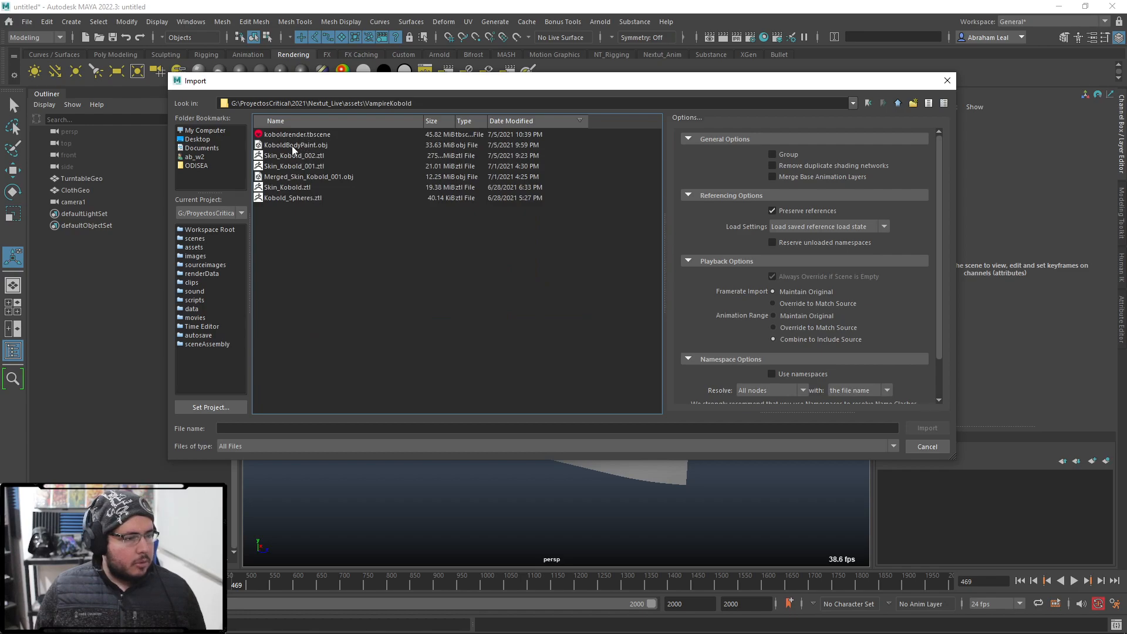
double_click(291, 146)
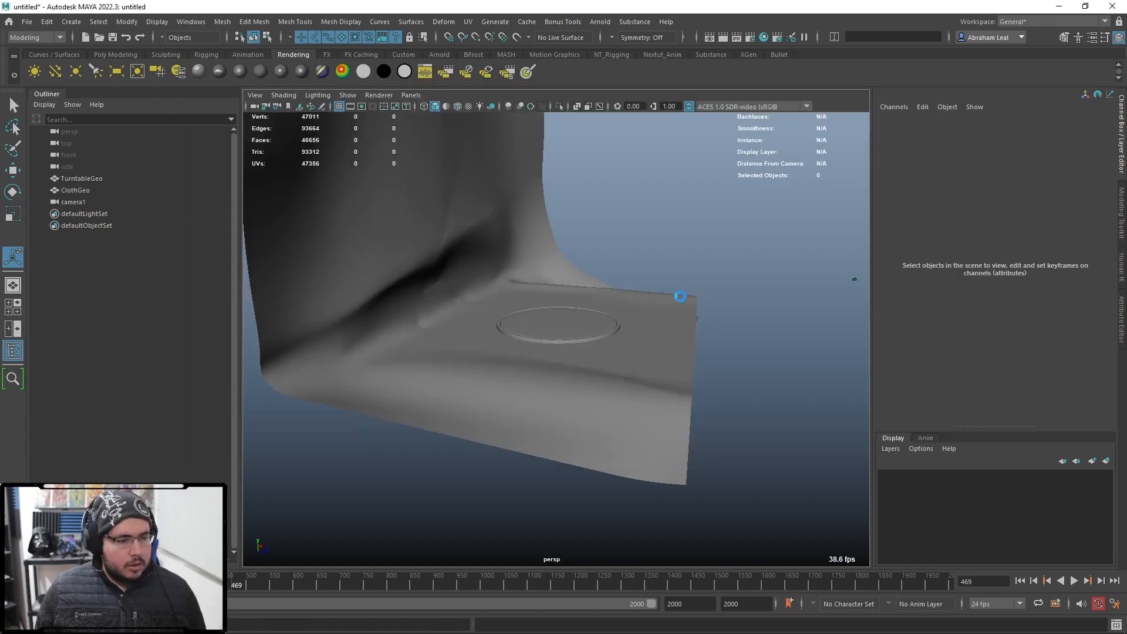
- Select the imported kobold mesh, scale it uniformly to about 19.7 and raise it to about Y 37.5 over the turntable
scroll(680, 299, down, 5)
scroll(679, 298, up, 7)
alt+middle_drag(679, 298, 611, 240)
scroll(610, 240, up, 4)
click(610, 241)
alt+drag(610, 241, 539, 261)
click(126, 221)
click(135, 212)
scroll(506, 257, down, 4)
key(w)
key(r)
drag(538, 317, 564, 301)
click(813, 269)
alt+drag(813, 268, 591, 297)
scroll(591, 297, up, 3)
click(572, 312)
alt+drag(376, 259, 390, 277)
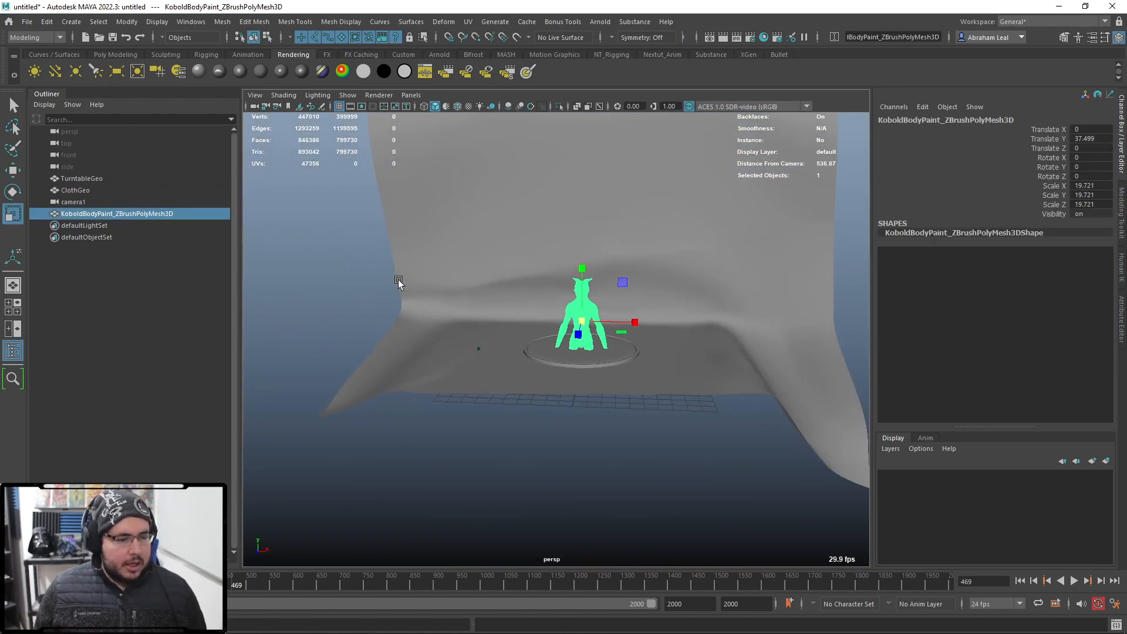
- Select the render camera in the scene and look through it
click(476, 352)
click(411, 95)
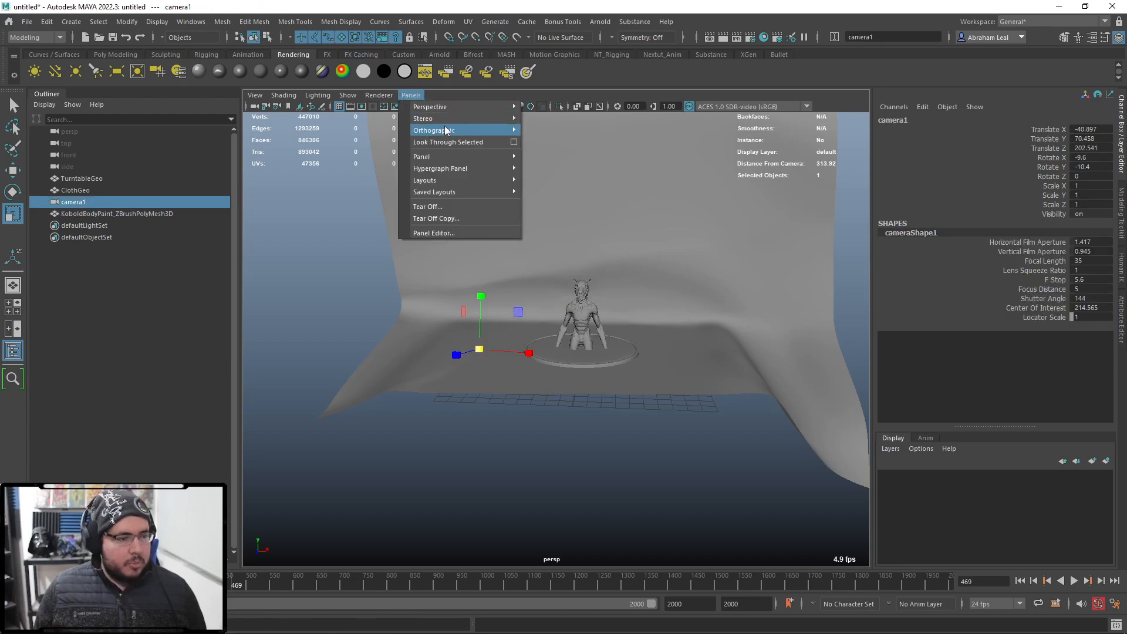
click(452, 140)
- Scale the kobold to about 16.6 and raise it to about Y 56.5 so its feet stand on the disc
click(575, 326)
key(w)
drag(569, 340, 536, 267)
key(r)
key(w)
drag(564, 231, 564, 242)
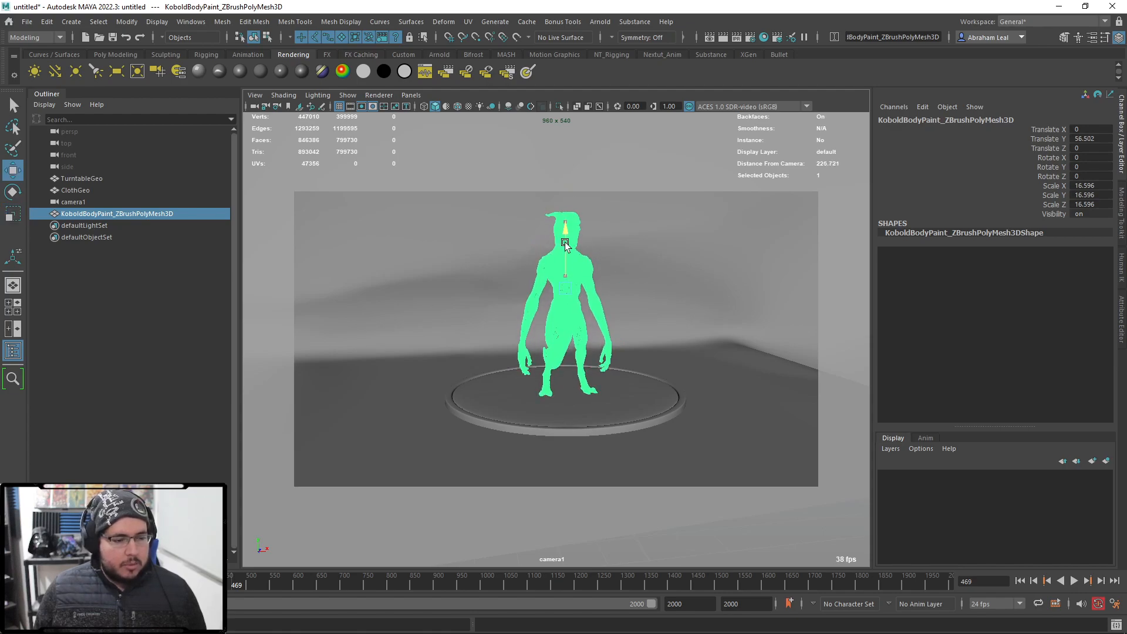
- Scale the turntable disc down uniformly to about 31.89 in X and Z, and reframe the render camera on the character
click(636, 393)
key(r)
drag(565, 390, 504, 386)
alt+middle_drag(554, 378, 534, 403)
alt+right_drag(534, 403, 562, 401)
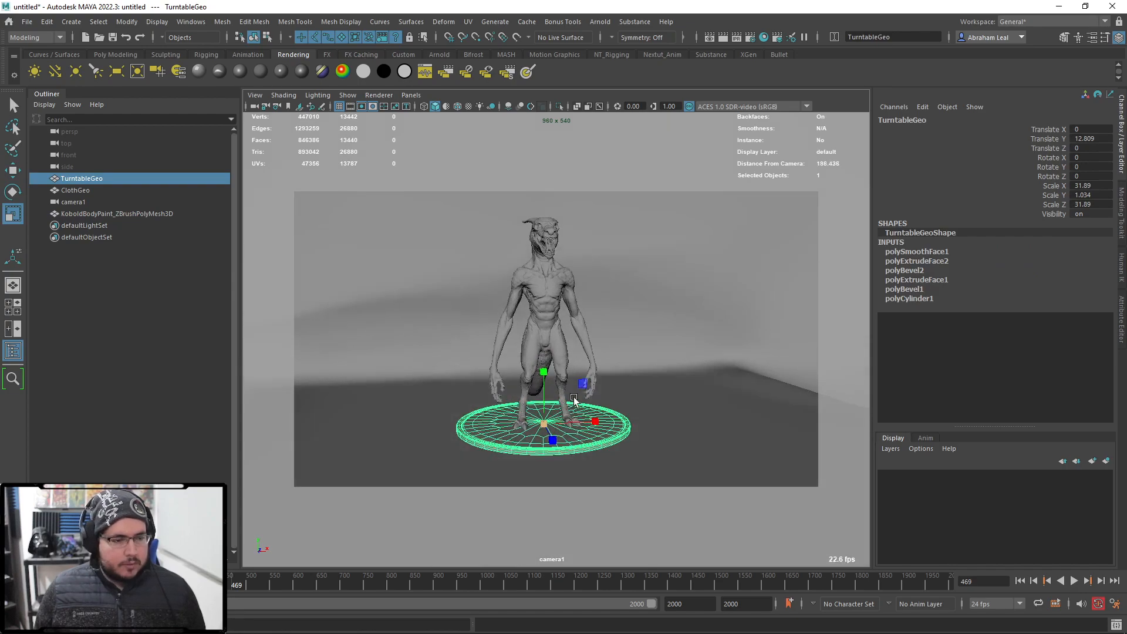
alt+middle_drag(562, 401, 566, 398)
mouse_move(566, 398)
alt+right_down()
mouse_move(576, 409)
mouse_move(558, 381)
alt+right_up()
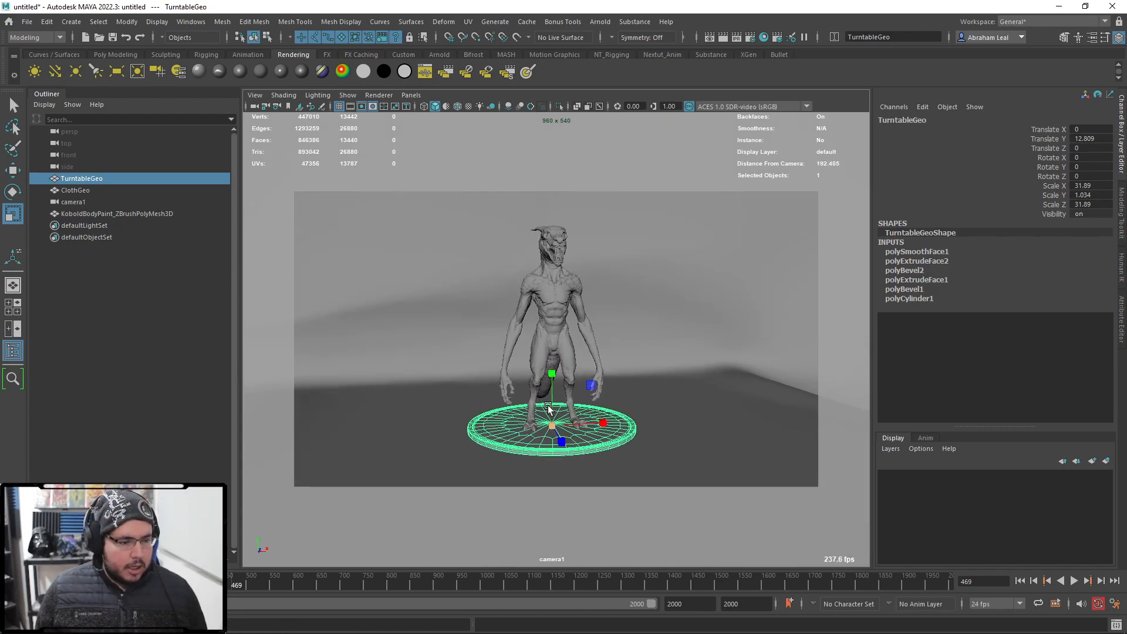
- Rotate the kobold about 15 degrees around Y on the turntable
click(547, 314)
key(e)
drag(534, 315, 551, 306)
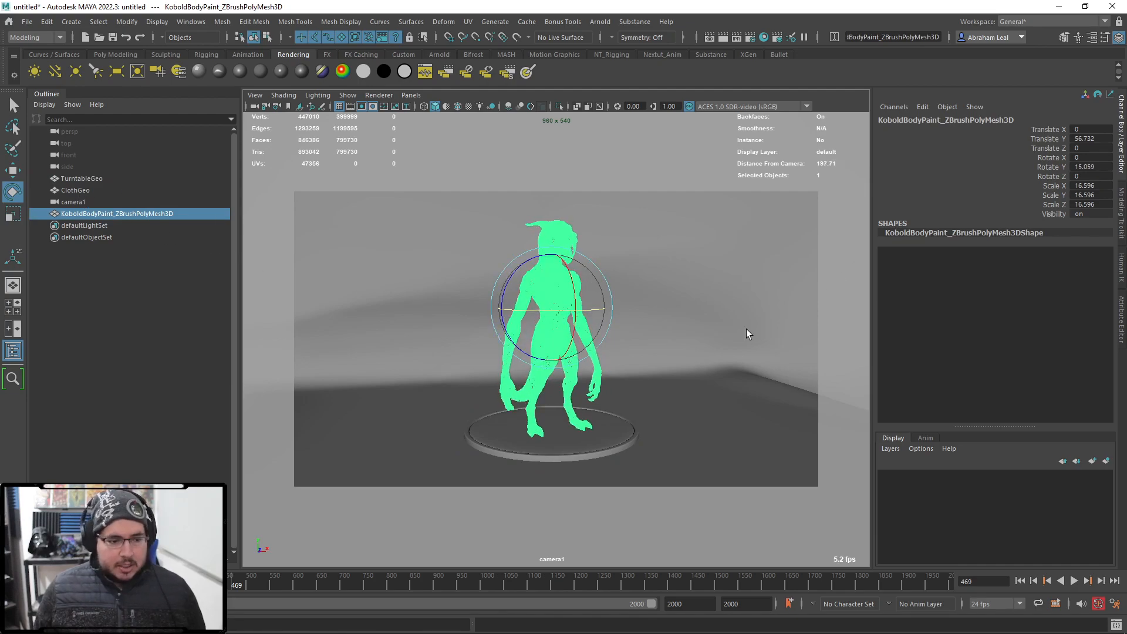
click(668, 357)
click(548, 308)
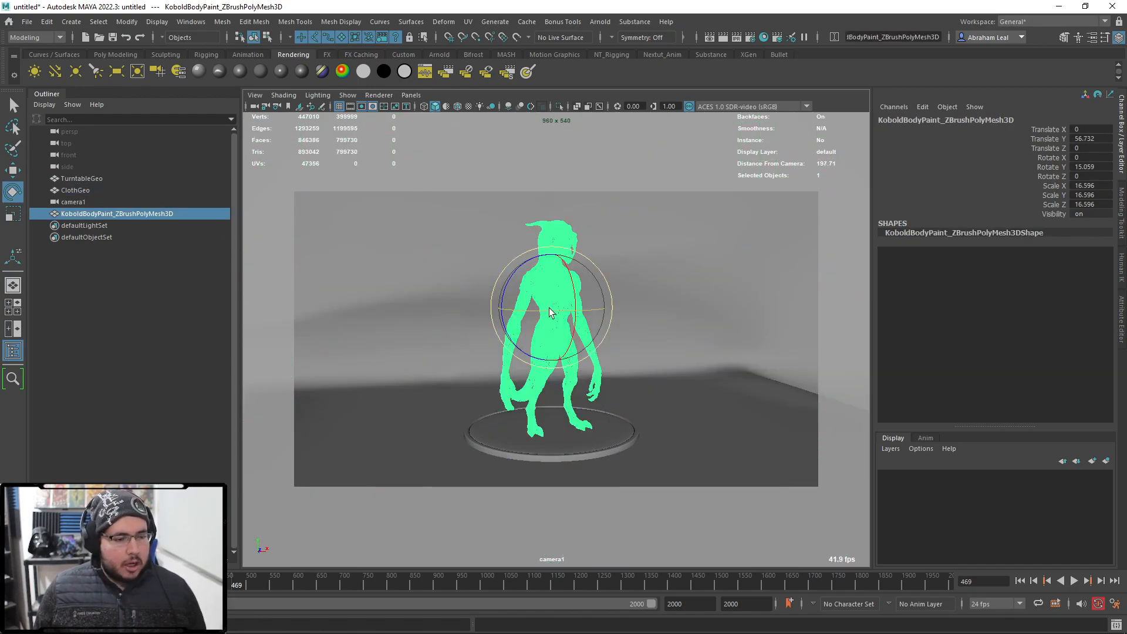
drag(548, 307, 541, 315)
- Return to the perspective view, view the whole set from an angle and clear the selection
click(860, 304)
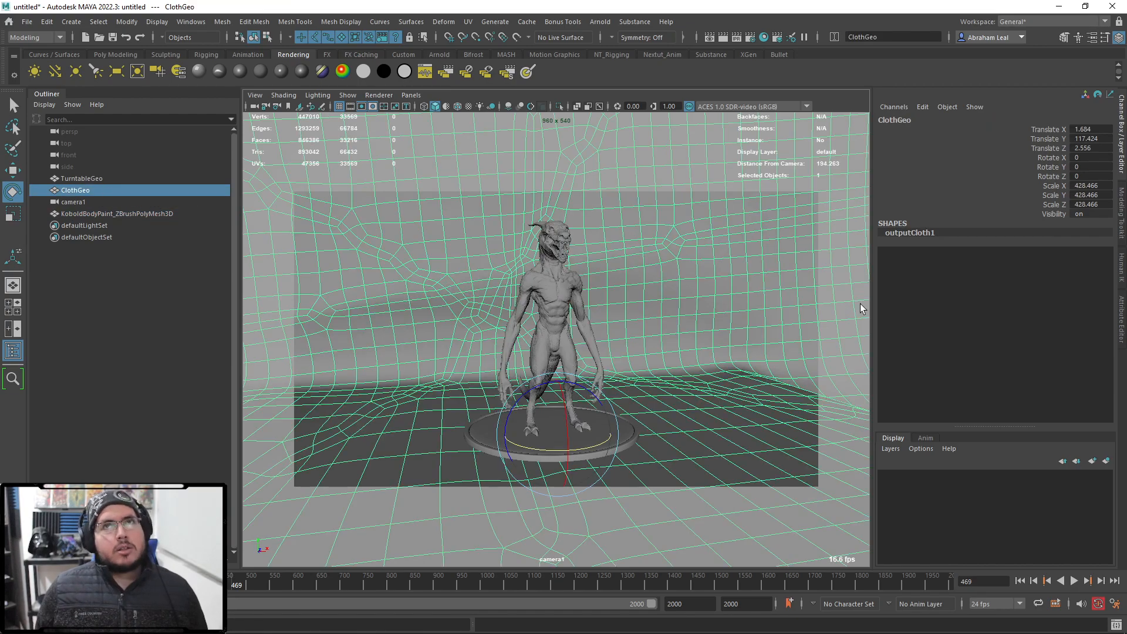
key(space)
drag(859, 308, 858, 283)
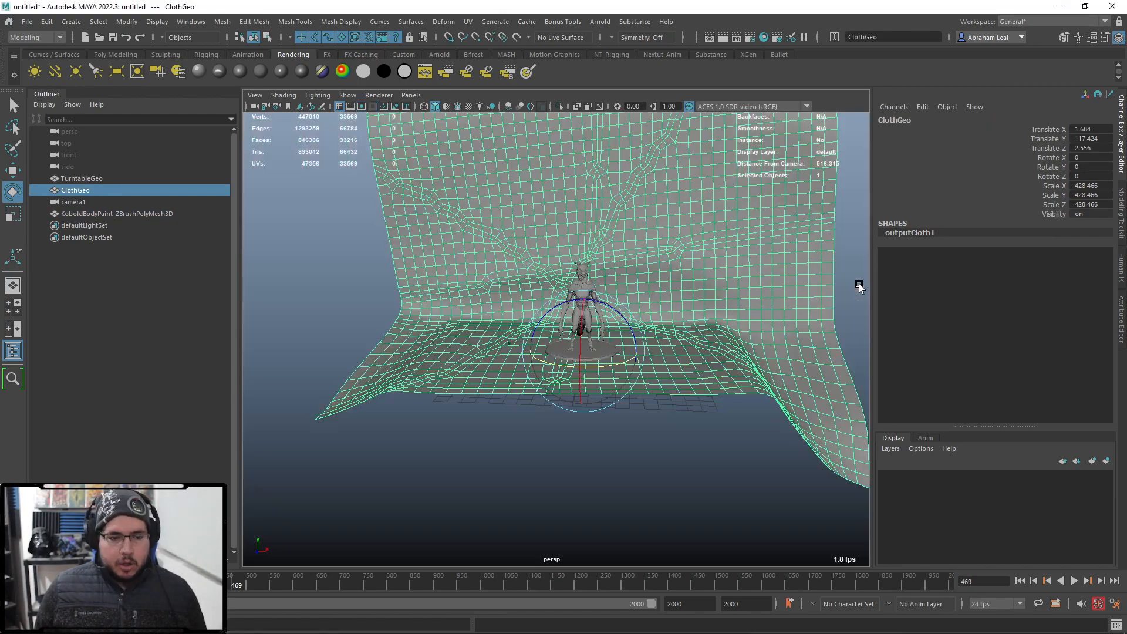
scroll(773, 332, up, 3)
alt+drag(774, 332, 802, 256)
click(803, 259)
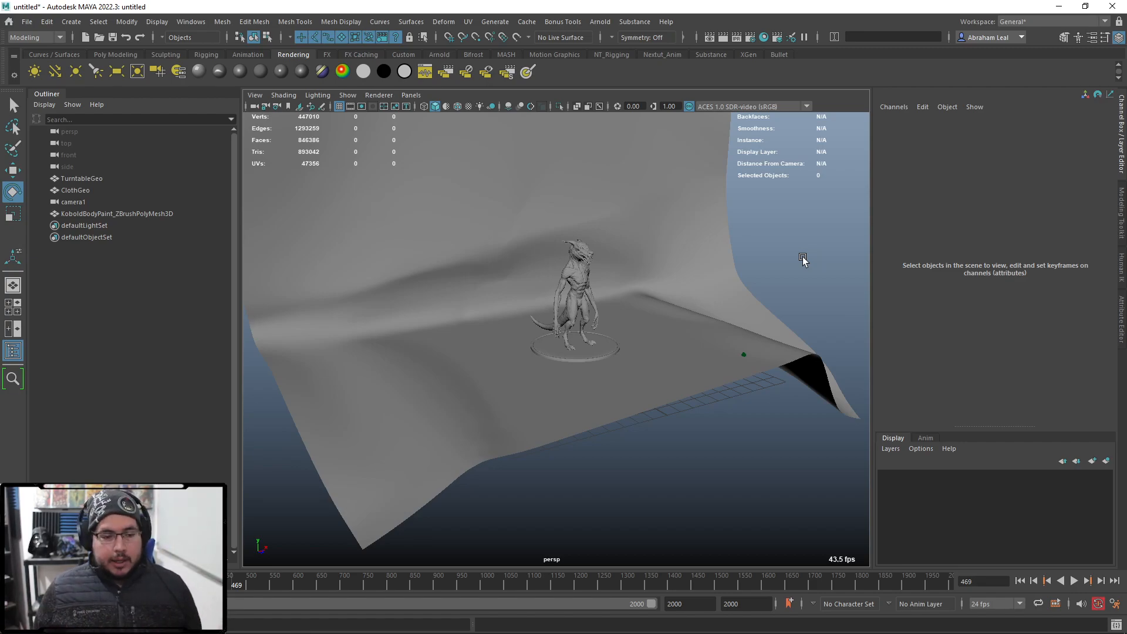
- Set Arnold's render device to GPU in the render settings and minimize the settings window
click(598, 22)
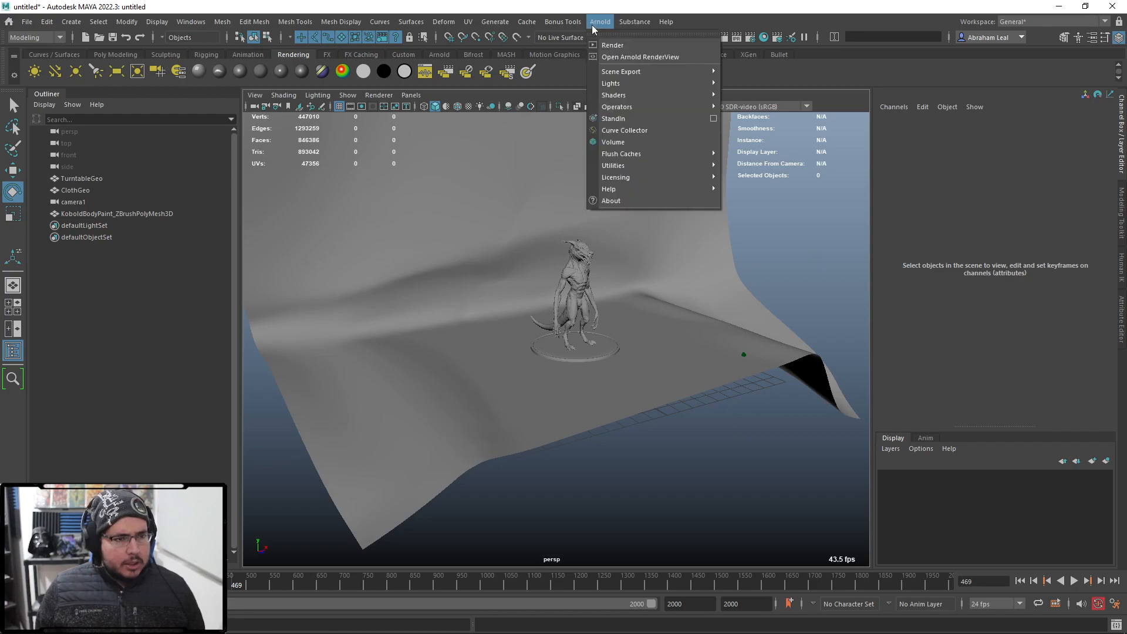
click(750, 38)
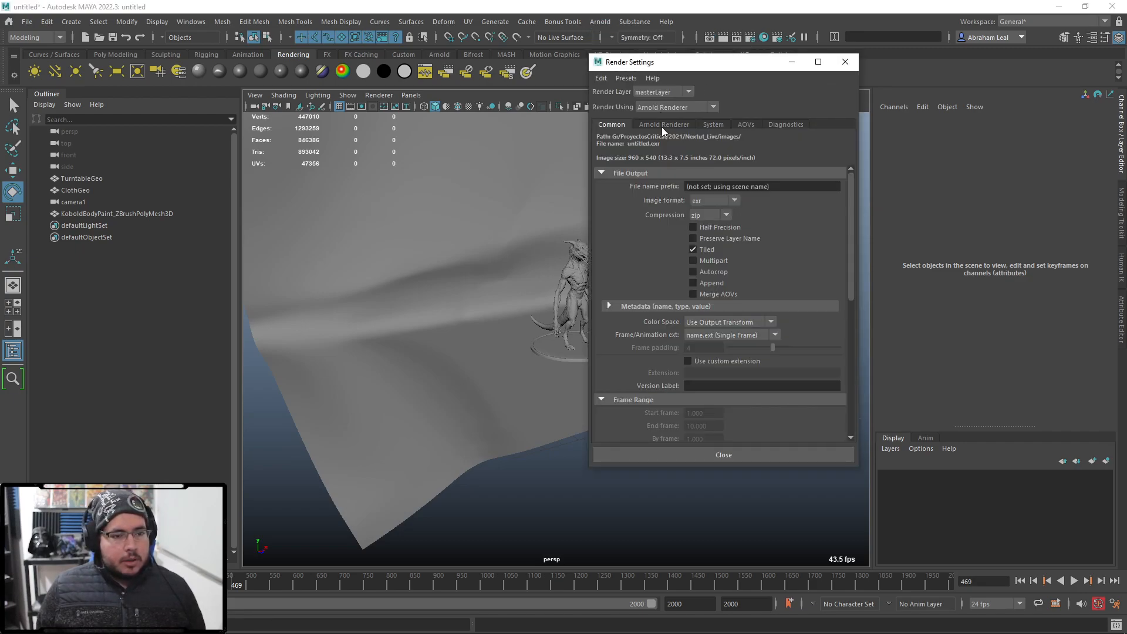
click(662, 126)
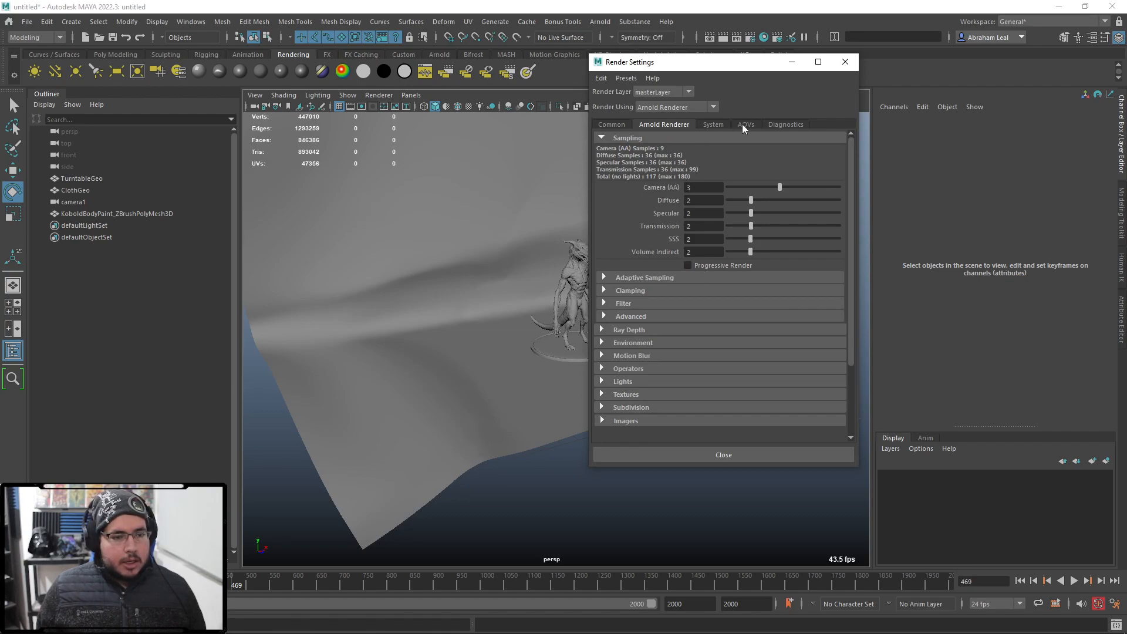
click(714, 125)
click(703, 174)
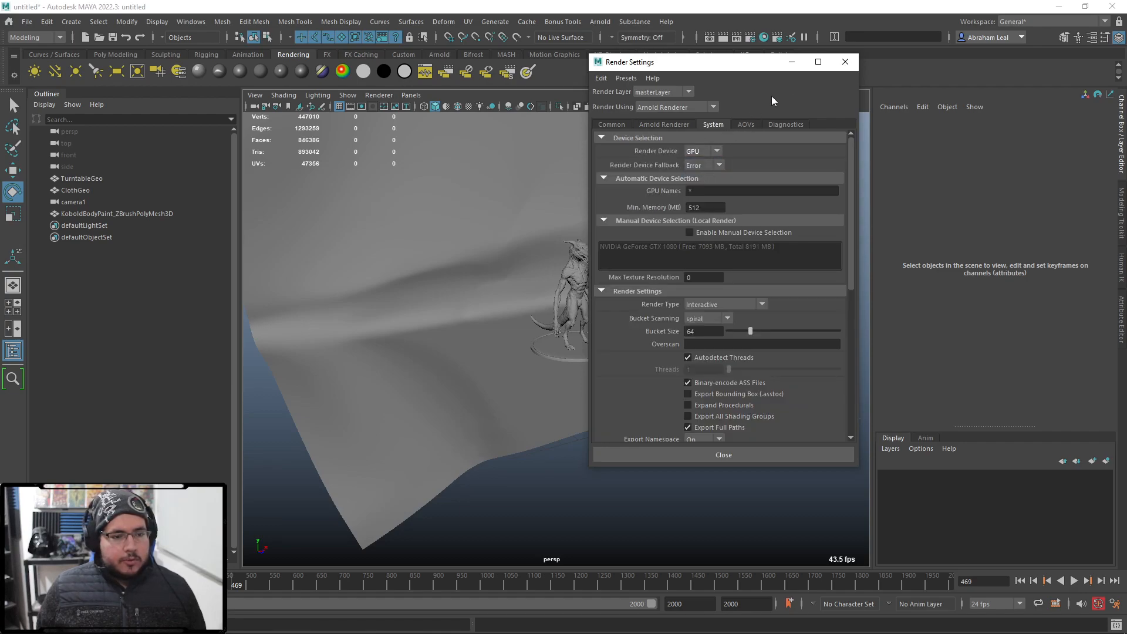
click(791, 61)
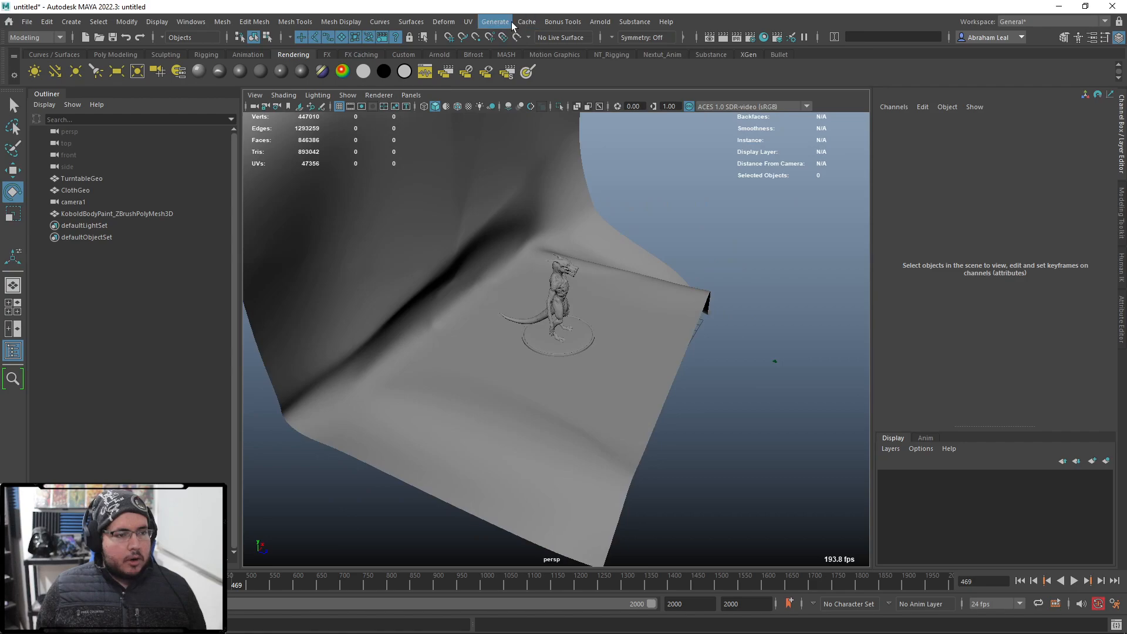
- Create an Arnold area light, scale it uniformly to about 47.2 and move it to about X -203.6 beside the backdrop
click(590, 24)
mouse_move(658, 84)
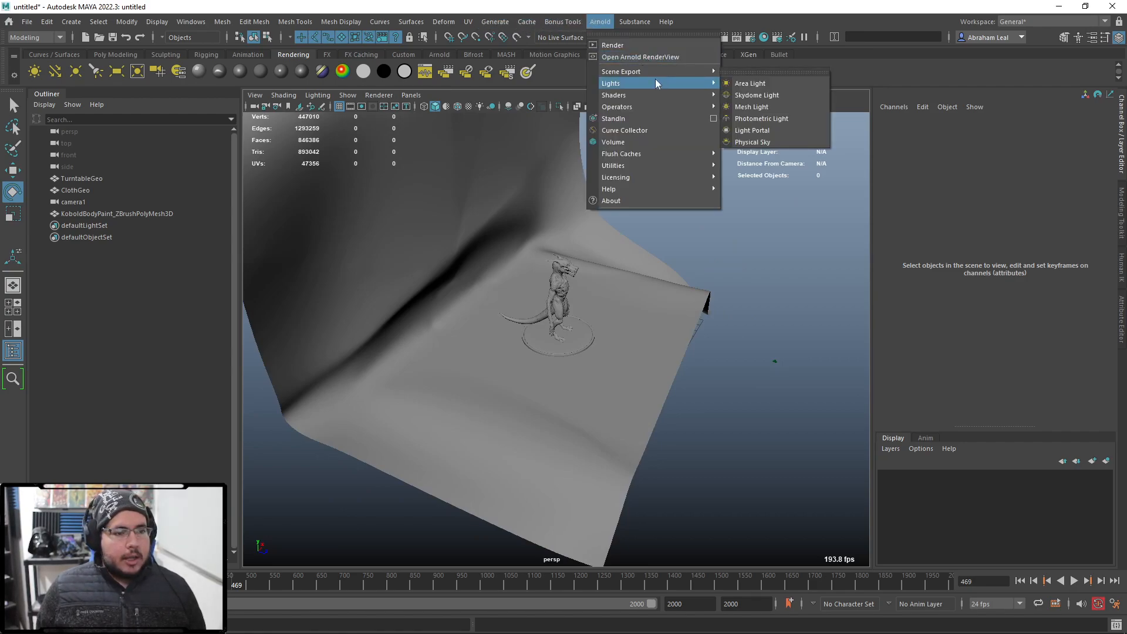
click(754, 82)
alt+drag(790, 241, 622, 206)
key(w)
key(r)
drag(583, 369, 338, 376)
key(w)
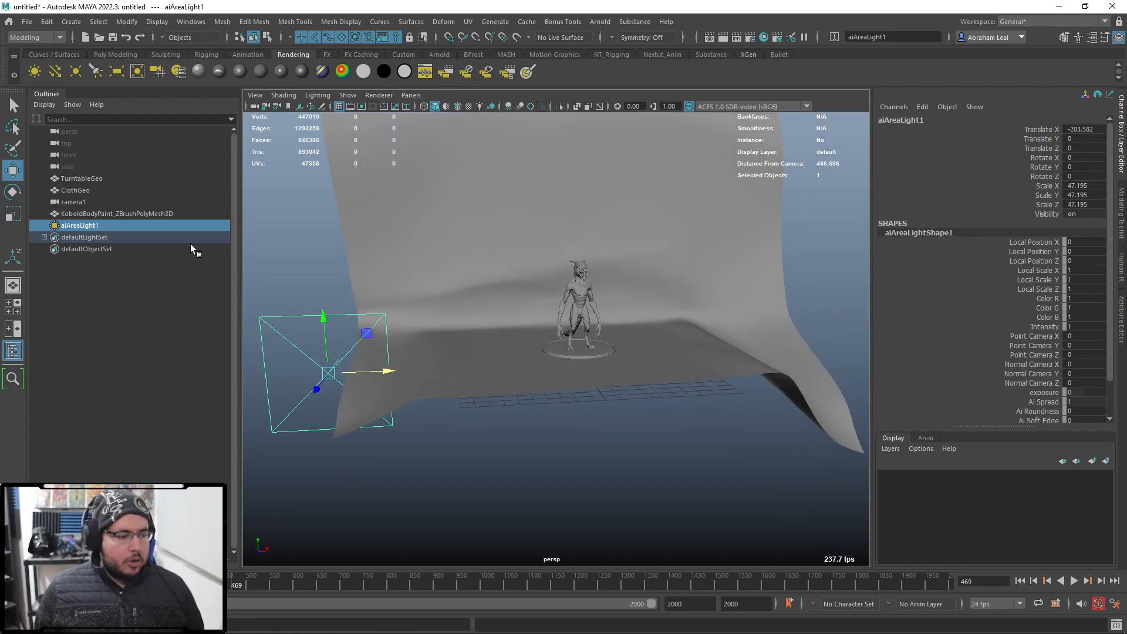
- Rename the new area light as MainLight
double_click(161, 223)
text(MainLight)
key(Return)
- Raise MainLight above one side of the kobold, angle it down toward the character and show the light's attributes
alt+drag(467, 366, 513, 355)
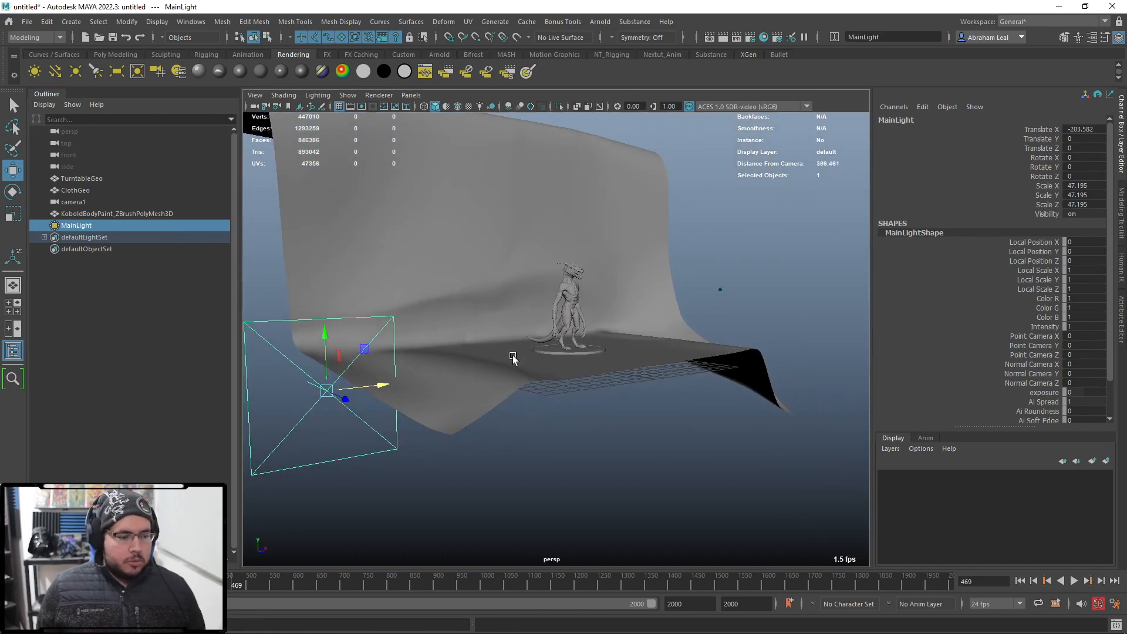
drag(327, 392, 575, 184)
alt+middle_drag(579, 184, 562, 316)
mouse_move(562, 313)
mouse_down()
mouse_move(581, 303)
mouse_move(548, 287)
mouse_move(577, 328)
mouse_move(569, 264)
mouse_move(583, 308)
mouse_move(562, 288)
mouse_move(579, 302)
mouse_move(553, 314)
mouse_up()
key(e)
key(w)
alt+drag(599, 344, 497, 339)
scroll(498, 339, up, 2)
key(ctrl+a)
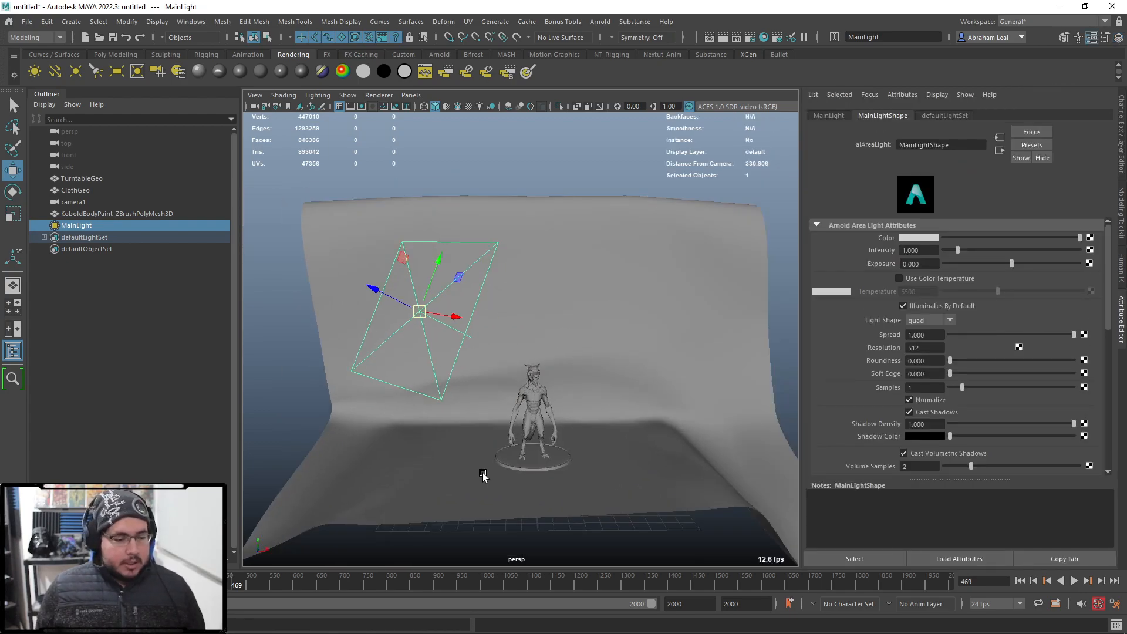
click(482, 474)
click(382, 96)
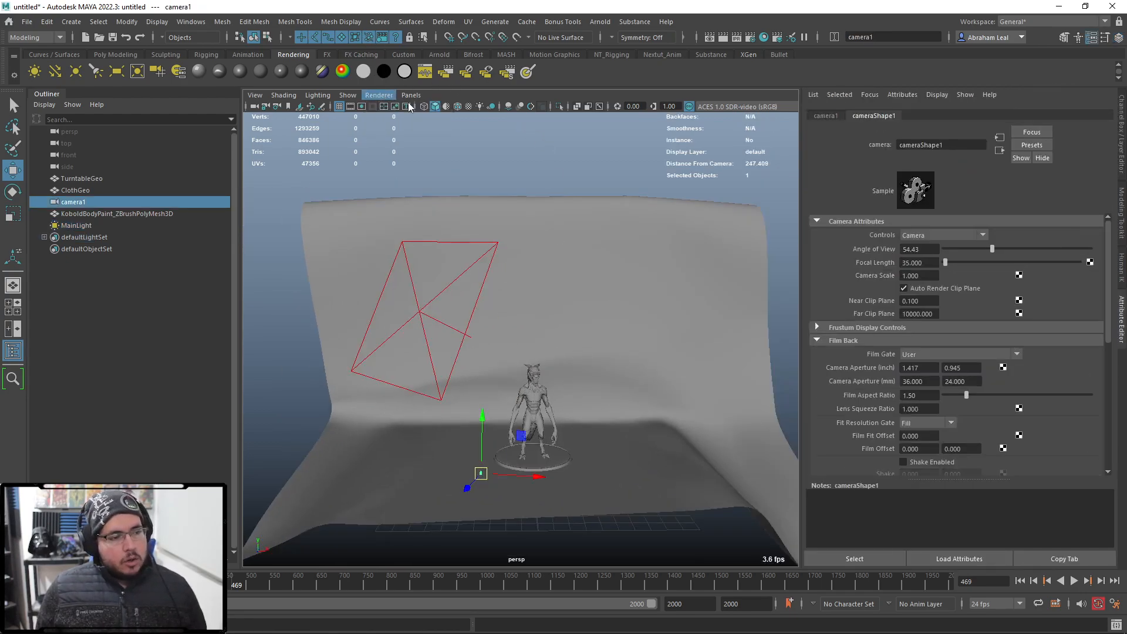
click(367, 183)
click(367, 183)
click(411, 95)
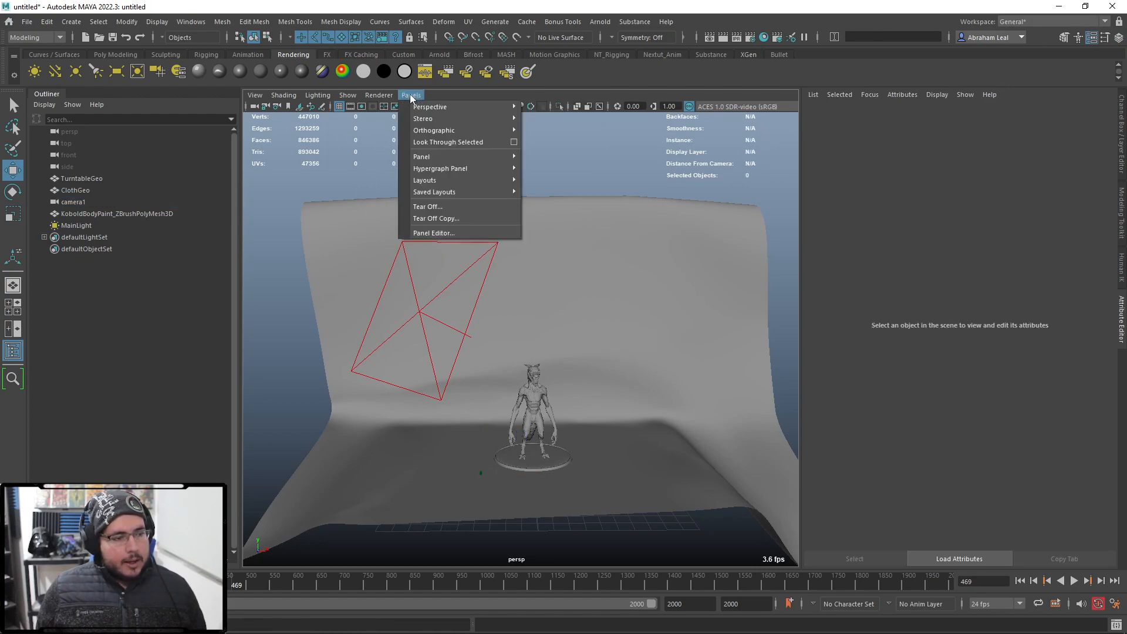
click(439, 141)
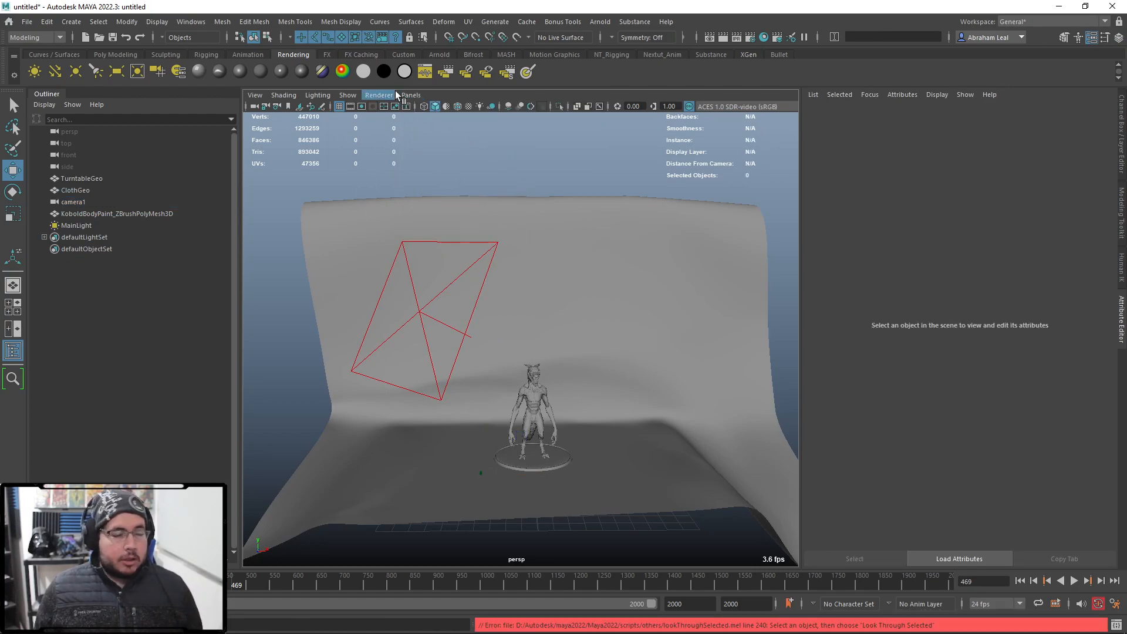
click(411, 95)
click(578, 192)
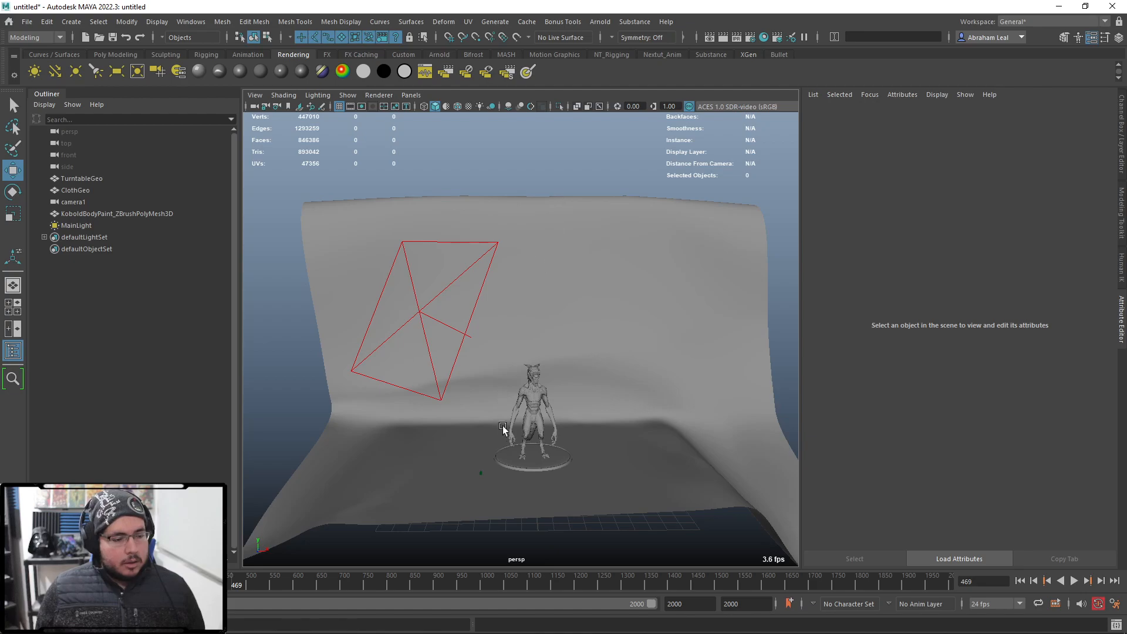
- Select camera1, look through it and slightly adjust the framing of the kobold
click(476, 476)
click(74, 202)
click(411, 95)
click(443, 152)
mouse_move(555, 221)
alt+middle_down()
mouse_move(564, 226)
mouse_move(561, 210)
alt+middle_up()
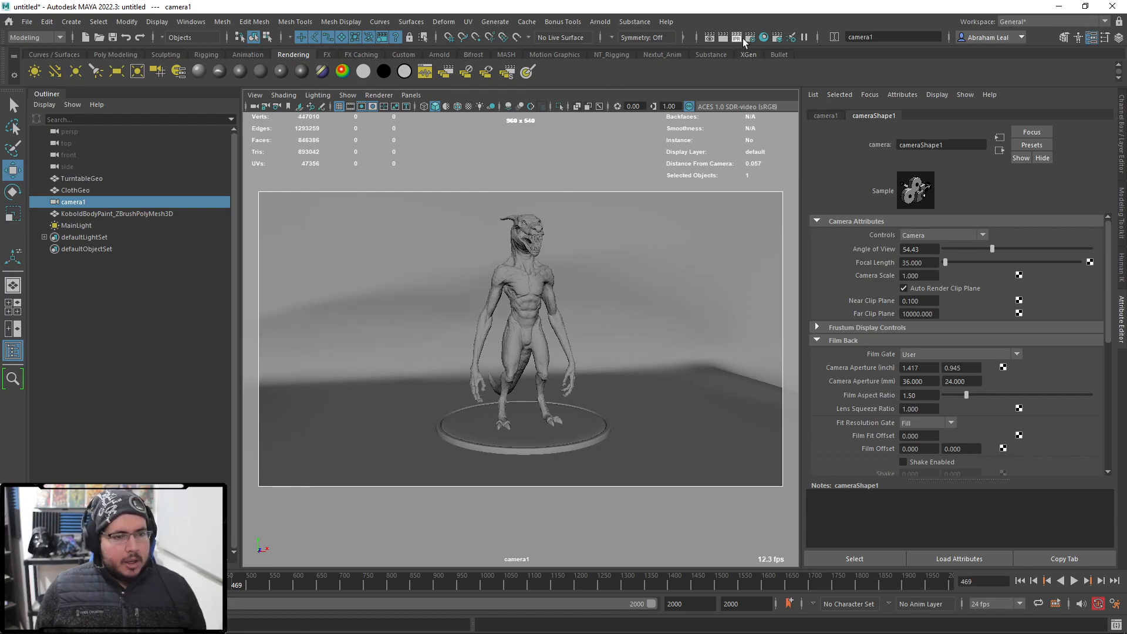
- Set the render image size to the 1k_Square preset and reframe the kobold inside the square camera gate
click(744, 39)
scroll(656, 308, down, 10)
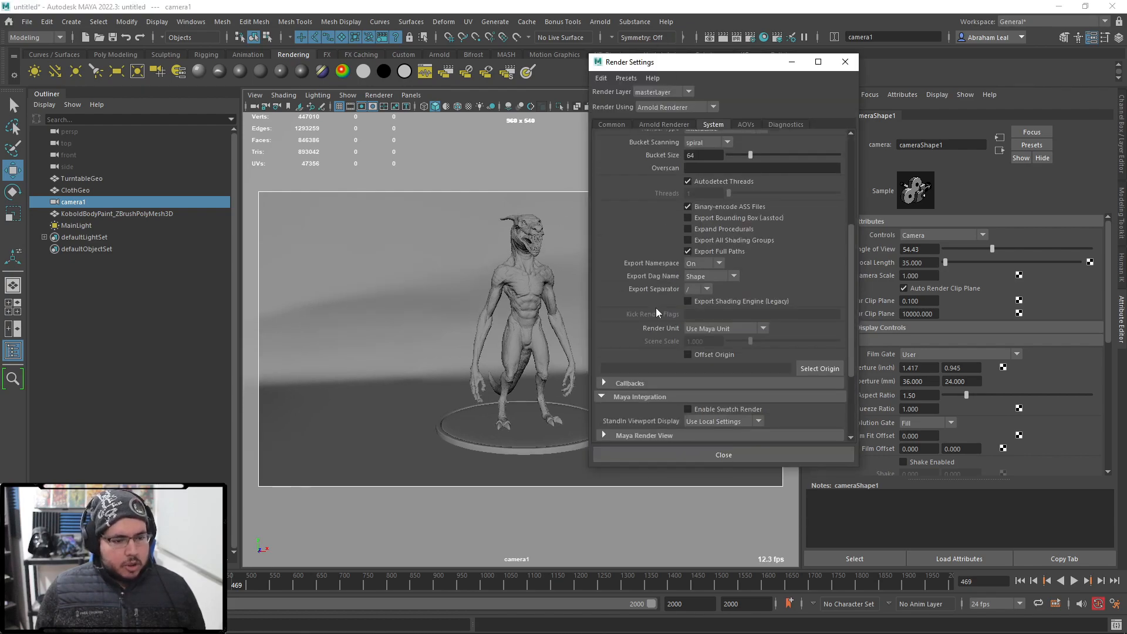
scroll(702, 351, up, 2)
click(612, 124)
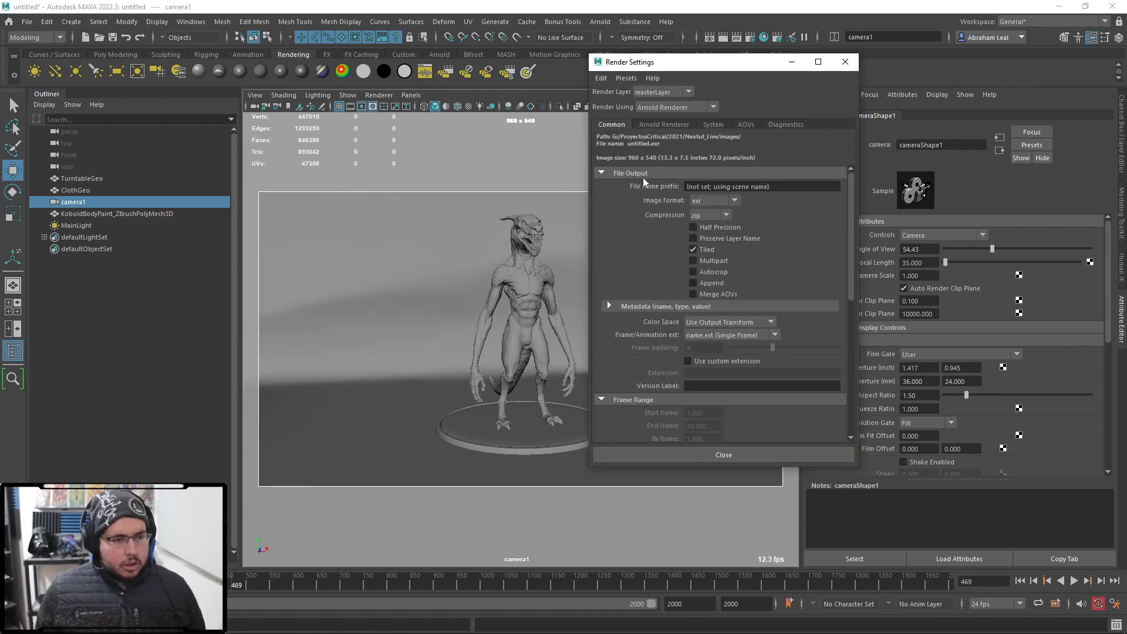
scroll(713, 332, down, 10)
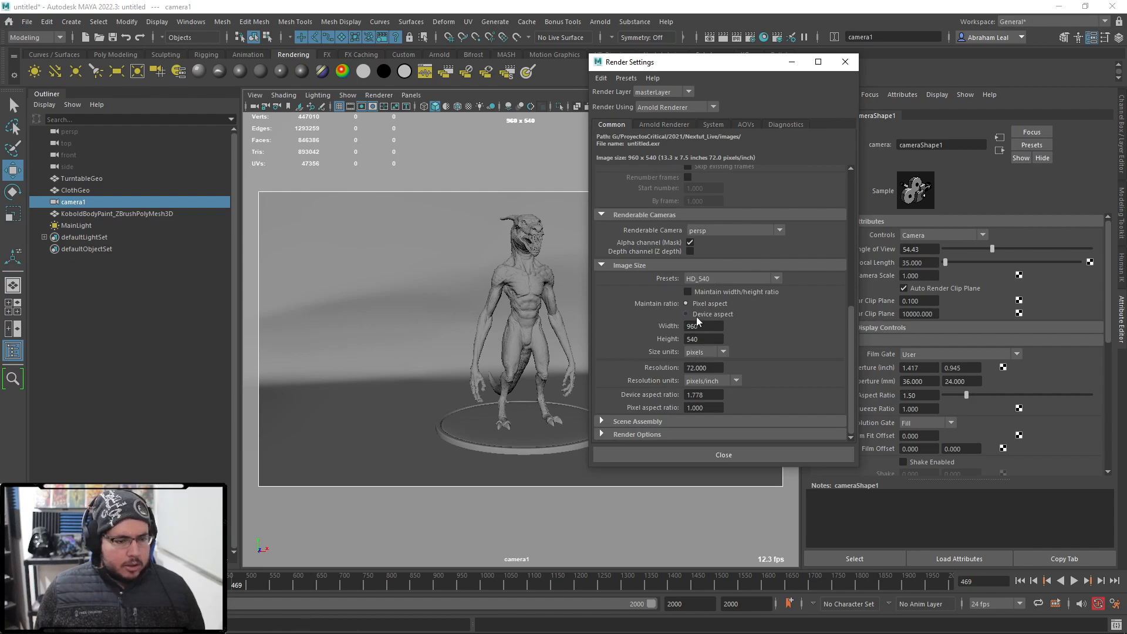
click(731, 279)
click(712, 301)
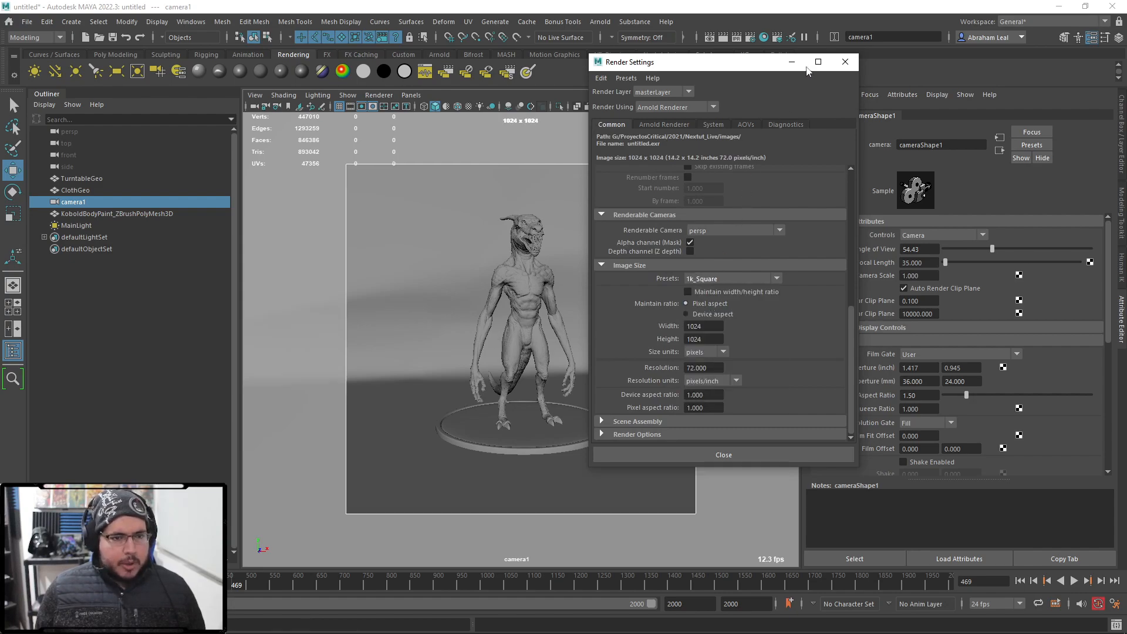
click(845, 62)
mouse_move(555, 315)
alt+mouse_down()
mouse_move(574, 340)
mouse_move(561, 365)
mouse_move(576, 331)
mouse_move(555, 334)
alt+mouse_up()
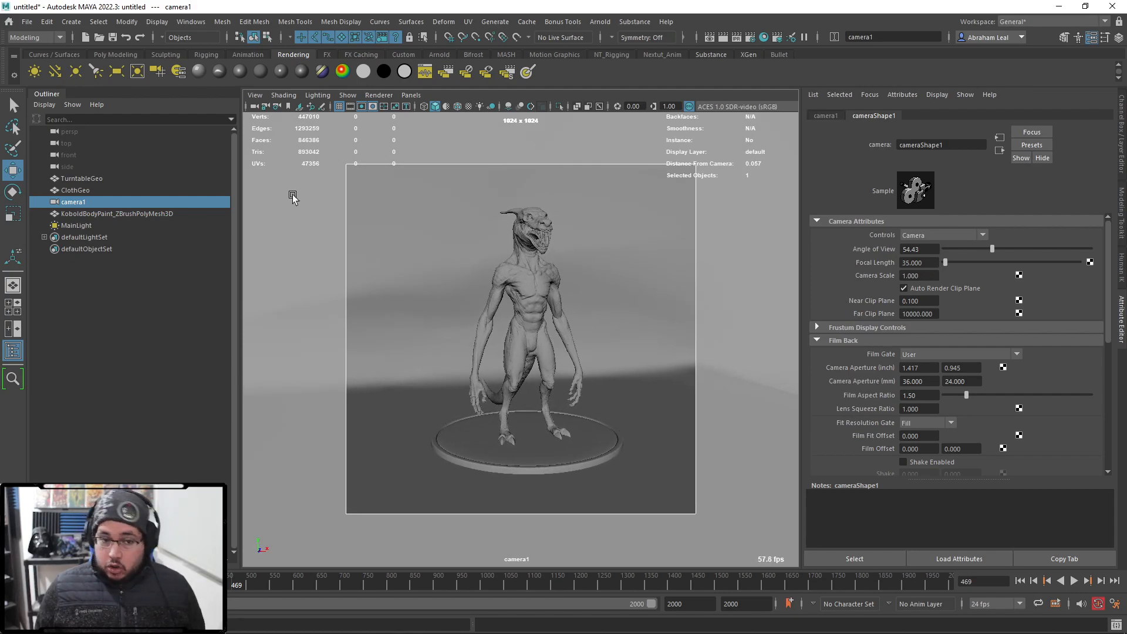
- Rename camera1 as Shotcam
double_click(86, 202)
text(shotca)
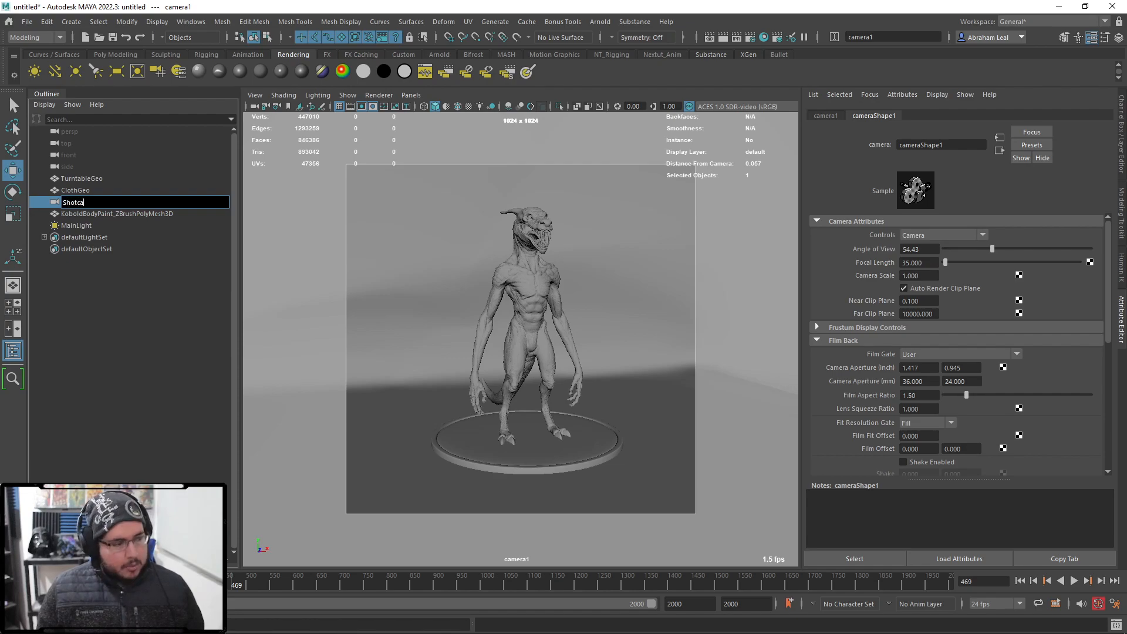
text(m)
key(Return)
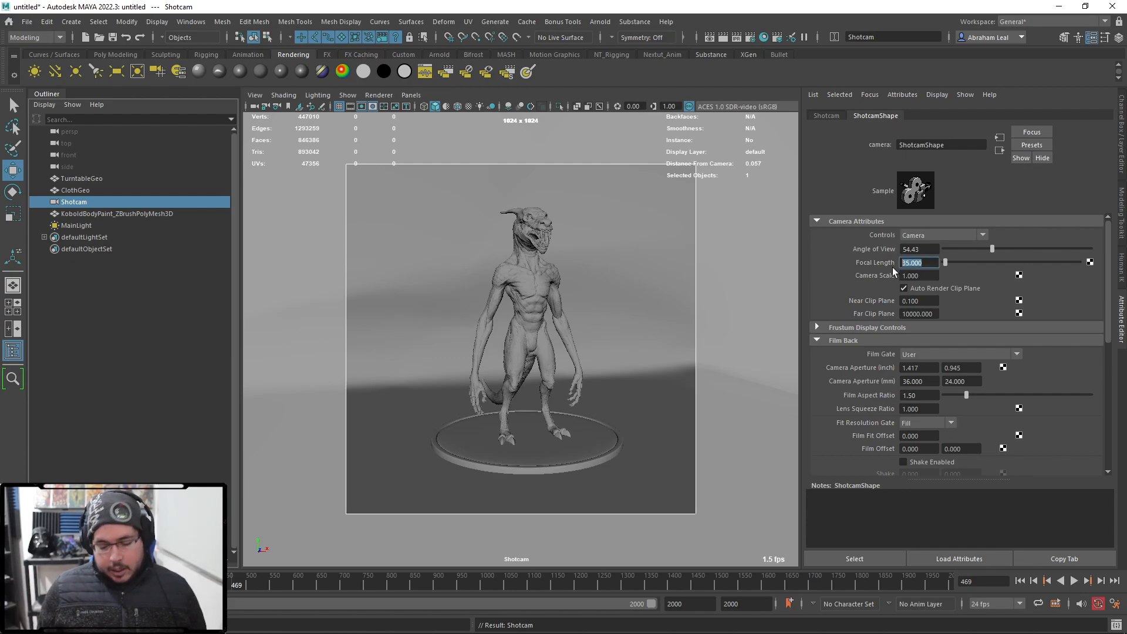
- Set Shotcam's focal length to 55 and reframe the kobold and its disc within the gate
text(55)
key(Return)
scroll(520, 334, down, 3)
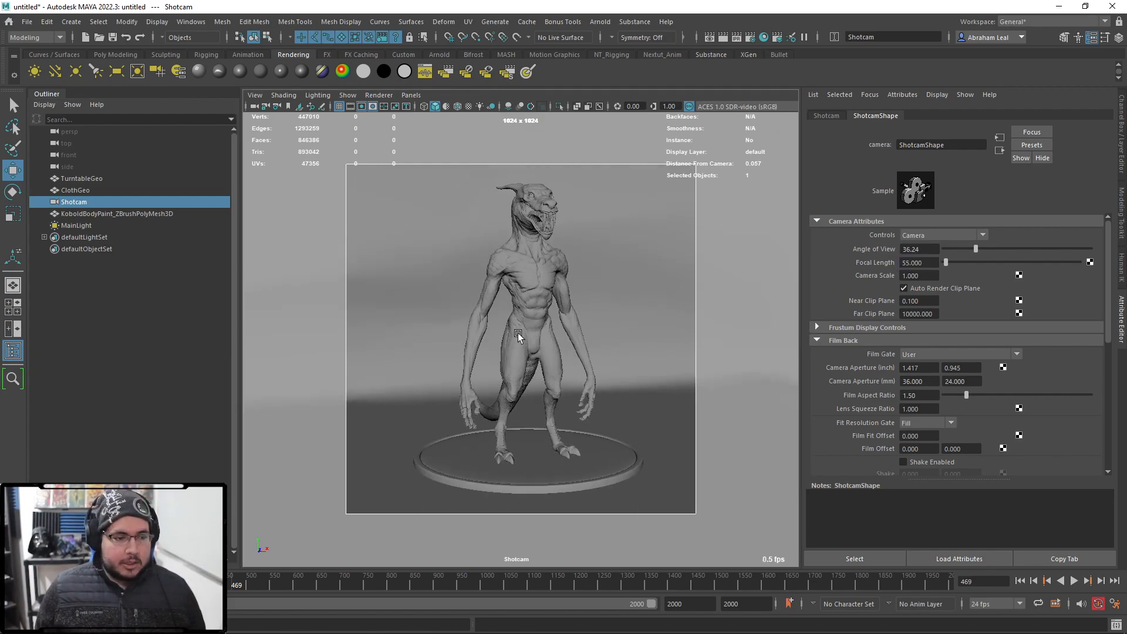
alt+drag(541, 341, 576, 358)
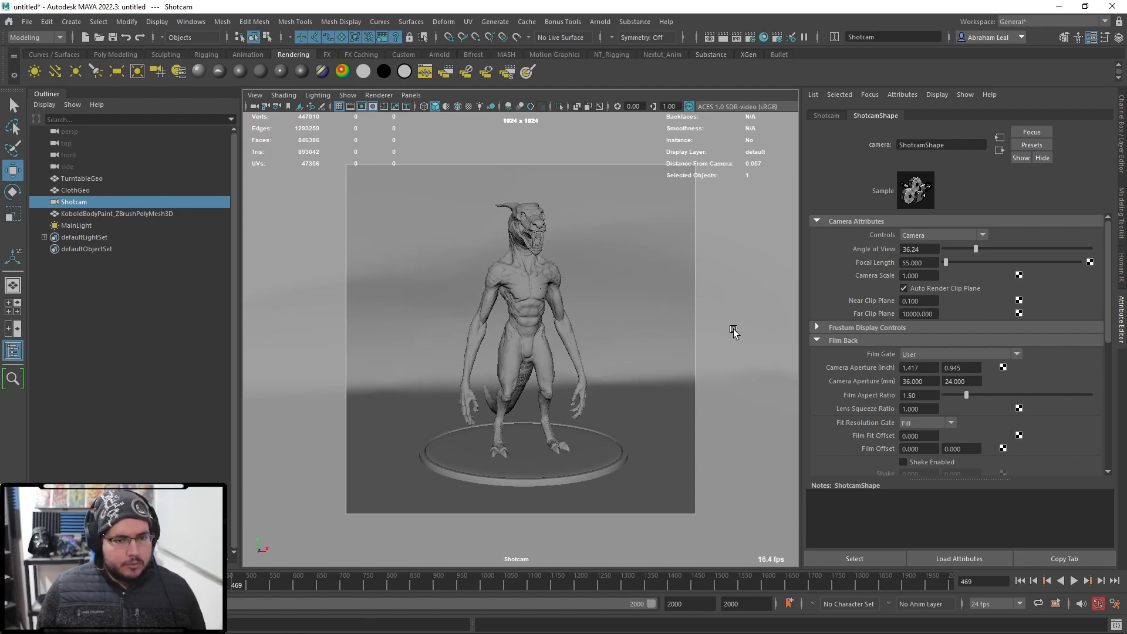
- Switch the viewport to the perspective camera and start an Arnold render preview through ShotcamShape
key(space)
drag(683, 268, 685, 239)
alt+drag(699, 270, 516, 270)
click(657, 347)
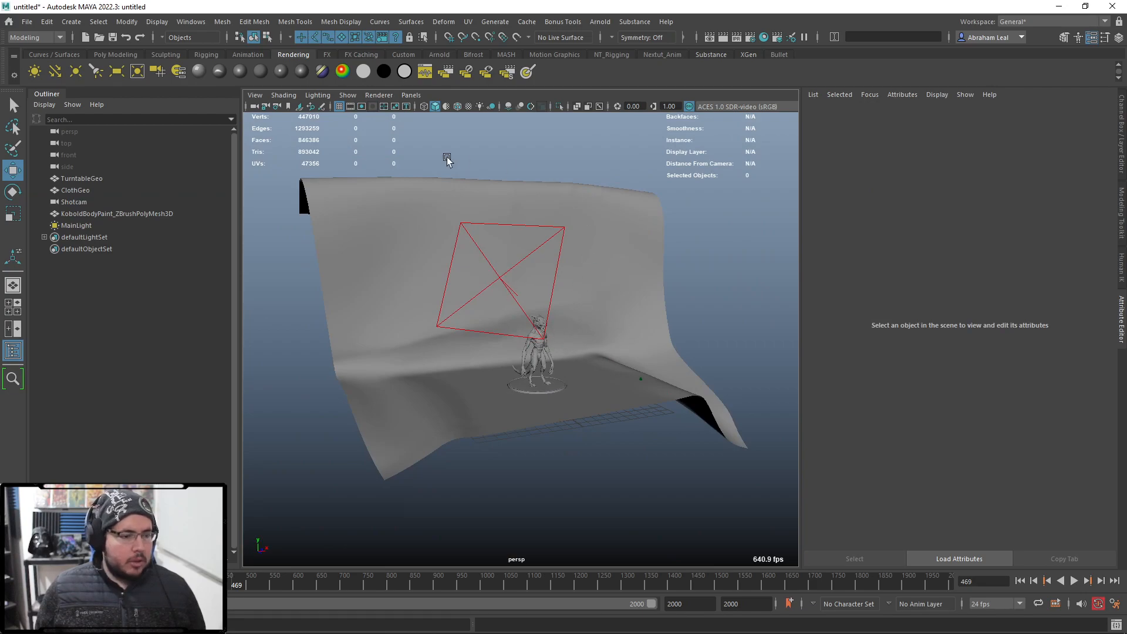
click(600, 21)
click(619, 47)
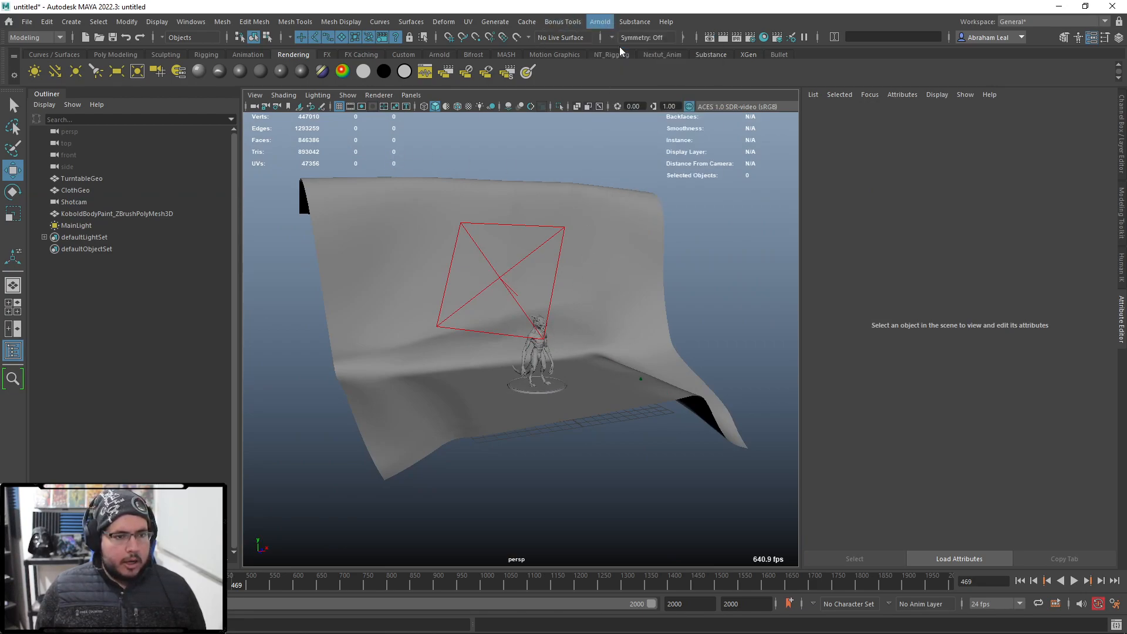
click(177, 101)
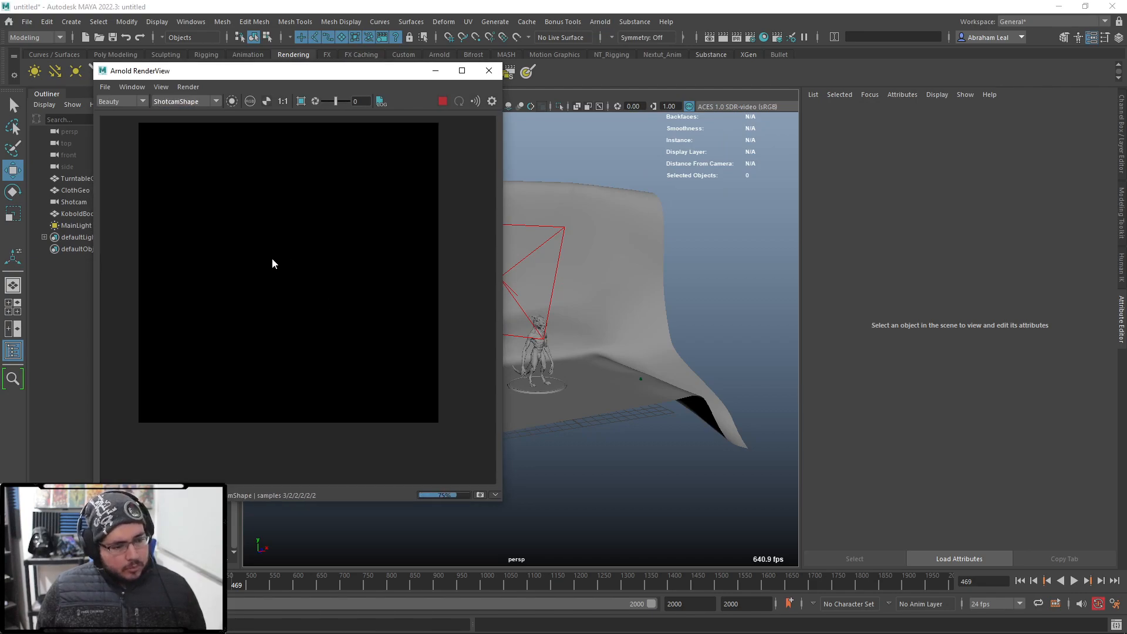
- Select MainLight and test exposures of 15, 18 and 17 against the render, settling on 16
click(508, 271)
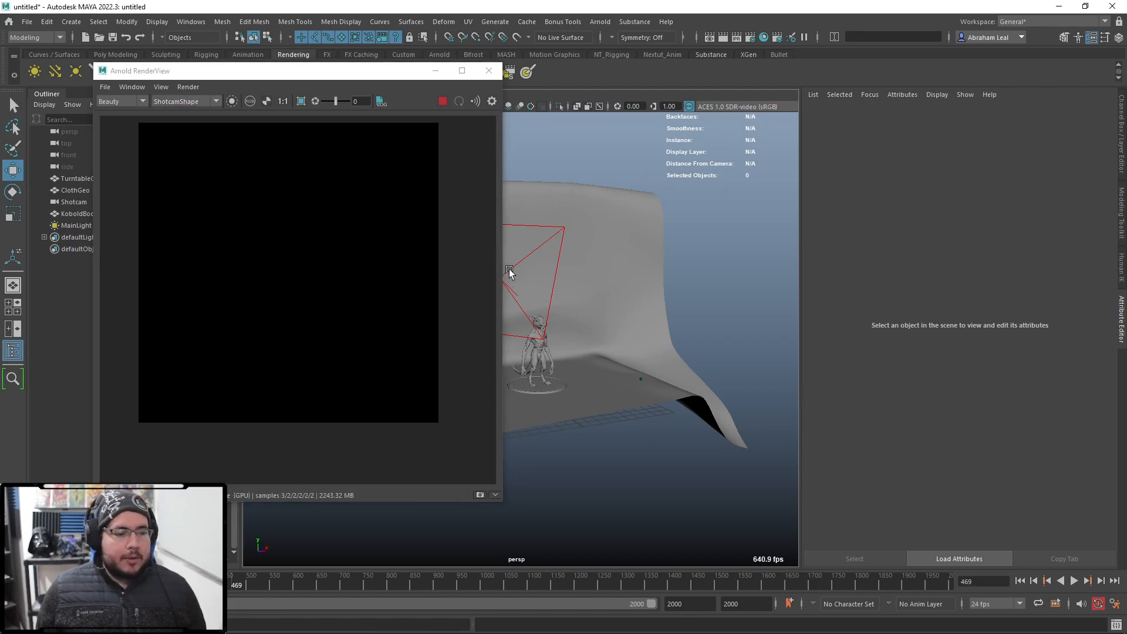
drag(938, 265, 906, 264)
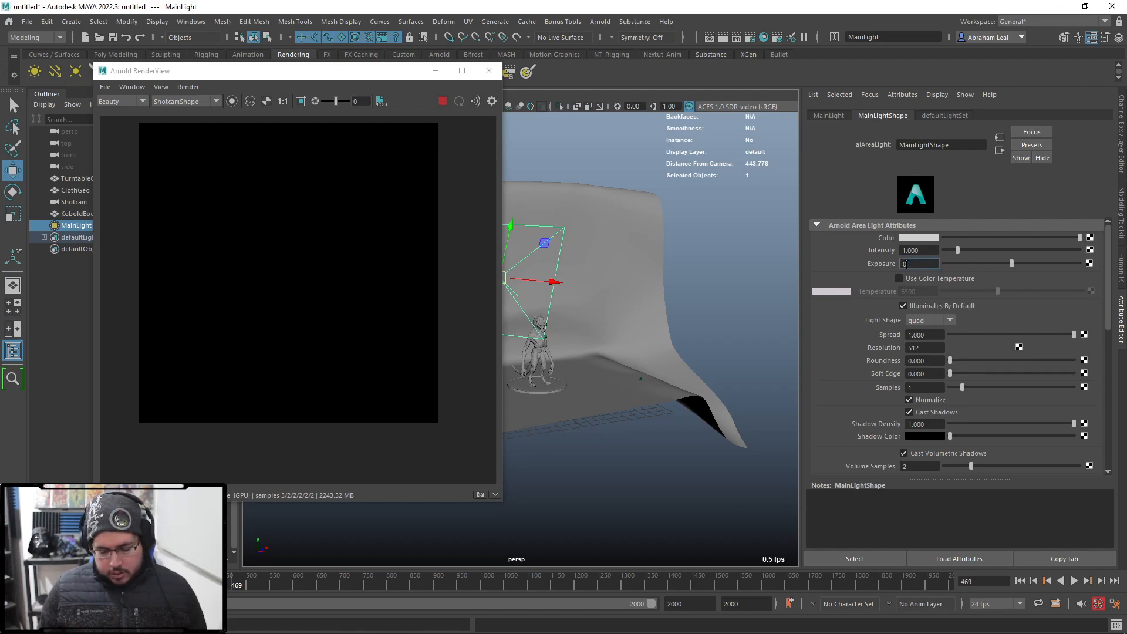
text(15)
key(Return)
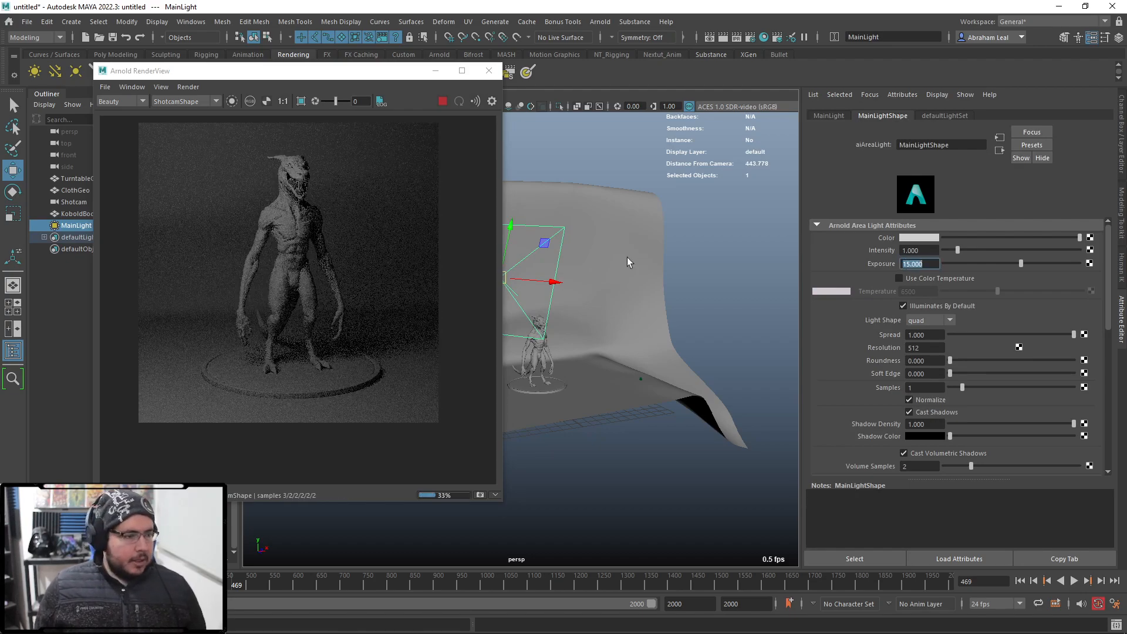
text(18)
key(Return)
text(17)
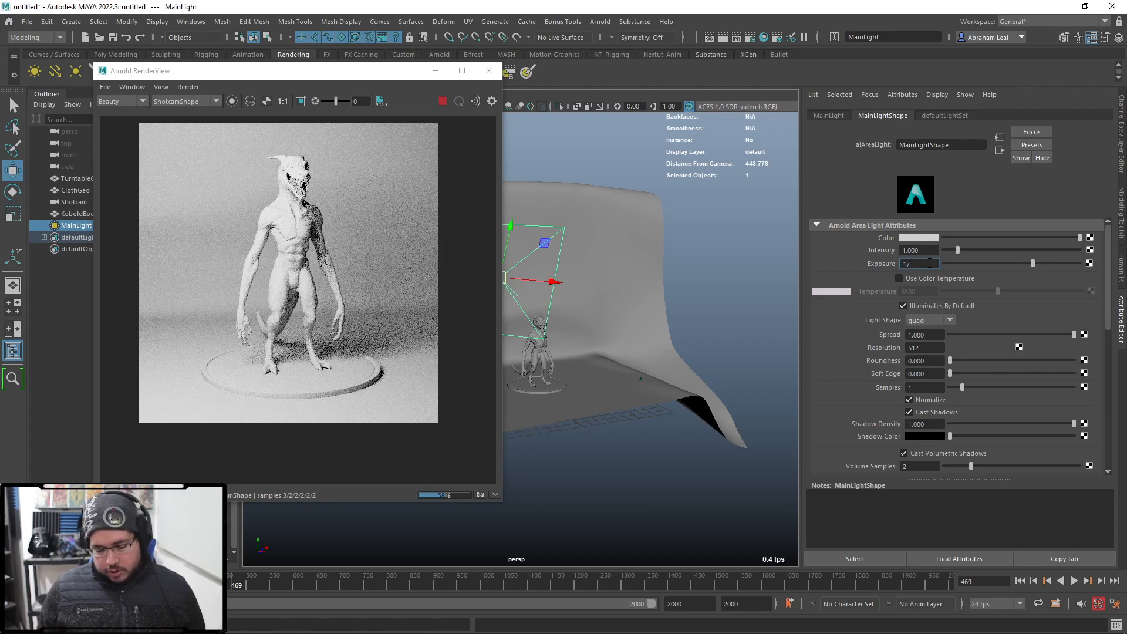
key(Return)
text(16)
key(Return)
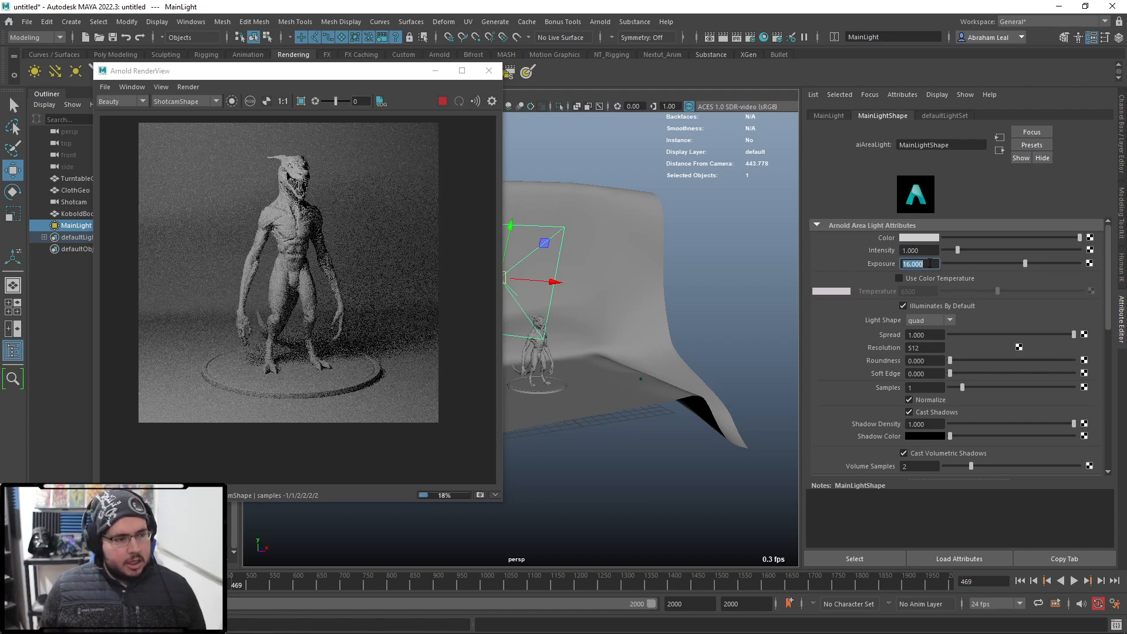
- Enable color temperature on MainLight, warm it to about 5805 and inspect the kobold in the render
scroll(283, 198, up, 5)
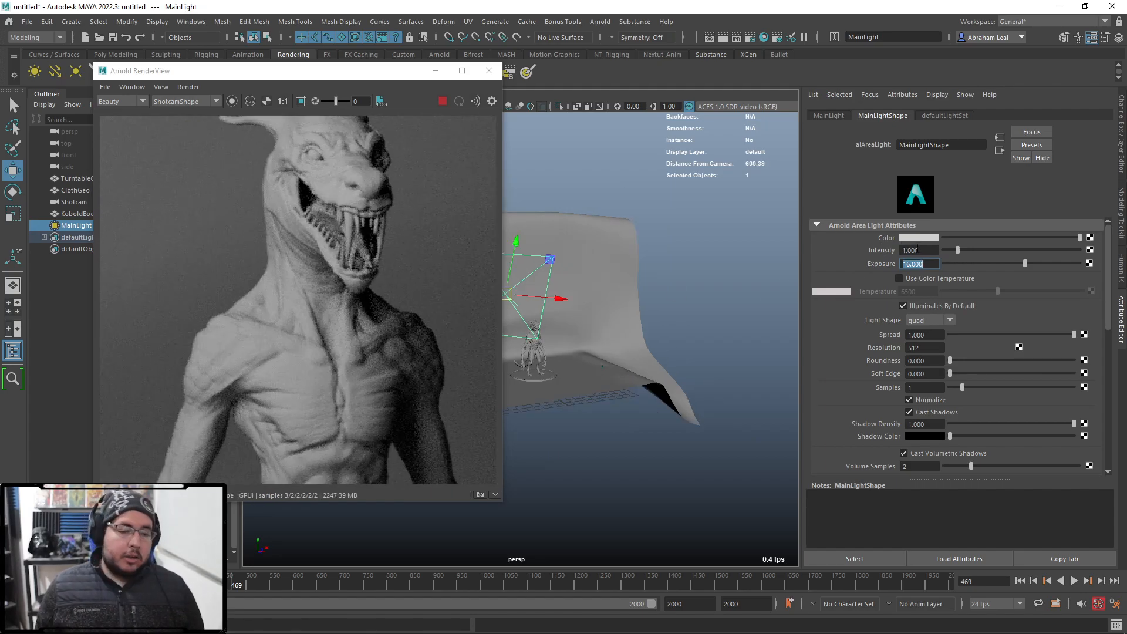
click(898, 278)
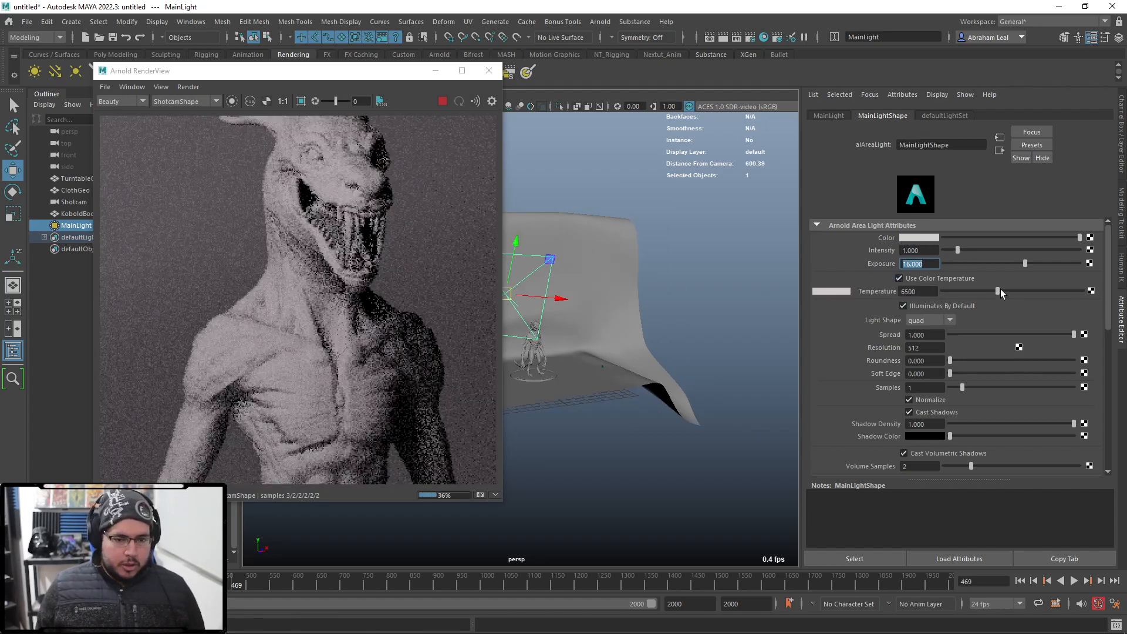
drag(999, 290, 991, 289)
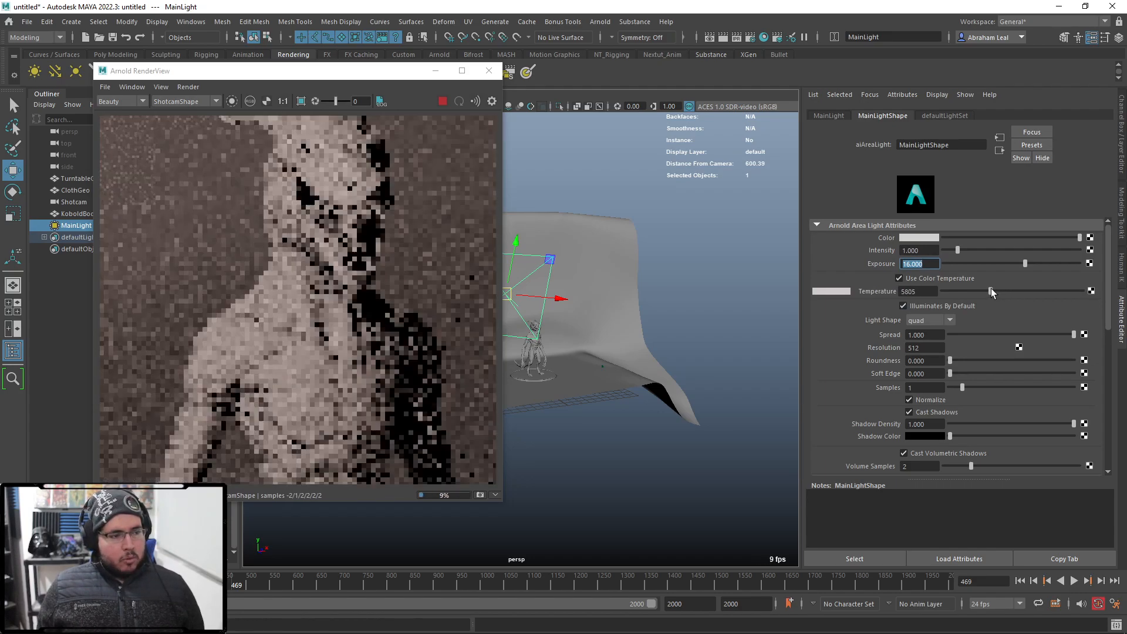
scroll(277, 290, down, 5)
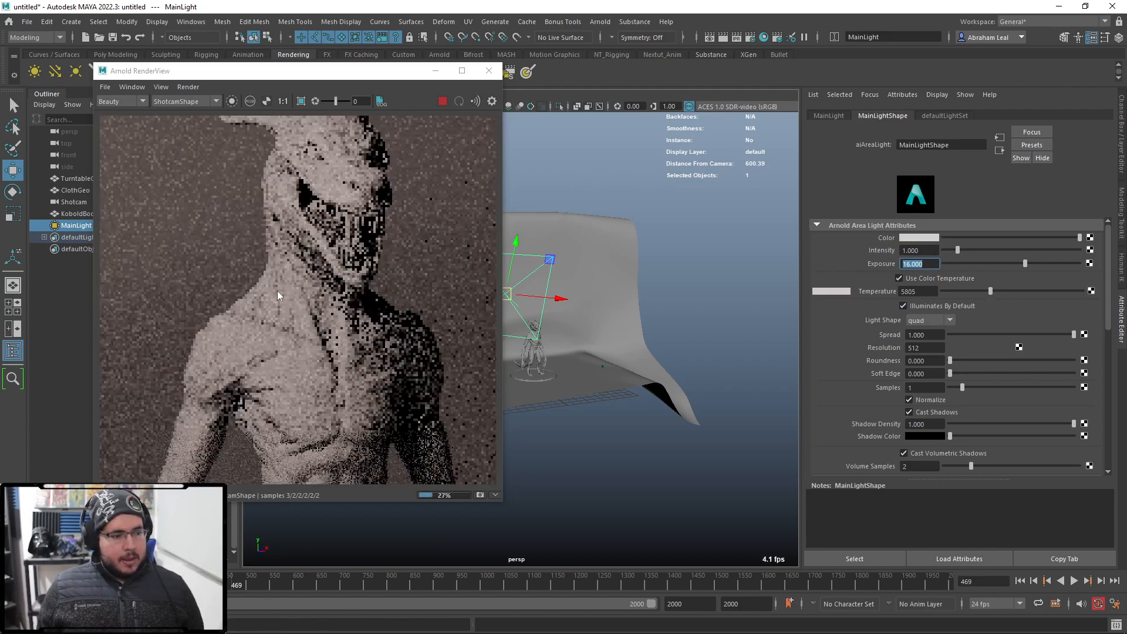
scroll(350, 328, up, 2)
scroll(349, 328, down, 4)
drag(375, 320, 368, 301)
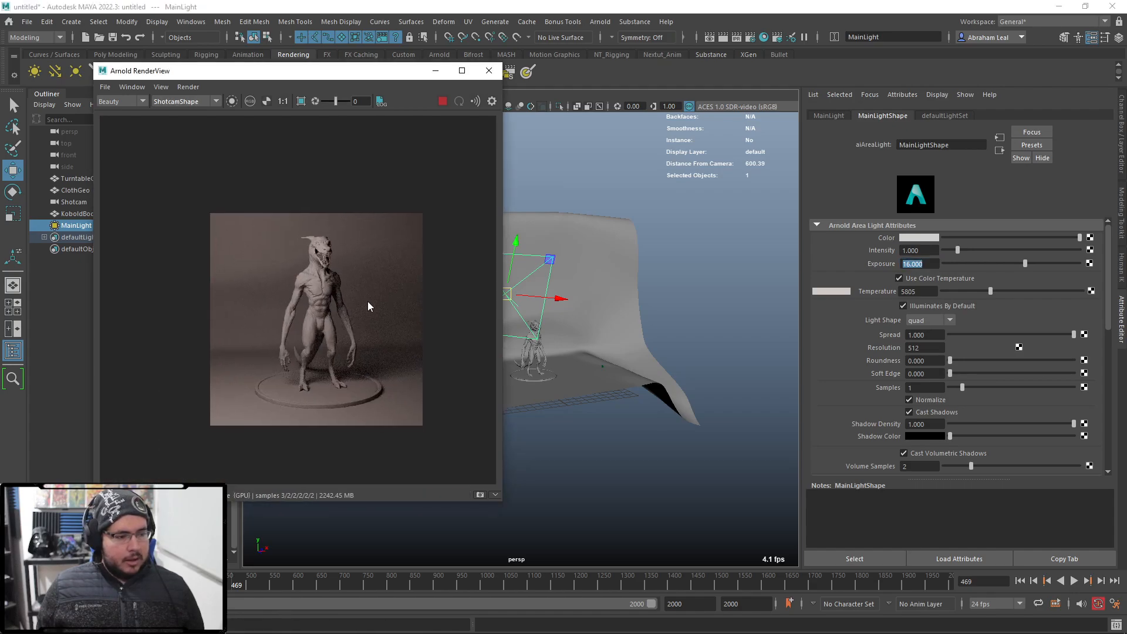
scroll(370, 293, up, 2)
- Stop the live render, put the render window away and duplicate MainLight
click(443, 102)
click(579, 170)
scroll(620, 258, up, 2)
click(435, 72)
alt+drag(653, 266, 533, 361)
click(470, 273)
key(ctrl+d)
- Place the duplicated light on the kobold's opposite side, turned toward the character, with a color temperature of about 9424
drag(468, 320, 651, 342)
key(e)
drag(694, 386, 795, 301)
key(w)
key(e)
click(486, 324)
click(516, 329)
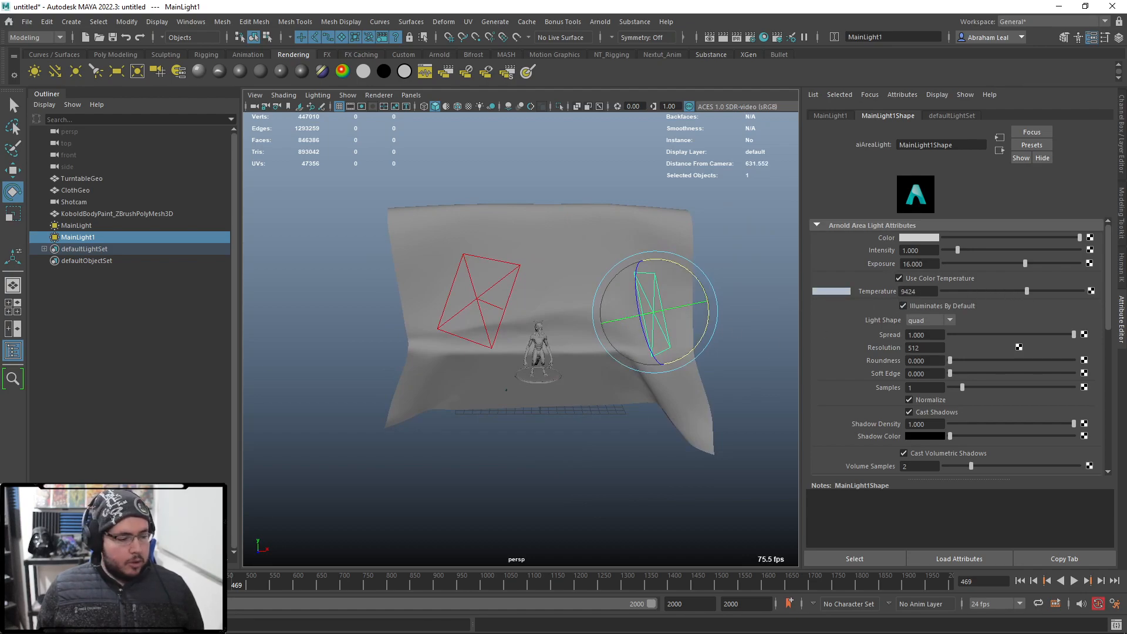
- Restart the live render and test an exposure of 14 on MainLight1, settling on 15
key(alt+Tab)
click(440, 102)
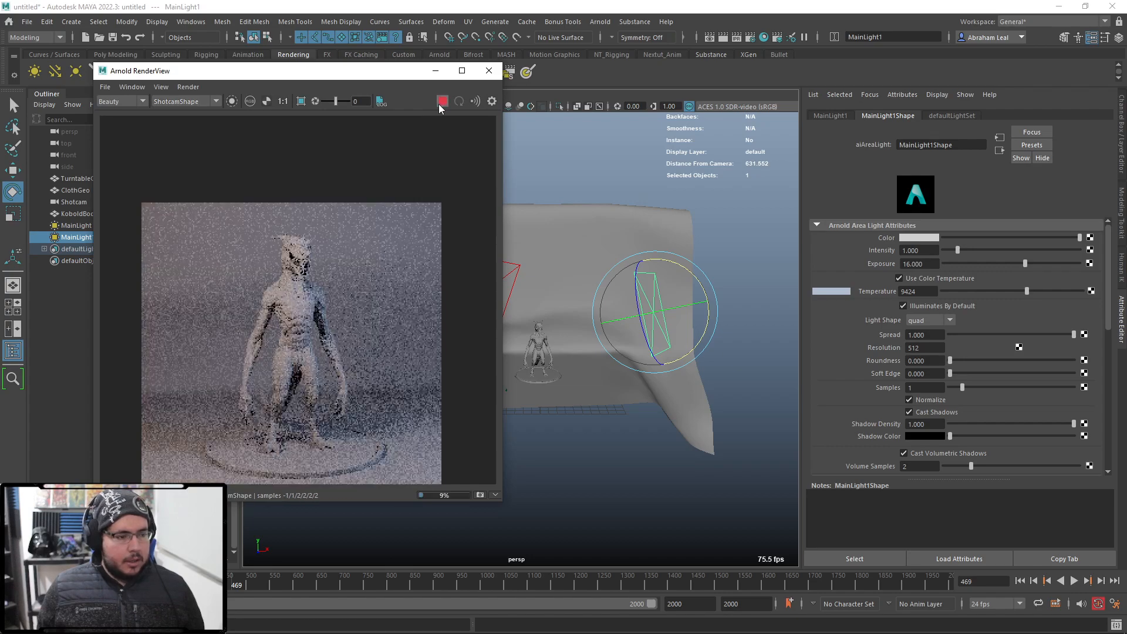
scroll(321, 294, up, 2)
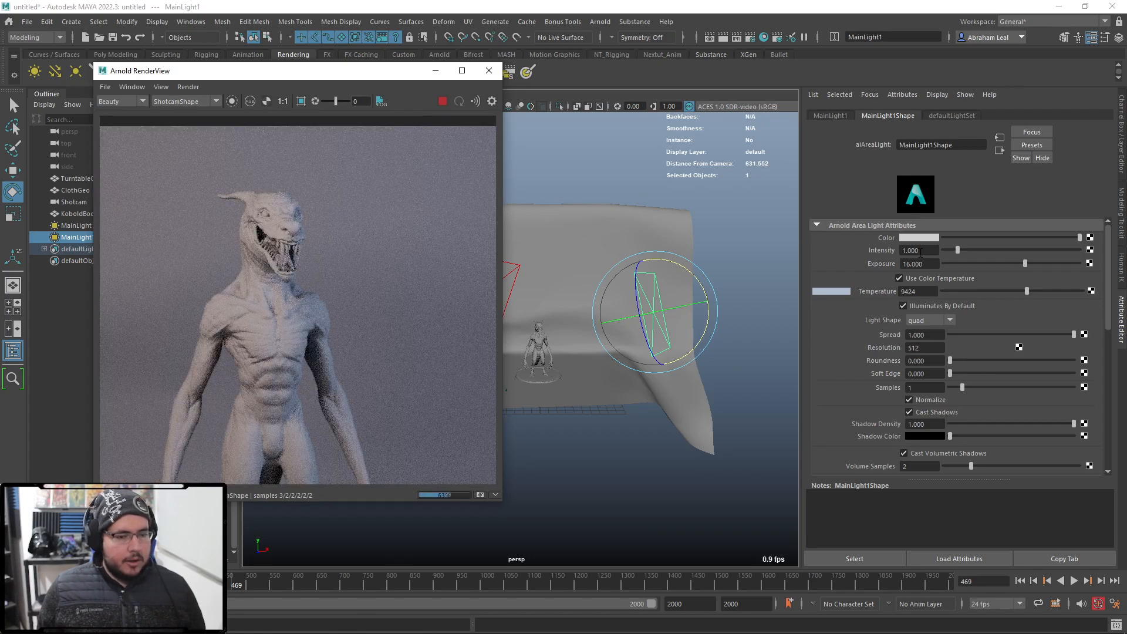
click(938, 263)
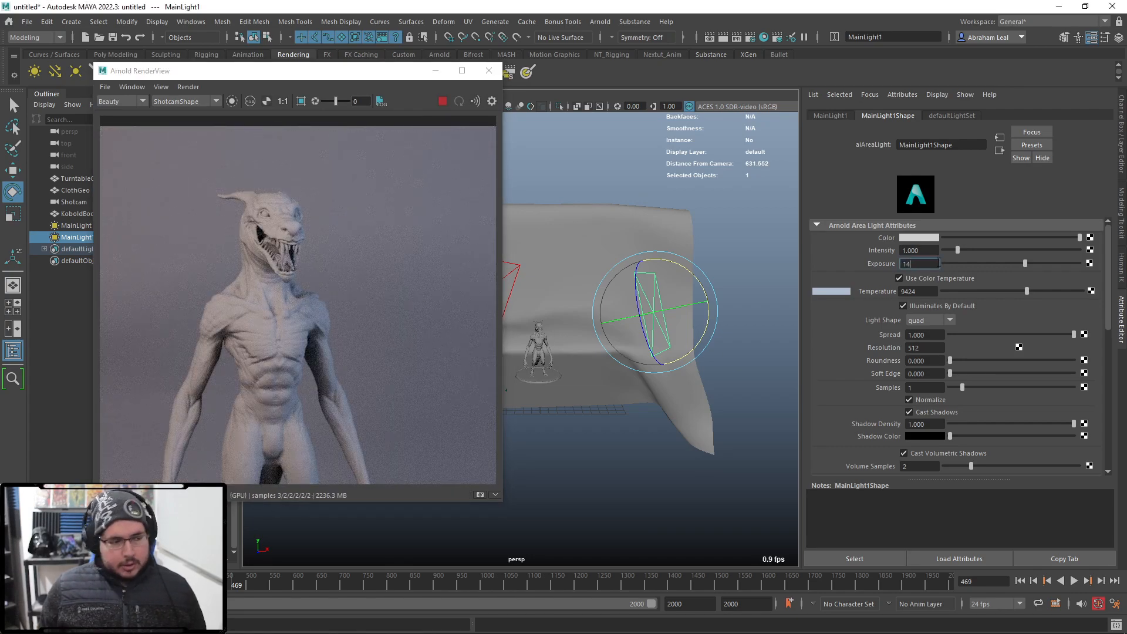
text(14)
key(Return)
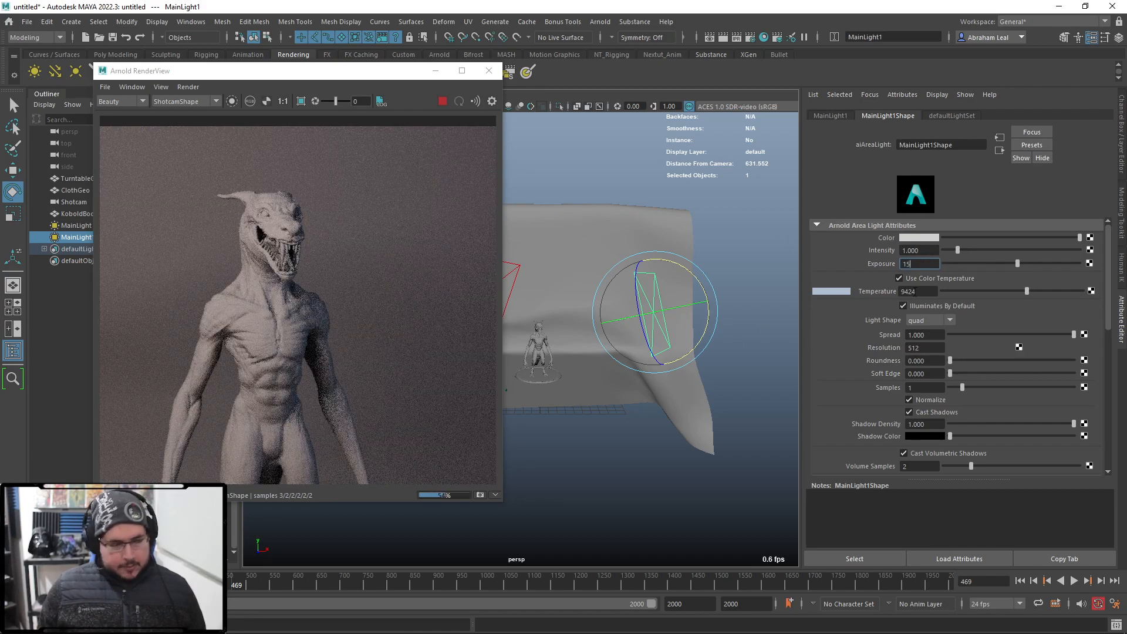
text(15)
key(Return)
- Examine the two-light render of the kobold, both close up on the head and torso and as a full figure
scroll(266, 210, up, 2)
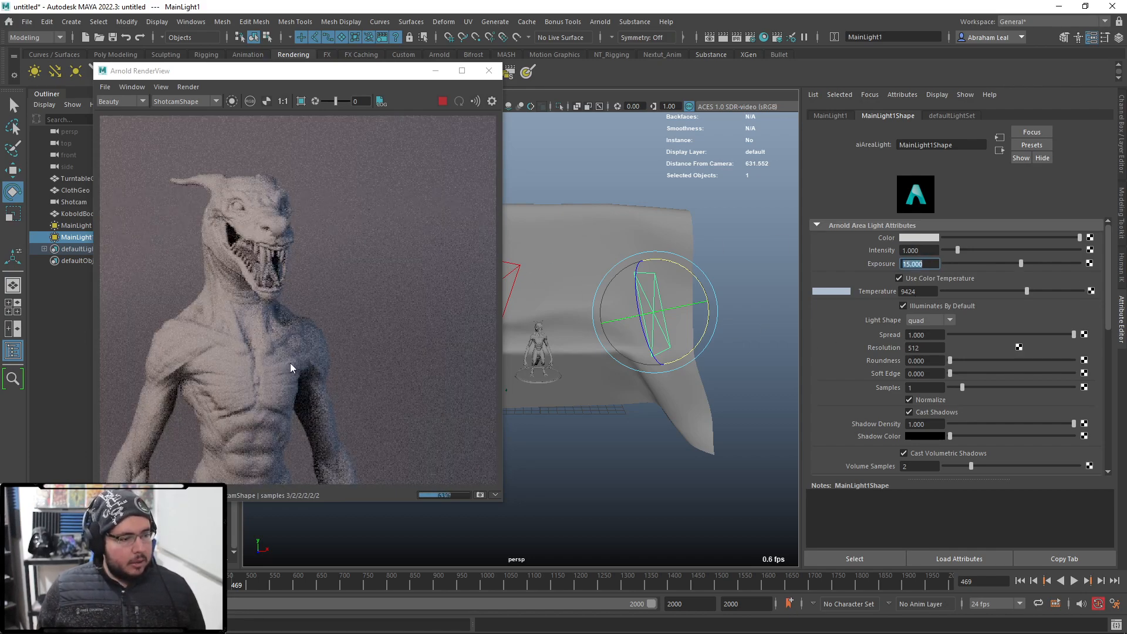
scroll(342, 294, down, 3)
scroll(320, 229, up, 4)
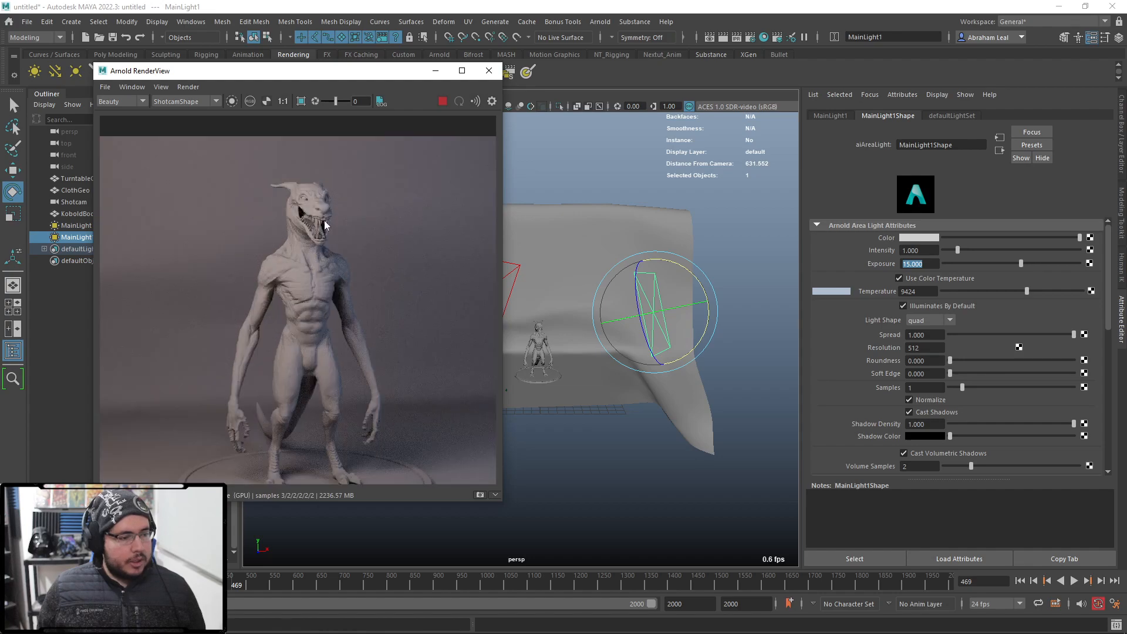
scroll(330, 286, down, 3)
scroll(336, 297, up, 2)
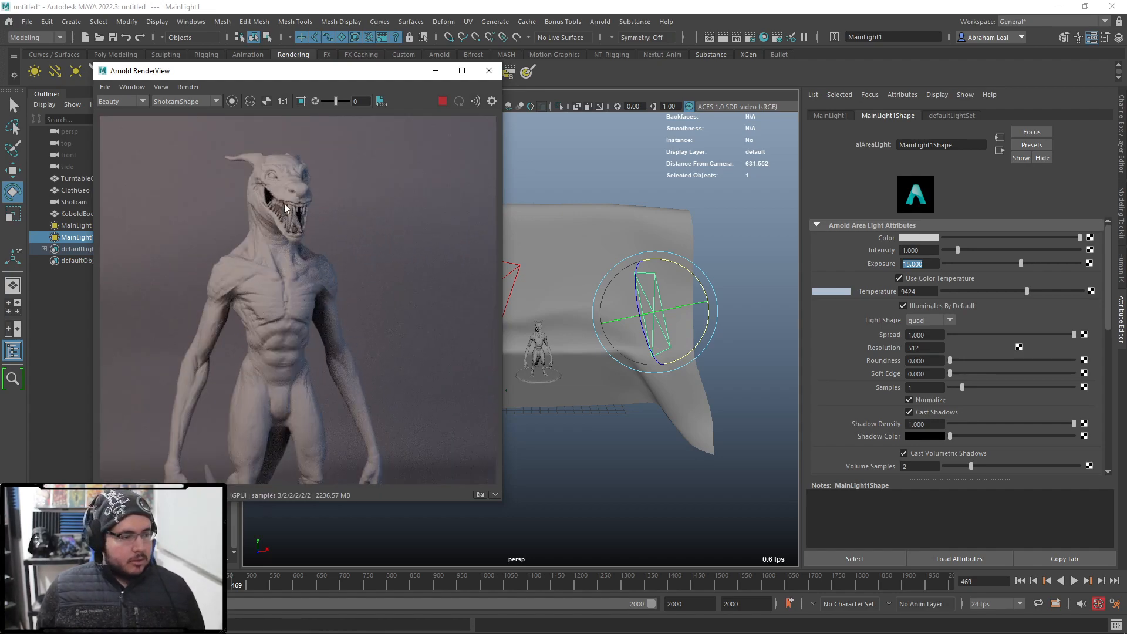
scroll(262, 195, up, 2)
scroll(339, 213, down, 5)
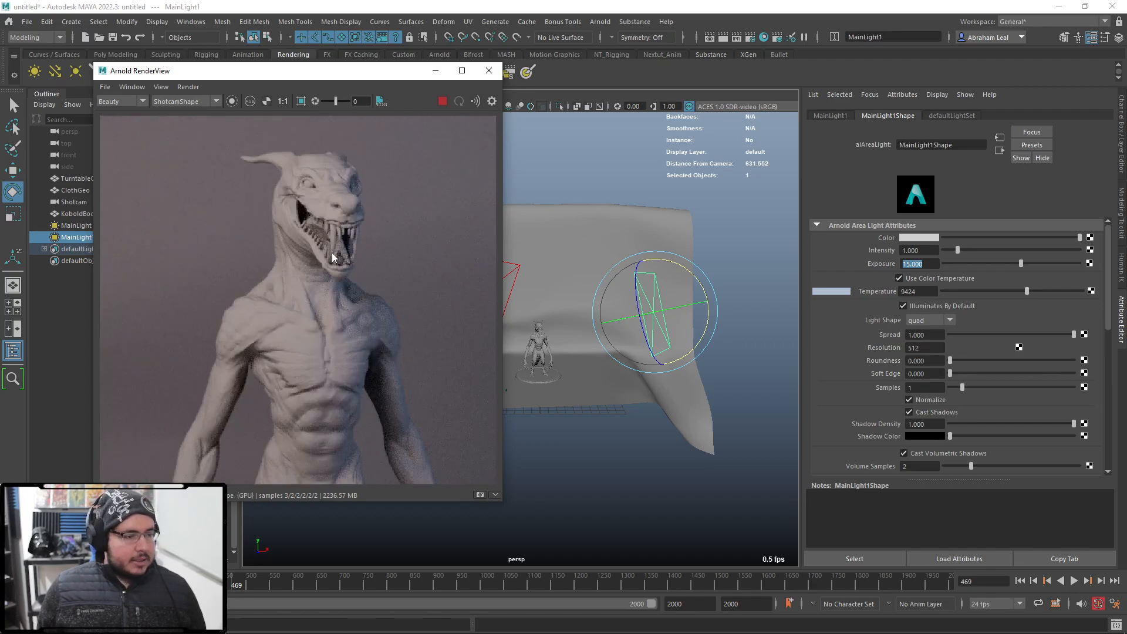
scroll(353, 294, up, 1)
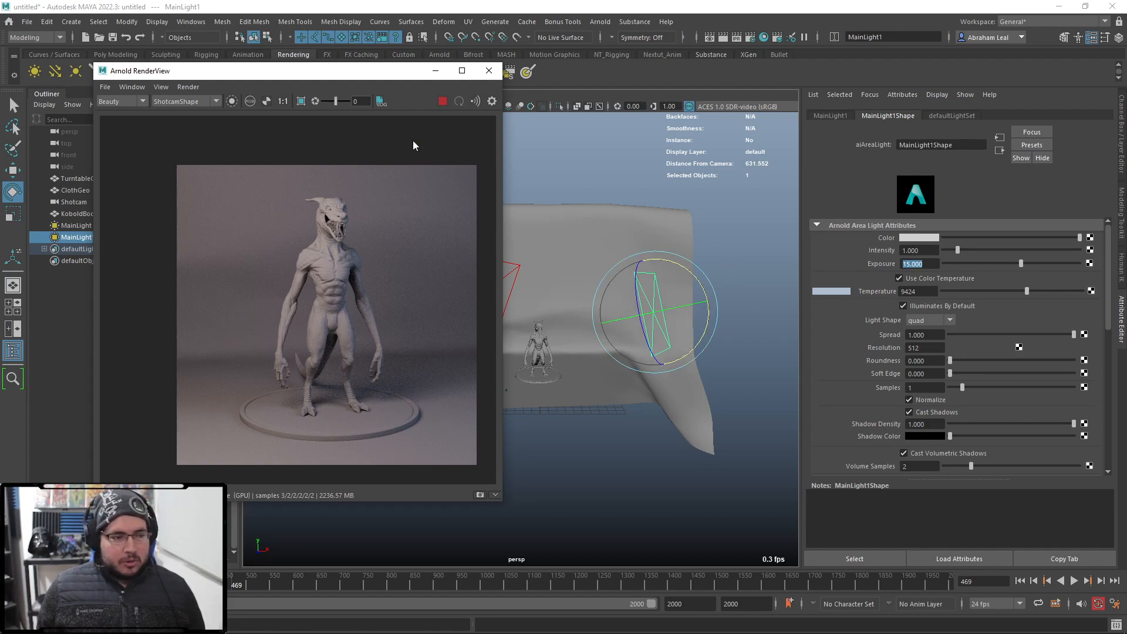
middle_drag(419, 256, 381, 240)
scroll(324, 260, up, 1)
scroll(338, 263, down, 1)
- Stop the live render, duplicate MainLight1 as a third area light and begin rotating the copy
click(443, 105)
click(572, 146)
alt+drag(618, 197, 603, 321)
click(611, 368)
alt+drag(611, 369, 668, 194)
key(w)
key(e)
alt+middle_drag(668, 193, 681, 249)
drag(682, 231, 710, 251)
- Move the third area light high up behind the kobold near the backdrop's upper edge and adjust its tilt
key(w)
drag(626, 228, 537, 220)
alt+drag(558, 235, 637, 267)
alt+middle_drag(590, 245, 649, 258)
drag(601, 231, 579, 236)
key(e)
drag(616, 271, 624, 254)
- Try the cylinder light shape on MainLight2, change it to disk and restart the live render
click(935, 321)
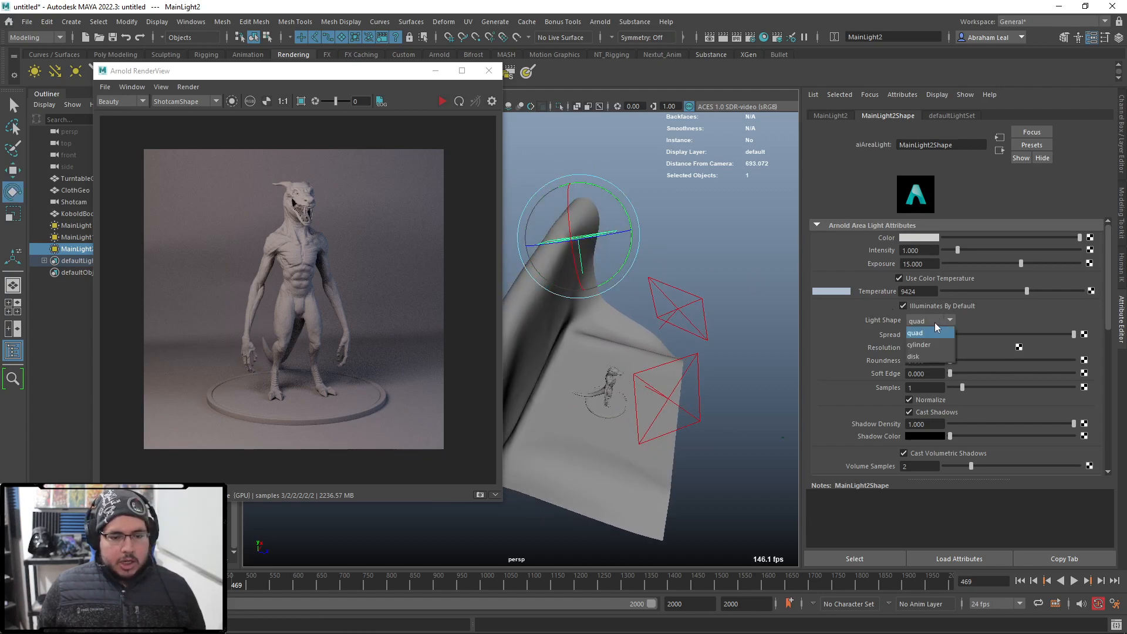
click(921, 348)
click(935, 321)
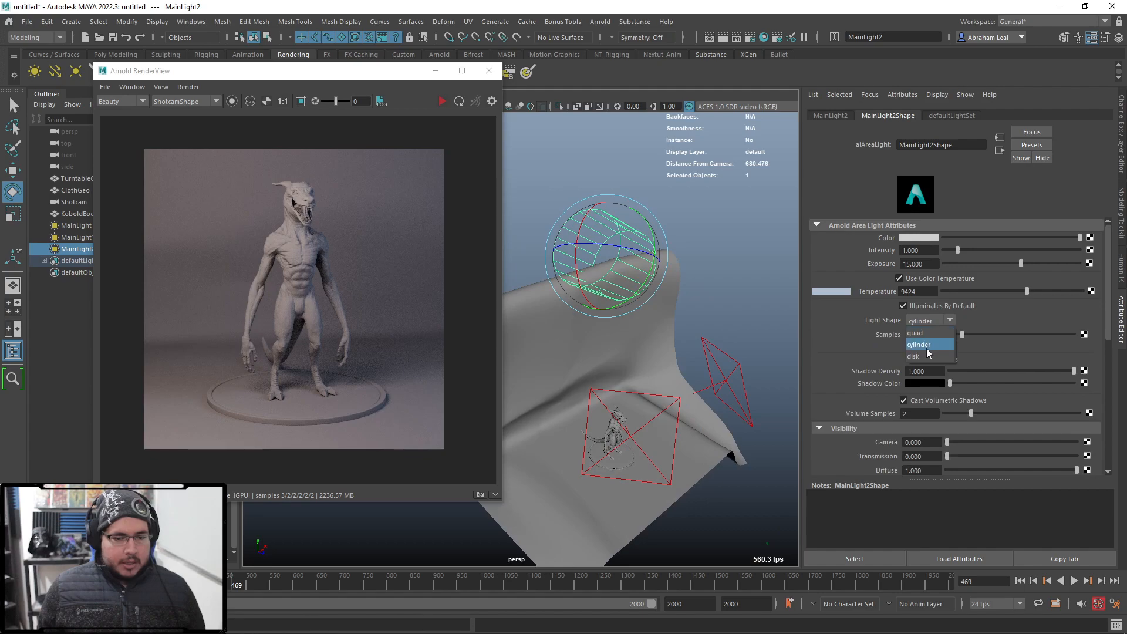
click(922, 360)
drag(636, 293, 620, 293)
click(442, 102)
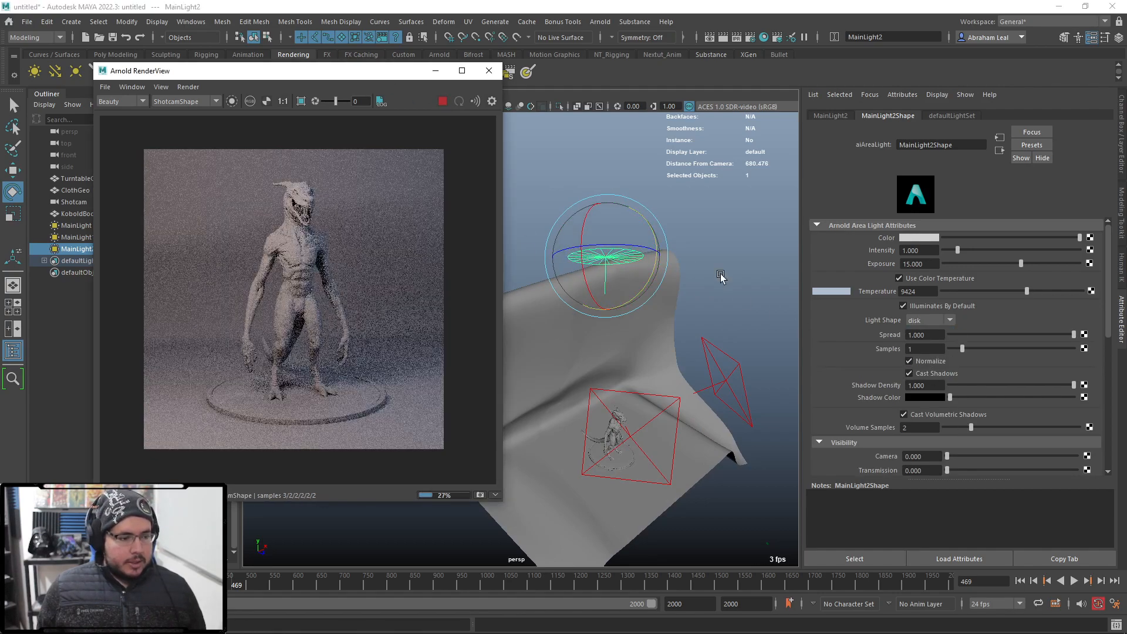
- Set the third area light's exposure to 18 and narrow its spread to about 0.048
click(916, 263)
text(18)
key(Return)
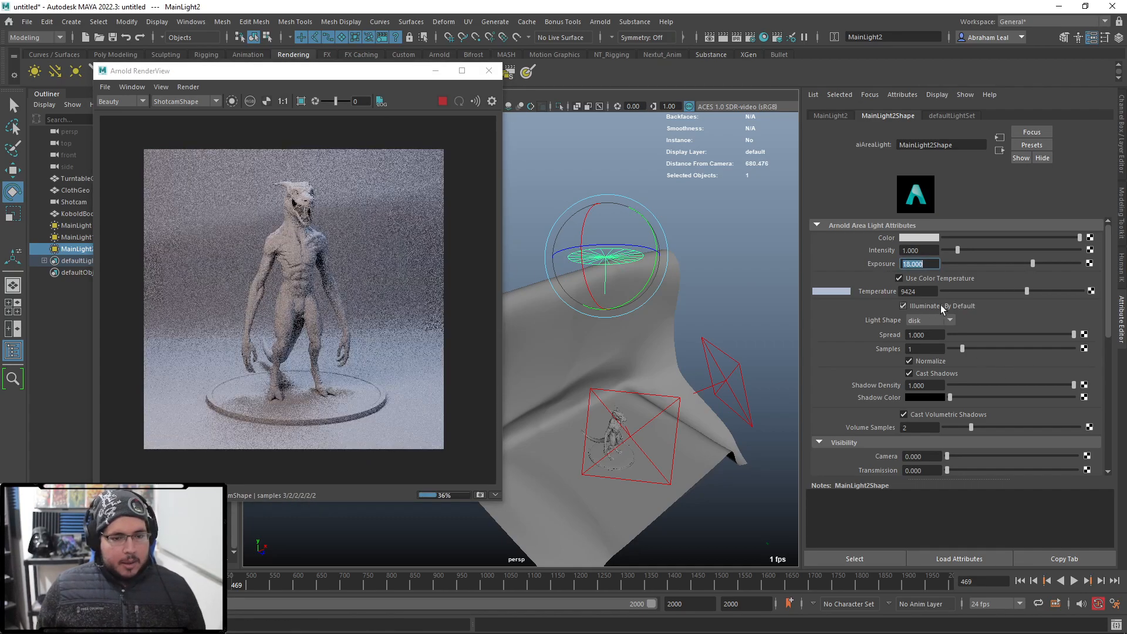
drag(1005, 333, 956, 333)
- Reposition the third area light near the backdrop's upper edge and tilt it down toward the kobold
alt+drag(656, 376, 573, 305)
key(w)
alt+drag(585, 250, 598, 300)
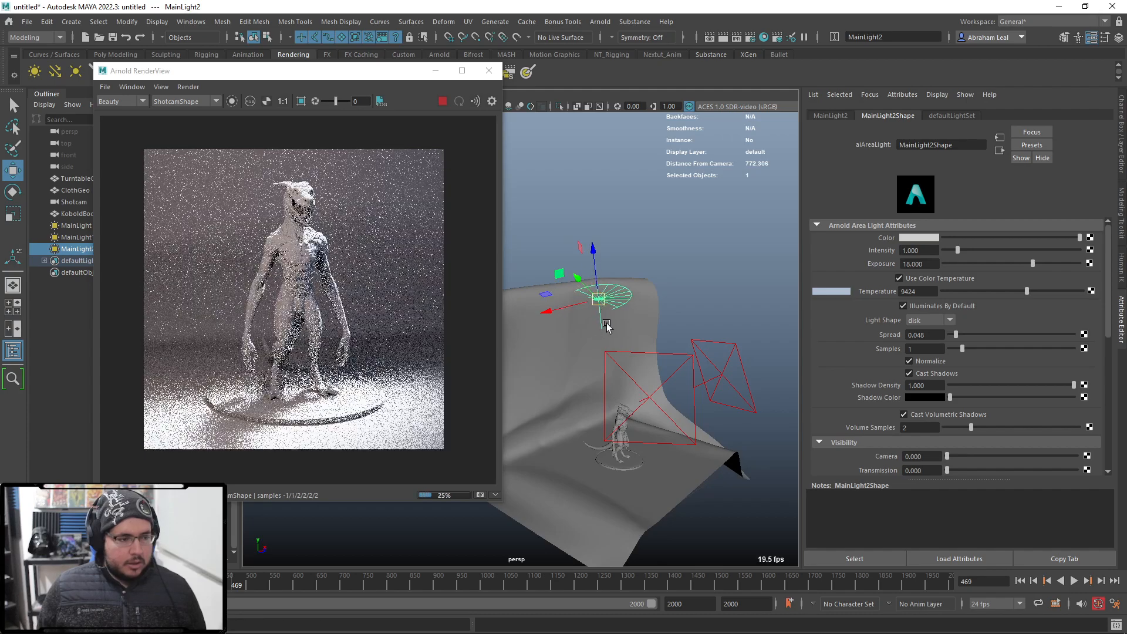
mouse_move(394, 302)
mouse_down()
mouse_move(324, 309)
mouse_move(381, 300)
mouse_up()
alt+drag(673, 334, 626, 355)
key(e)
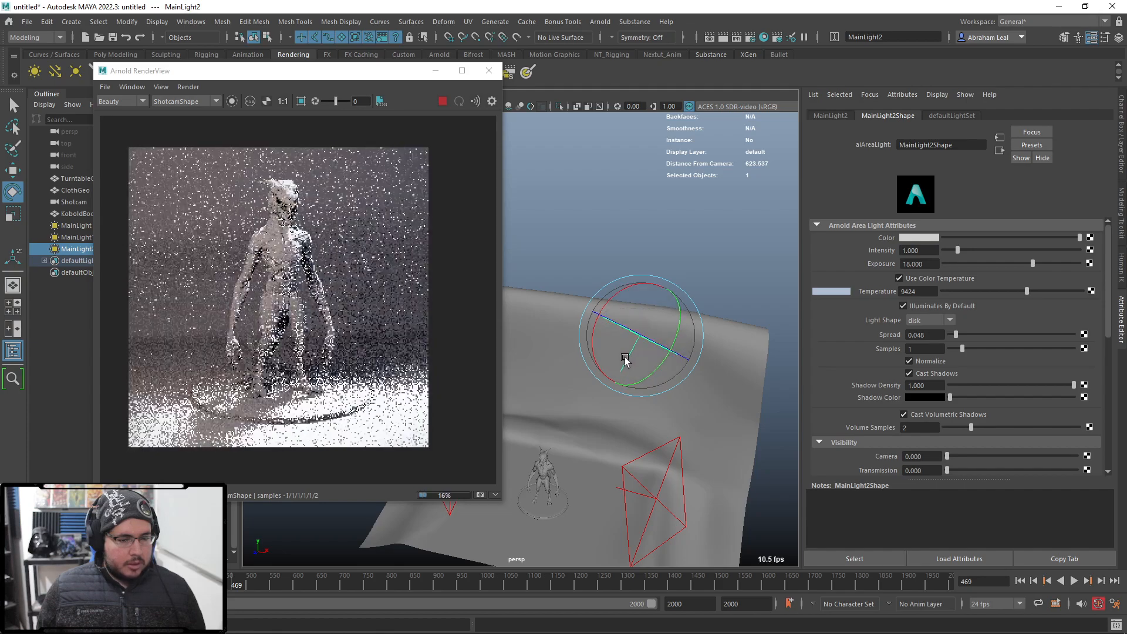
- Bring the third area light lower over the kobold, adjust its tilt and reduce its exposure to about 13.04
drag(1032, 264, 999, 265)
alt+middle_drag(667, 402, 705, 306)
key(w)
drag(680, 241, 668, 323)
key(e)
mouse_move(607, 306)
mouse_down()
mouse_move(611, 291)
mouse_move(610, 301)
mouse_up()
drag(999, 262, 1013, 263)
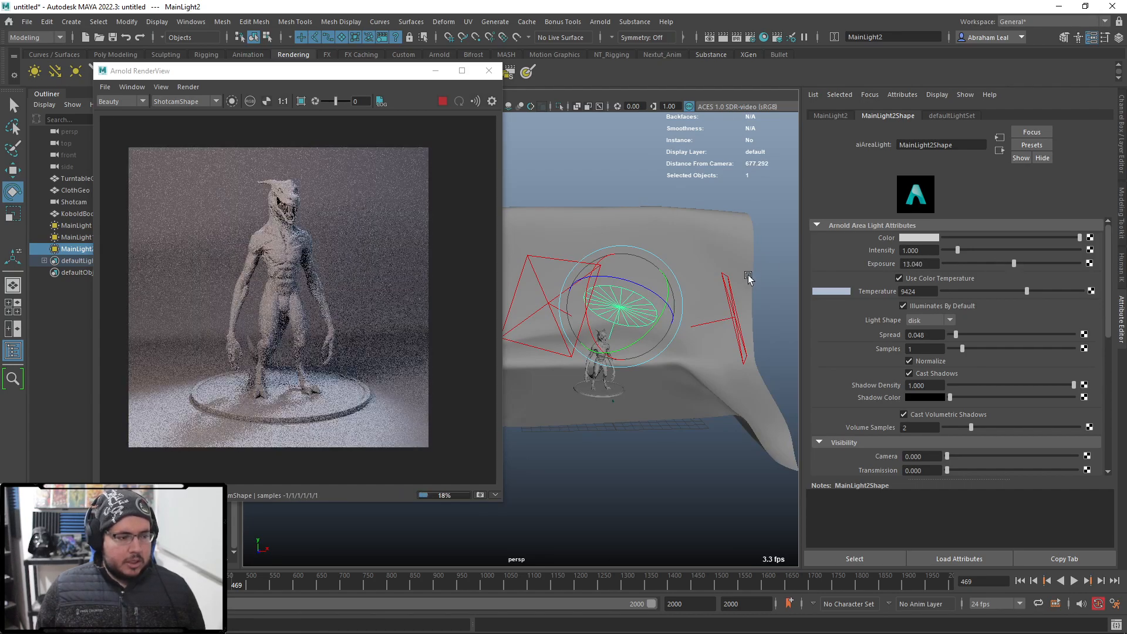
- Raise the third area light higher above the kobold and tilt its disk to aim down at the figure
alt+drag(750, 276, 719, 283)
key(w)
drag(625, 315, 581, 279)
key(e)
alt+drag(587, 295, 646, 307)
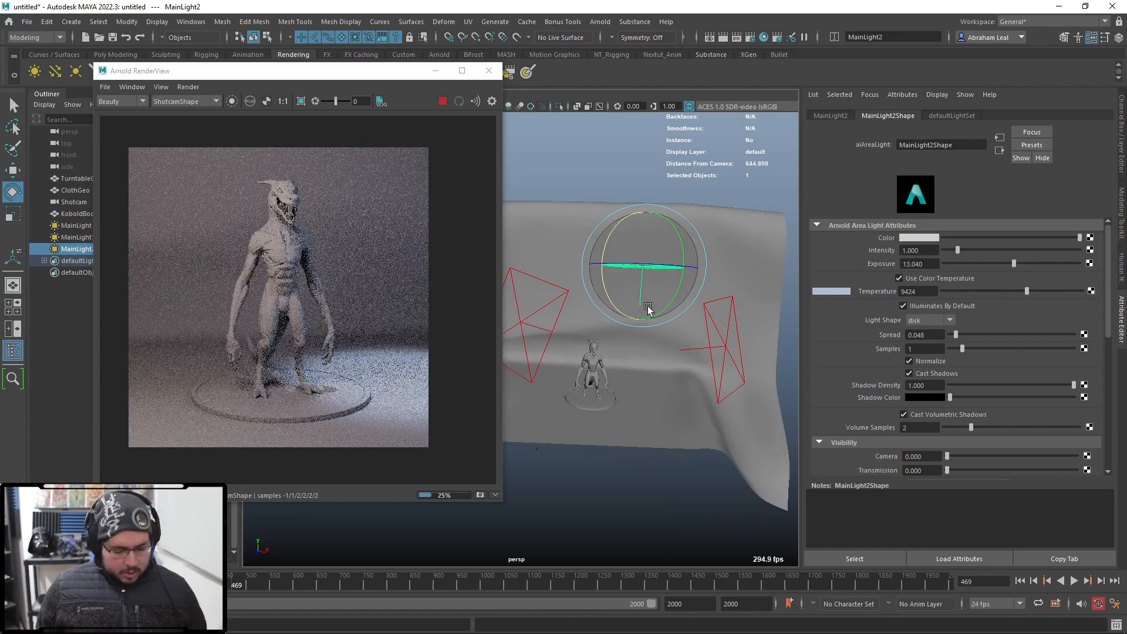
key(t)
key(r)
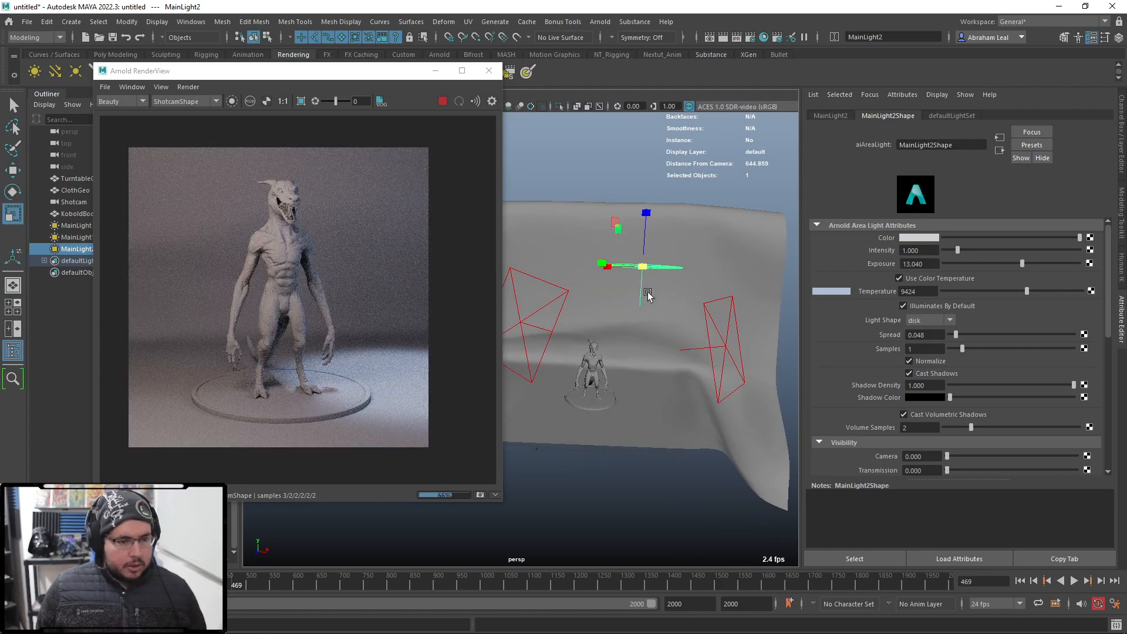
key(e)
mouse_move(641, 312)
mouse_down()
mouse_move(561, 307)
mouse_move(629, 310)
mouse_up()
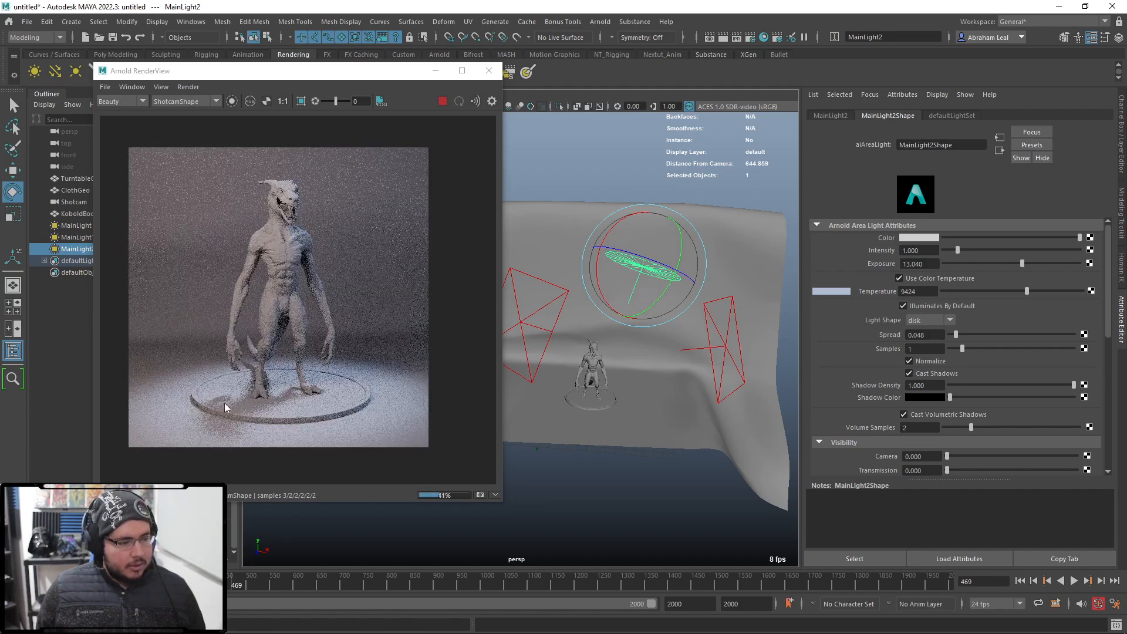
- Examine the three-light render of the kobold from close up to full figure and stop the live render
scroll(309, 233, up, 4)
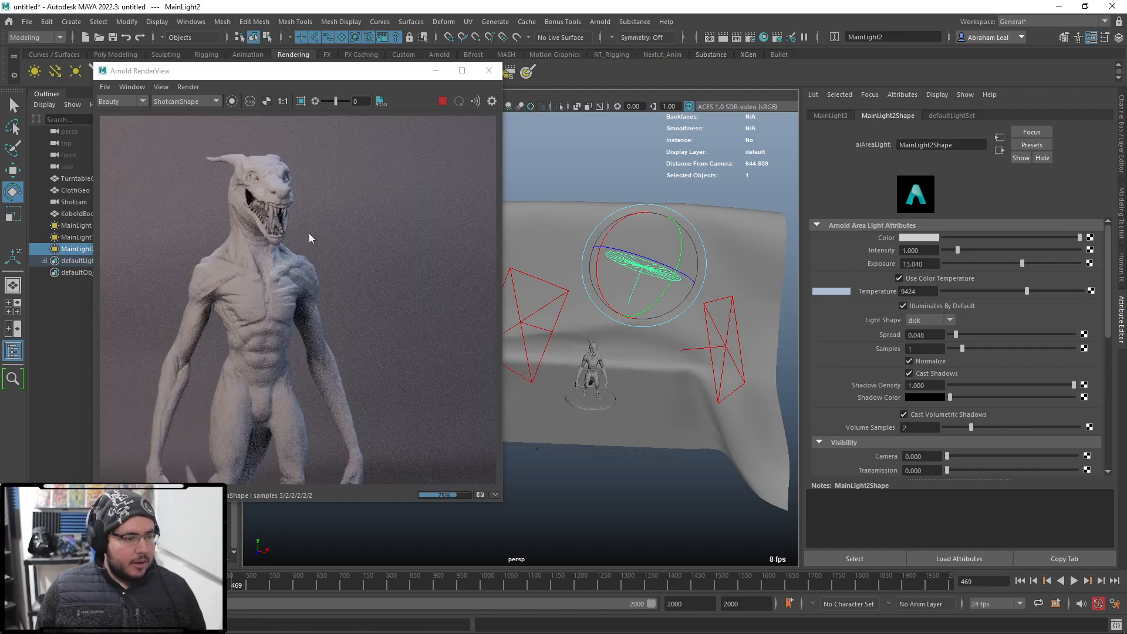
scroll(311, 231, down, 5)
scroll(378, 284, up, 1)
scroll(375, 278, up, 2)
click(439, 102)
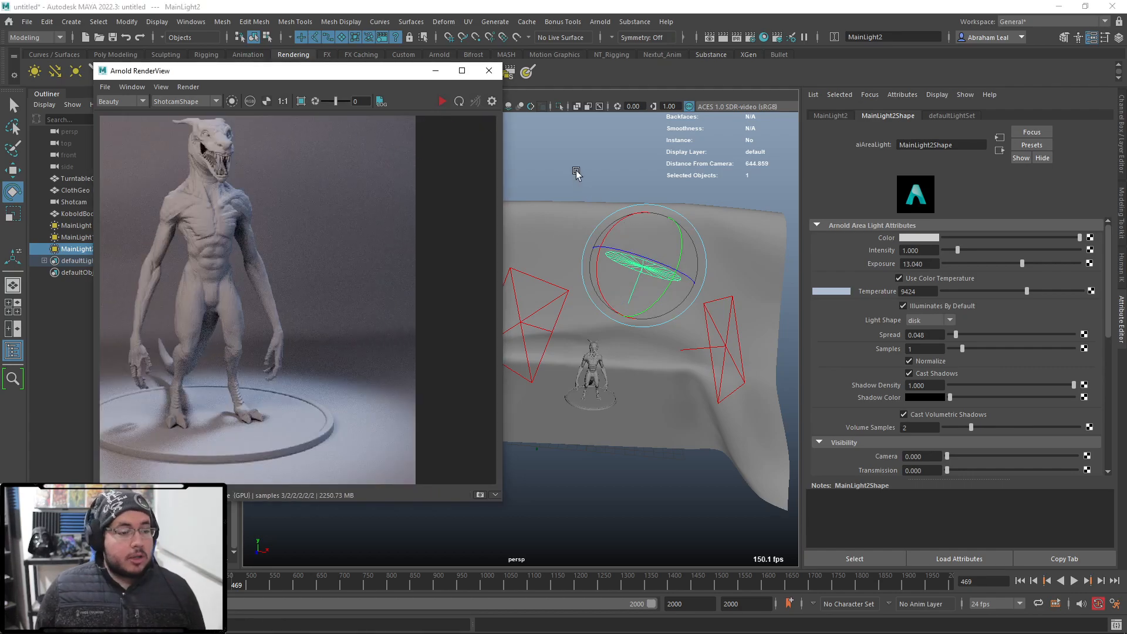
scroll(291, 246, down, 2)
middle_drag(300, 303, 322, 320)
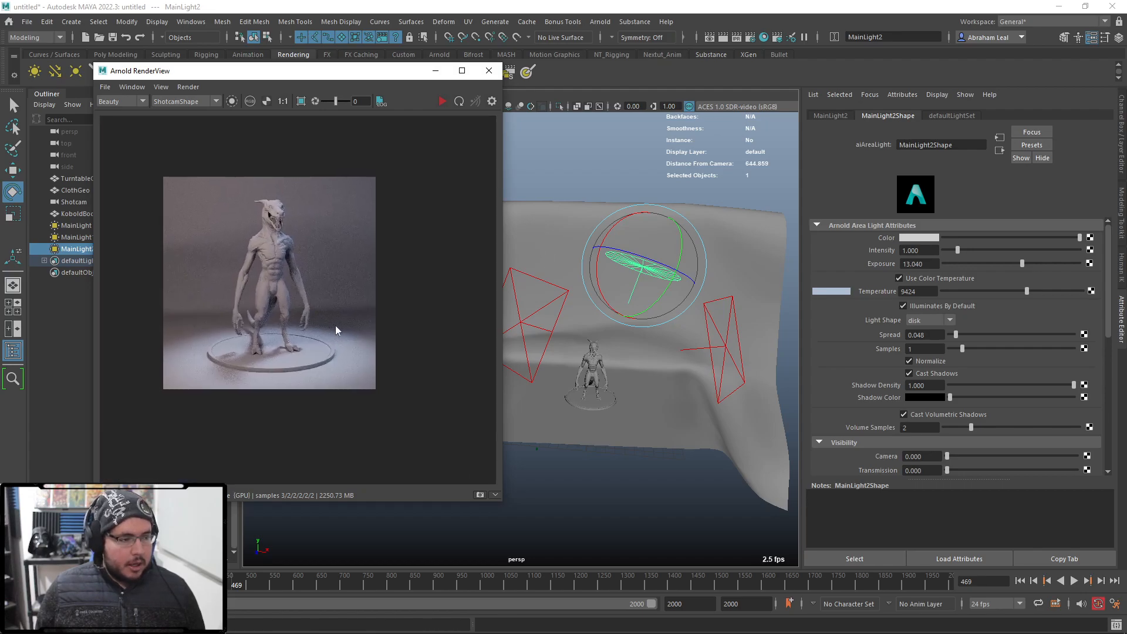
- Try assigning a new Lambert material to the kobold mesh
scroll(587, 405, up, 5)
alt+drag(586, 431, 635, 302)
click(639, 305)
right_drag(651, 247, 628, 536)
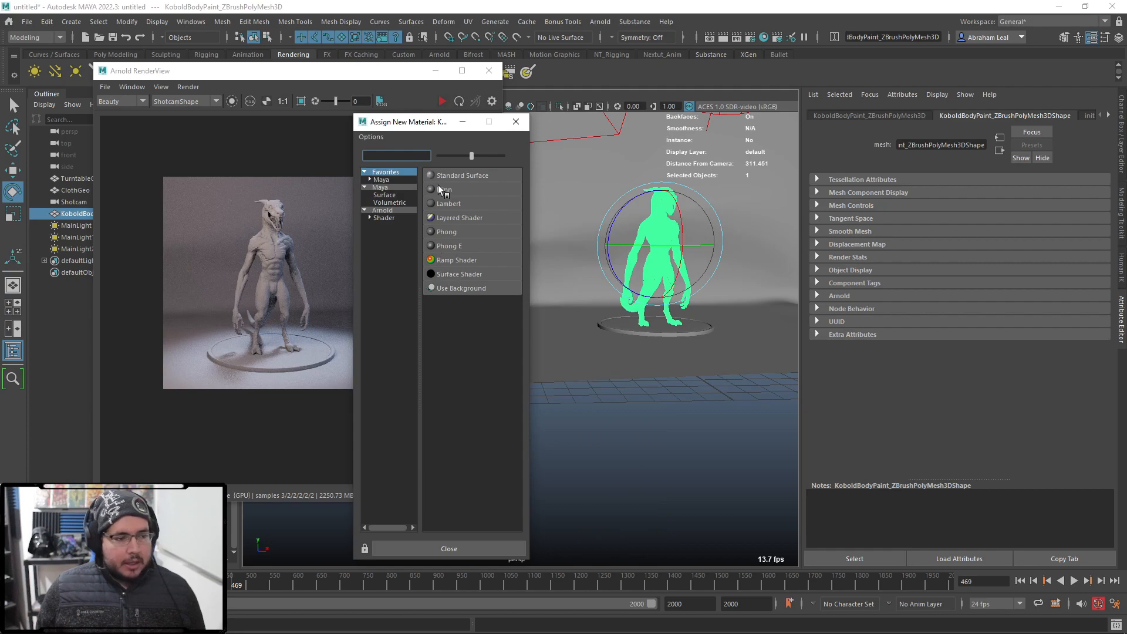
click(458, 203)
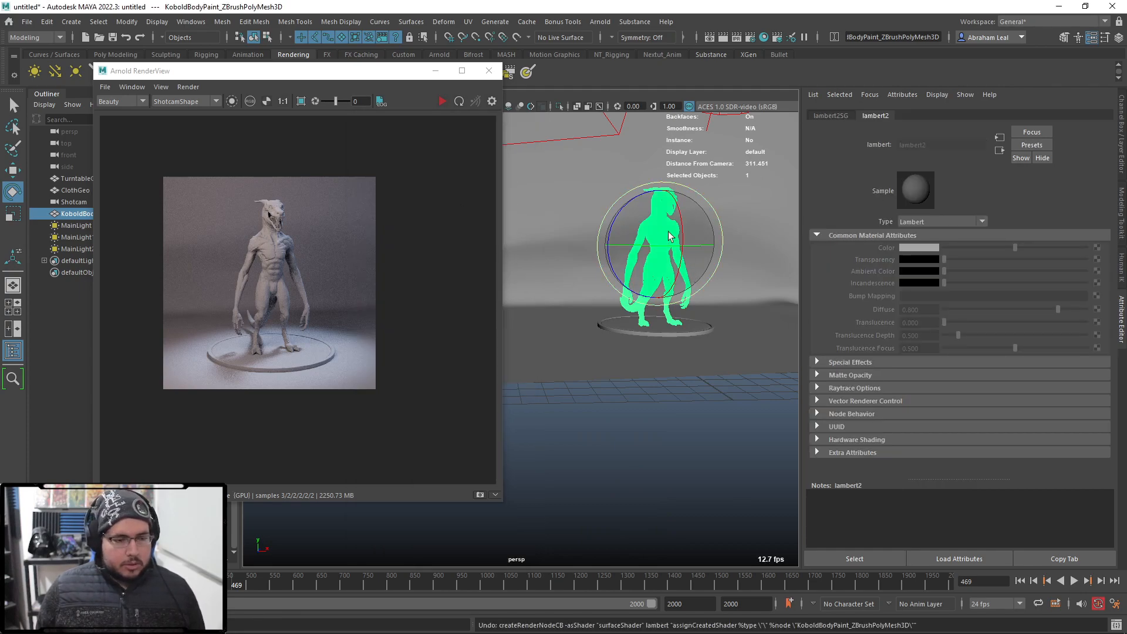
- Assign a new aiStandardSurface material to the kobold mesh and name it M_ClayMaterial
click(668, 229)
right_drag(667, 229, 643, 521)
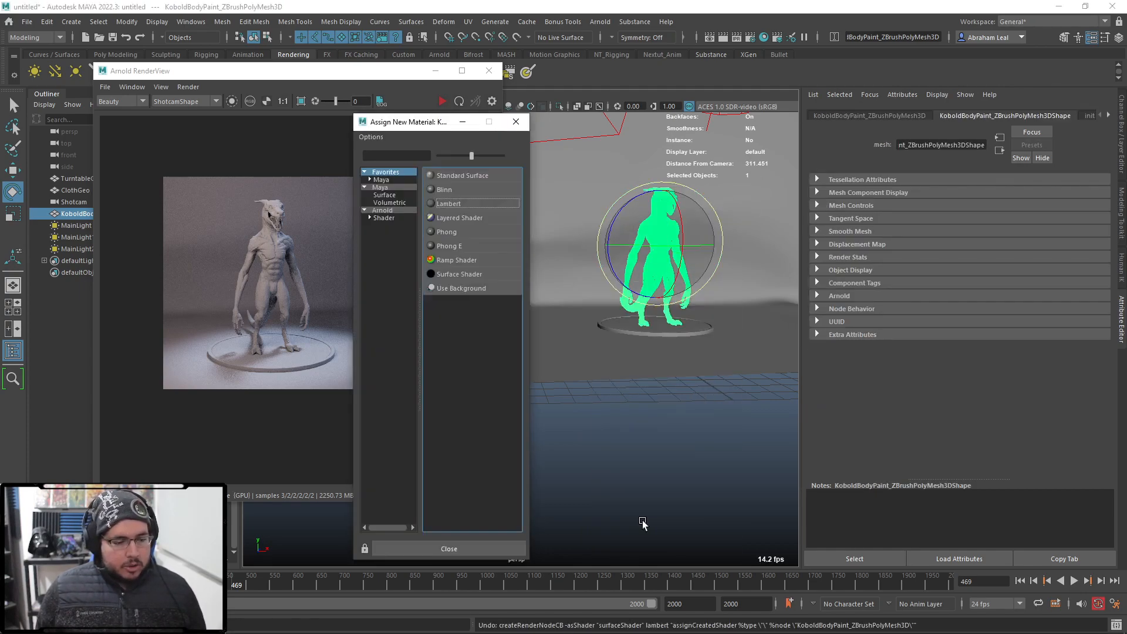
click(388, 212)
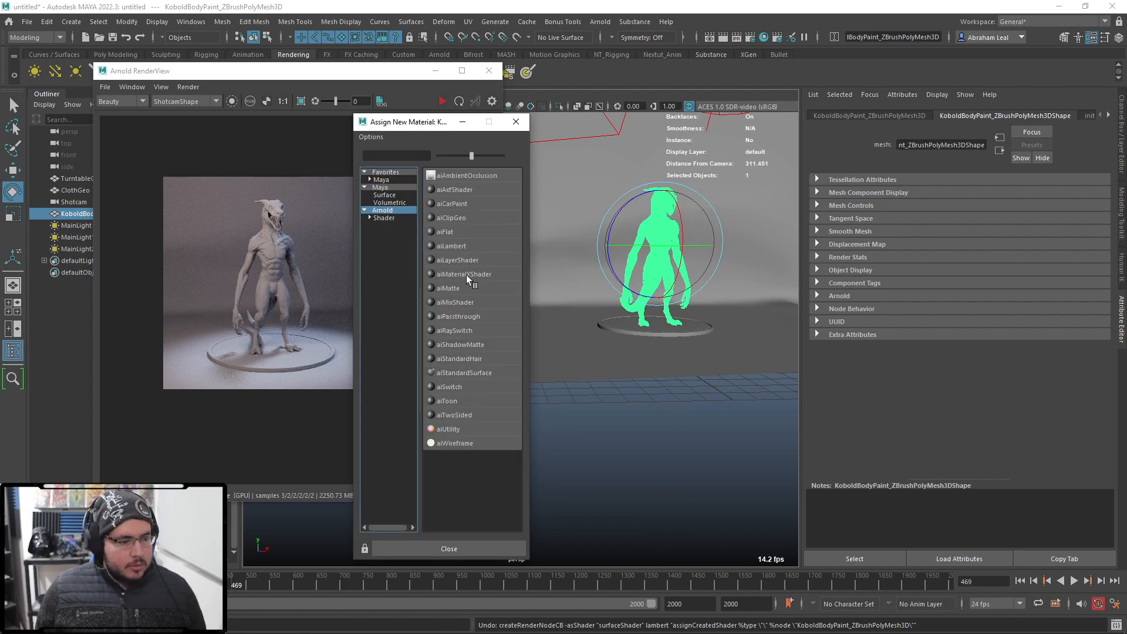
click(459, 373)
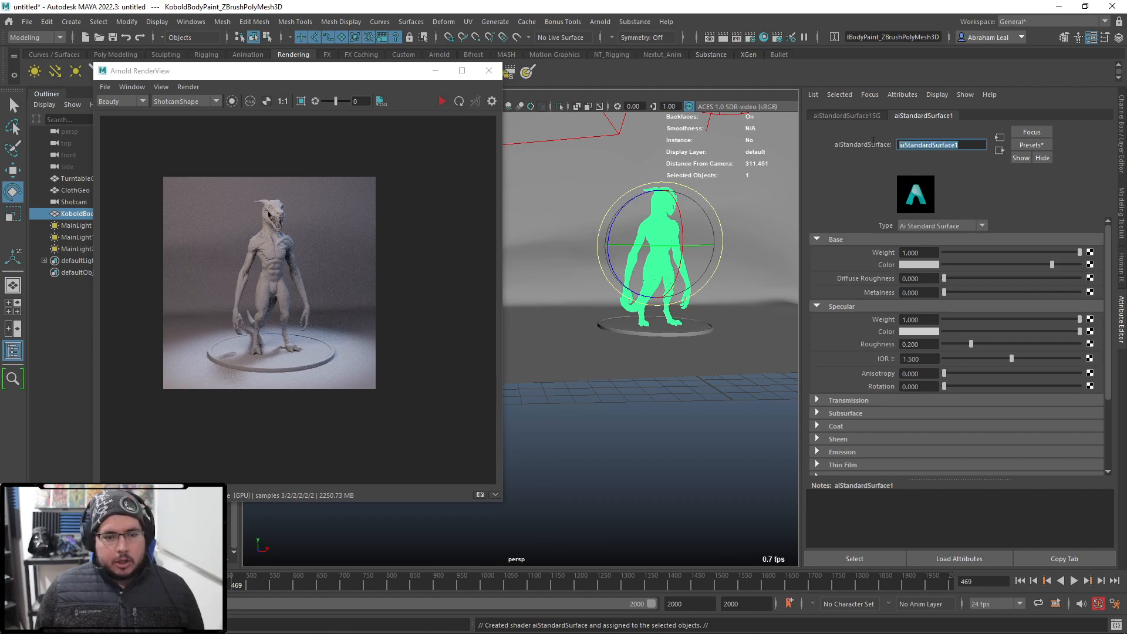
text(M_Clay)
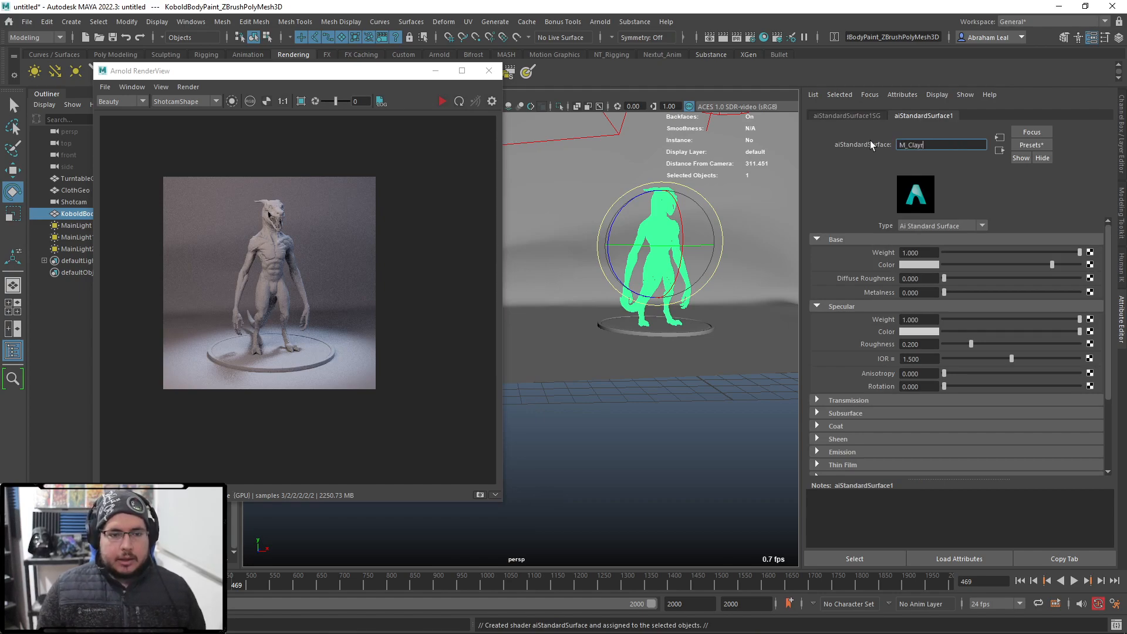
text(Mat)
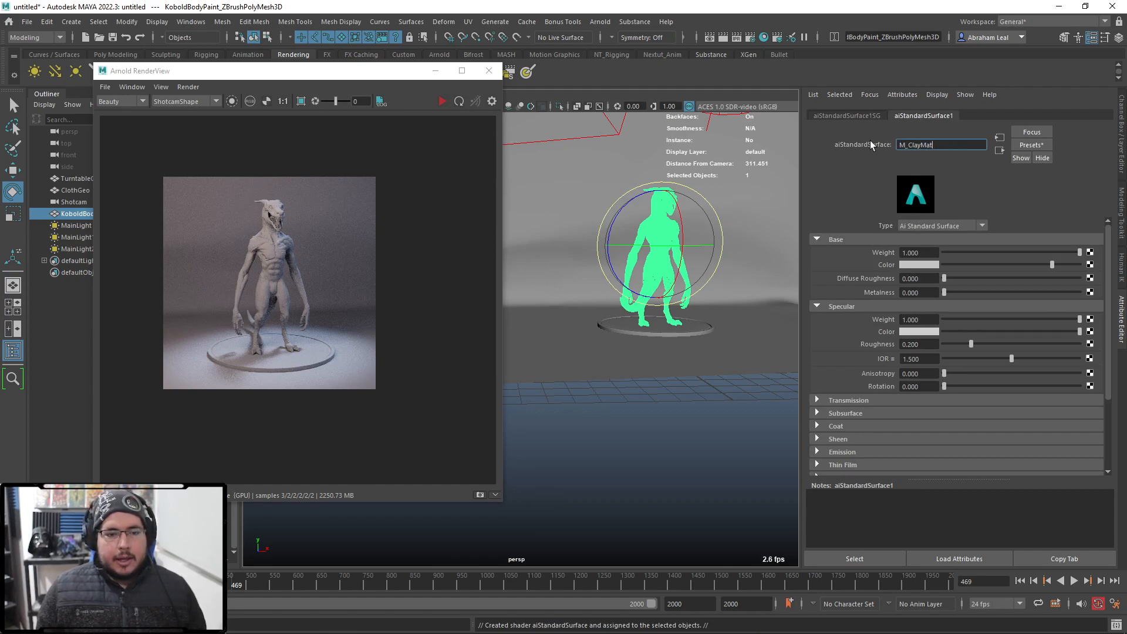
text(erial)
key(Return)
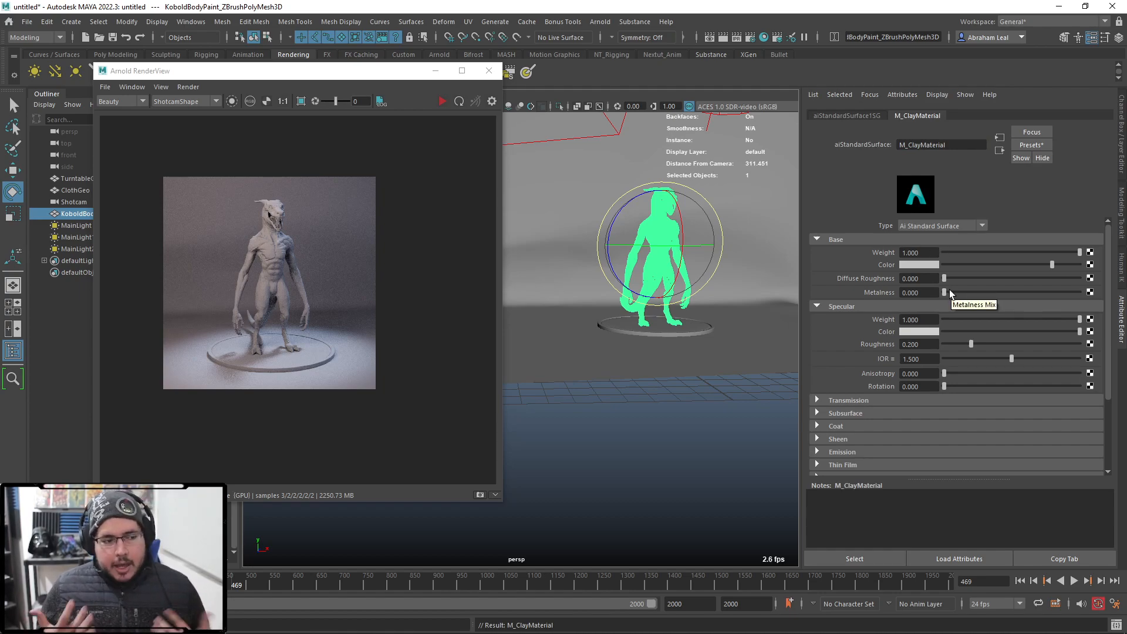
- Set the clay material's base color to a dark reddish brown with a hue of about 18.46 and restart the live render
scroll(269, 298, up, 4)
middle_drag(269, 299, 359, 318)
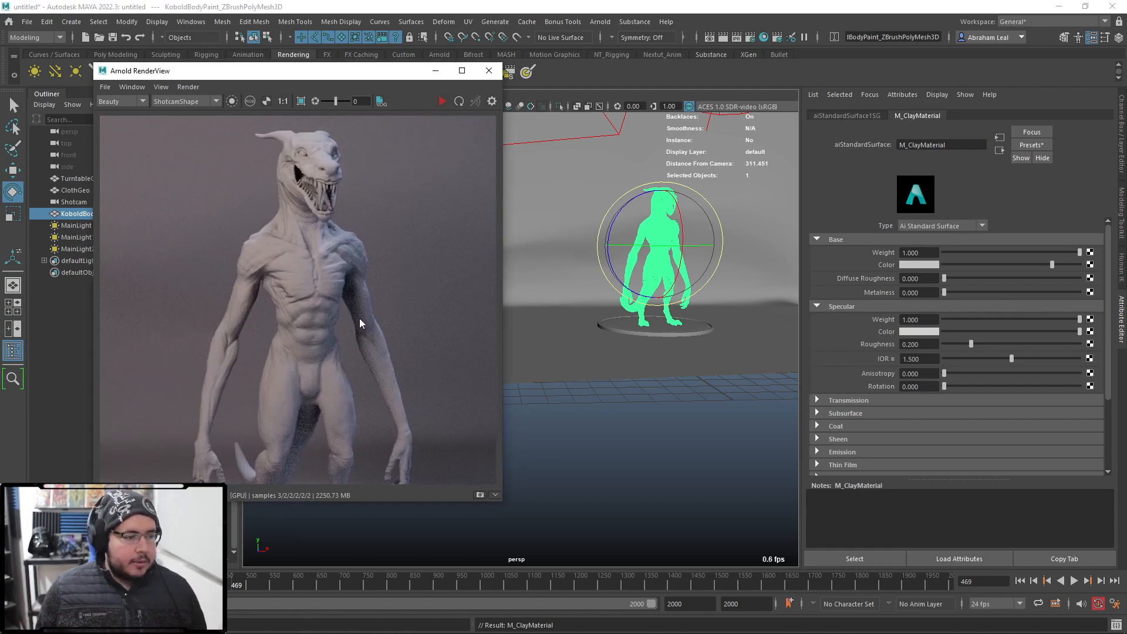
scroll(358, 317, up, 3)
middle_drag(226, 176, 276, 280)
scroll(278, 282, down, 2)
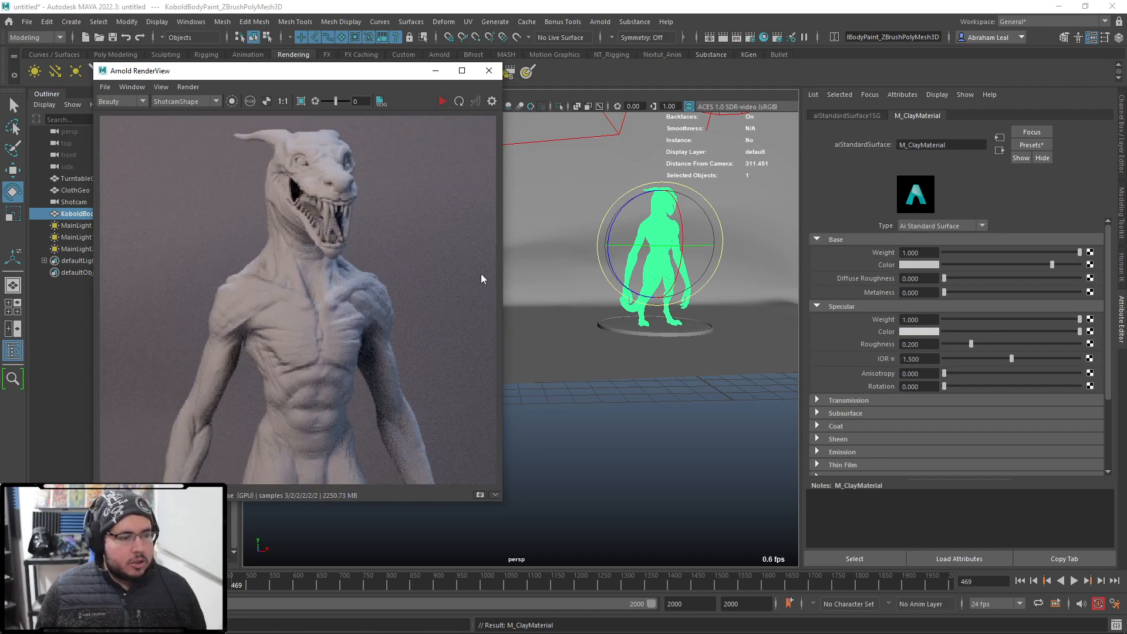
click(919, 264)
click(916, 240)
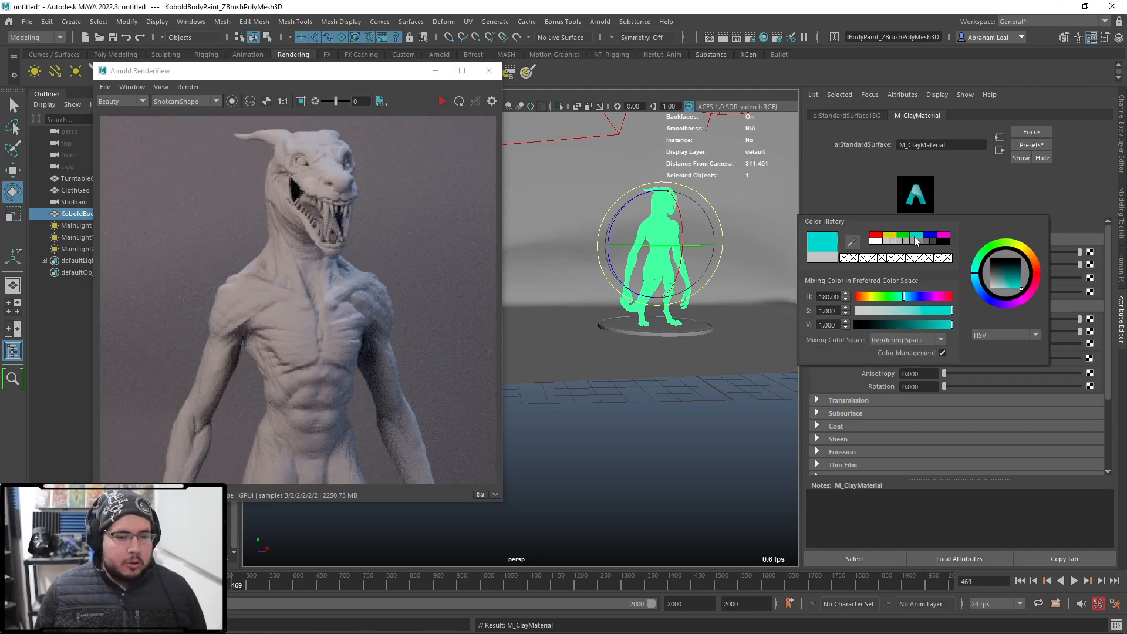
click(874, 237)
click(864, 297)
click(926, 309)
click(911, 311)
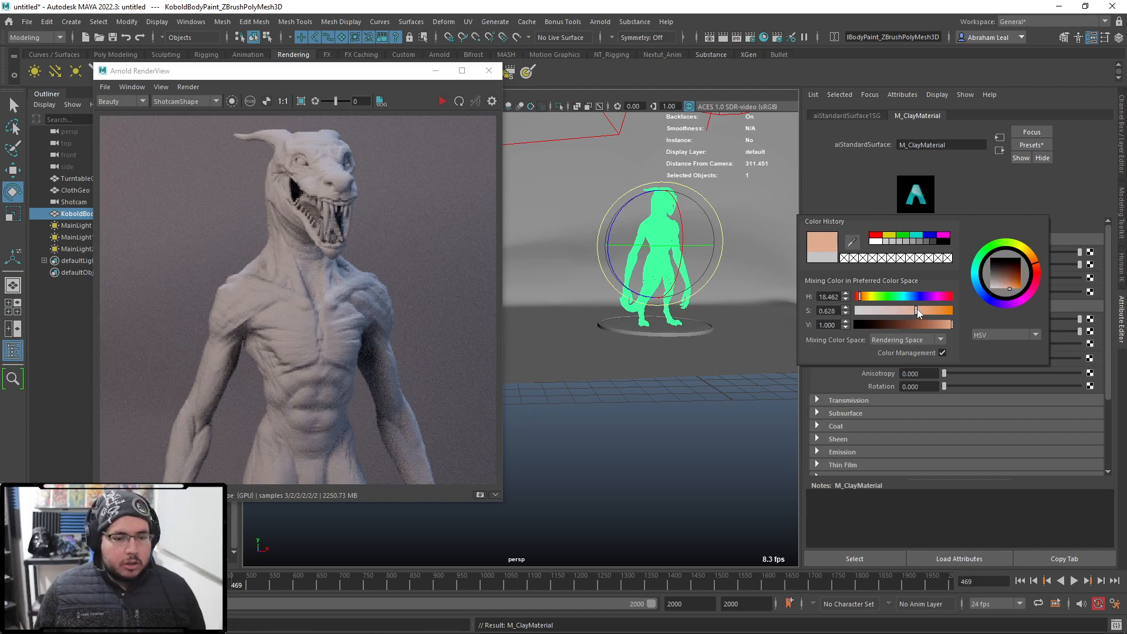
drag(911, 324, 916, 322)
click(442, 101)
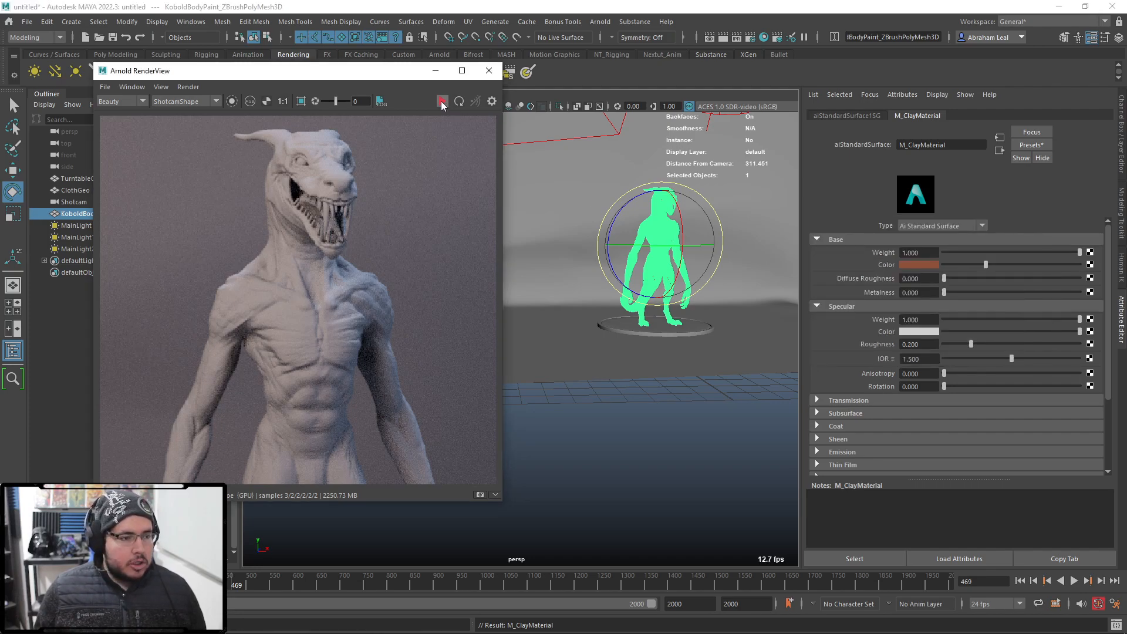
click(441, 101)
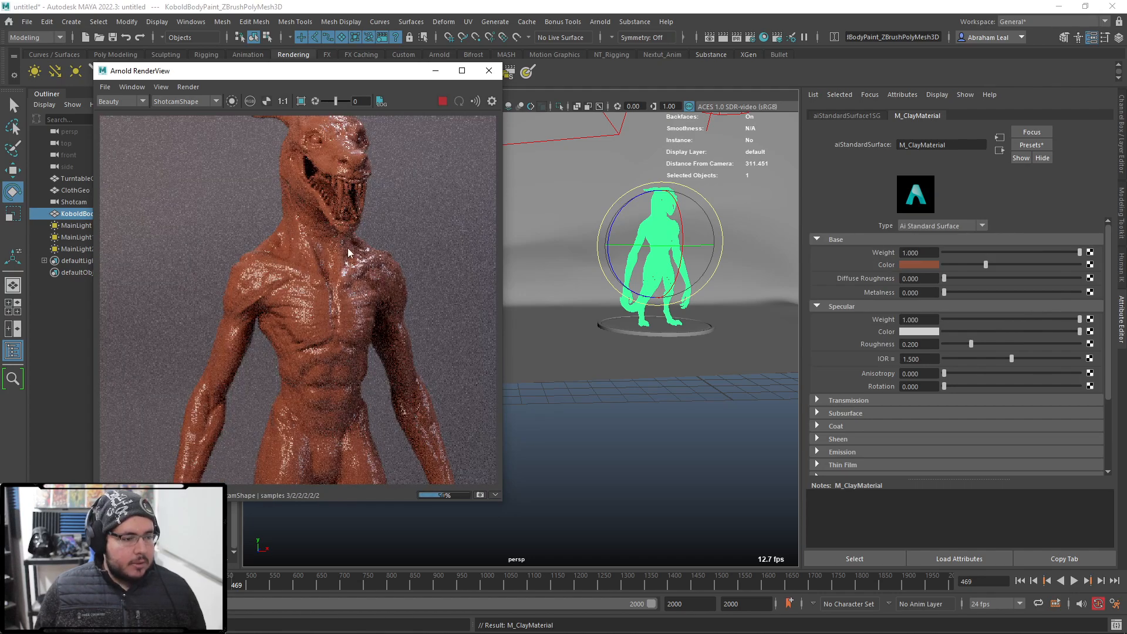
- Reduce the base color's saturation to about 0.487 and raise the clay material's specular roughness to about 0.459
scroll(347, 253, up, 2)
click(919, 265)
drag(911, 311, 893, 311)
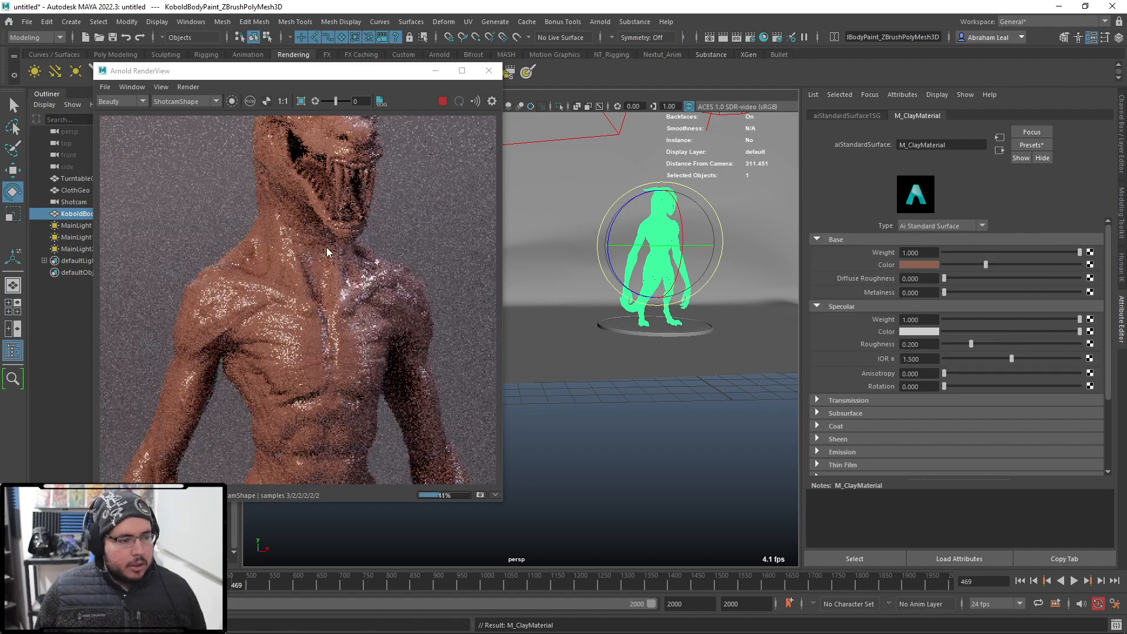
scroll(327, 251, down, 2)
drag(970, 344, 1005, 341)
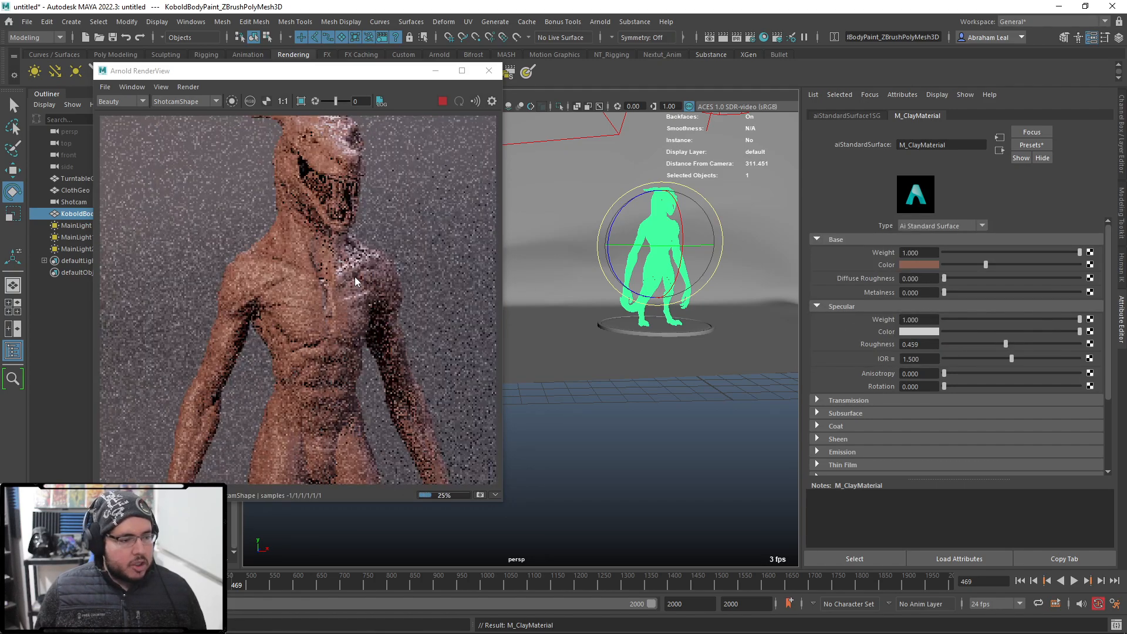
- Examine the clay material's highlights in the render, both on the full figure and close up on the chest and jaw
scroll(354, 276, down, 3)
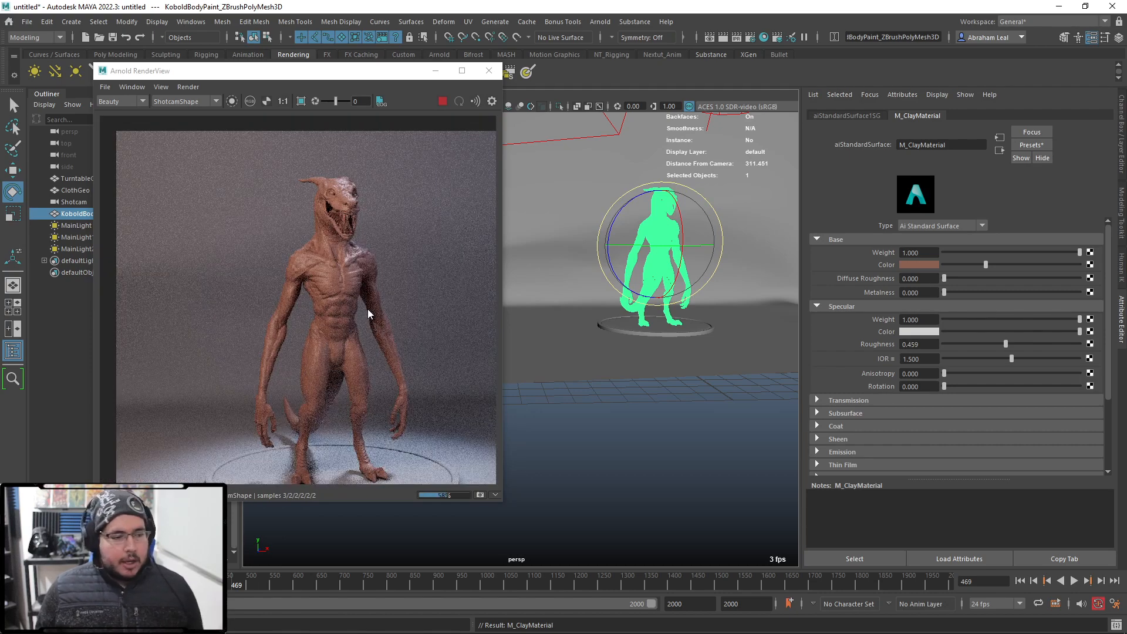
scroll(359, 293, up, 3)
scroll(332, 253, down, 2)
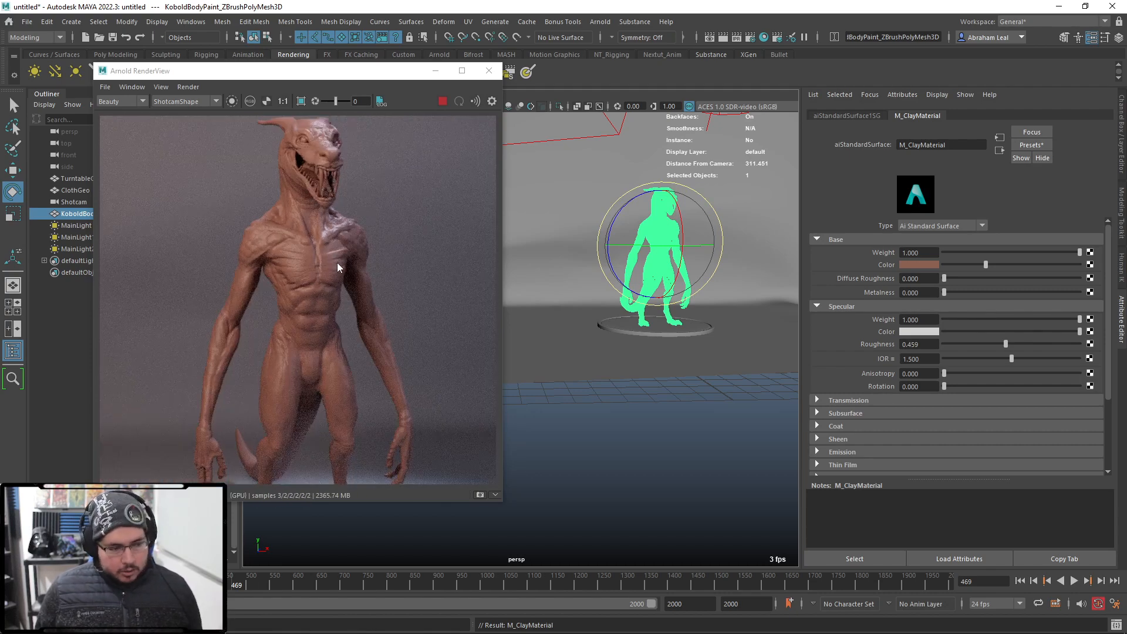
scroll(338, 258, up, 3)
middle_drag(341, 258, 347, 348)
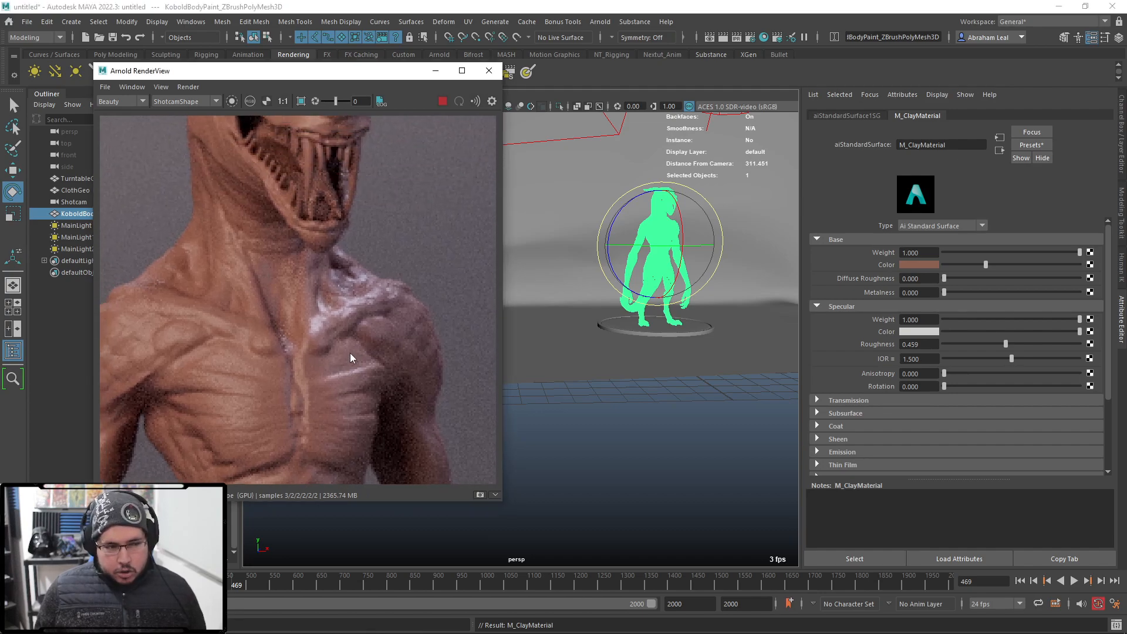
scroll(345, 345, down, 1)
scroll(314, 267, down, 2)
- Set the clay material's subsurface weight to 1 and its subsurface color to the same reddish brown as the base color
scroll(955, 357, down, 3)
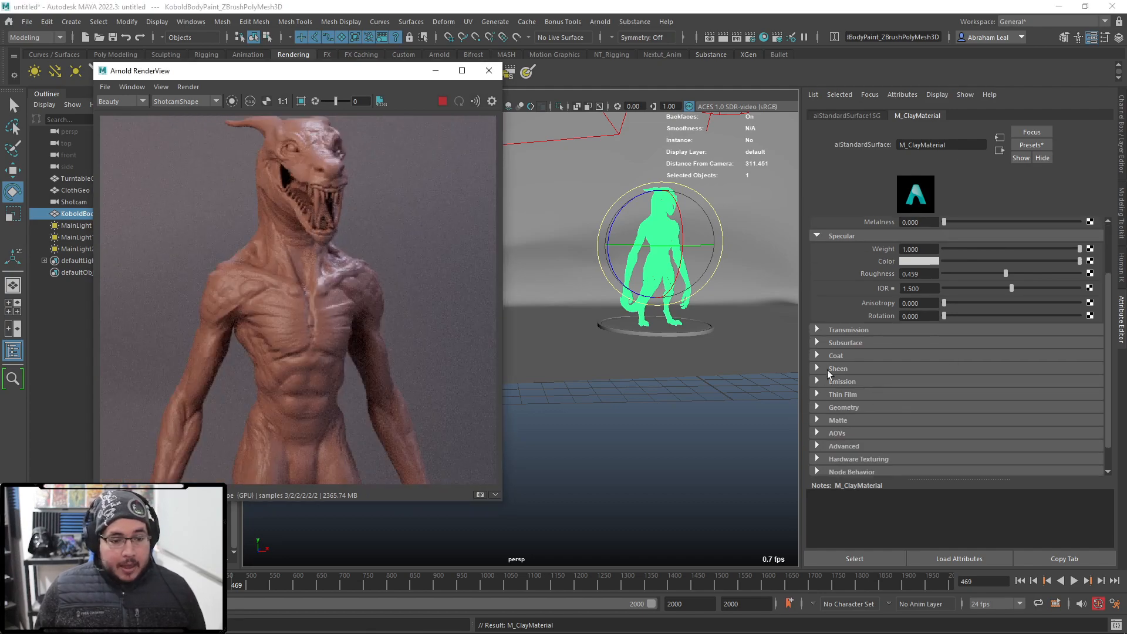
click(818, 343)
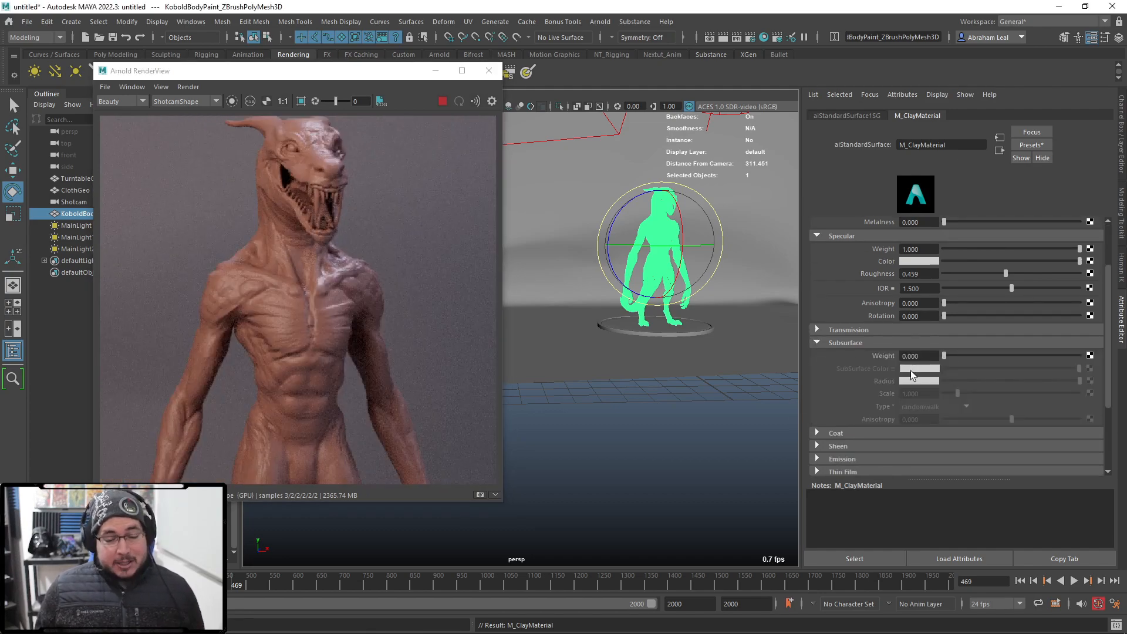
drag(944, 356, 1080, 356)
scroll(884, 282, up, 2)
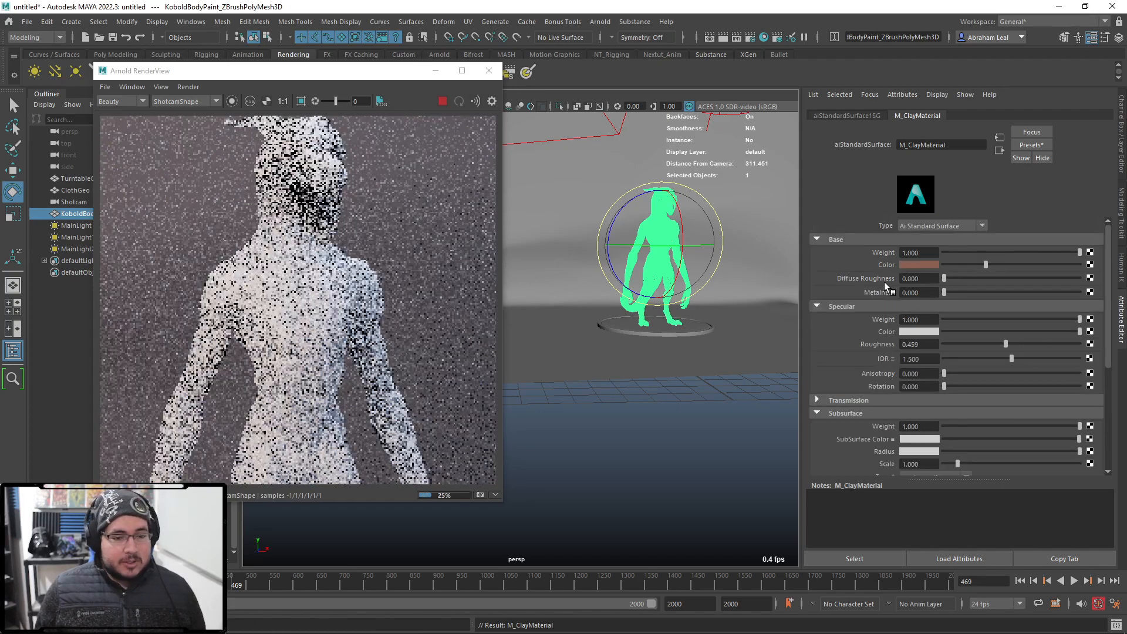
scroll(858, 379, down, 4)
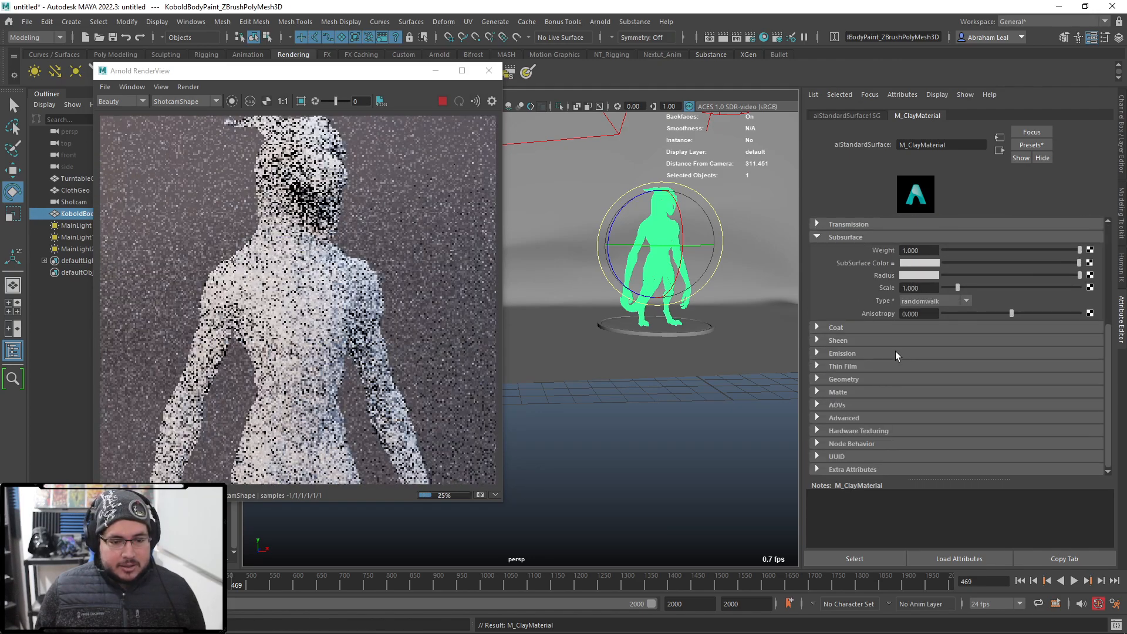
click(917, 297)
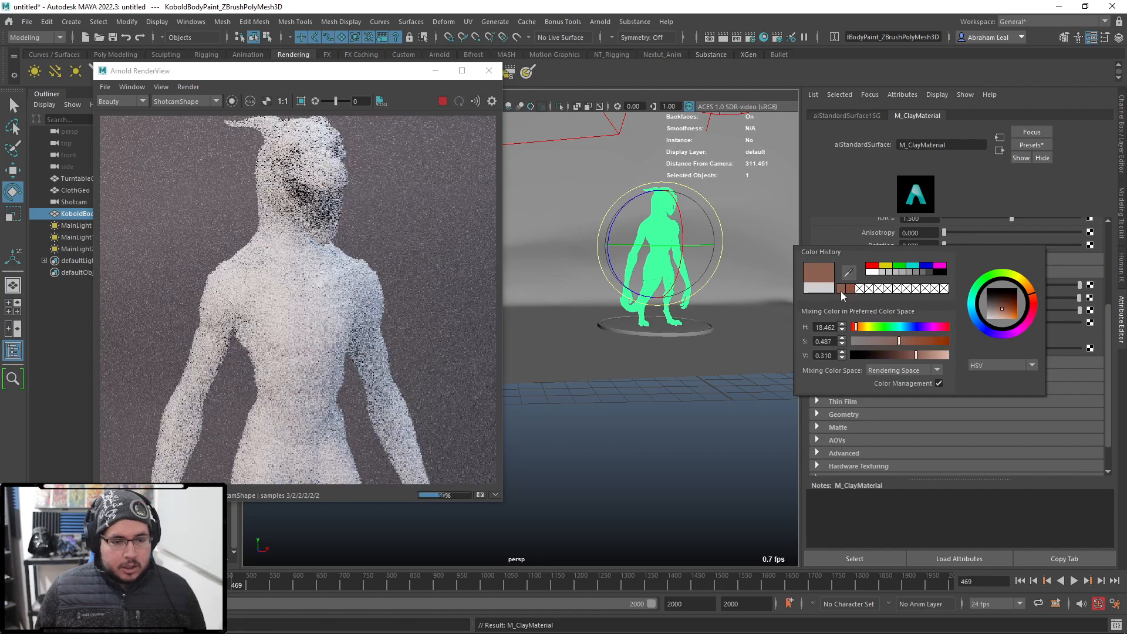
click(841, 292)
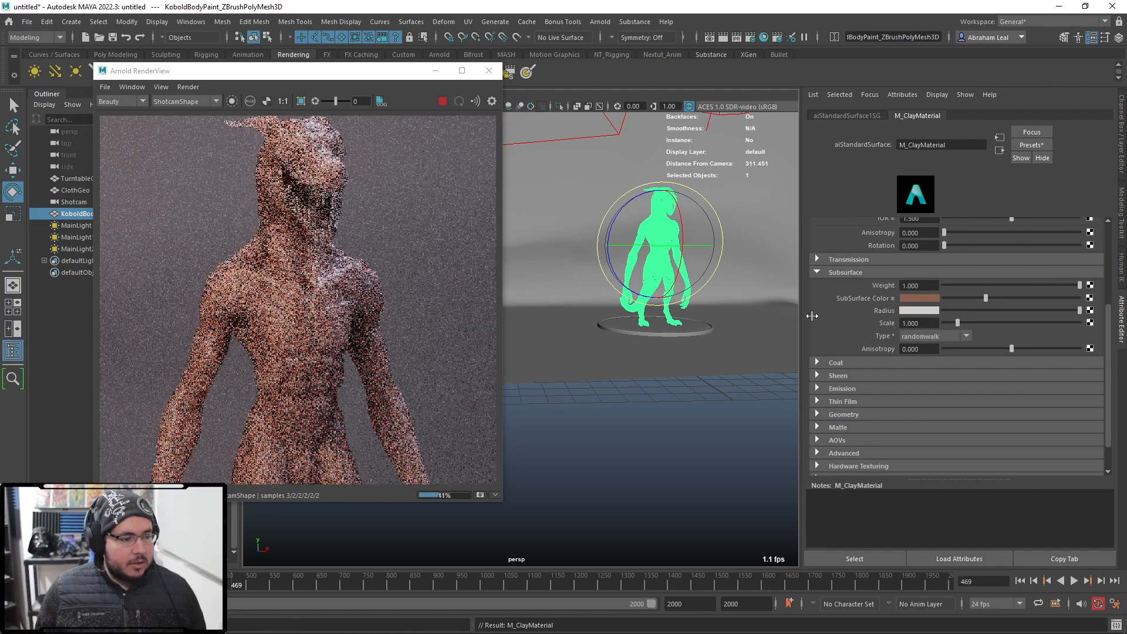
- Set the clay material's subsurface radius color to the reddish brown from the color history and check the torso and head in the render
click(913, 312)
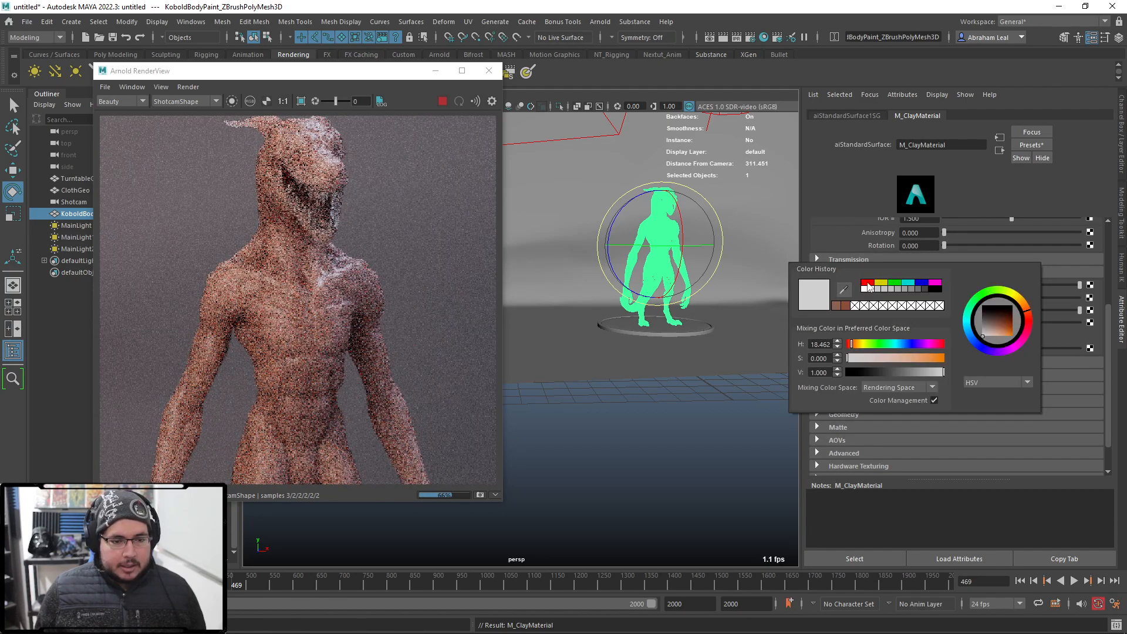
click(845, 306)
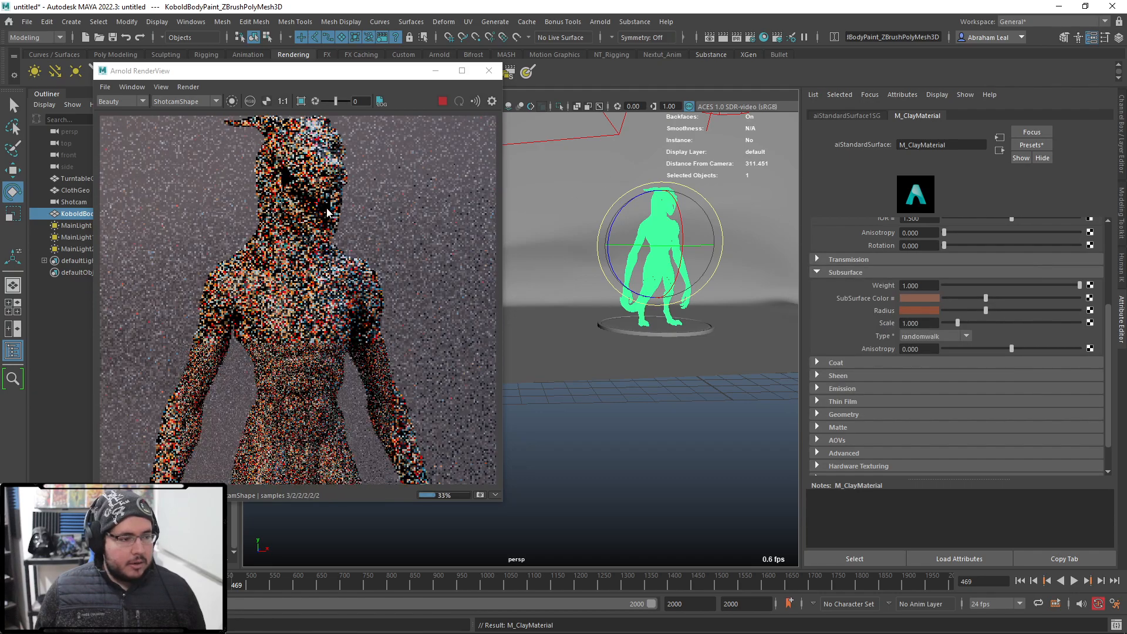
scroll(234, 270, up, 5)
scroll(315, 219, down, 10)
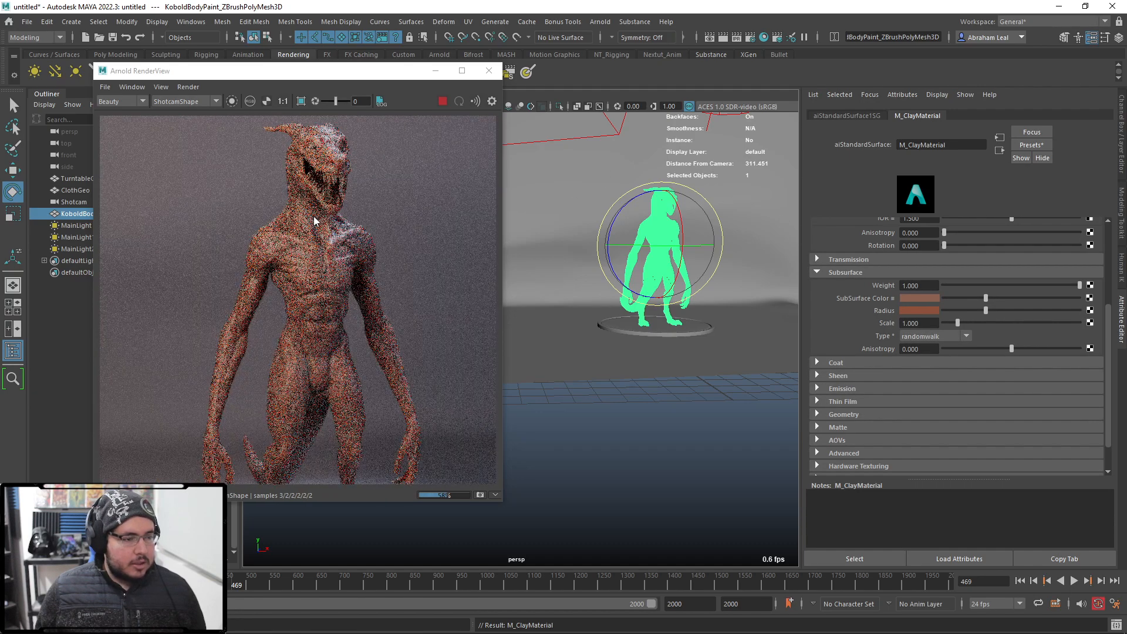
scroll(316, 260, up, 4)
scroll(323, 265, up, 2)
scroll(332, 268, down, 2)
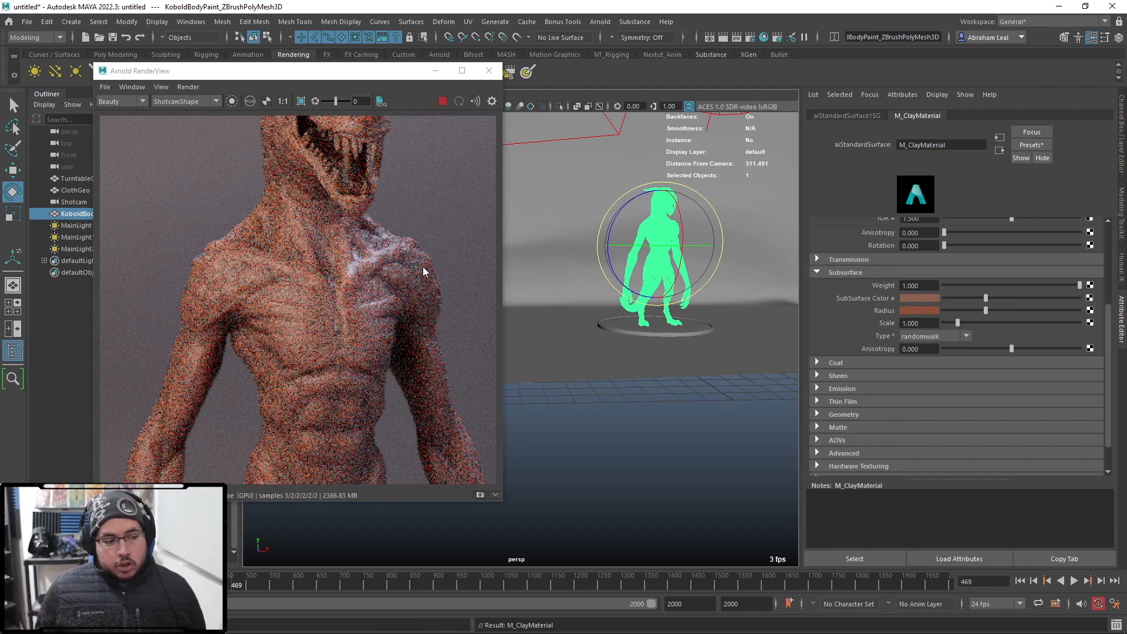
scroll(426, 272, down, 5)
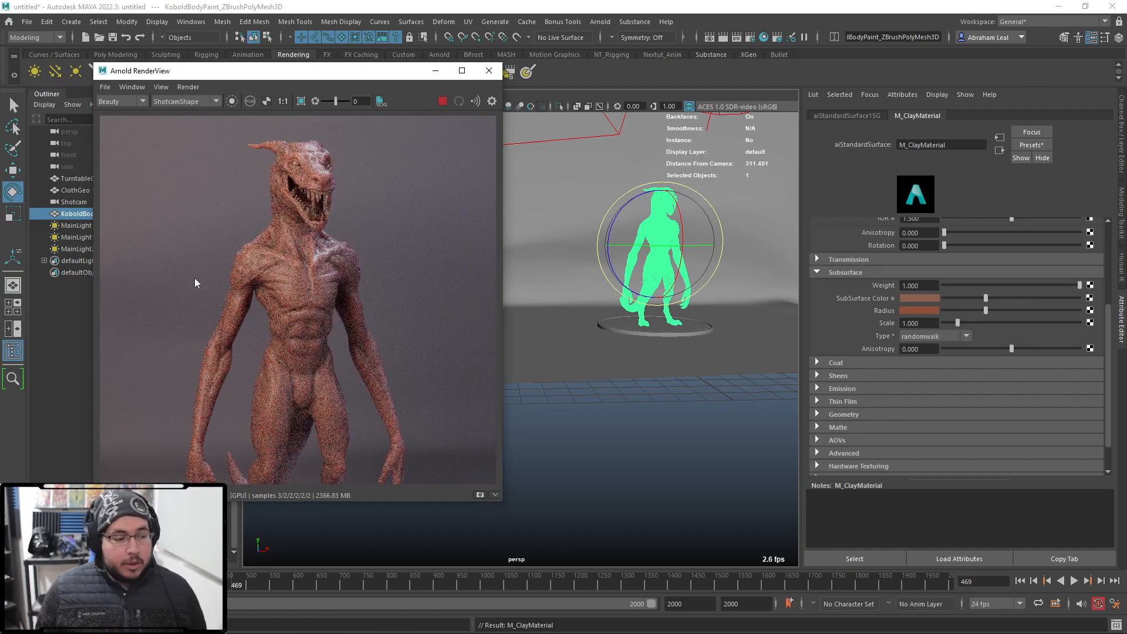
- Set the clay material's subsurface scale to 0.2
scroll(200, 271, up, 3)
click(931, 323)
scroll(343, 309, down, 3)
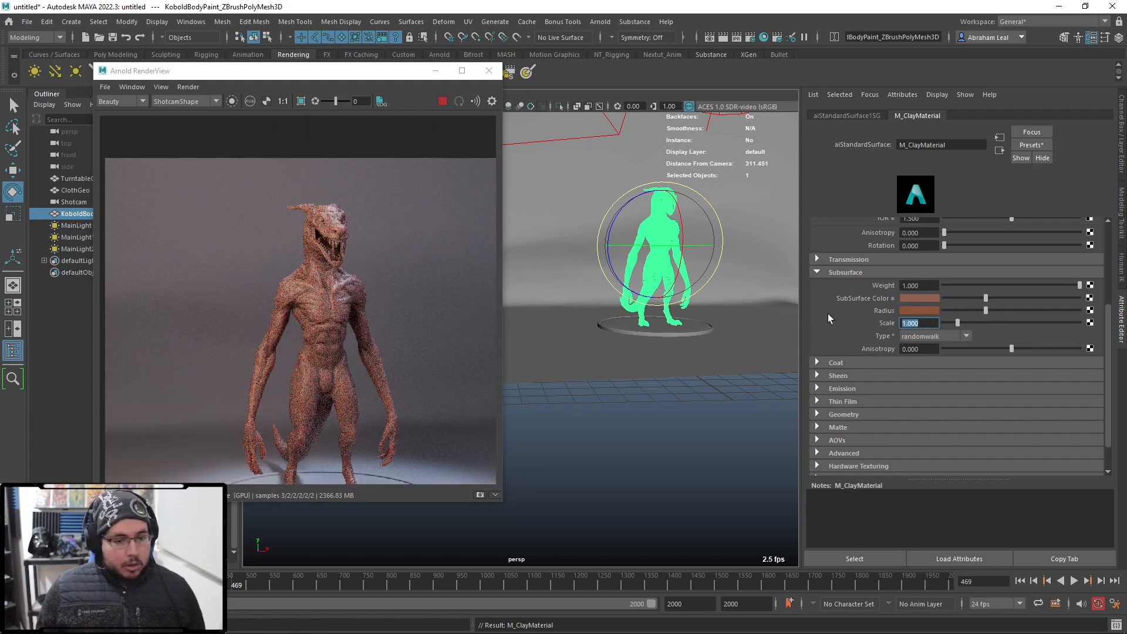
text(0.2)
key(Return)
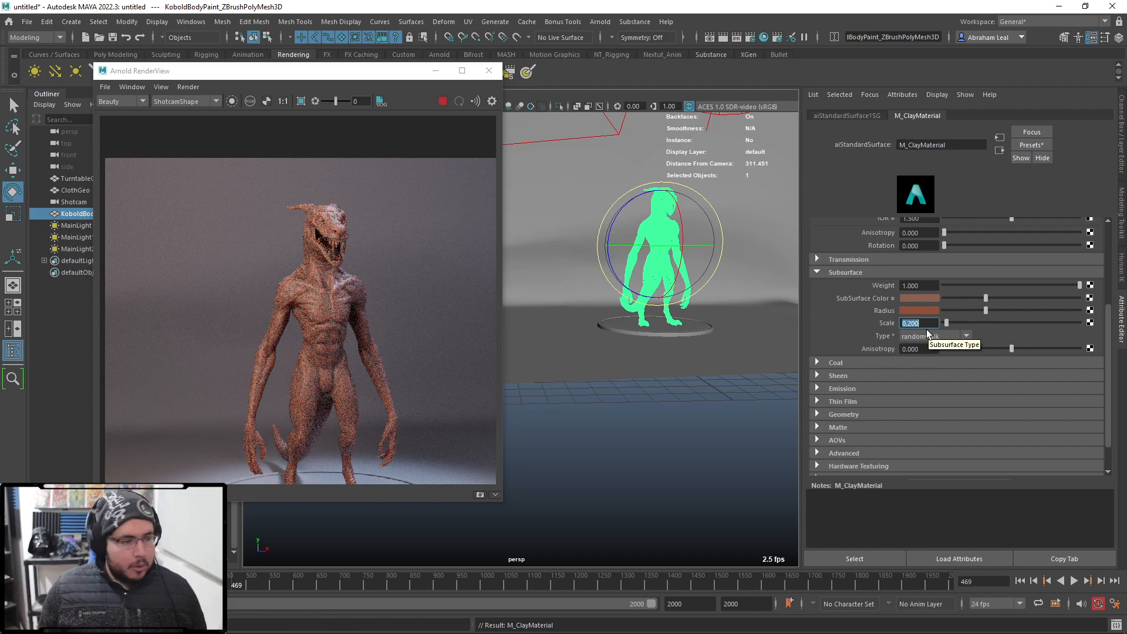
- Examine the subsurface effect in the live render, from the head and chest out to the full figure
scroll(366, 276, up, 3)
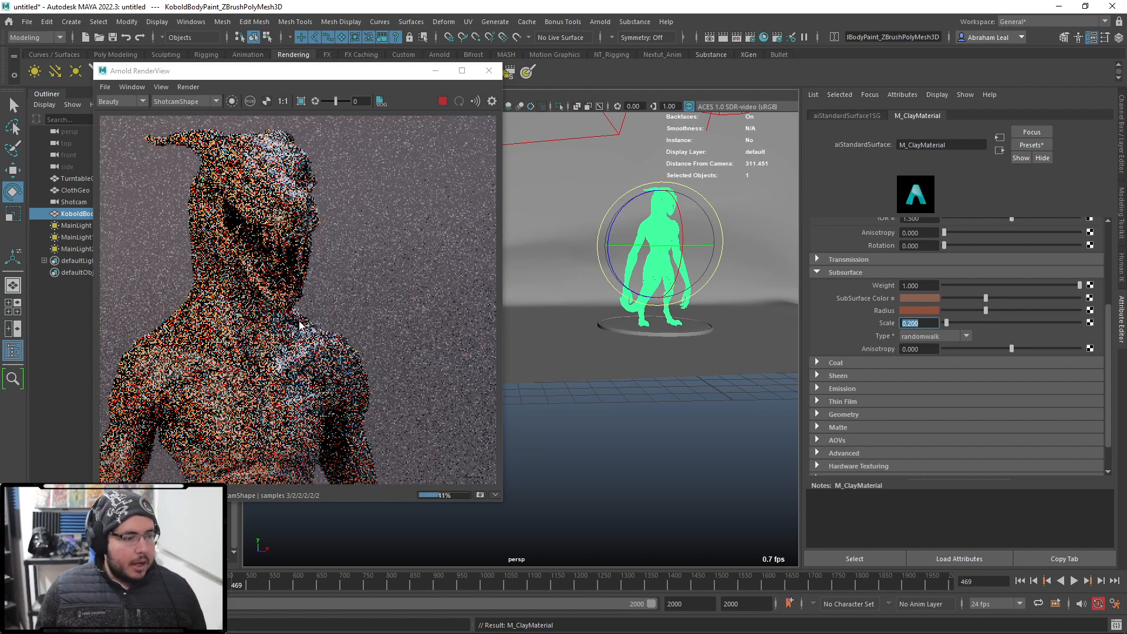
middle_drag(237, 339, 285, 353)
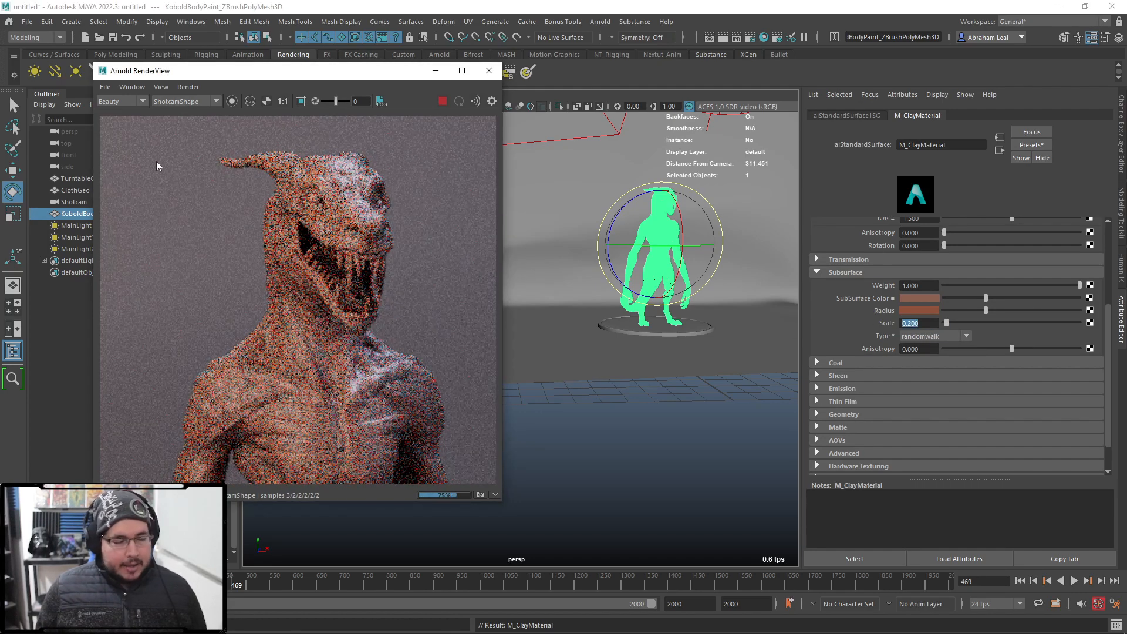
scroll(257, 312, down, 4)
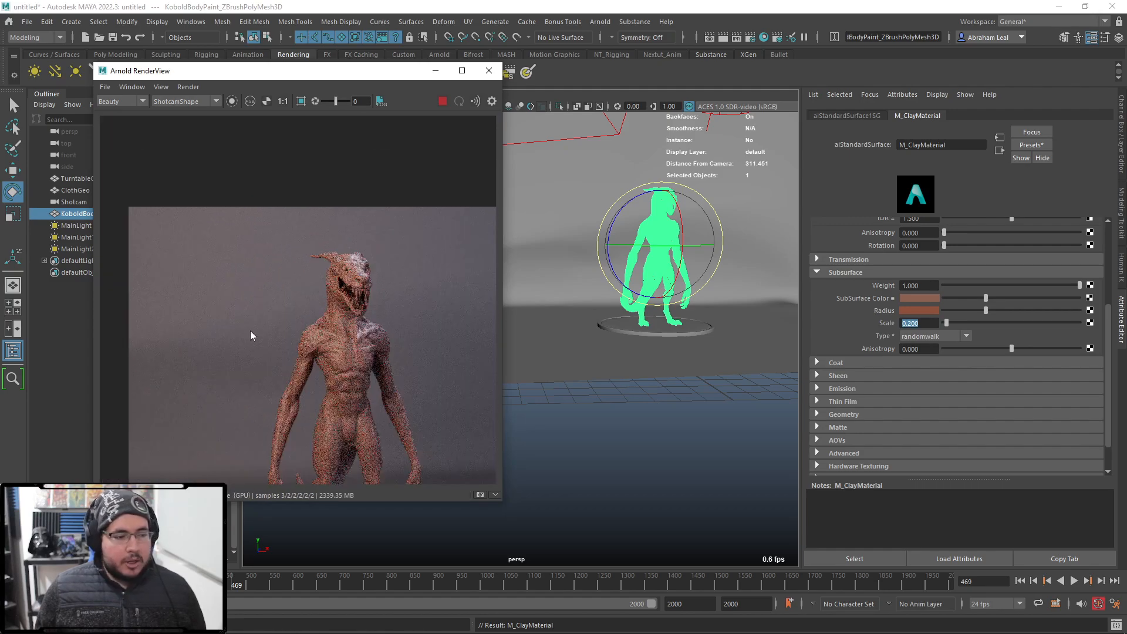
scroll(259, 311, up, 2)
scroll(281, 311, down, 6)
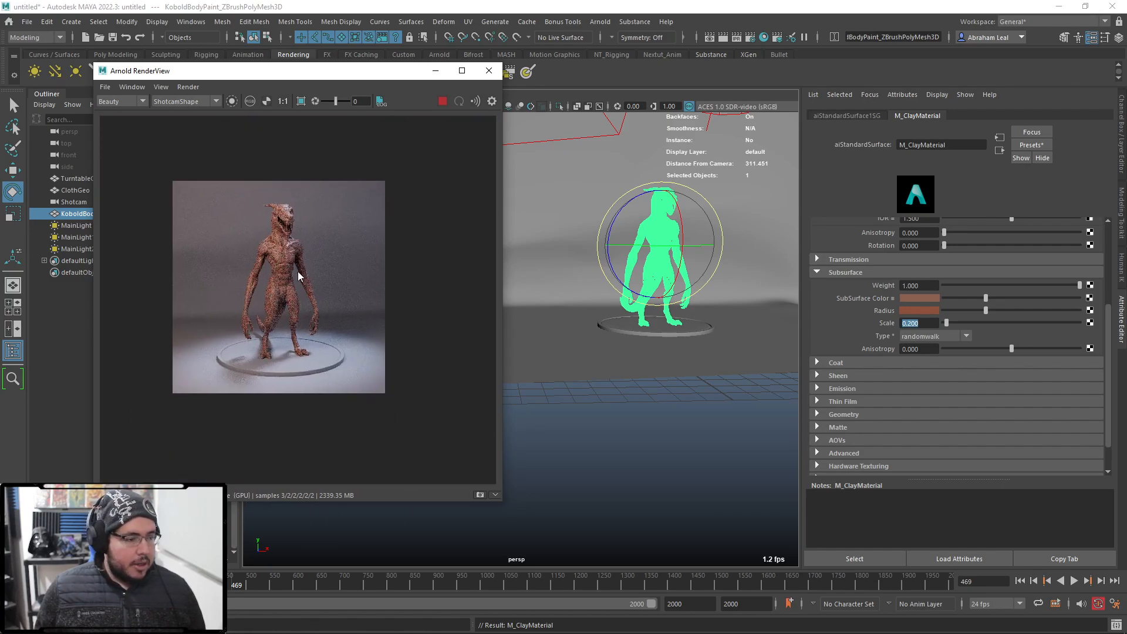
scroll(298, 271, up, 6)
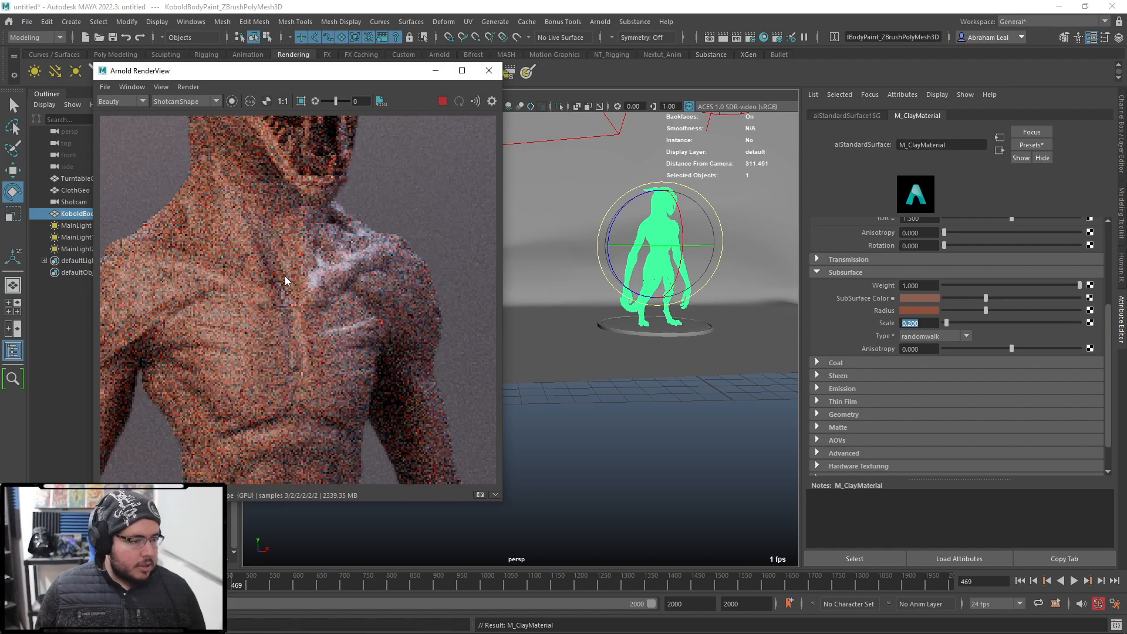
scroll(284, 276, down, 6)
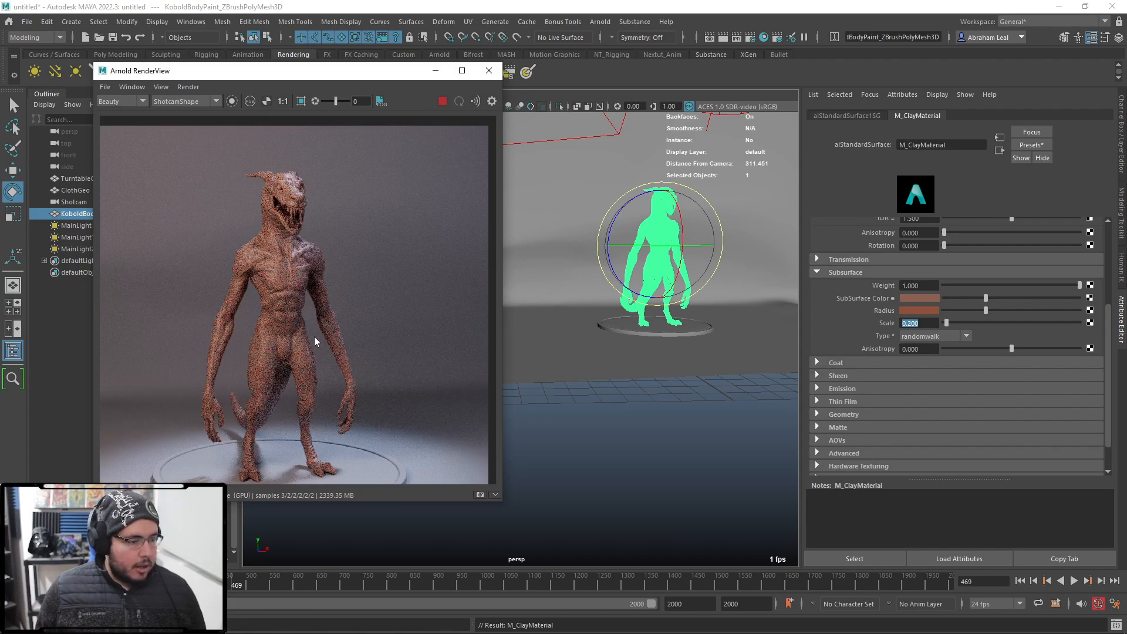
scroll(314, 342, up, 4)
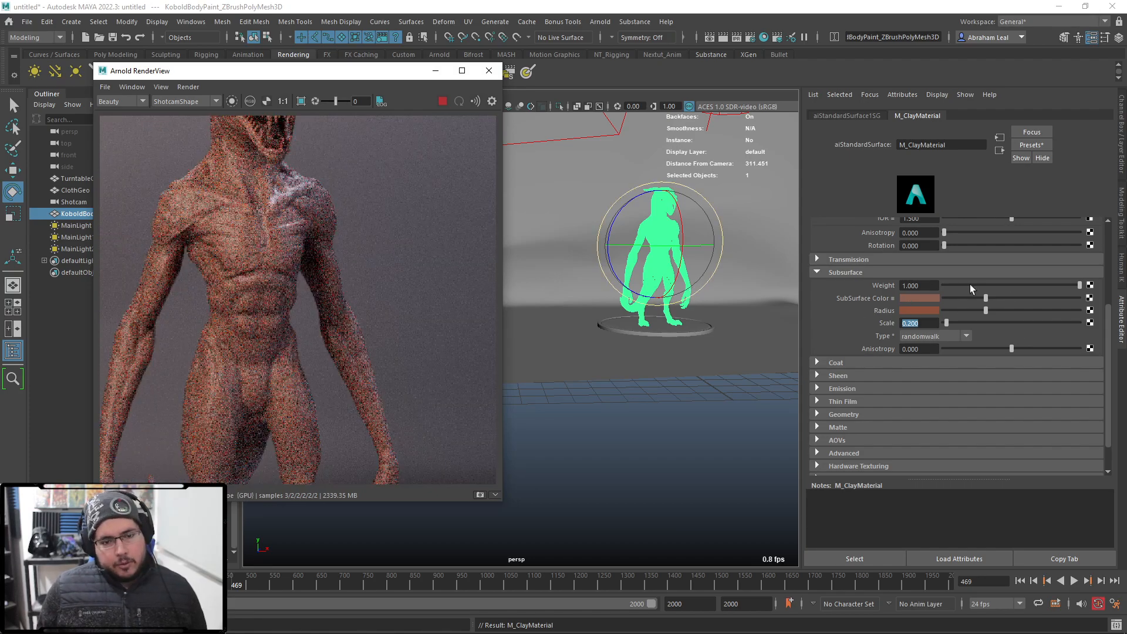
scroll(288, 266, down, 2)
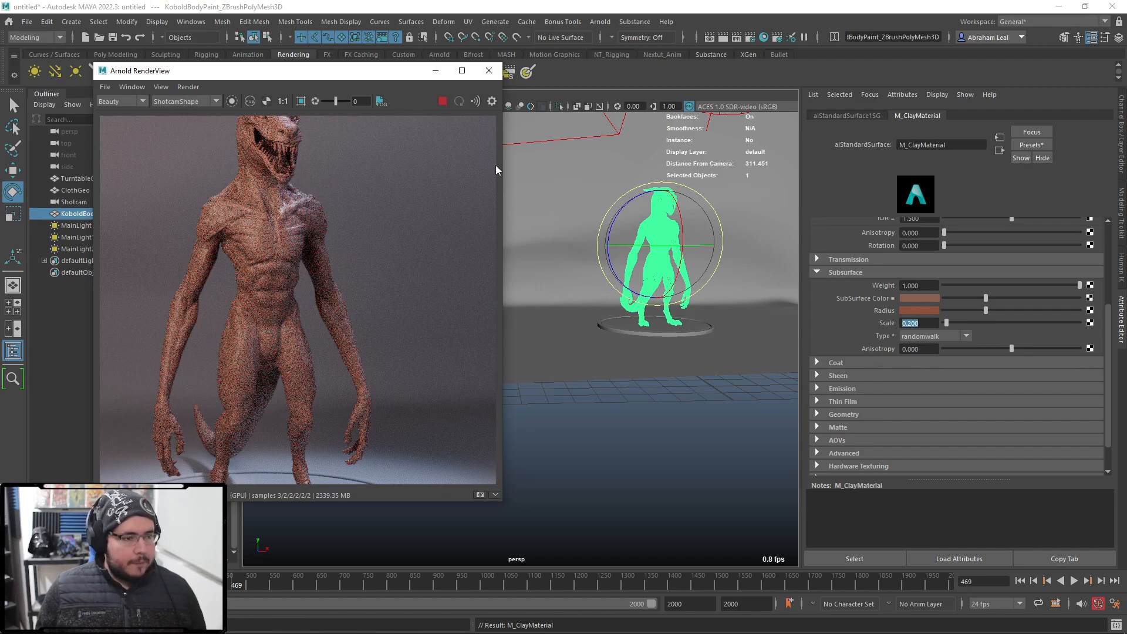
- Set the clay material's subsurface weight to 0 and its base weight to 1
drag(1019, 286, 895, 293)
scroll(937, 318, up, 3)
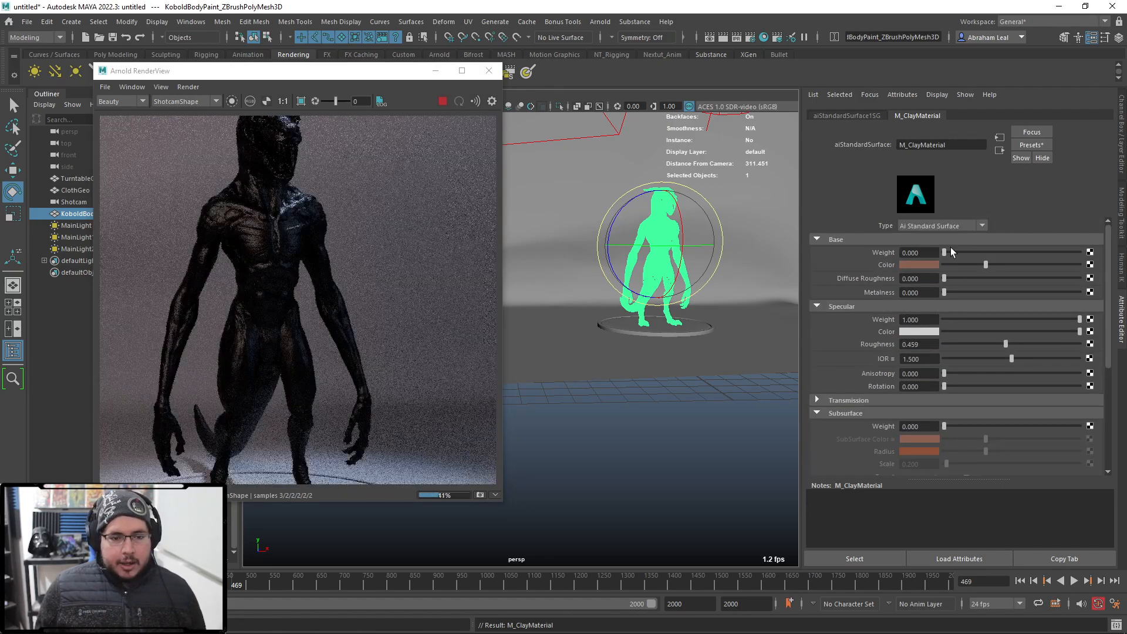
drag(945, 254, 1079, 253)
- Examine the clay look without subsurface scattering in the live render, both close up and on the full figure
scroll(347, 217, down, 2)
scroll(323, 193, up, 2)
scroll(312, 256, up, 2)
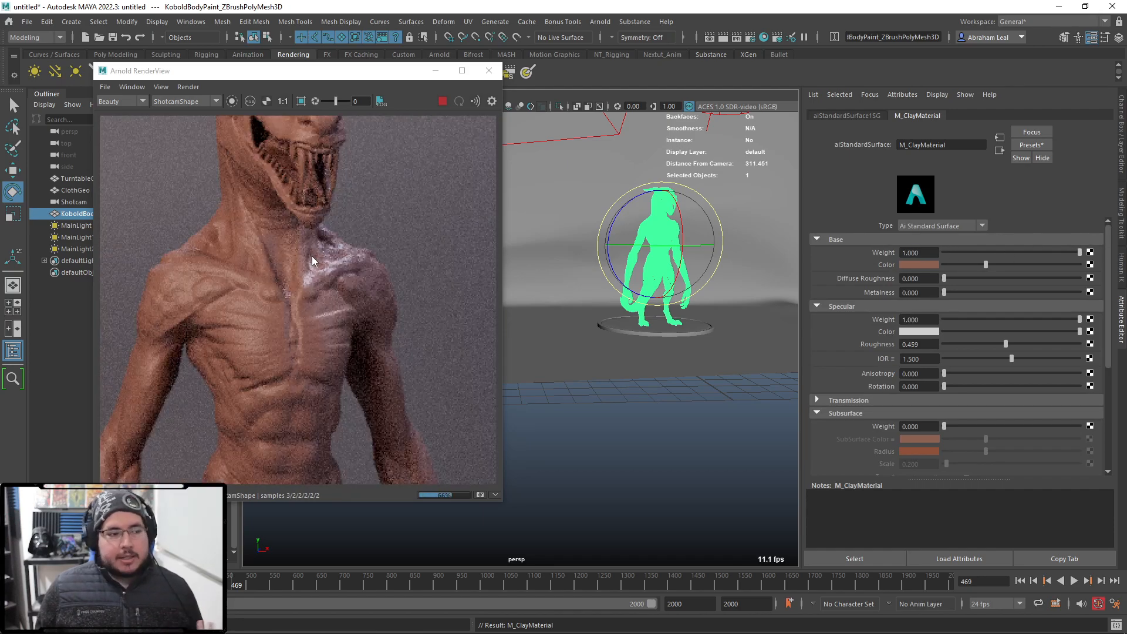
scroll(249, 318, down, 2)
scroll(340, 279, up, 2)
scroll(351, 290, down, 2)
scroll(297, 284, down, 1)
scroll(297, 284, up, 2)
scroll(307, 253, down, 3)
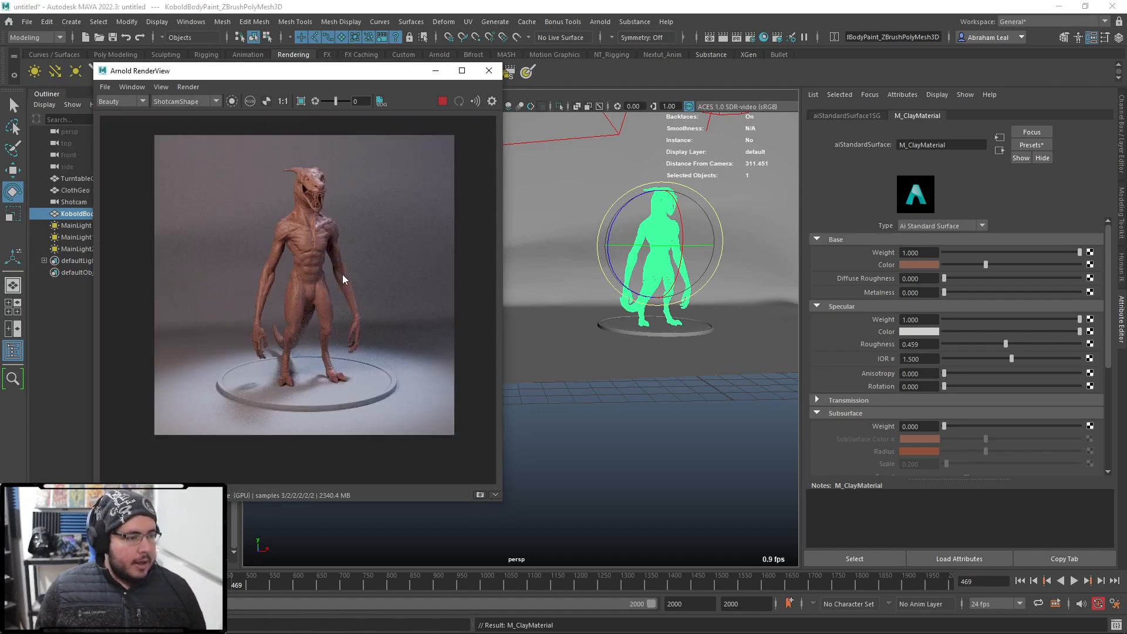
scroll(319, 273, up, 2)
scroll(318, 273, down, 2)
scroll(321, 305, up, 1)
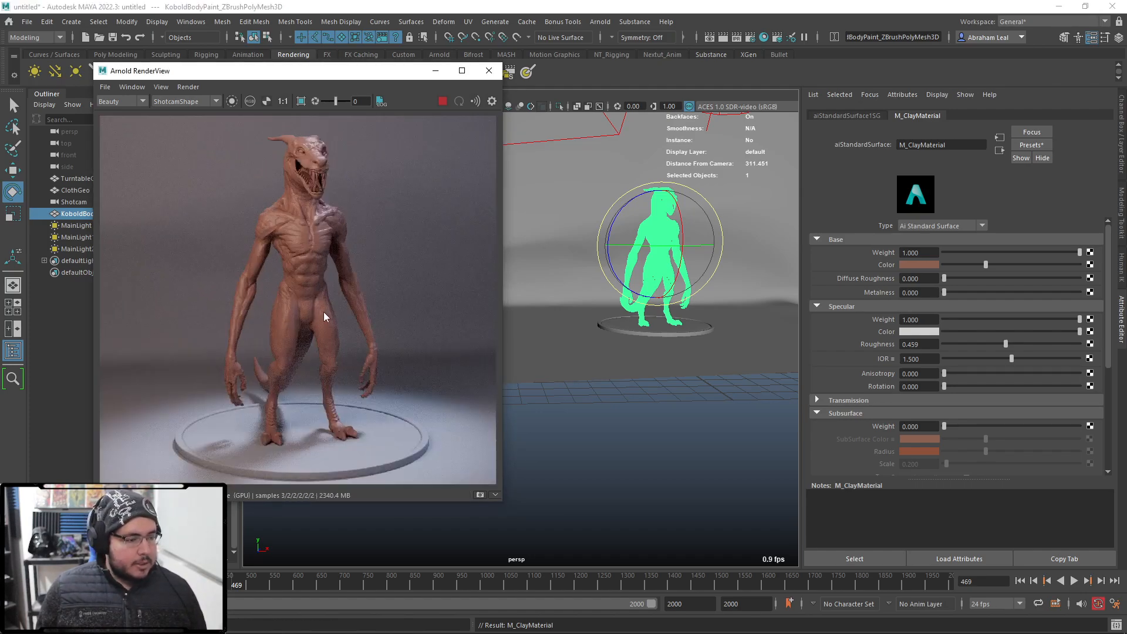
- Assign a new aiStandardSurface material to the turntable disc and connect a file texture to its base color
click(628, 333)
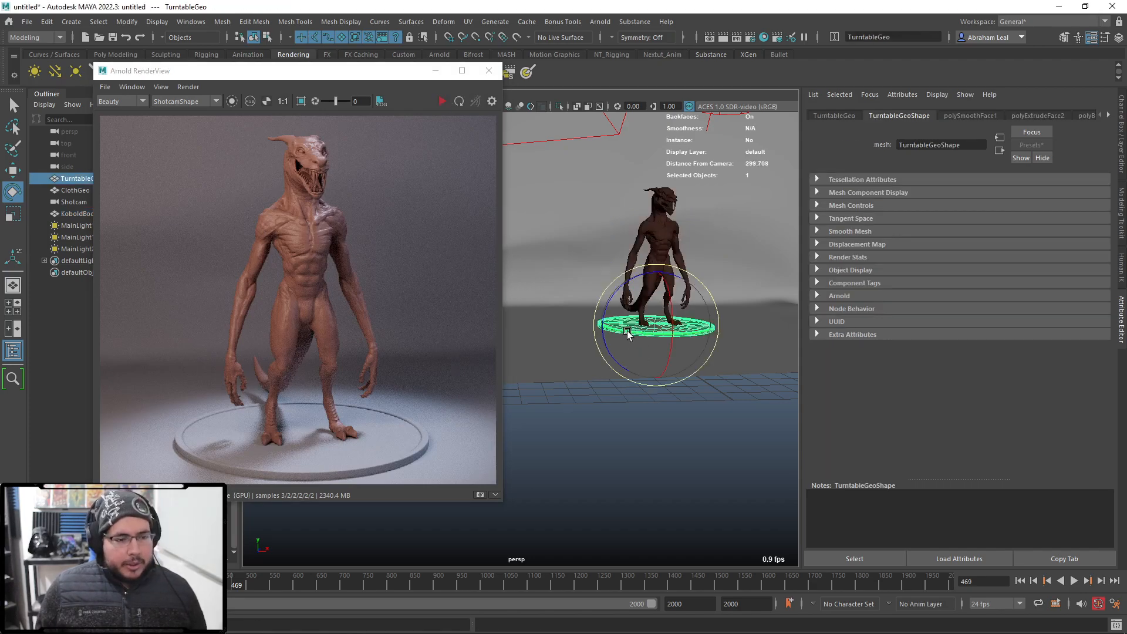
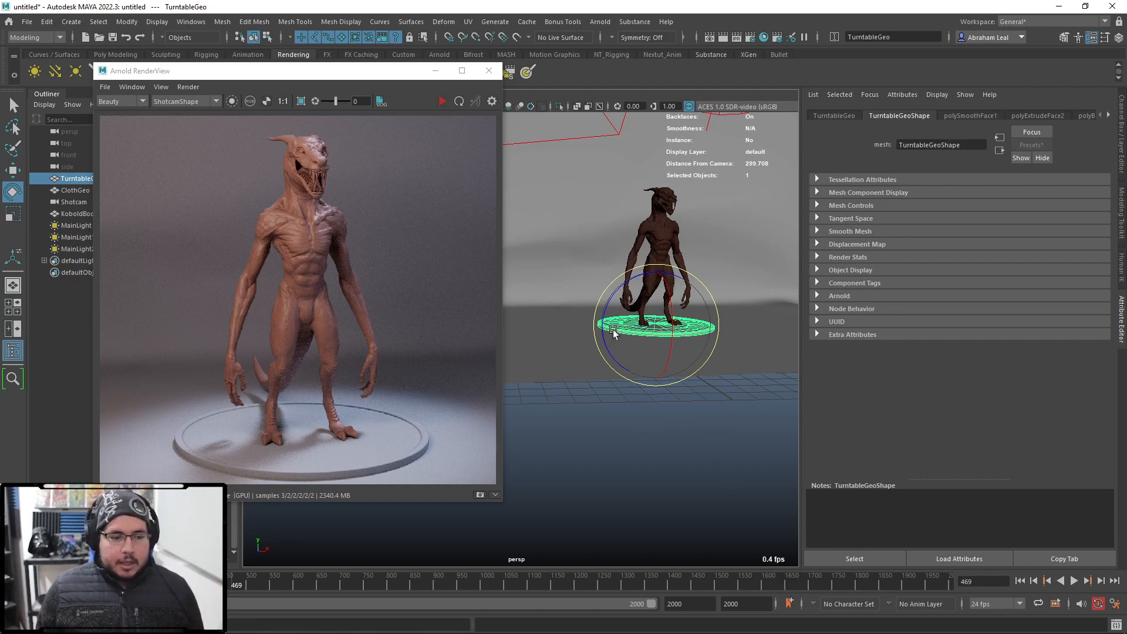
right_drag(622, 298, 632, 598)
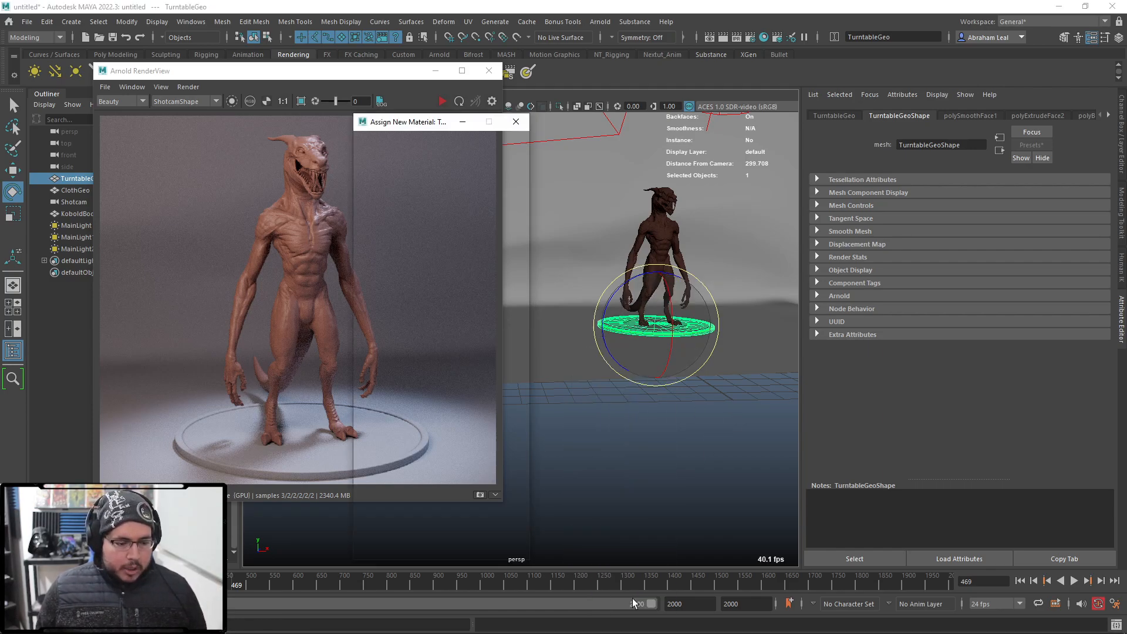
click(387, 210)
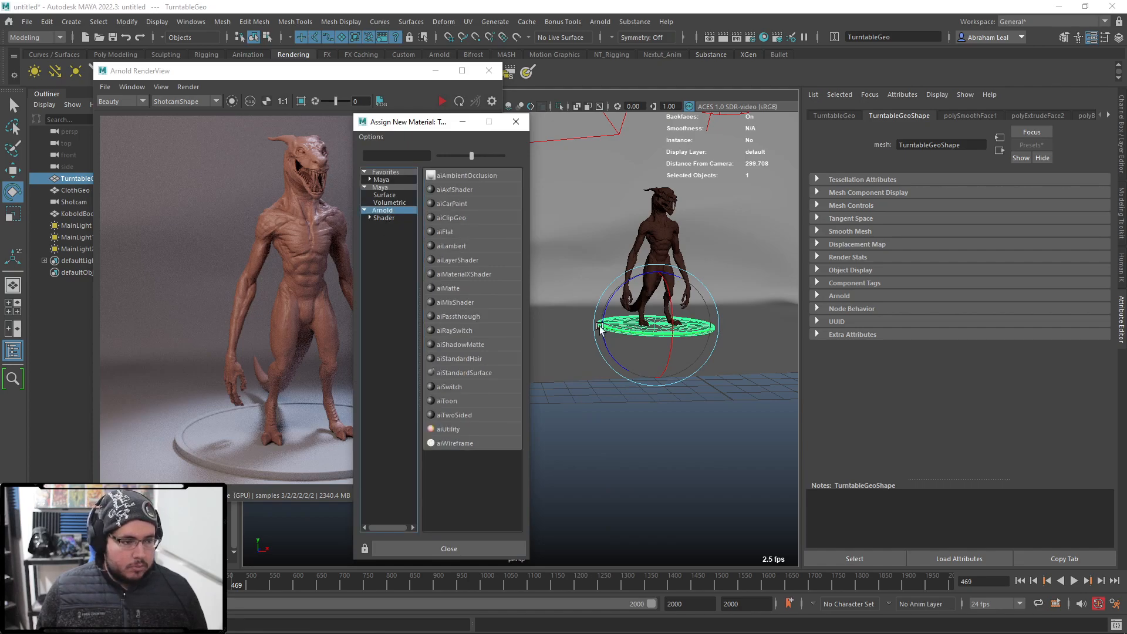
click(460, 372)
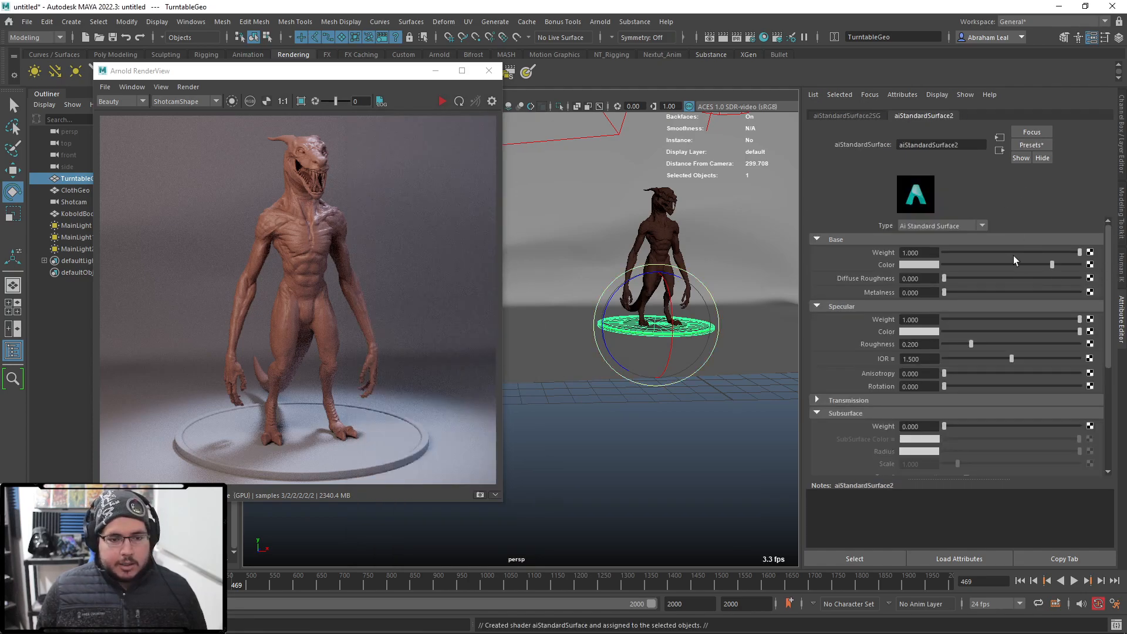
click(1089, 265)
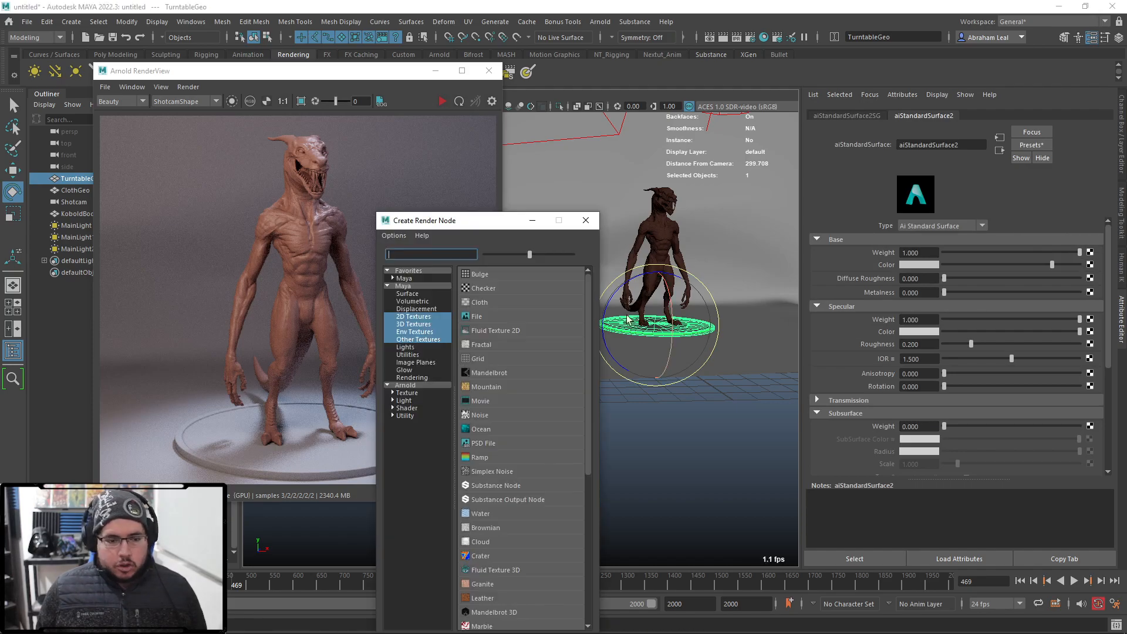
click(473, 317)
- Load wood_planks_dirt_diff_4k.jpg from the project's assets/Lighthouse/TileableWood folder as the file texture's image
click(1091, 276)
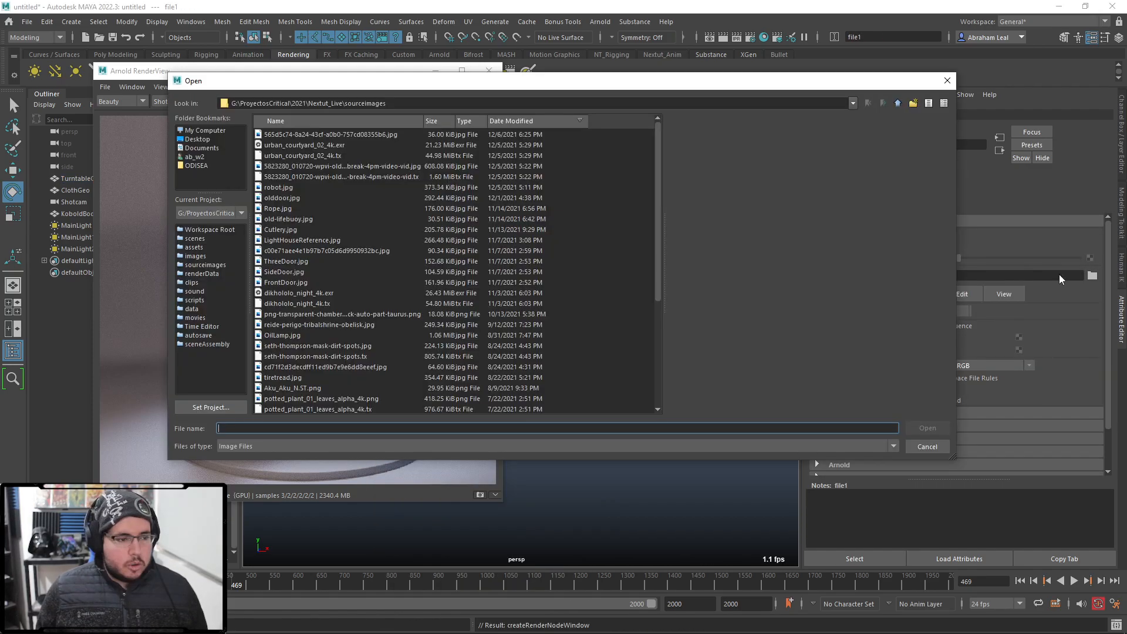
scroll(307, 311, down, 5)
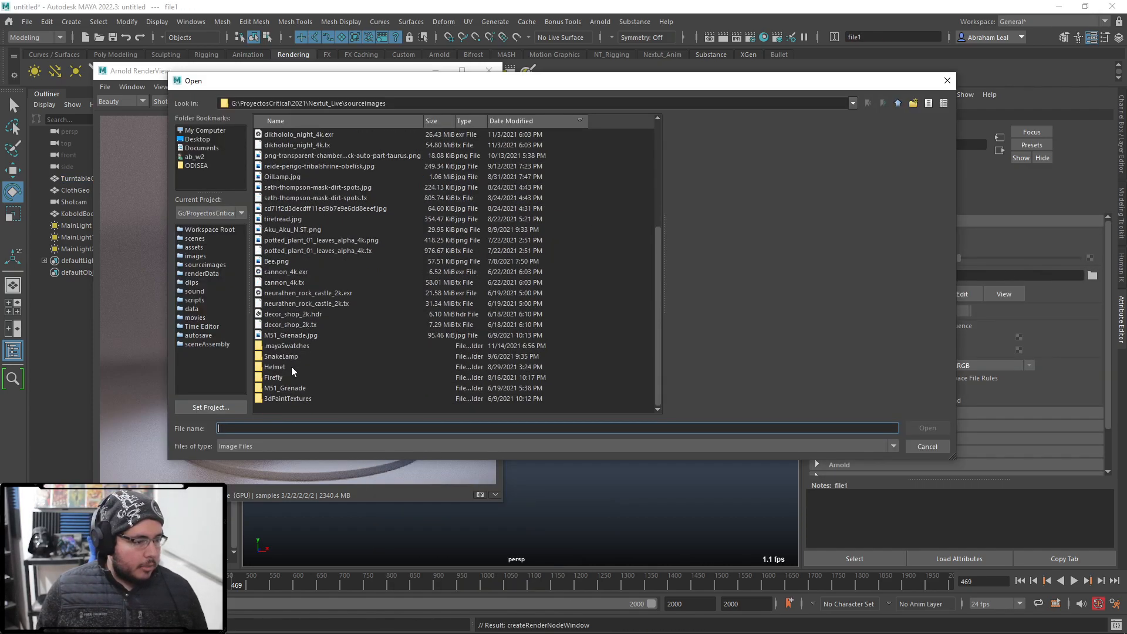
scroll(307, 346, up, 5)
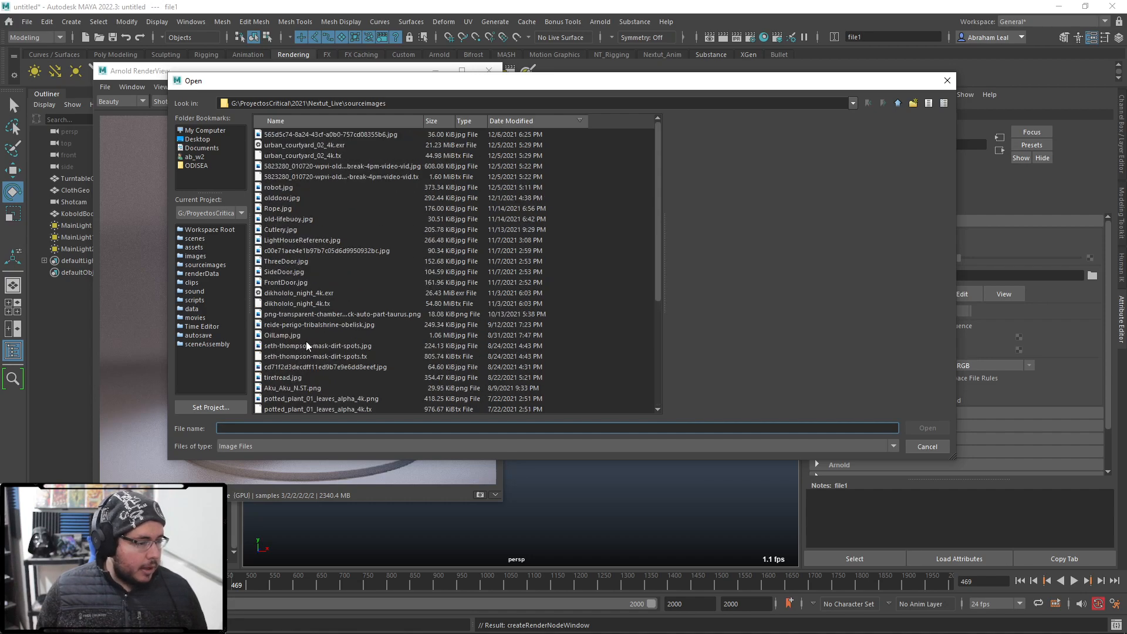
click(897, 104)
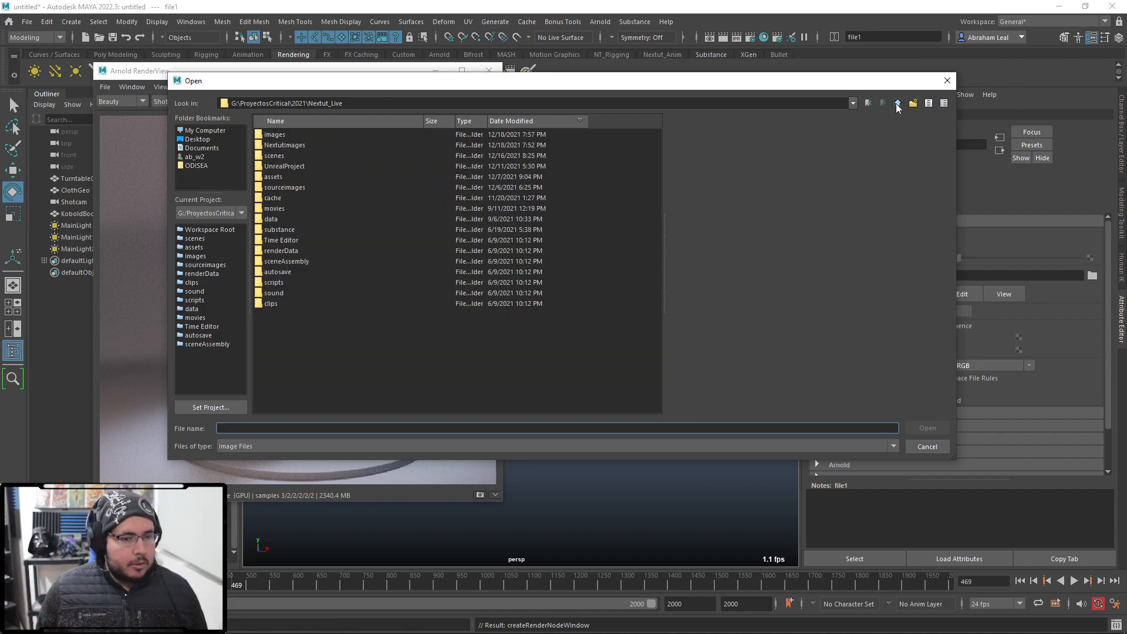
double_click(275, 176)
double_click(280, 135)
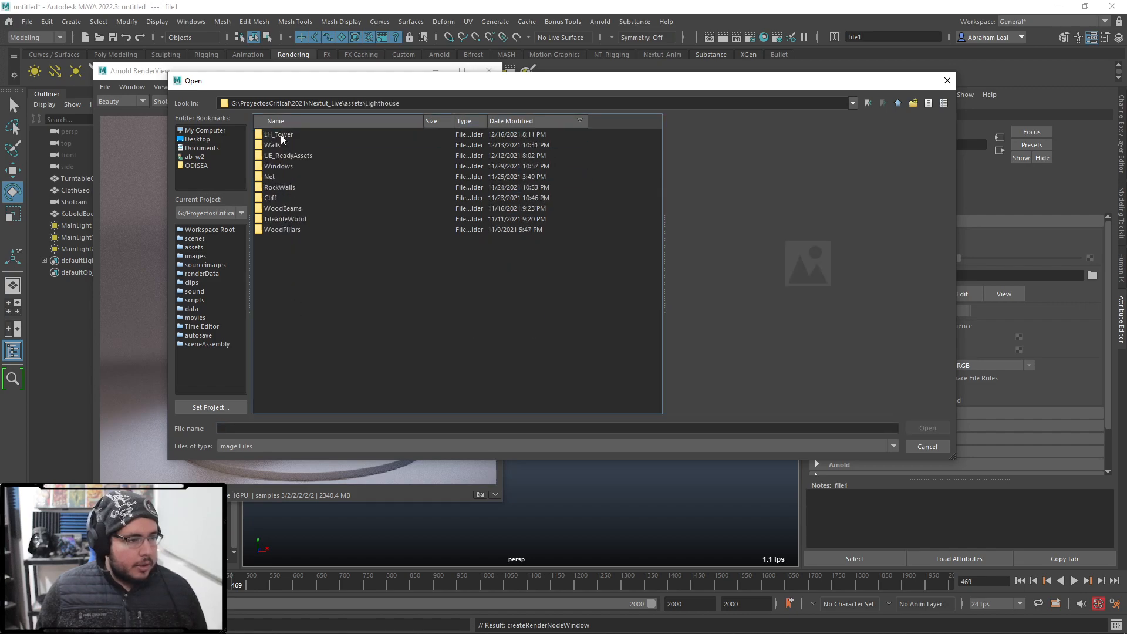
double_click(286, 218)
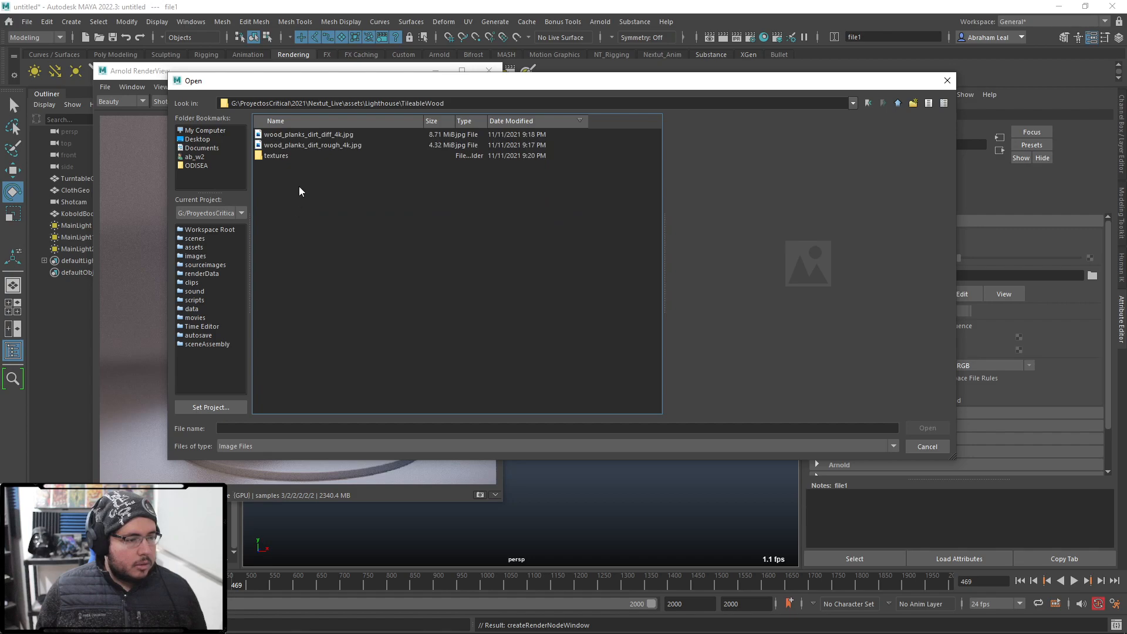
click(297, 134)
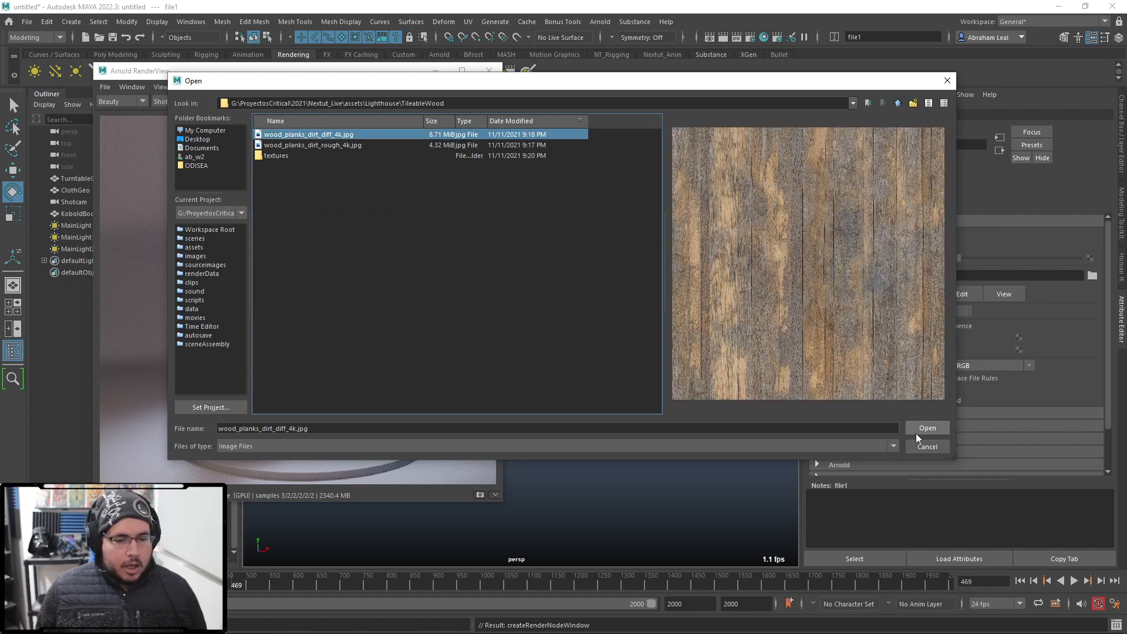
click(926, 429)
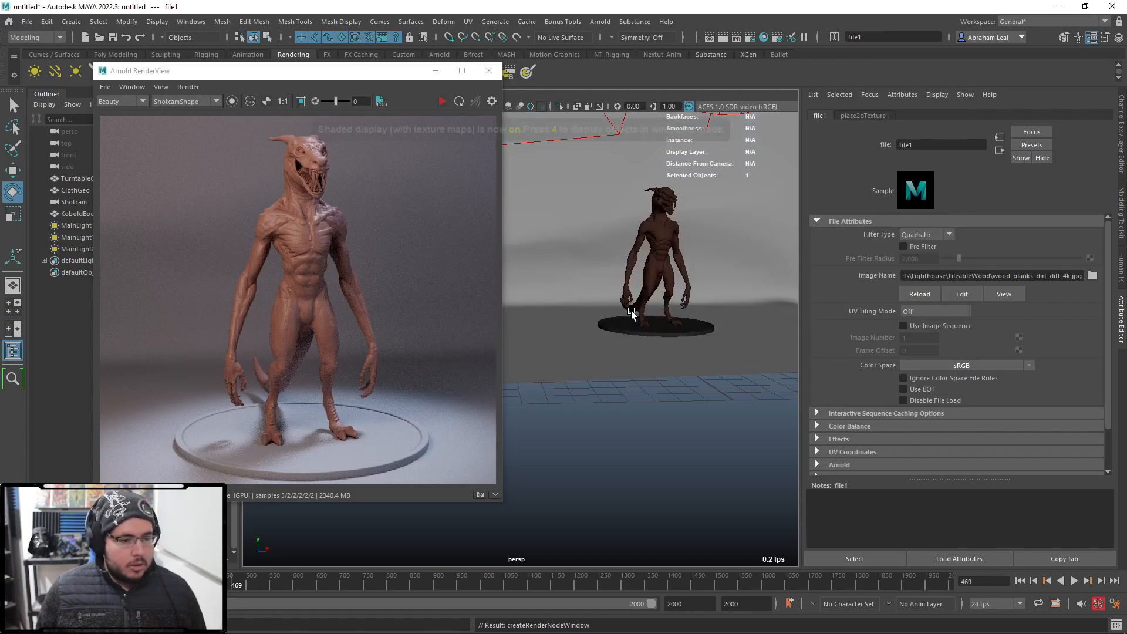
- Turn on textured display in the viewport and inspect the wood texture on the turntable disc in the live render
key(6)
scroll(655, 364, up, 8)
scroll(650, 365, down, 5)
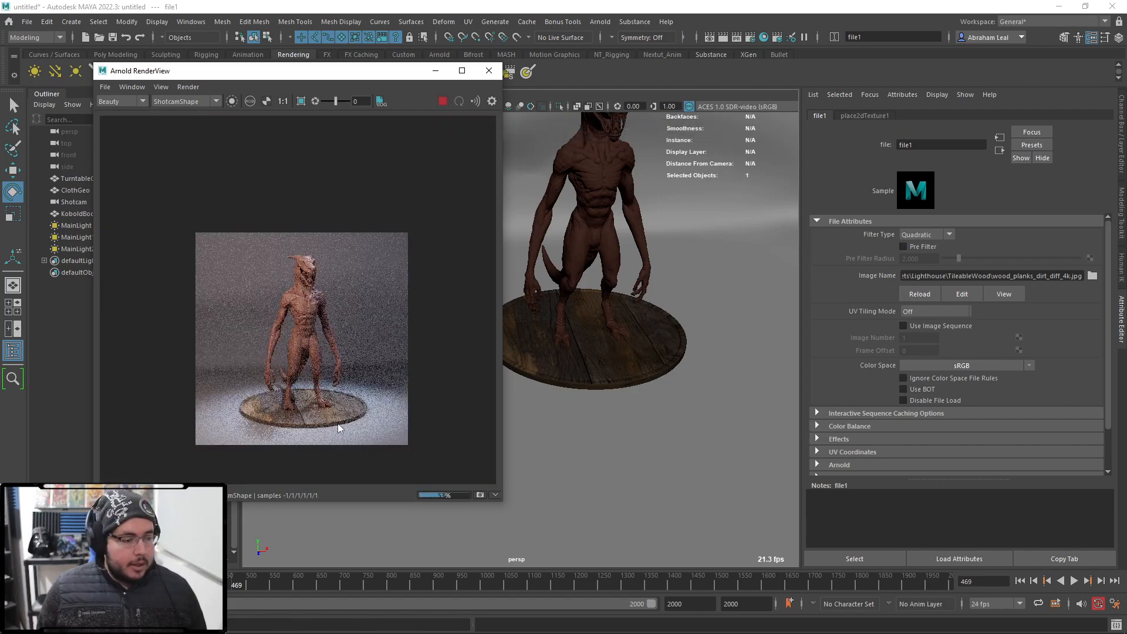
scroll(337, 424, up, 6)
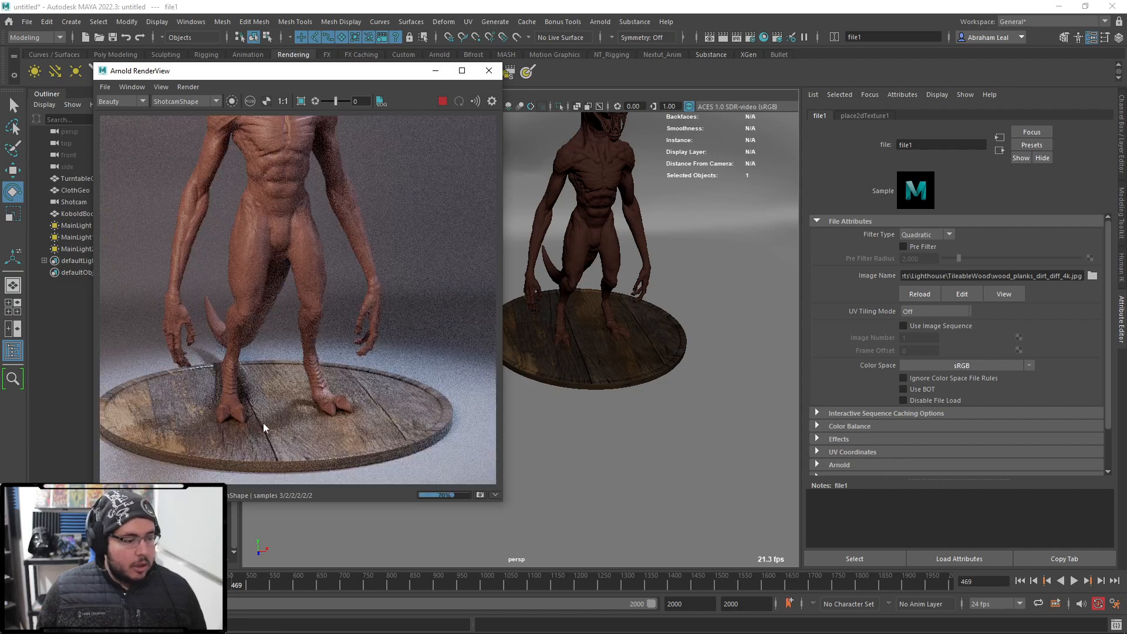
- Check the full figure in the live render and open the Hypershade as a smaller floating window beside it
scroll(263, 422, down, 6)
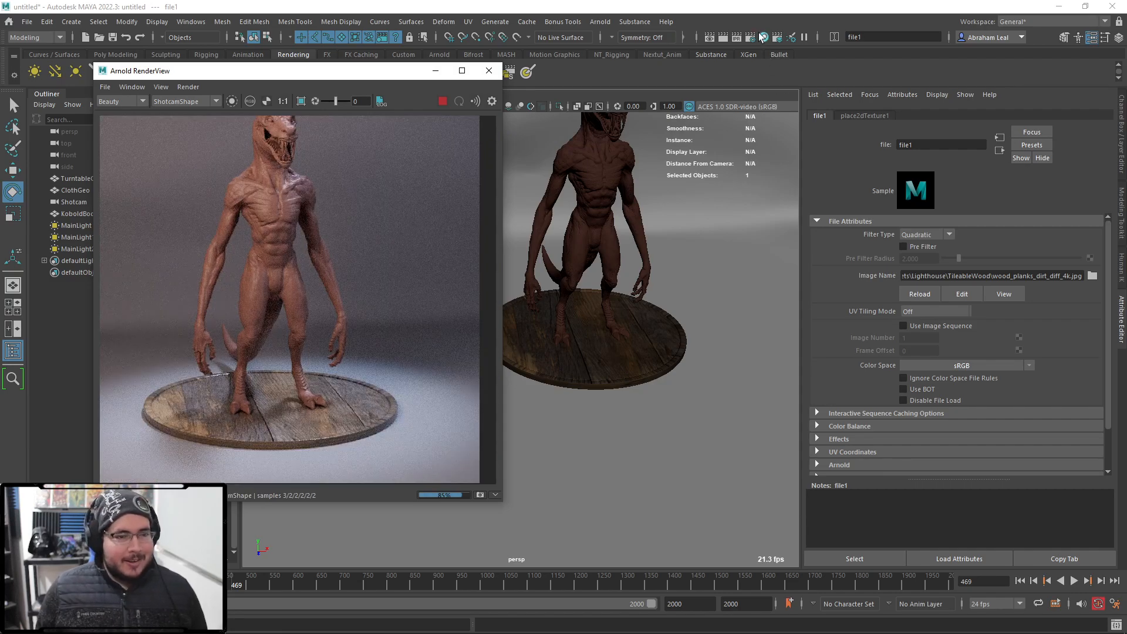
click(762, 36)
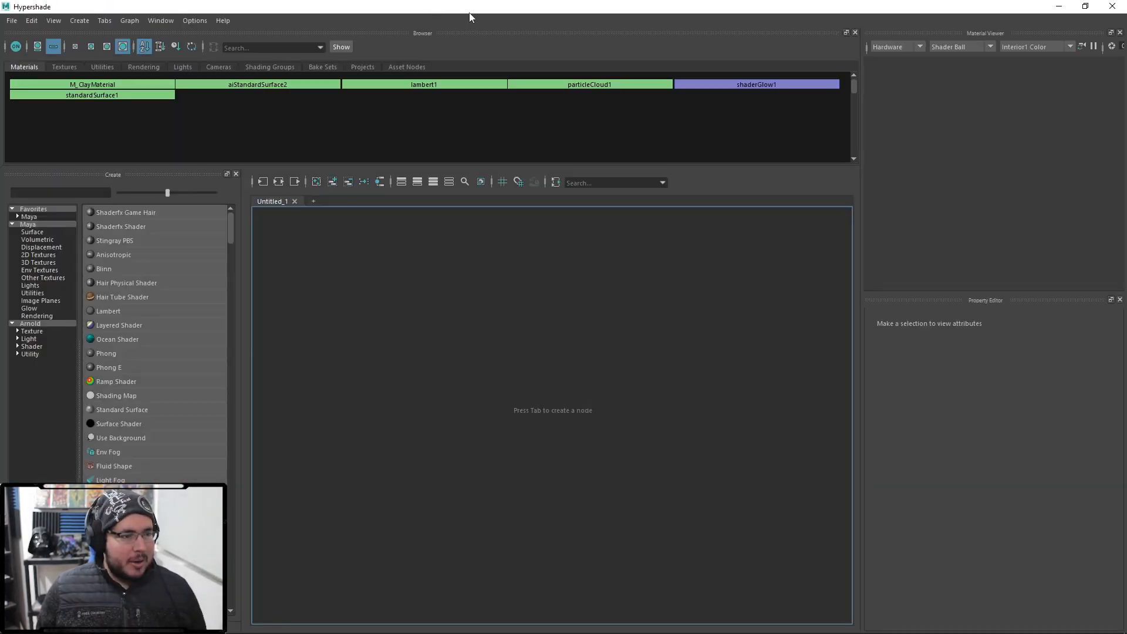
double_click(470, 13)
drag(150, 55, 568, 255)
drag(726, 261, 468, 65)
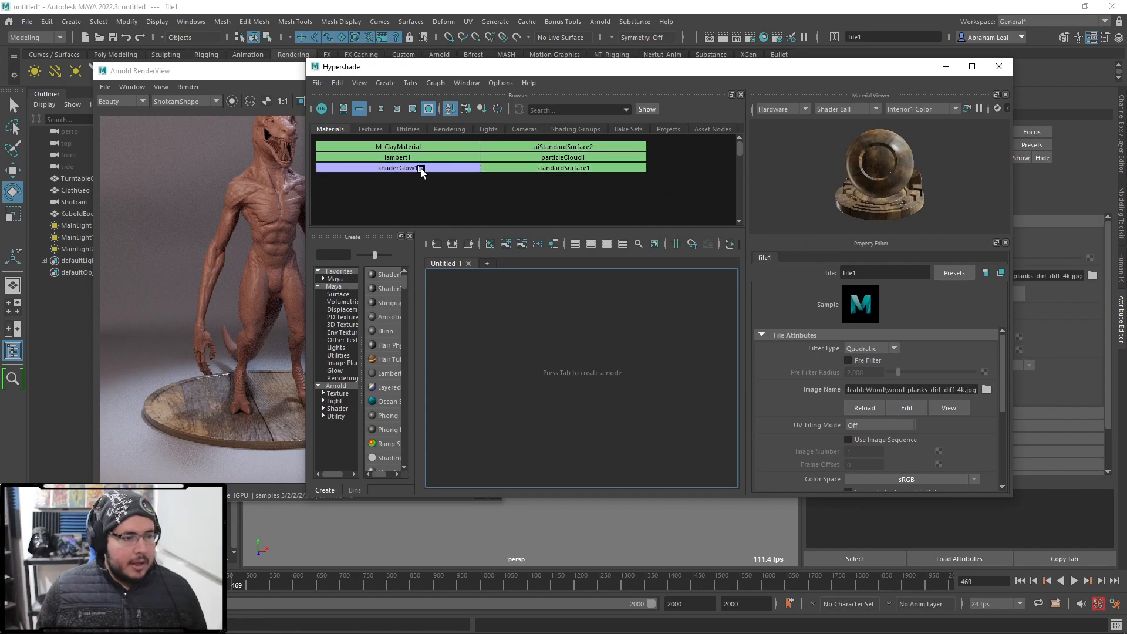
- Graph the shading network of aiStandardSurface2 and rename the material as M_Wood
click(561, 147)
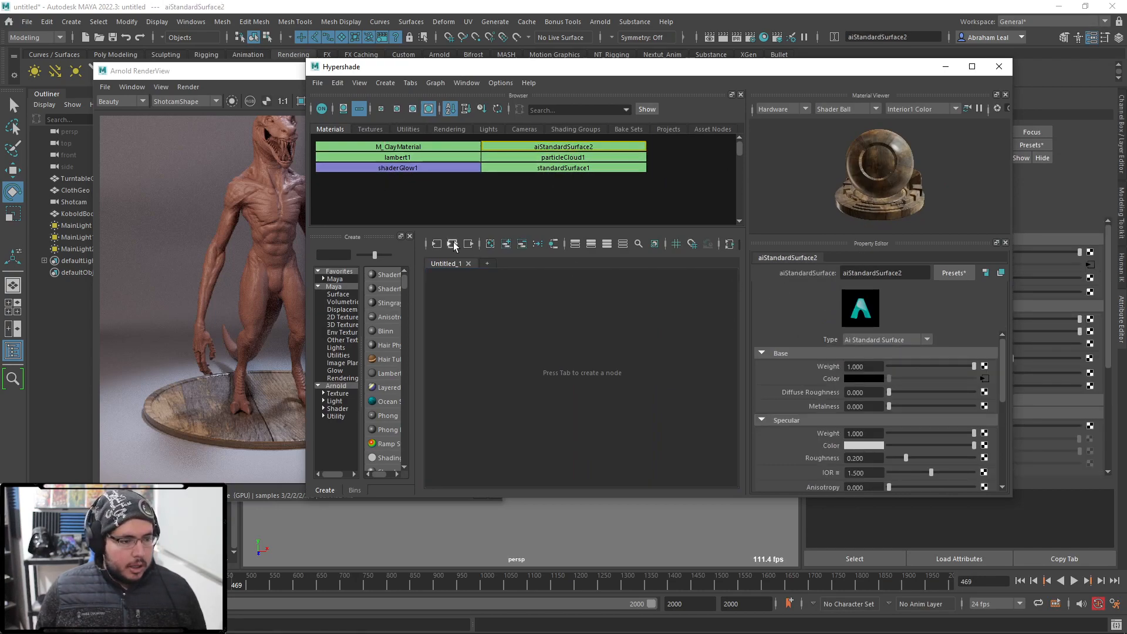
click(453, 243)
double_click(916, 272)
text(M_Wood)
key(Return)
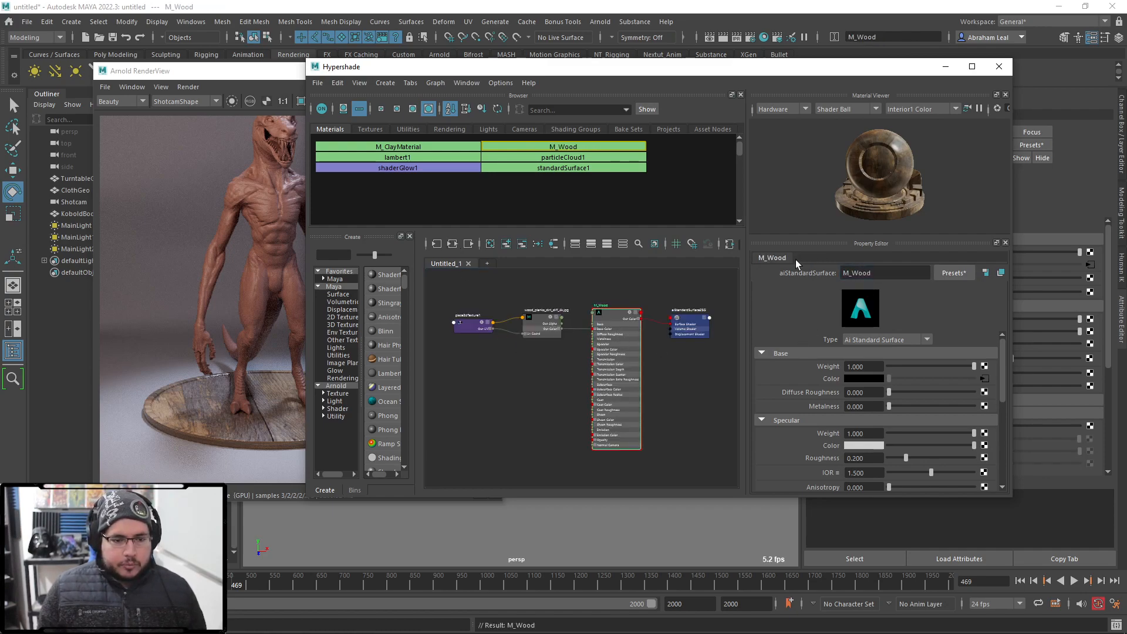
- Connect a new file texture to M_Wood's Bump Mapping in the Geometry attributes and select its file node
click(456, 373)
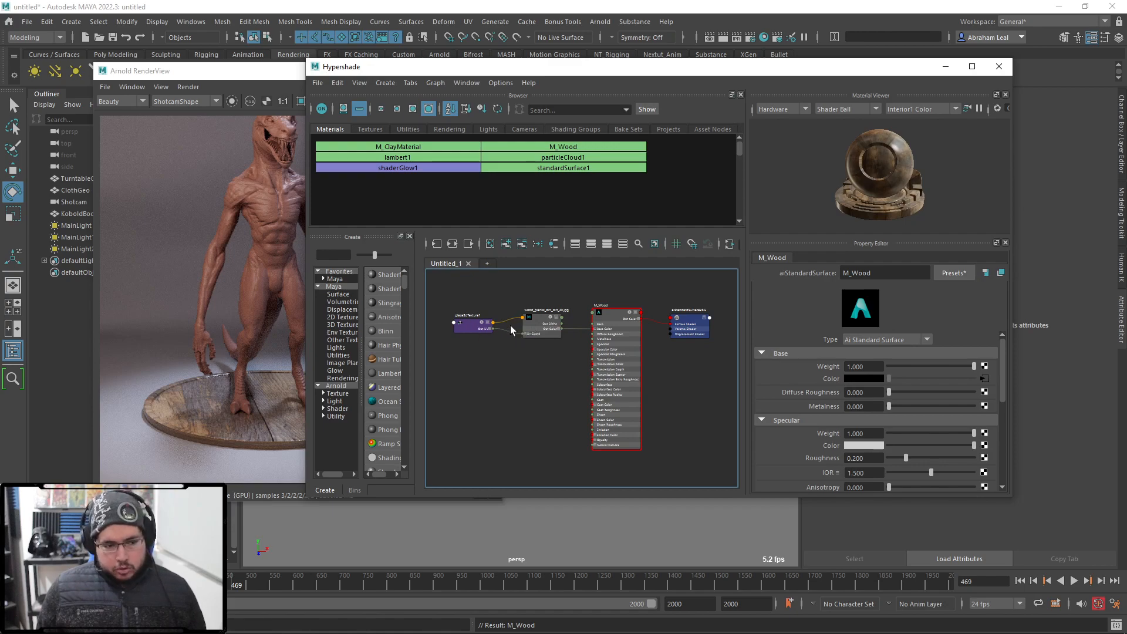
click(630, 371)
scroll(926, 435, down, 5)
click(769, 431)
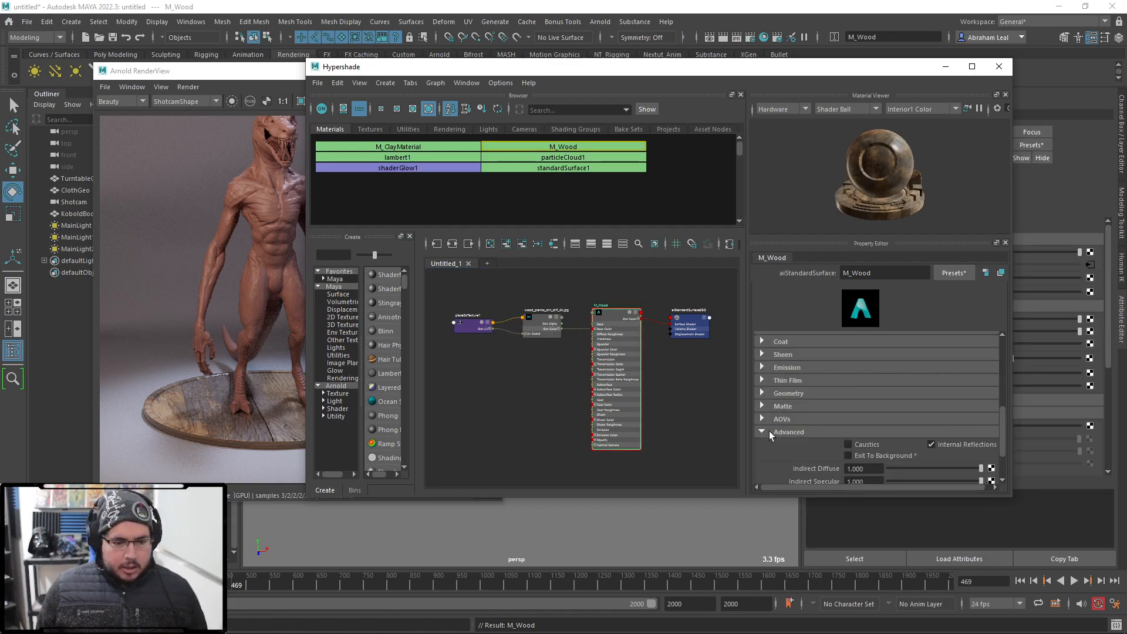
click(763, 393)
click(990, 429)
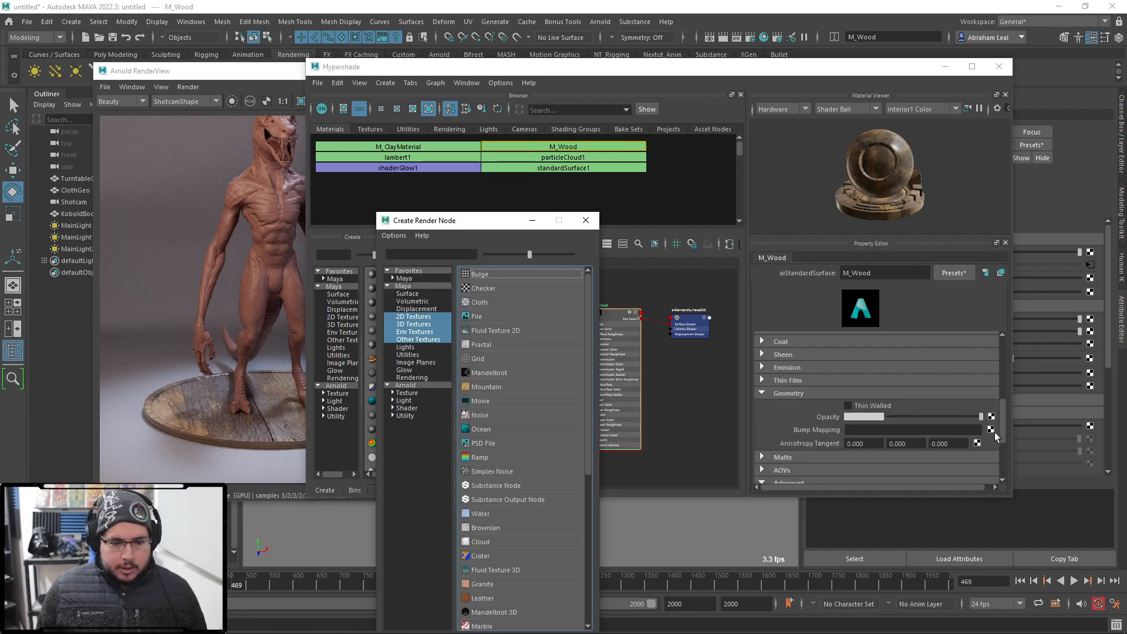
click(495, 323)
click(917, 374)
click(869, 397)
click(501, 444)
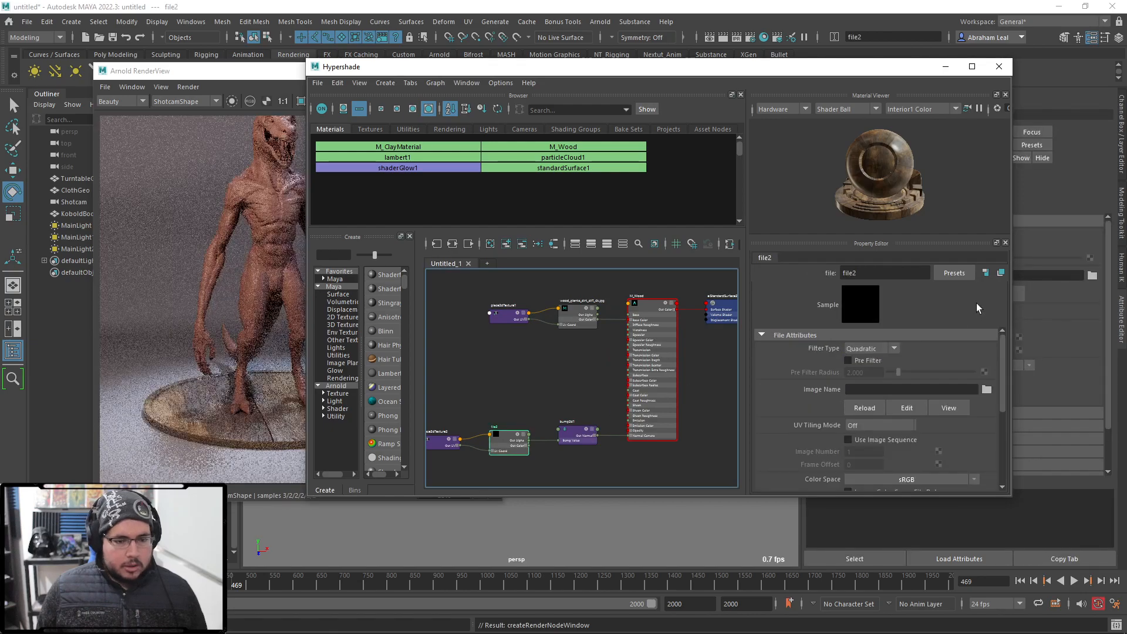
- Load wood_planks_dirt_nor_gl_4k.jpg from the assets/Lighthouse/TileableWood/textures folder as the bump file's image
click(987, 389)
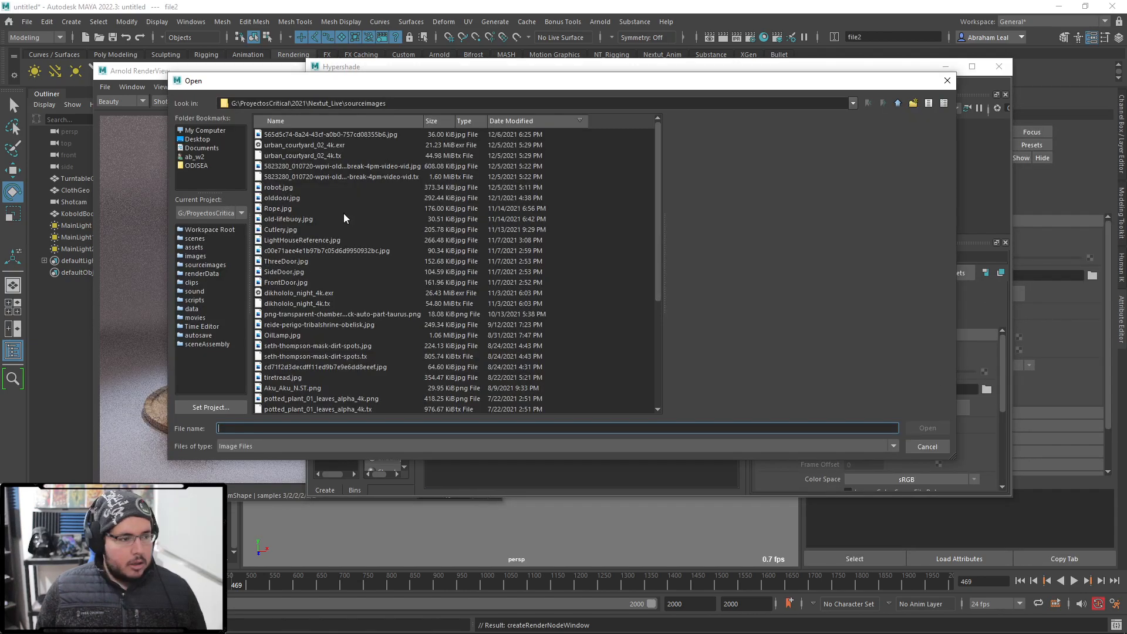
click(194, 247)
double_click(281, 135)
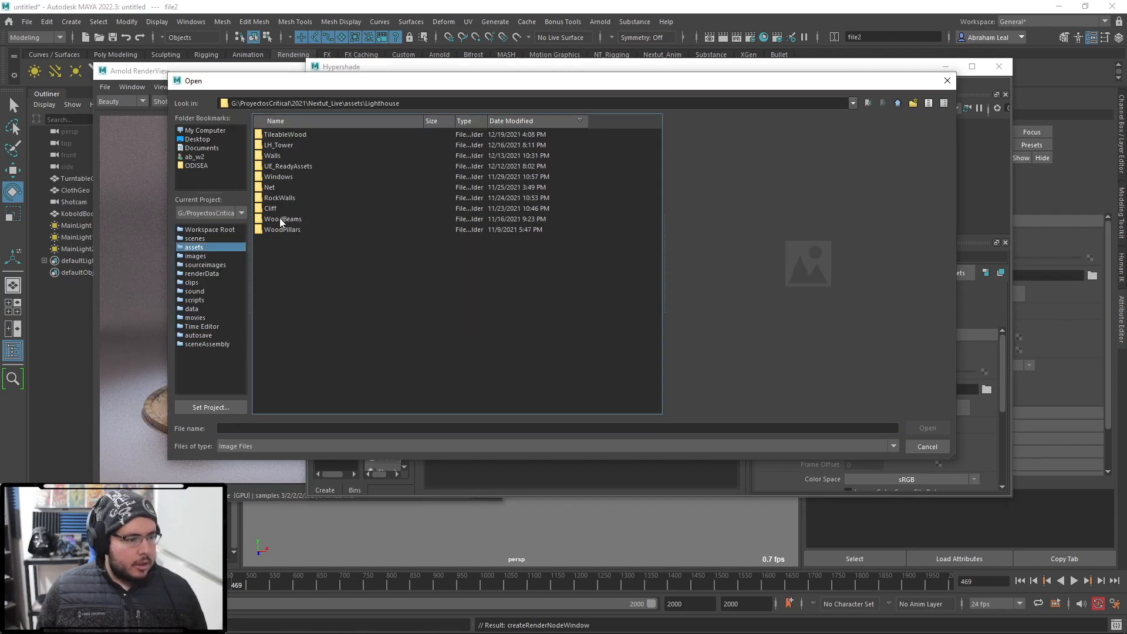
double_click(284, 134)
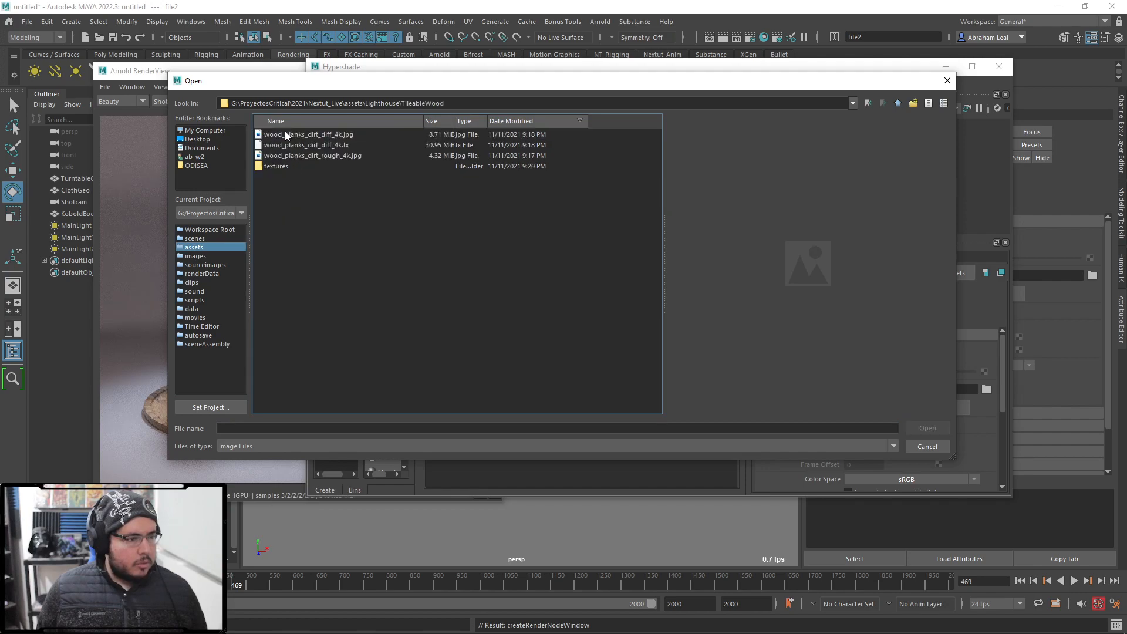
click(314, 156)
double_click(274, 167)
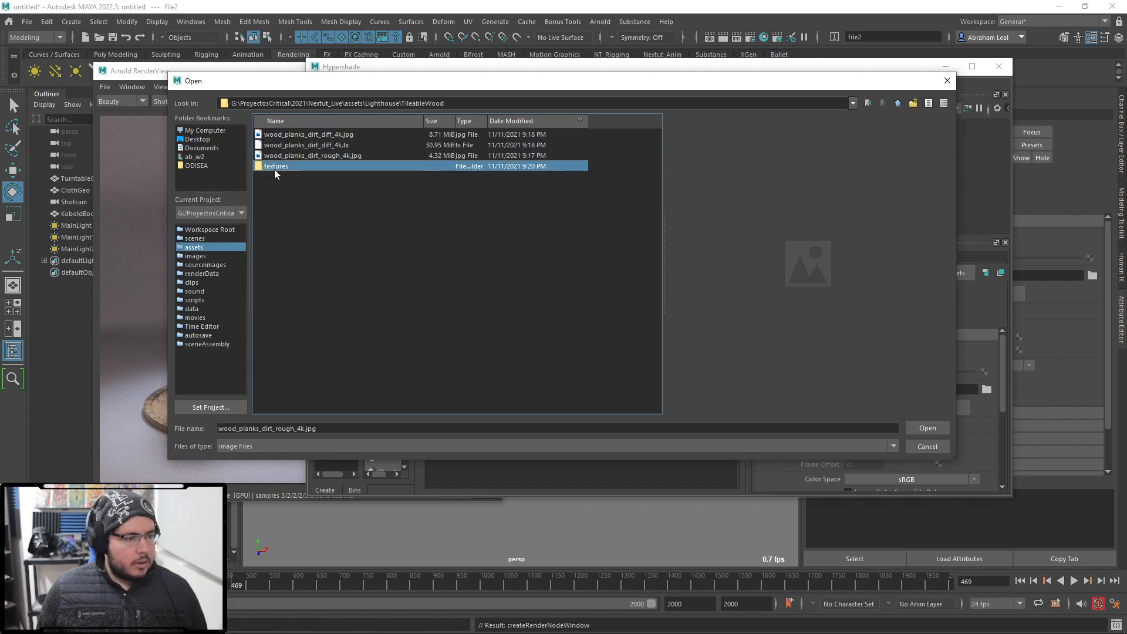
click(305, 145)
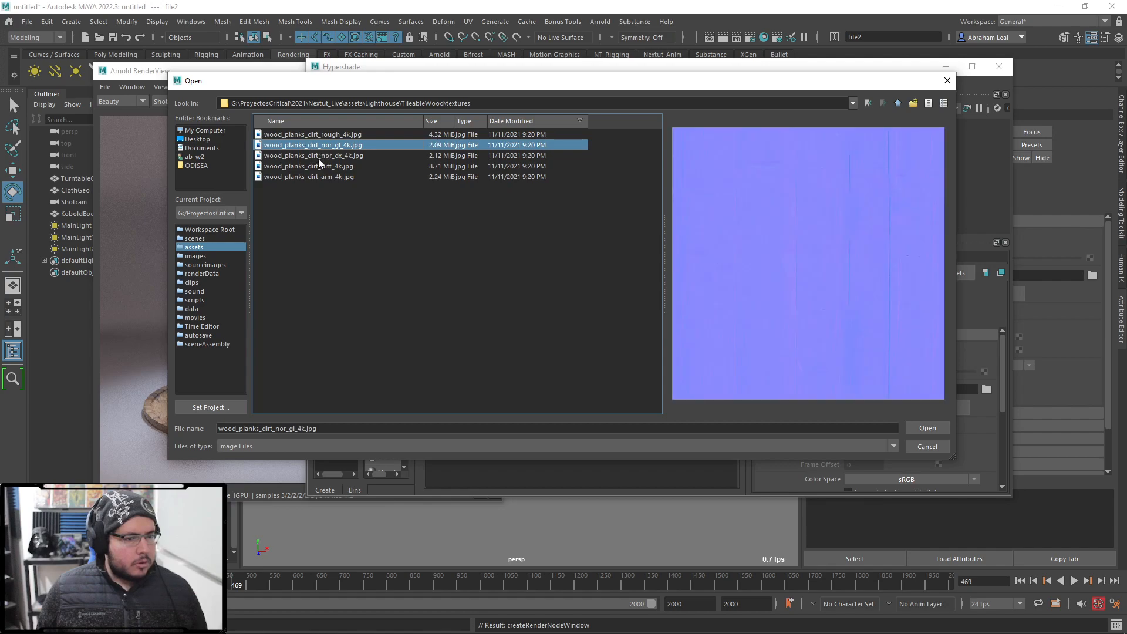
click(924, 430)
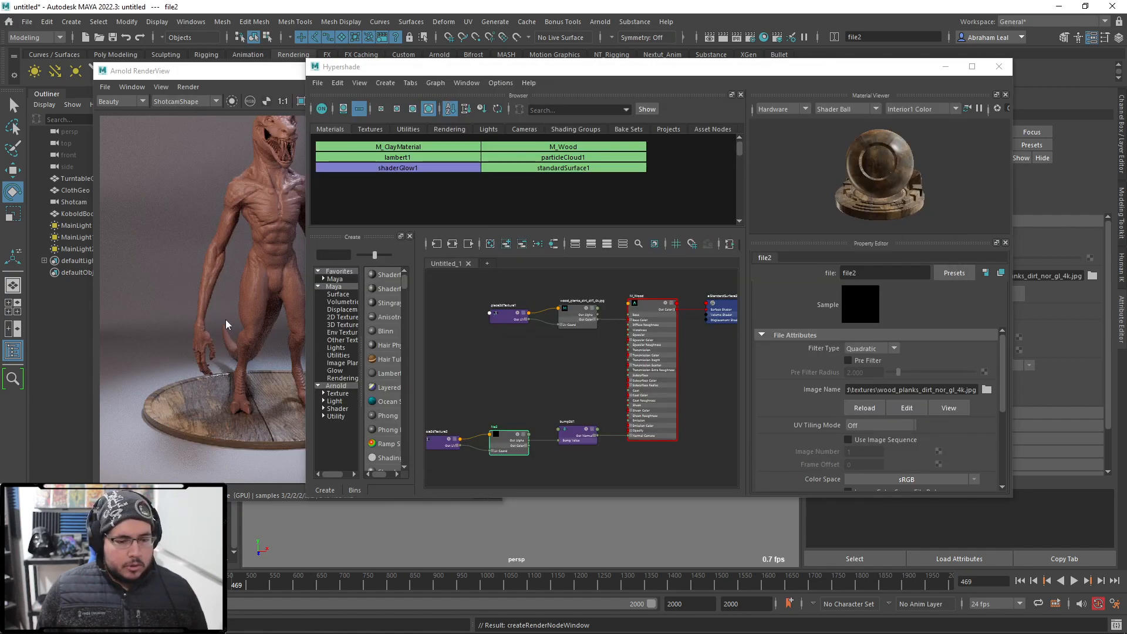
- Set the wood normal texture's color space to Raw and check the disc's relief in the live render
click(925, 478)
mouse_move(955, 508)
click(1038, 507)
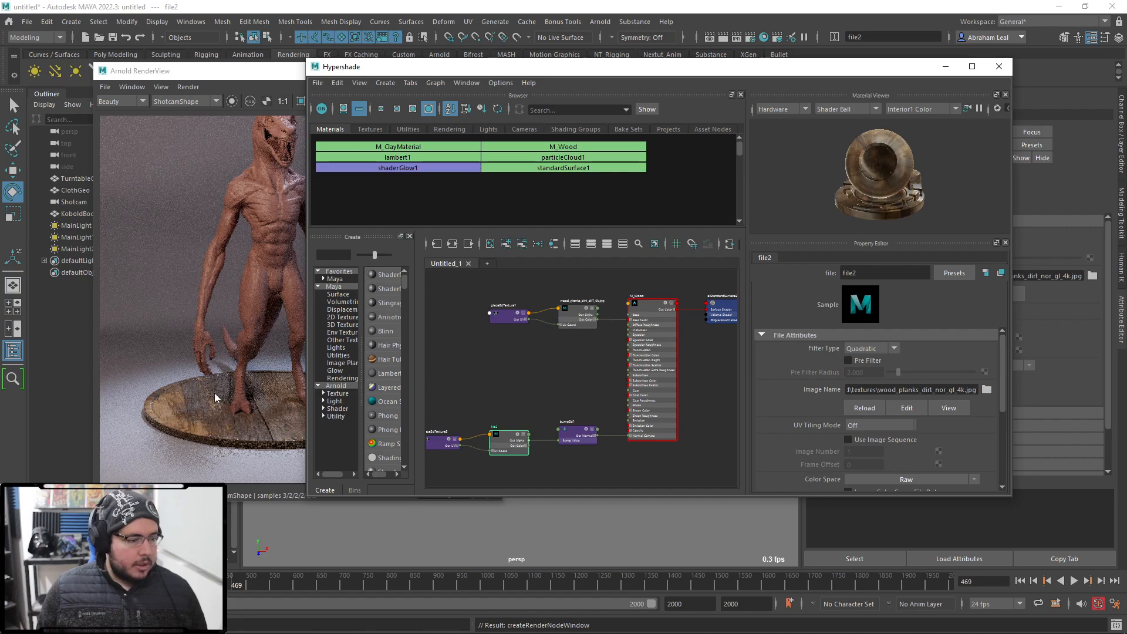
click(240, 374)
scroll(236, 372, down, 4)
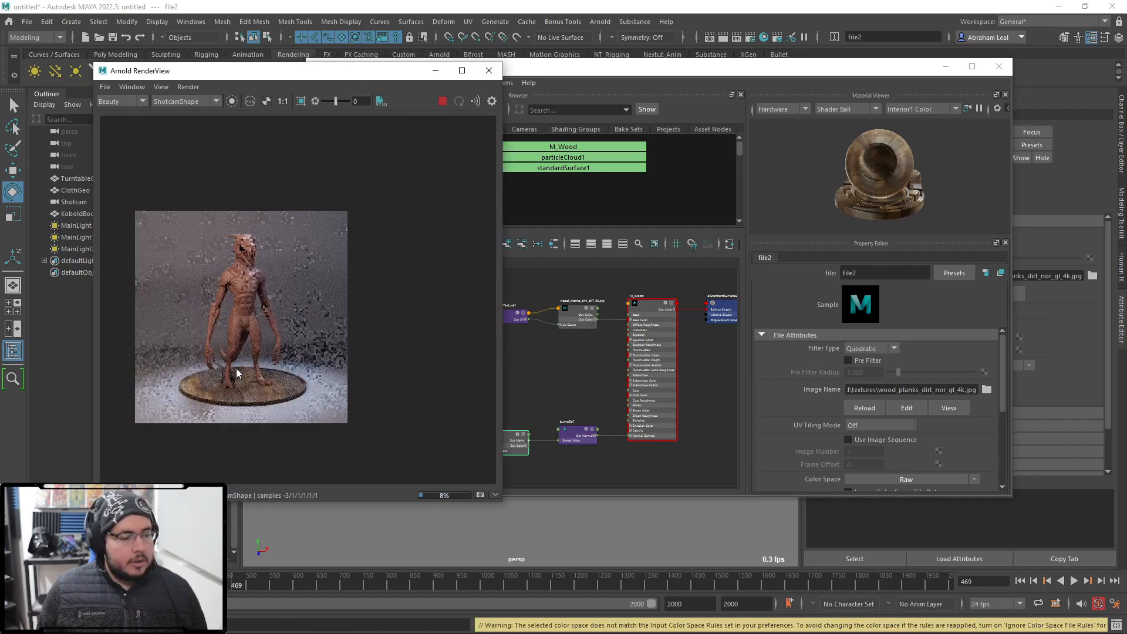
scroll(246, 398, up, 8)
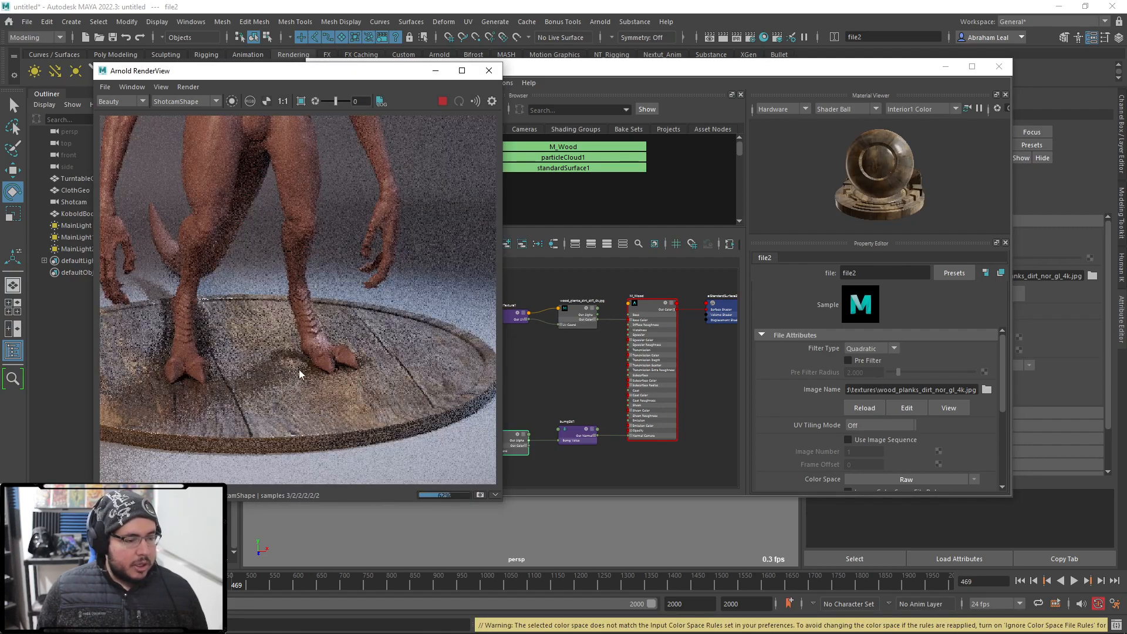
scroll(283, 380, down, 6)
middle_drag(402, 373, 348, 362)
scroll(518, 380, up, 3)
- Set the Repeat UV of the wood color texture's 2D placement node to 3
alt+middle_drag(557, 375, 647, 413)
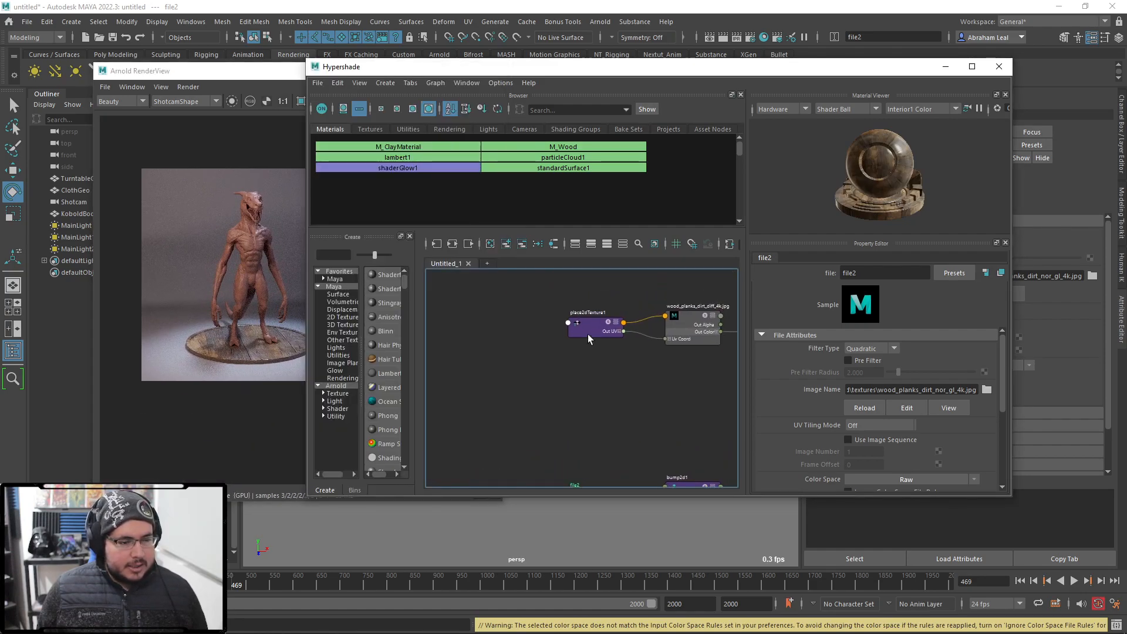
click(589, 339)
double_click(865, 438)
text(3)
key(Tab)
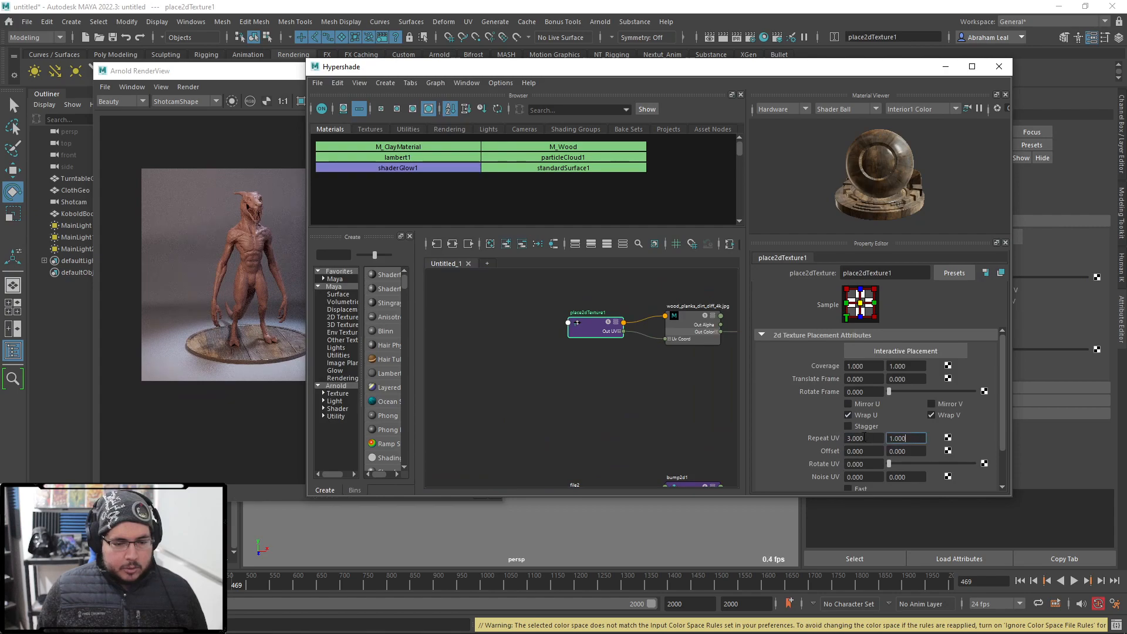
scroll(526, 335, down, 2)
- Set the Repeat UV of the wood normal texture's 2D placement node to 3 by 3
click(517, 398)
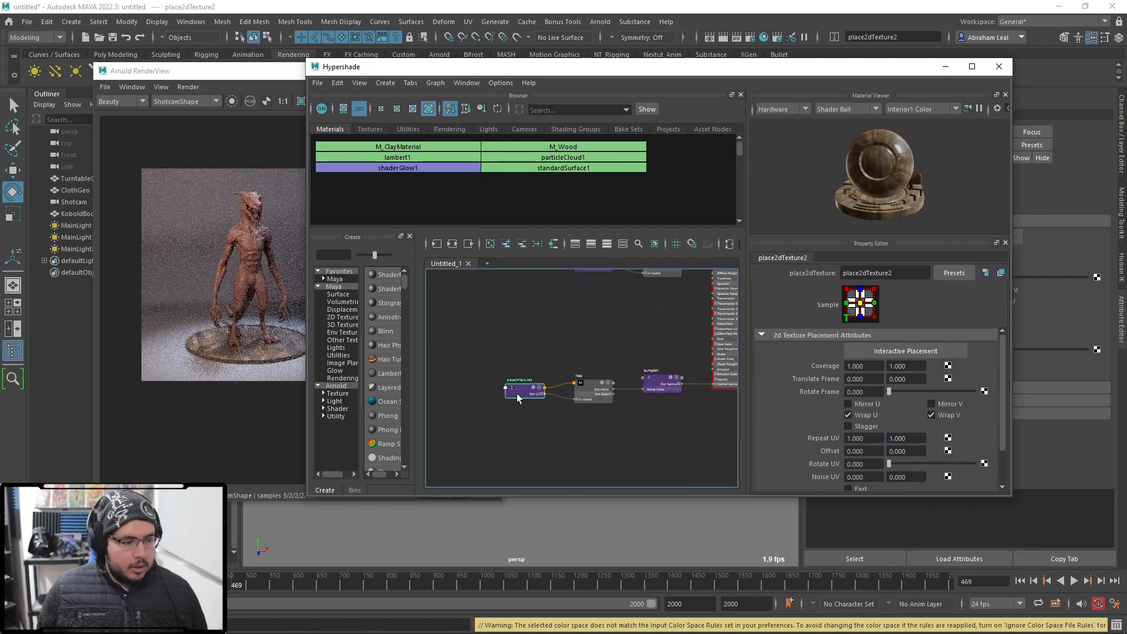
double_click(865, 437)
text(3)
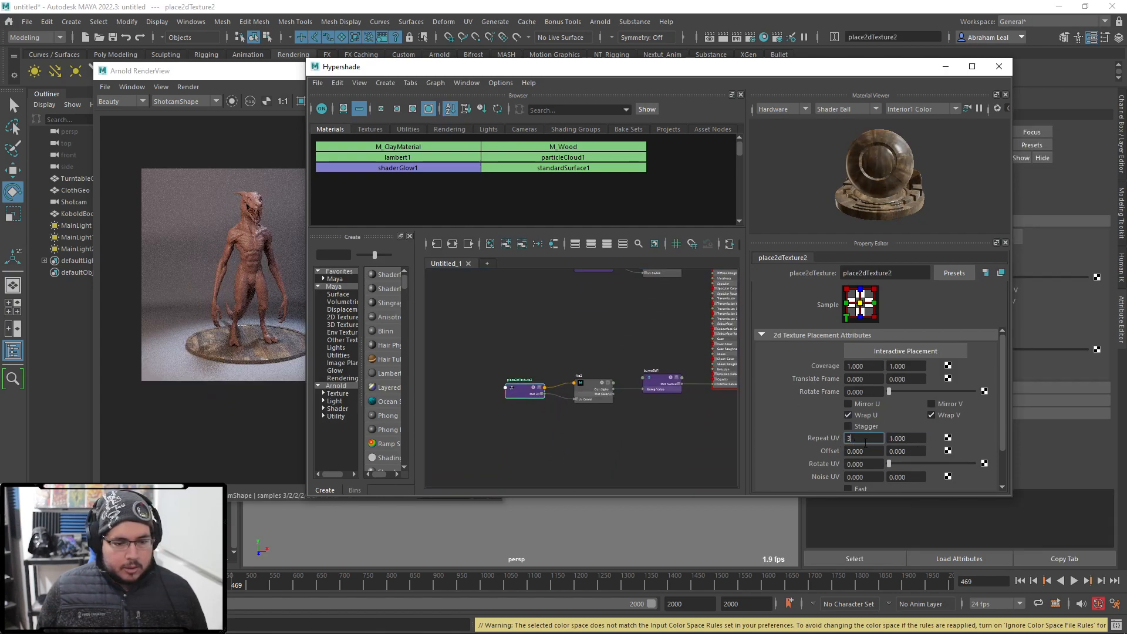
key(Tab)
text(3)
click(492, 342)
- Inspect the tiled wood on the turntable disc in the live render, both close up and on the full figure
scroll(252, 338, up, 5)
middle_drag(239, 422, 221, 393)
scroll(252, 368, up, 2)
scroll(238, 358, down, 2)
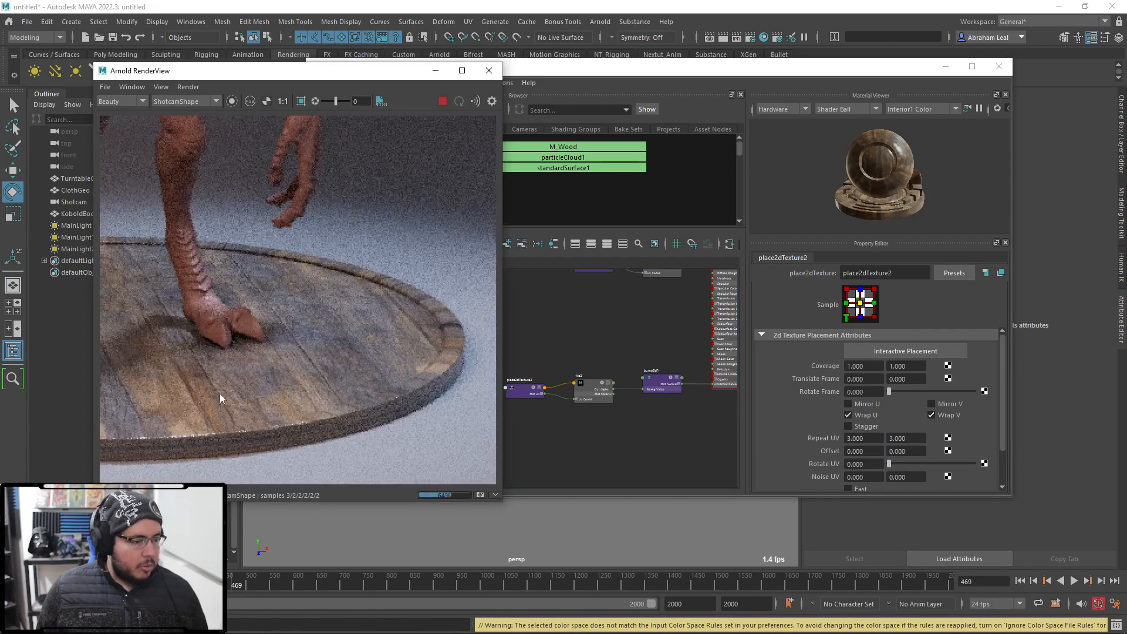
scroll(271, 349, down, 4)
scroll(305, 339, down, 2)
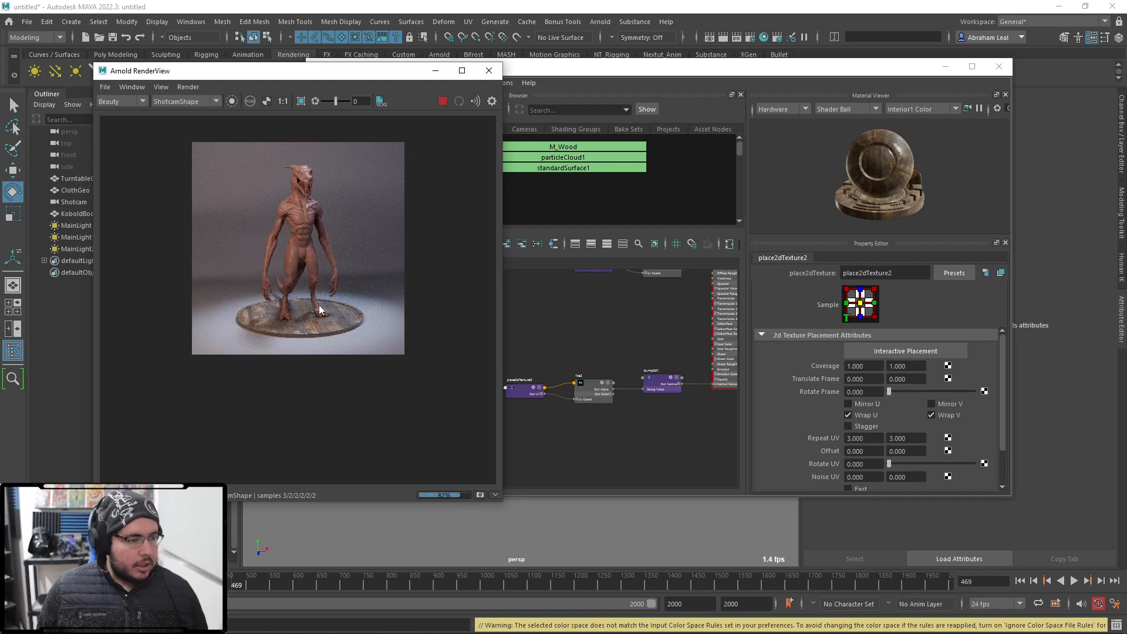
scroll(348, 249, up, 3)
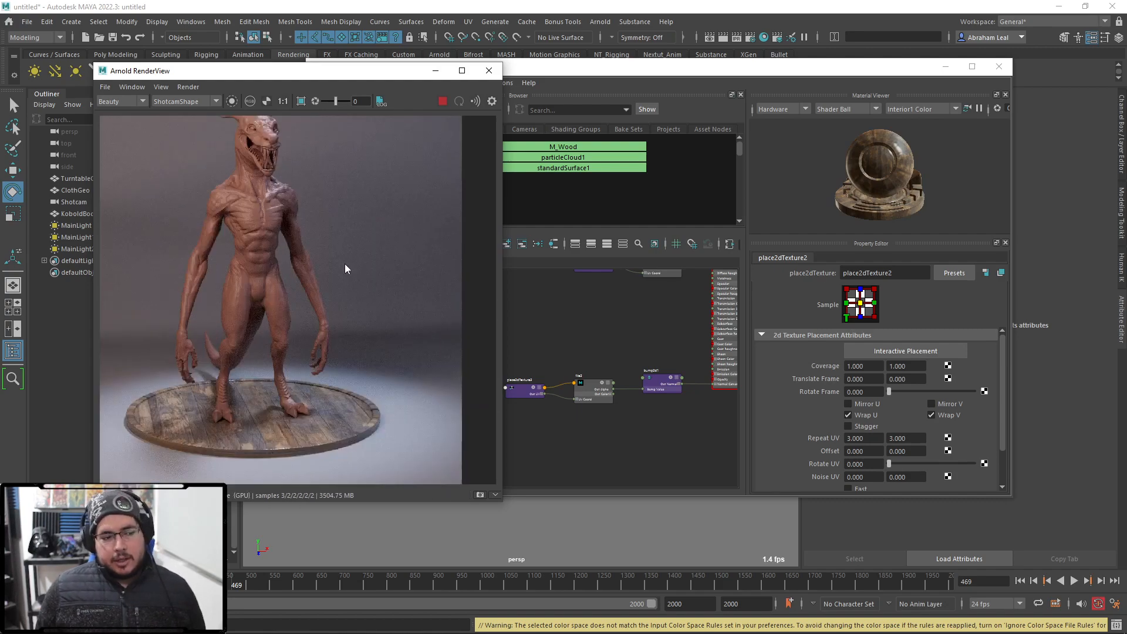
scroll(344, 250, down, 1)
- Close the Hypershade, stop the live render and move the render window aside to free the viewport
click(999, 67)
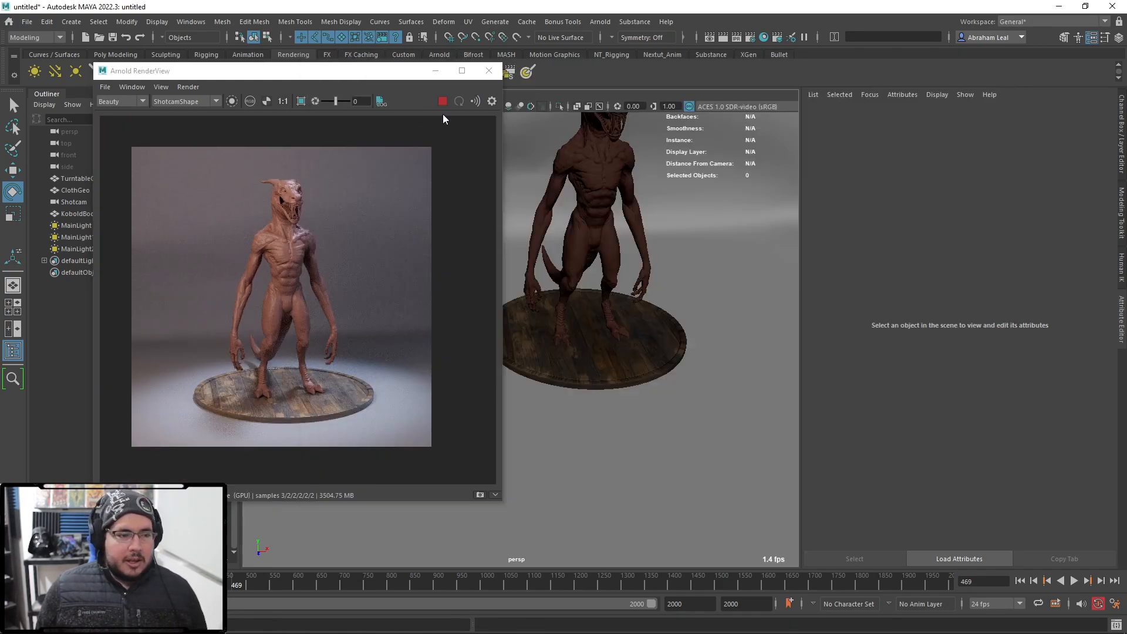
alt+drag(696, 302, 644, 323)
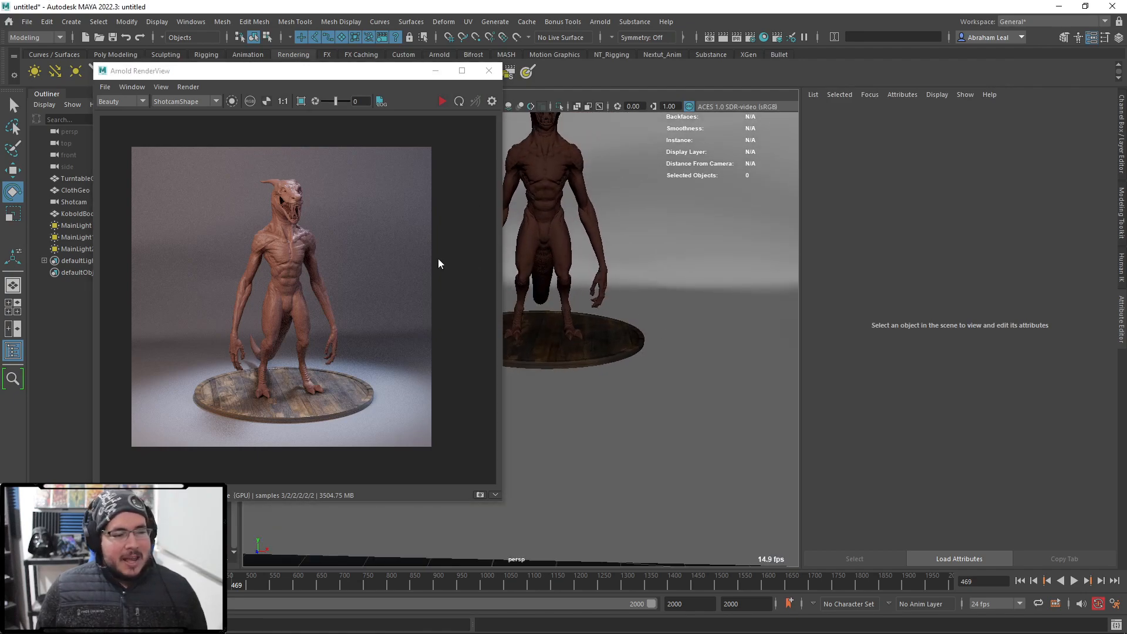
drag(246, 71, 160, 117)
- Create a polygon sphere scaled to about 5.3 beside the turntable and stack two duplicates vertically with it
click(103, 54)
click(38, 69)
drag(594, 382, 727, 318)
key(ctrl+d)
drag(708, 279, 709, 189)
key(ctrl+d)
- Try to rename the lowest sphere as ChromeSphere
click(703, 313)
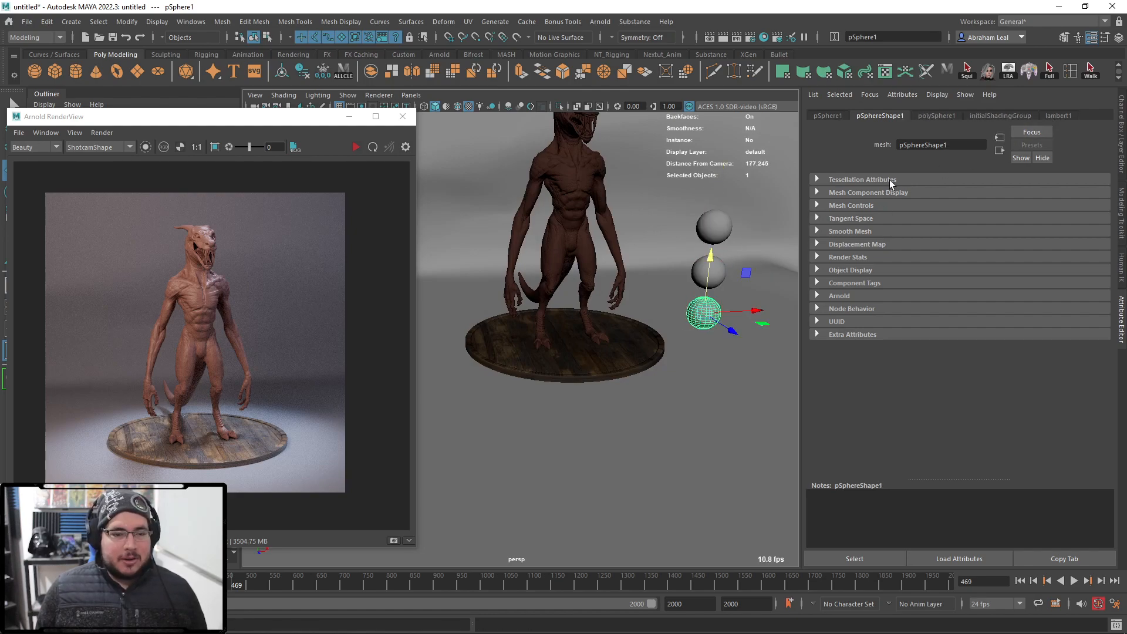
key(ctrl+a)
click(914, 119)
text(d)
key(Caps_Lock)
text(hormomeSphere)
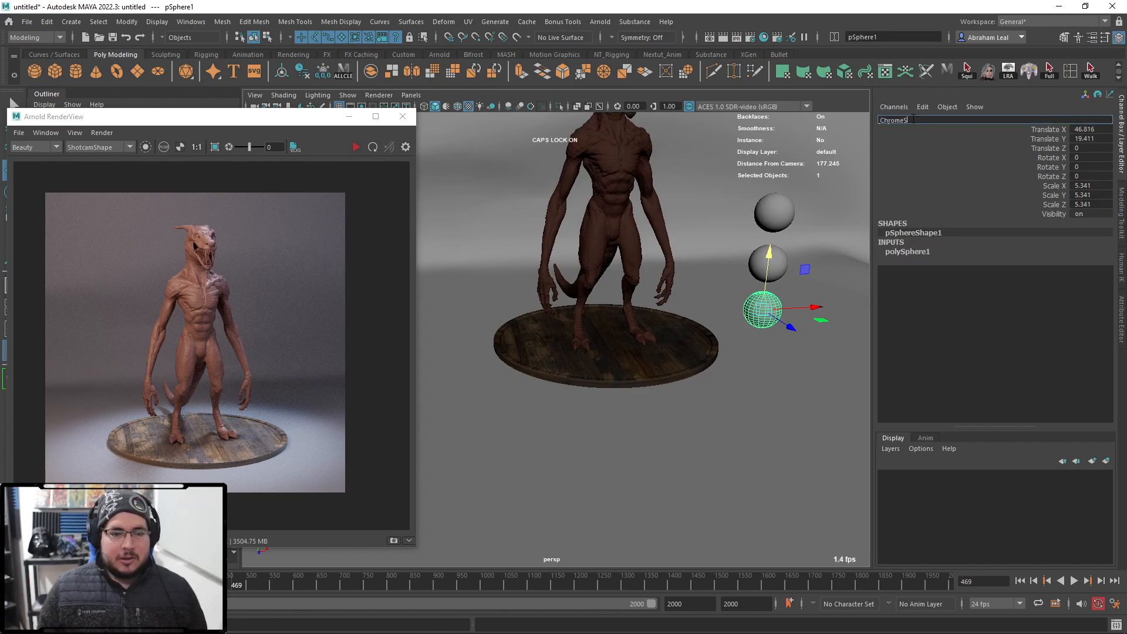
key(Return)
right_drag(771, 294, 763, 587)
key(ctrl+z)
- Assign a new aiStandardSurface material to the lowest sphere and name it M_Chrome
right_drag(701, 298, 713, 605)
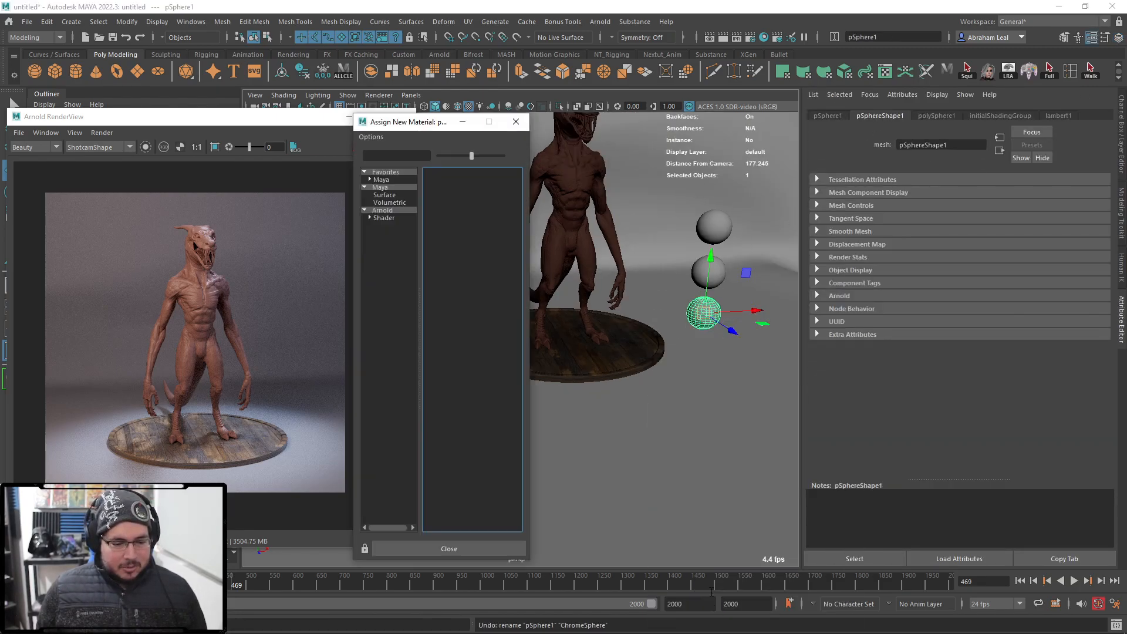
click(388, 211)
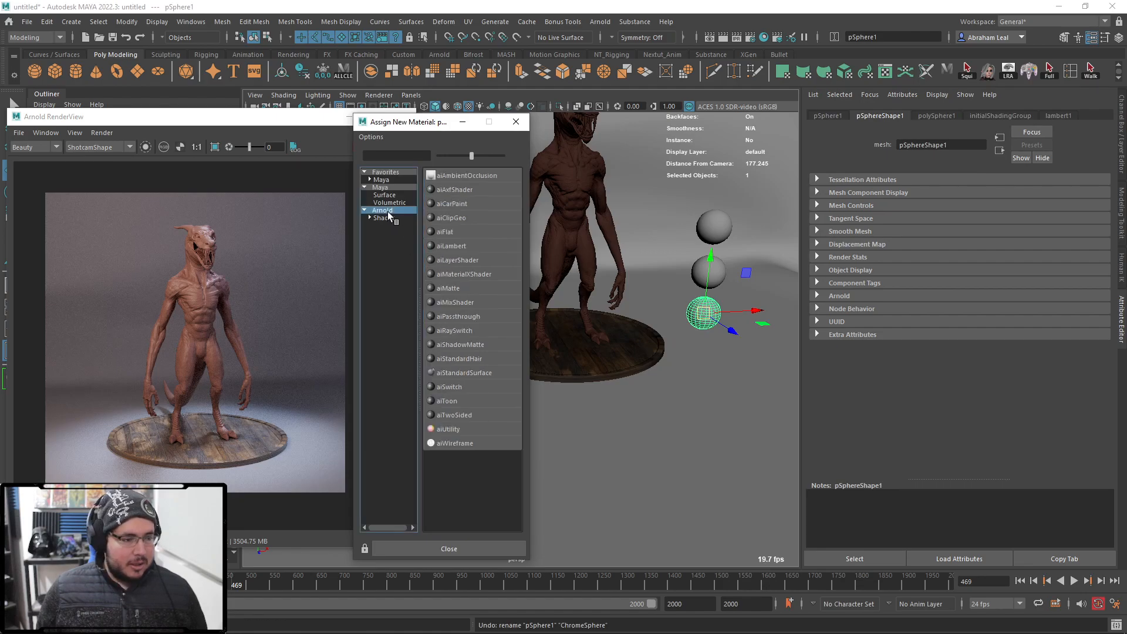
click(463, 372)
double_click(940, 145)
text(M_Chrome)
key(Return)
- Set M_Chrome's metalness to 1 and specular roughness to 0, and preview the reflections in a live render
drag(944, 293, 1083, 292)
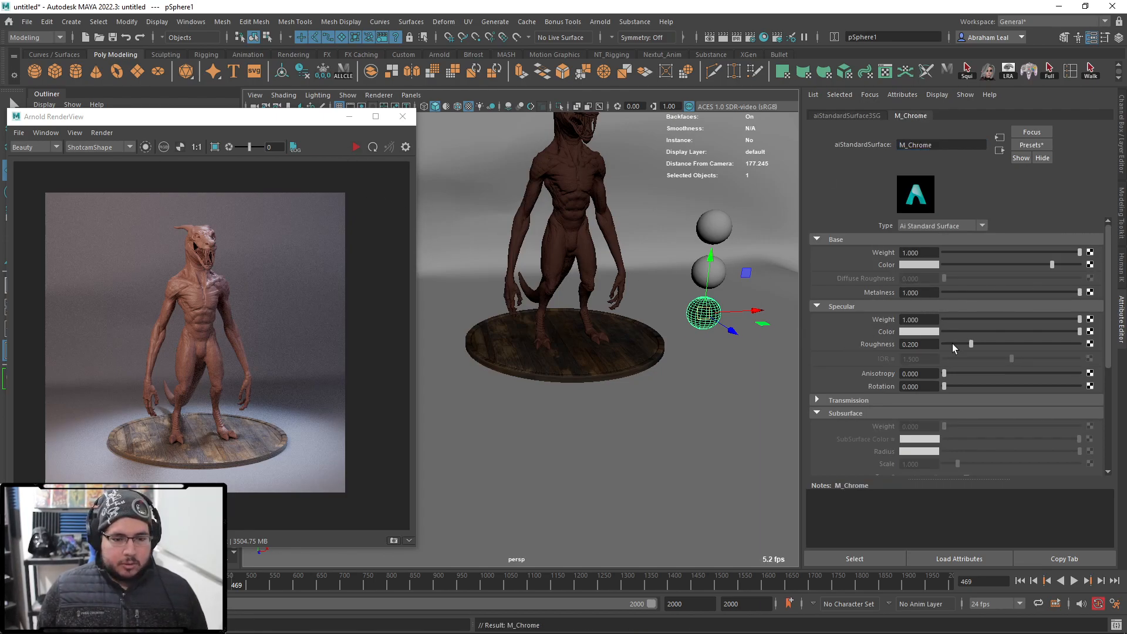
click(356, 148)
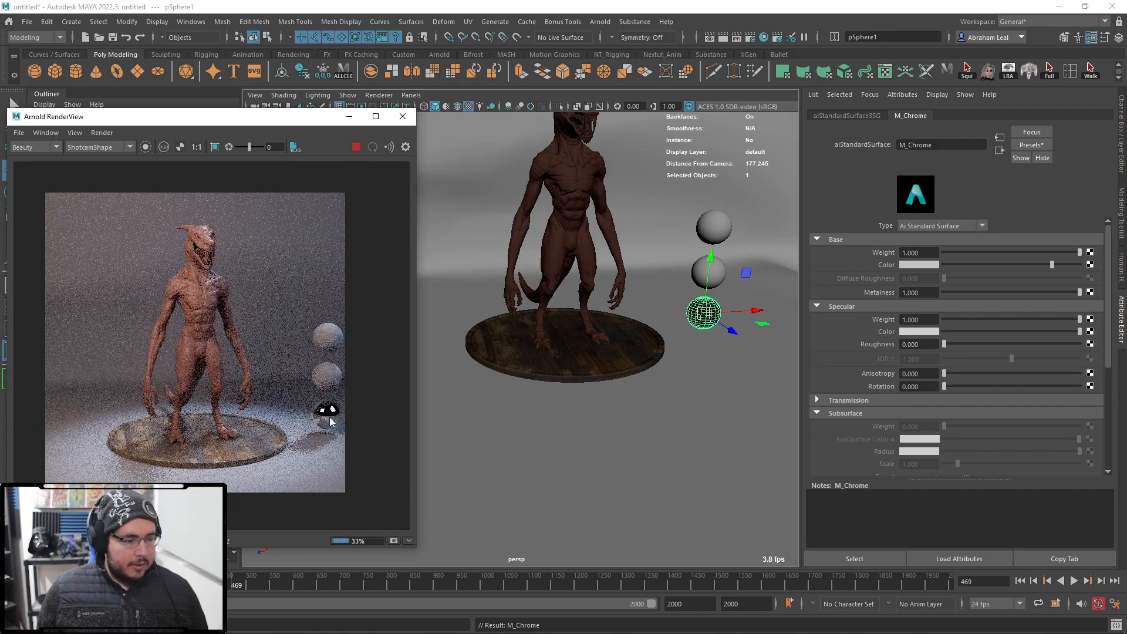
click(356, 147)
- Rename the middle sphere of the stack to WhiteSphere
click(709, 271)
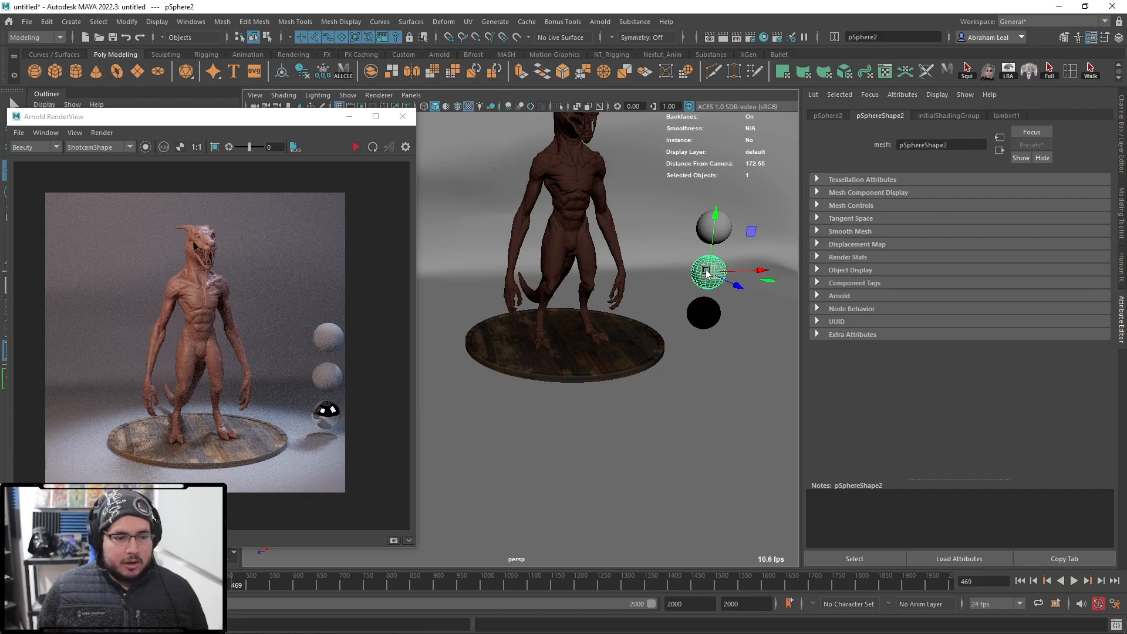
key(ctrl+a)
click(928, 120)
key(Caps_Lock)
text(M)
key(BackSpace)
text(wHITE)
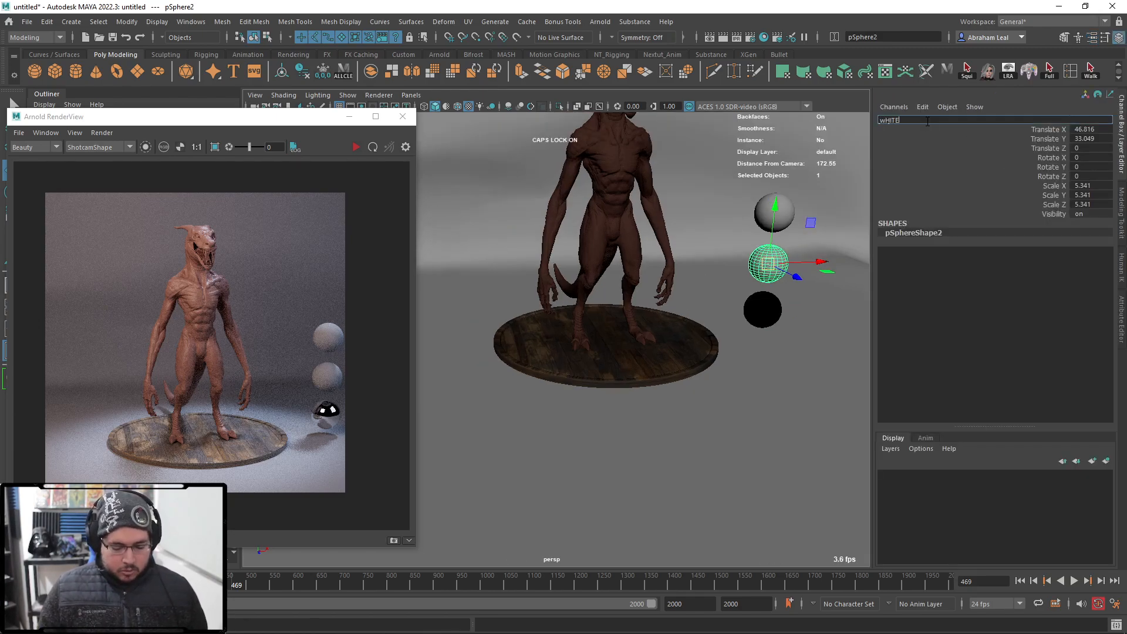
text(spWhiteSpher)
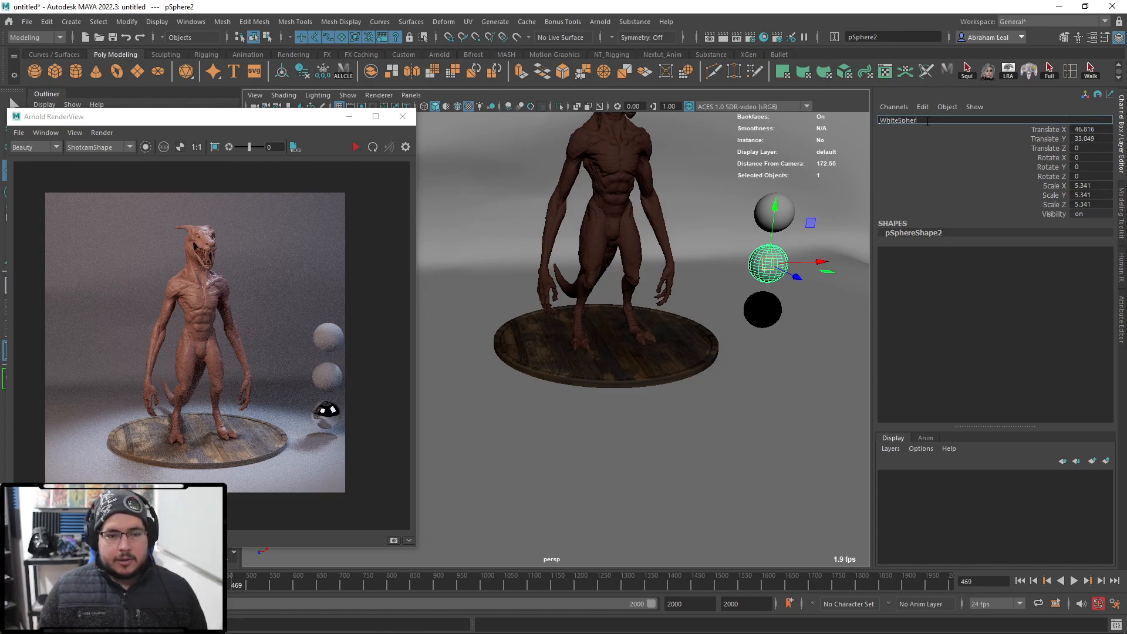
text(e)
key(Return)
- Assign a new aiStandardSurface material to WhiteSphere
right_click(774, 258)
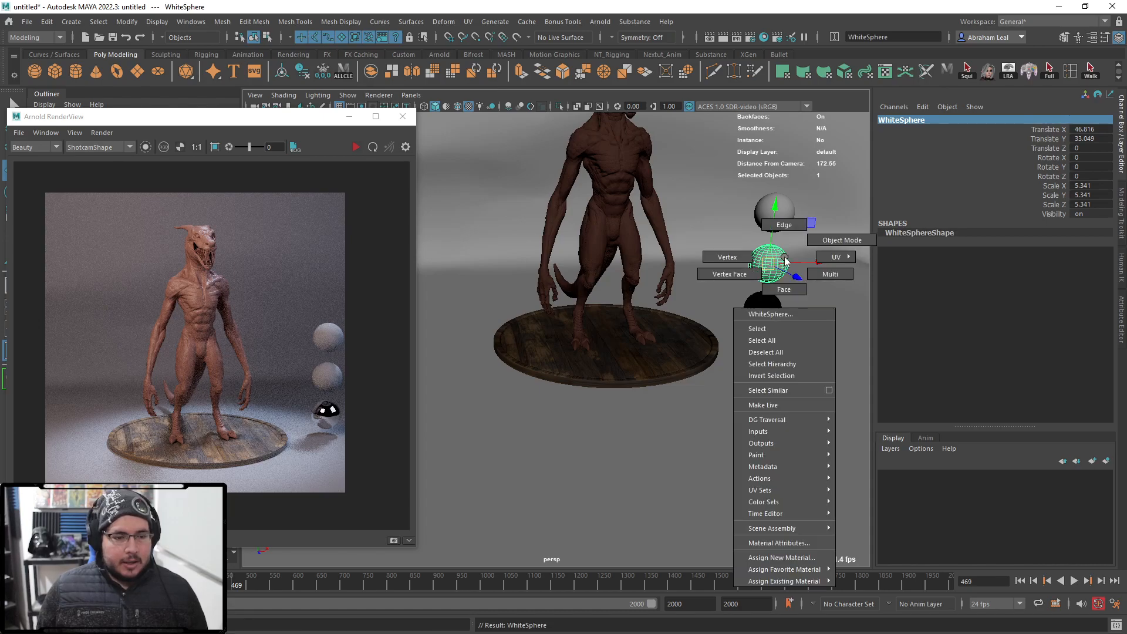
click(790, 557)
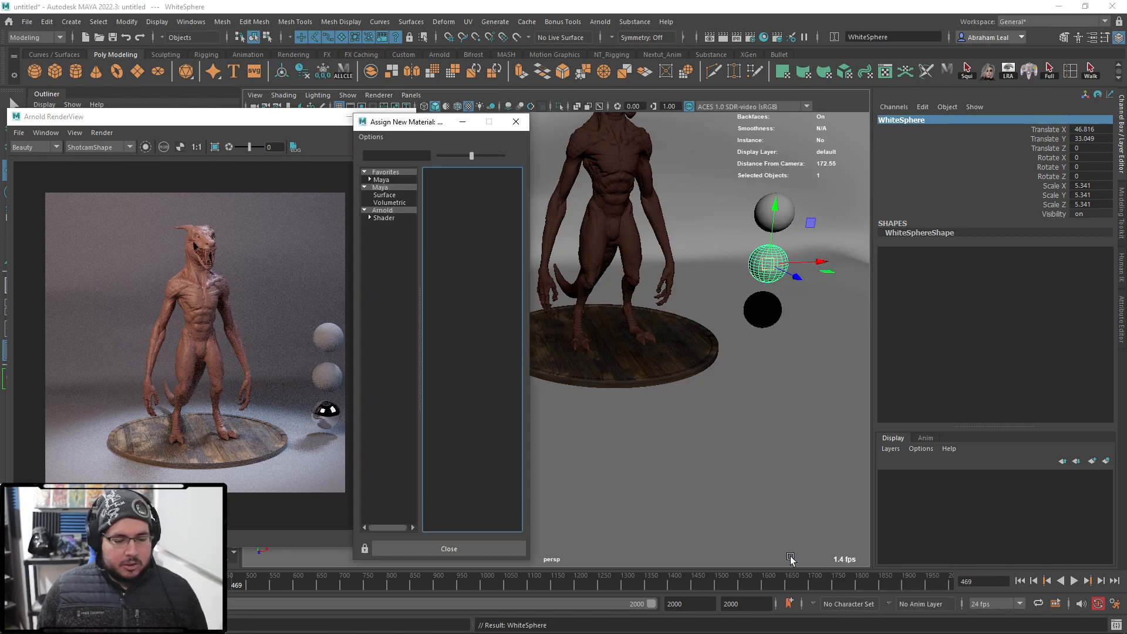
click(382, 210)
click(463, 373)
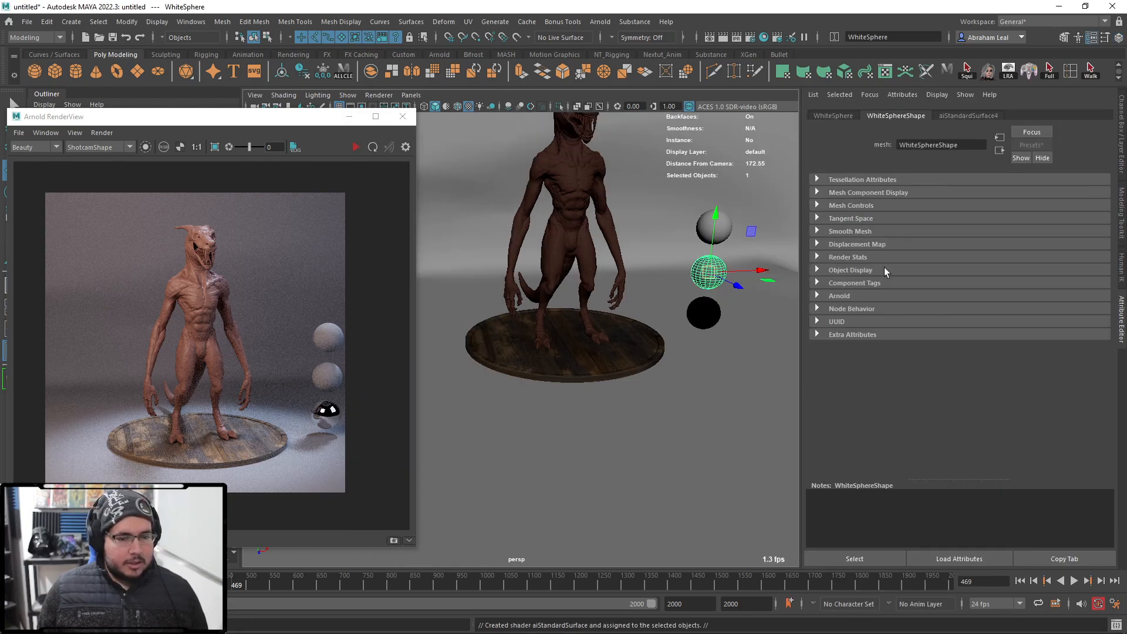
- Give WhiteSphere's material a pure white base color and specular roughness of about 0.73, and preview it in a live render
click(939, 117)
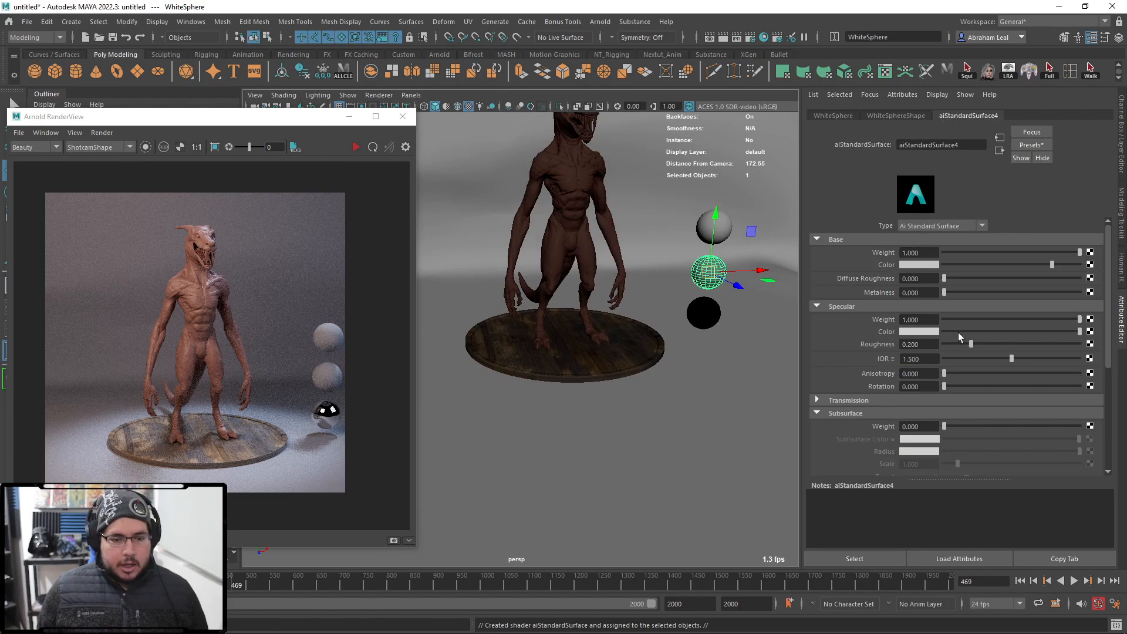
click(946, 319)
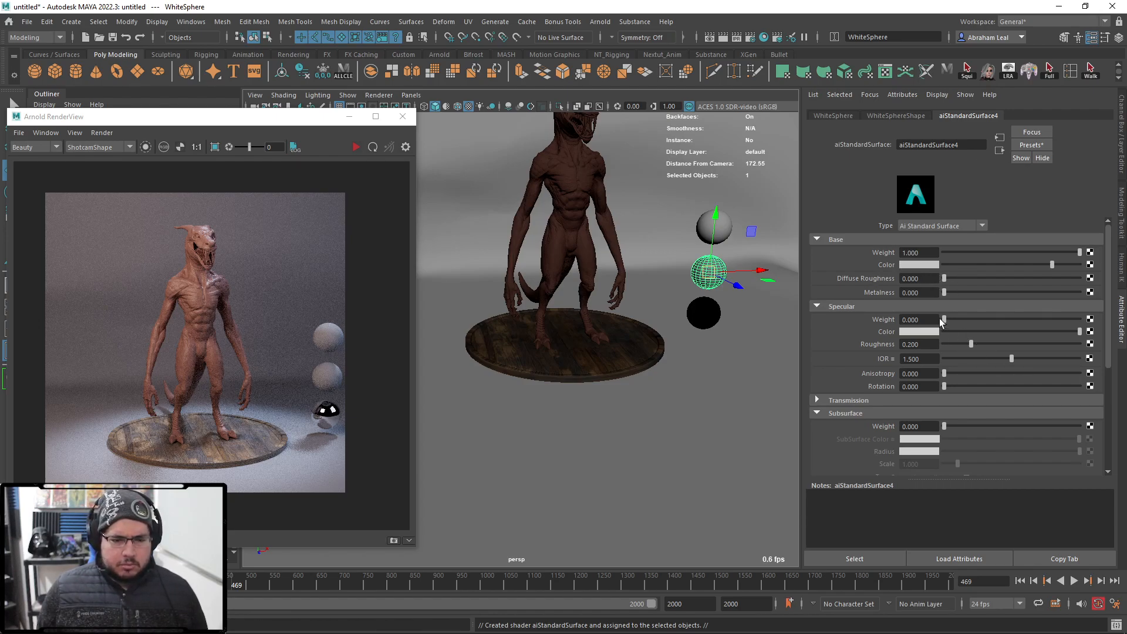
drag(974, 347, 1041, 347)
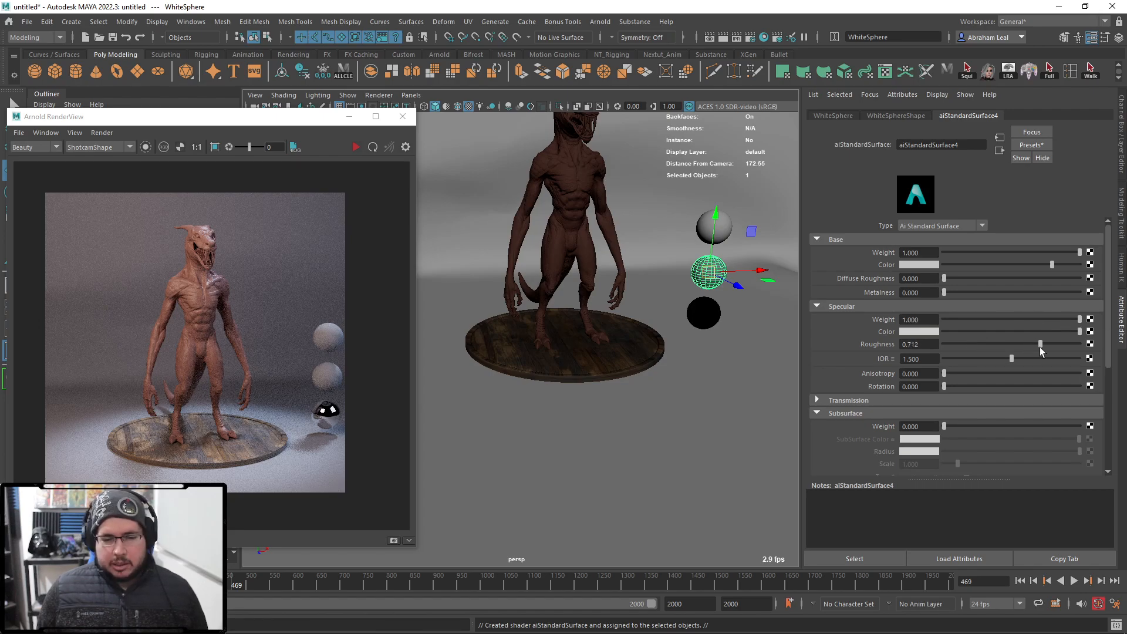
click(919, 264)
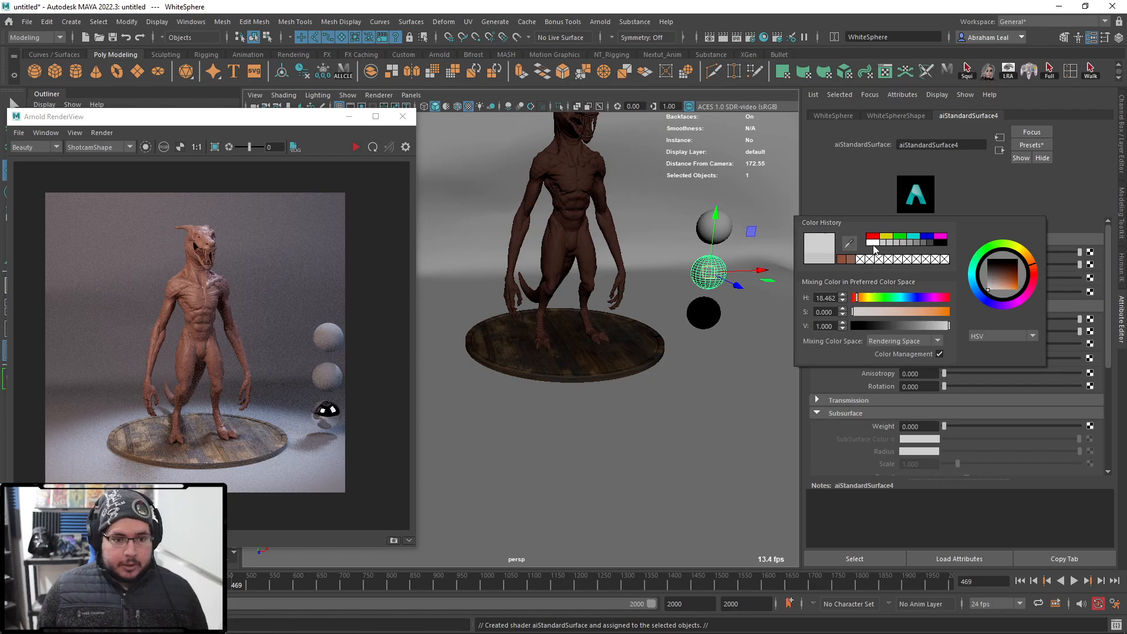
click(356, 147)
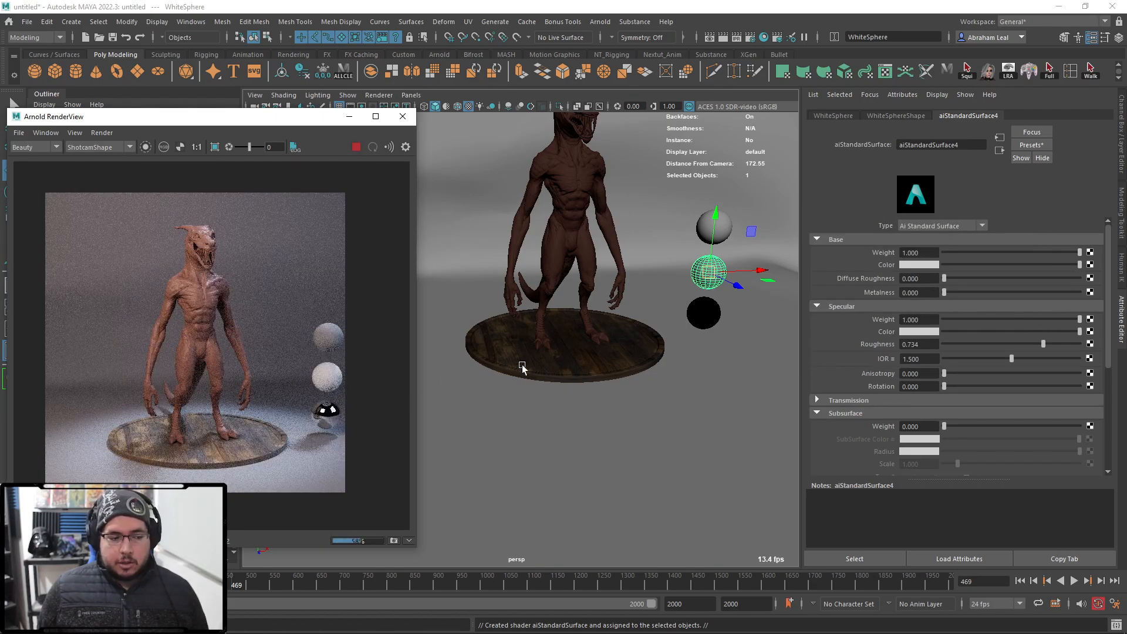
- Assign a new aiStandardSurface material to the top sphere and name it M_Gray
click(704, 231)
right_drag(703, 230, 688, 527)
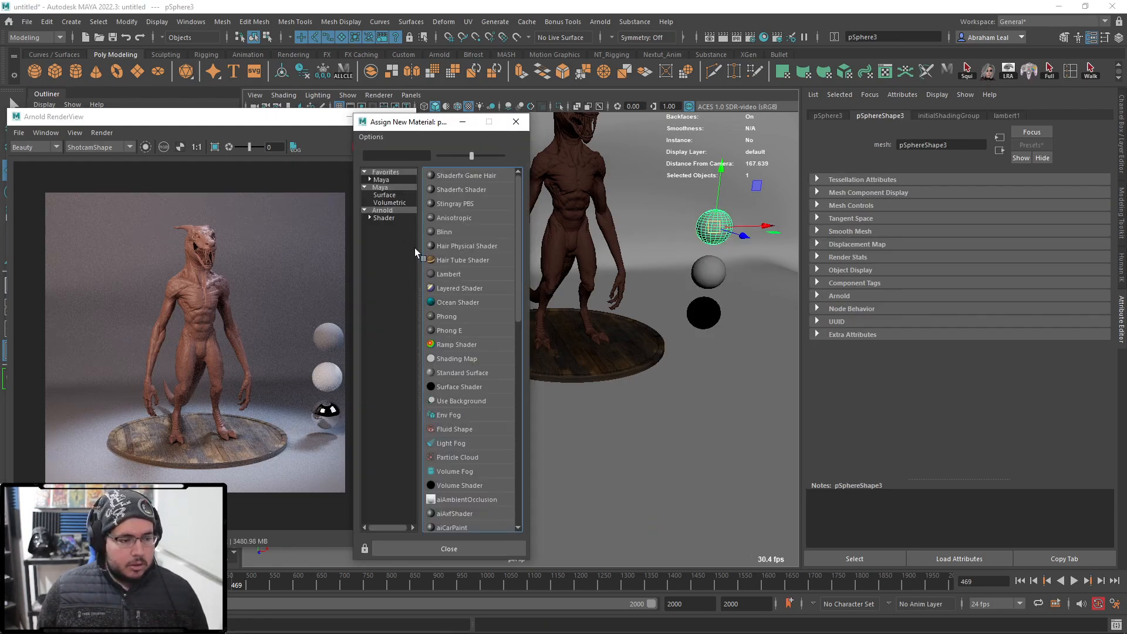
click(382, 210)
click(470, 373)
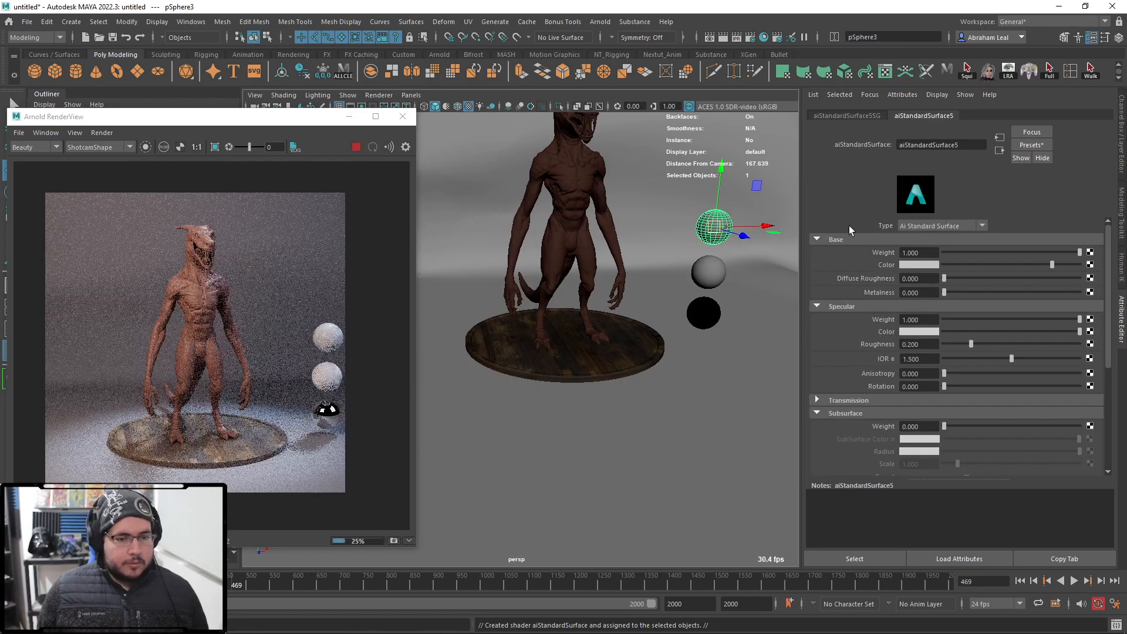
text(M_Gre)
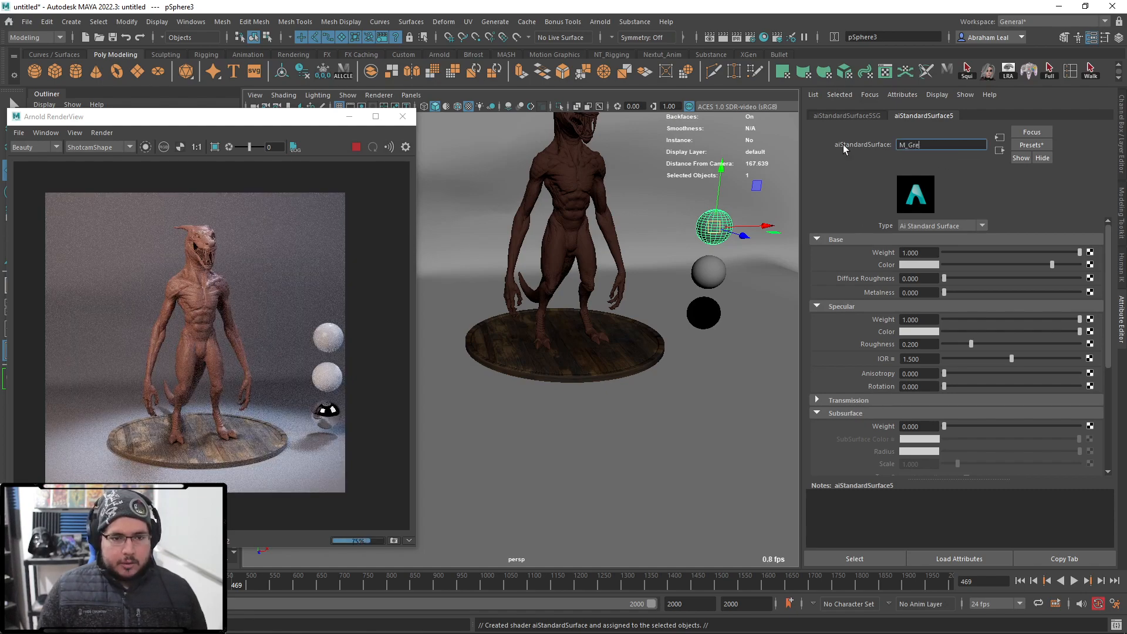
key(BackSpace)
text(ay)
key(Return)
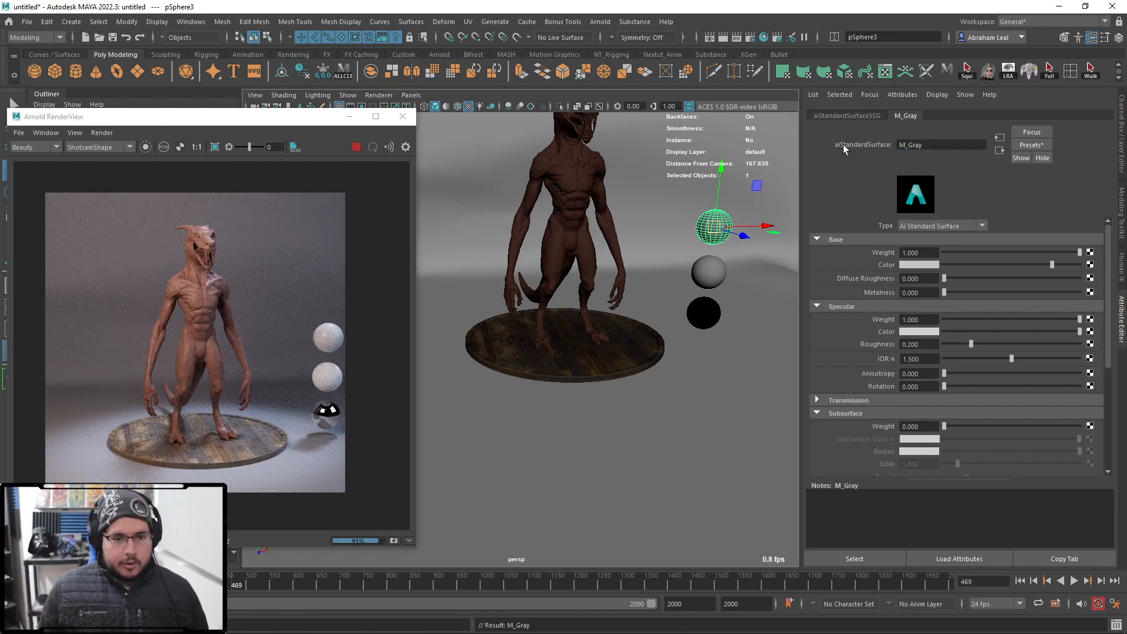
- Set M_Gray's base color value to 0.5 and its specular roughness to about 0.75
click(912, 265)
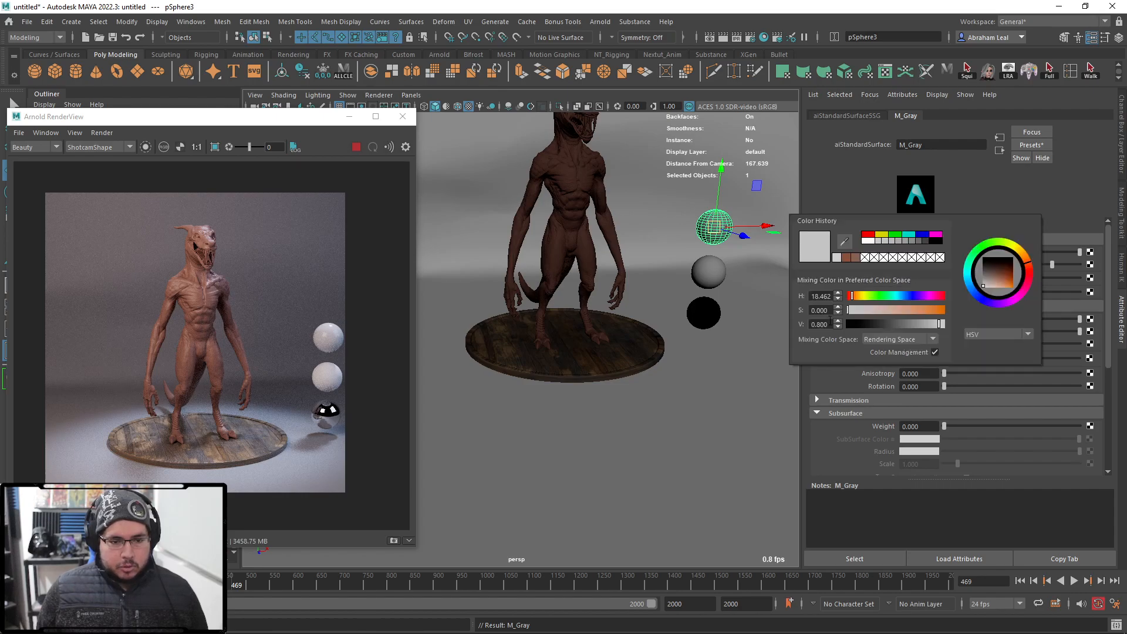
text(0.5)
key(Return)
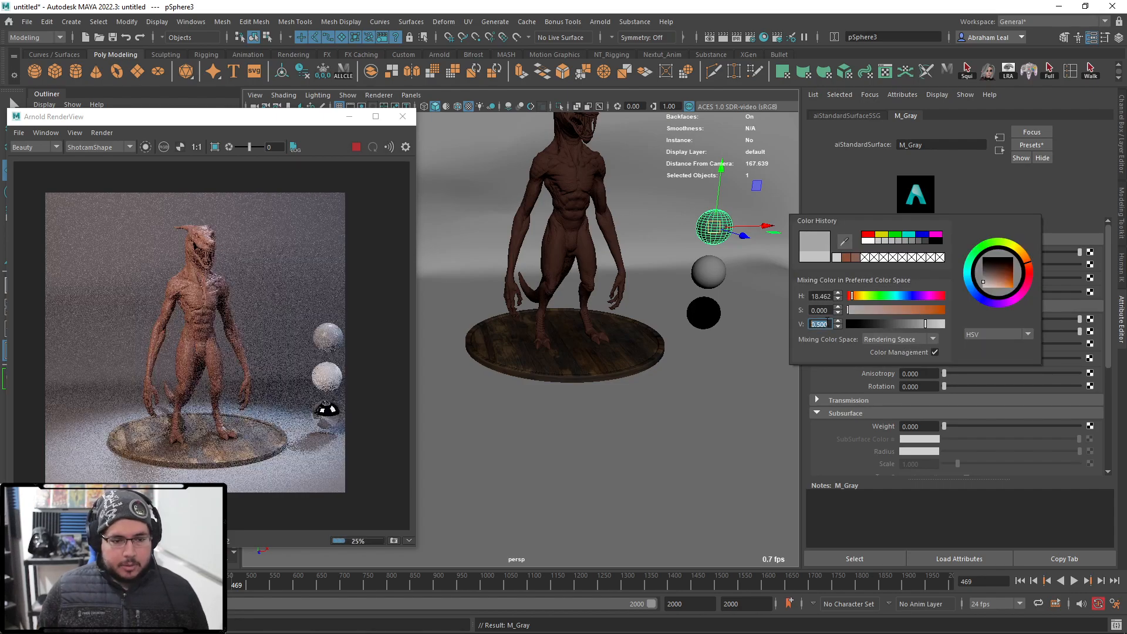
drag(974, 344, 1043, 343)
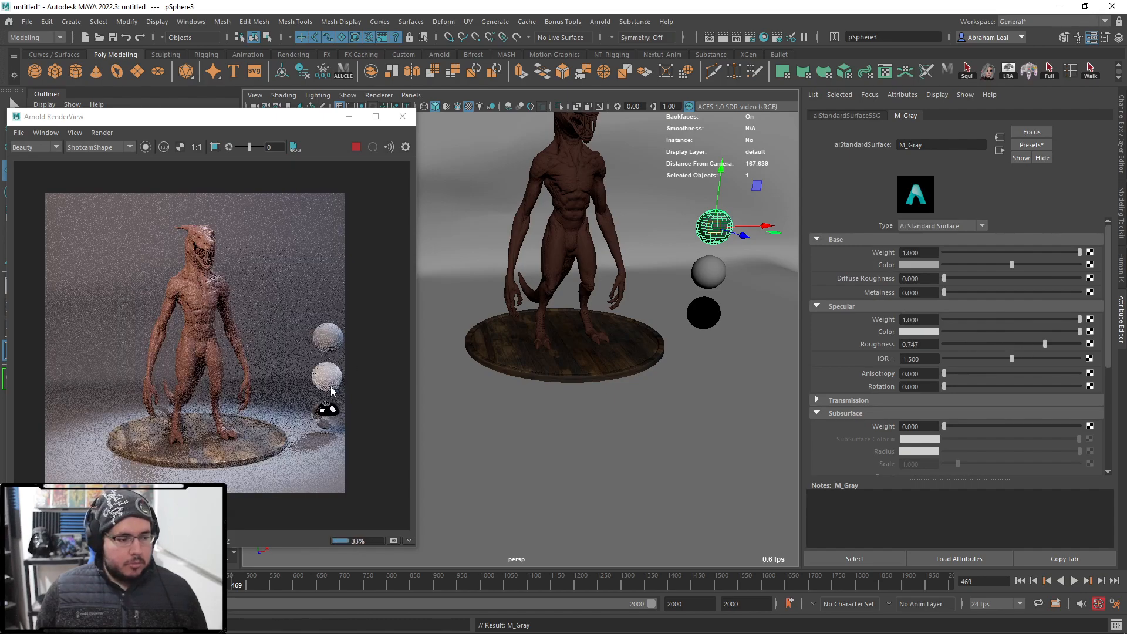
click(710, 311)
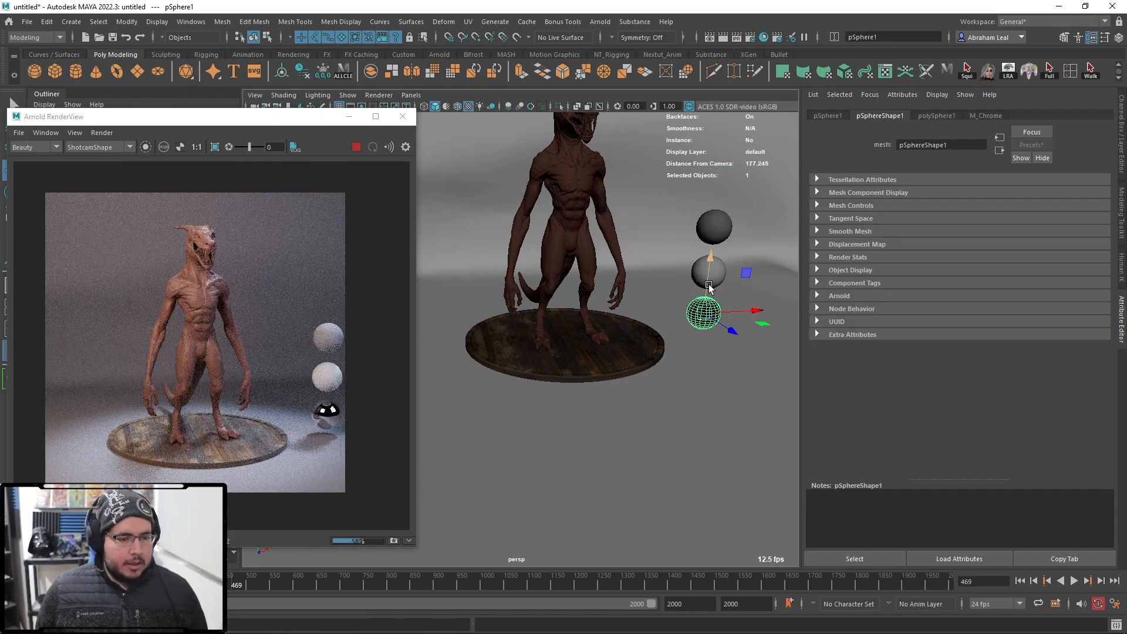
click(663, 399)
click(705, 318)
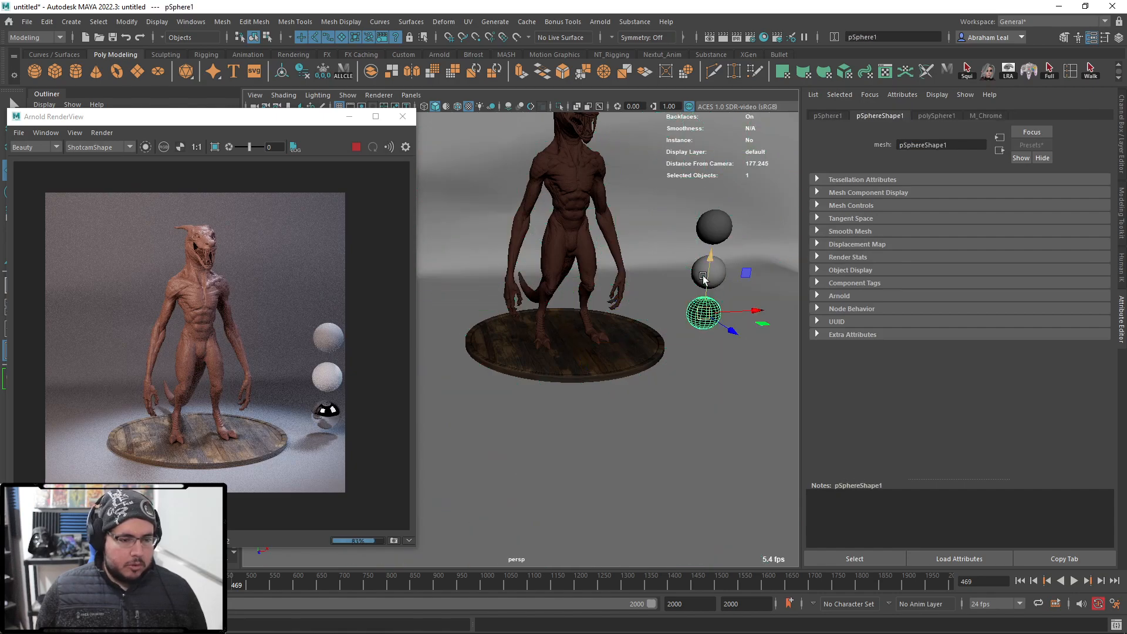
key(Caps_Lock)
click(702, 274)
click(705, 230)
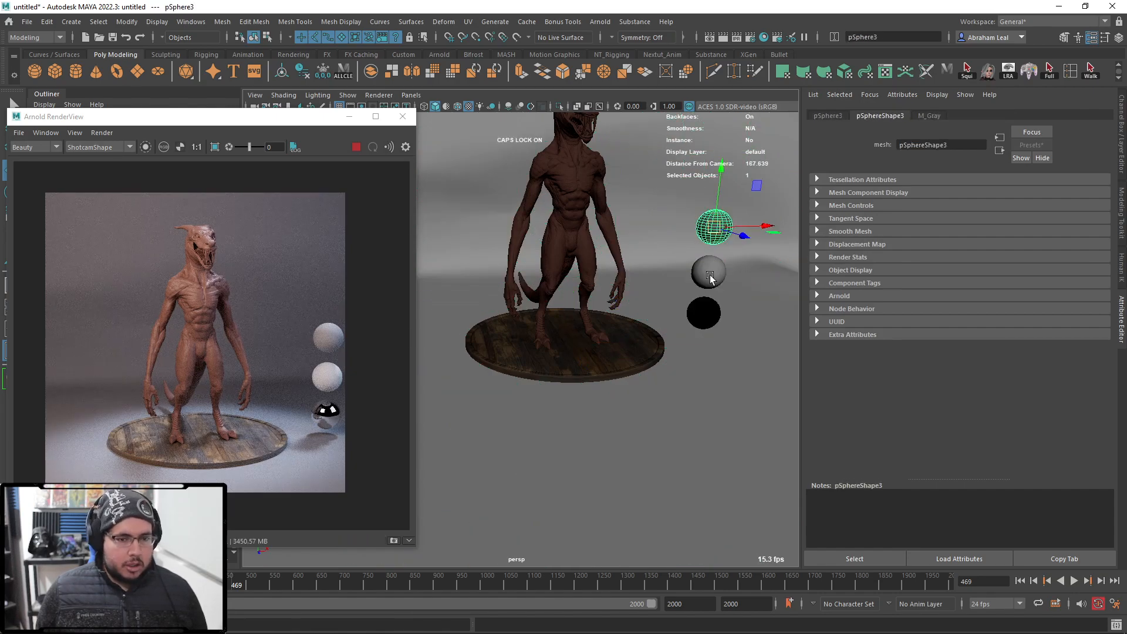
click(710, 275)
- Rename the top sphere to GreySphere
click(697, 224)
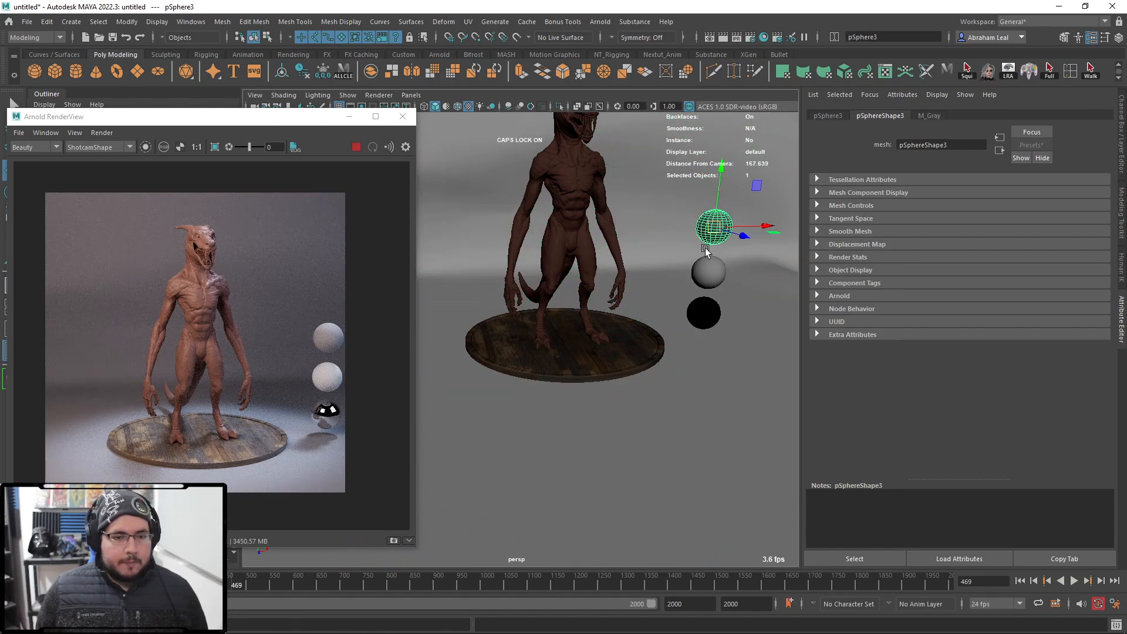
key(ctrl+a)
double_click(897, 120)
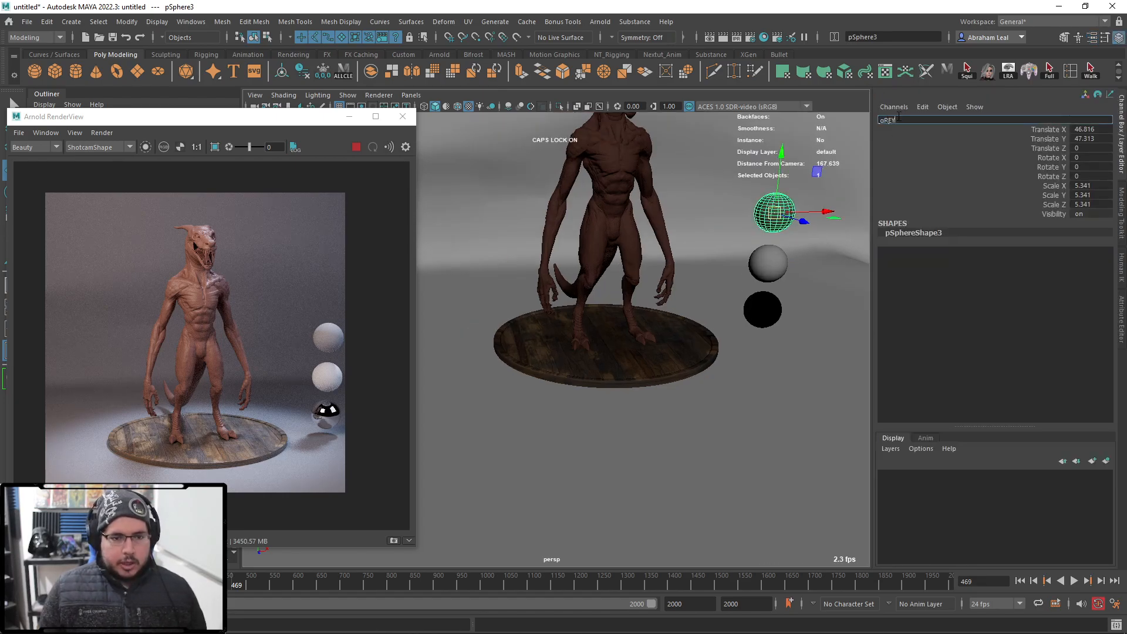
text(GreySpher)
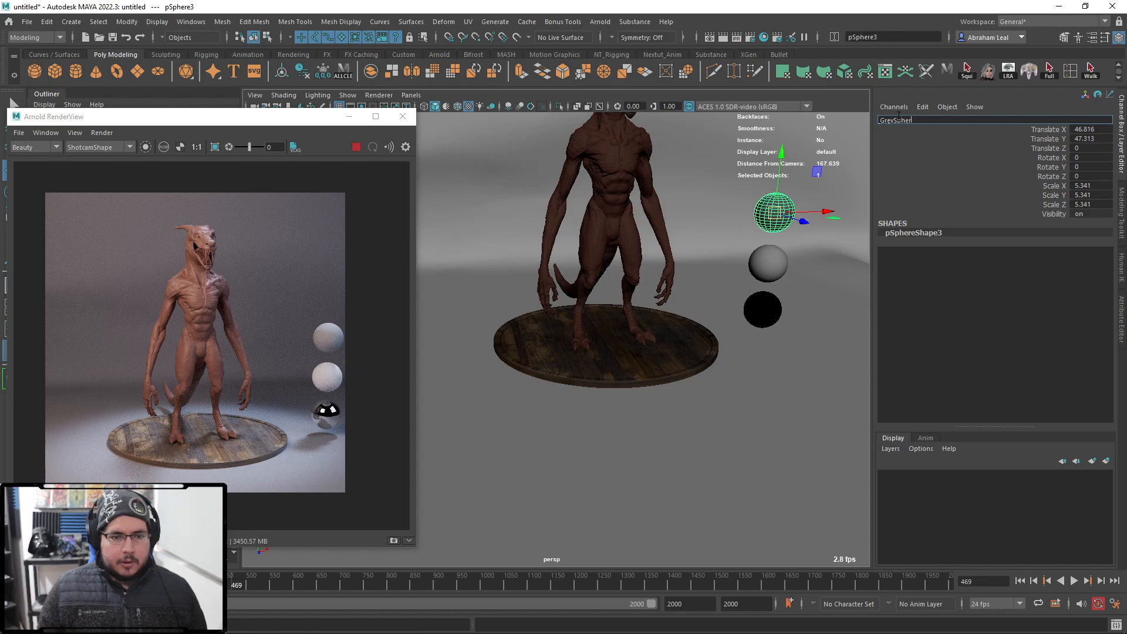
text(e)
key(Return)
- Move all three spheres together closer to the turntable, to about X 39.7 with the lowest at Y 17.1, and stop the live render
shift+click(766, 268)
shift+click(765, 308)
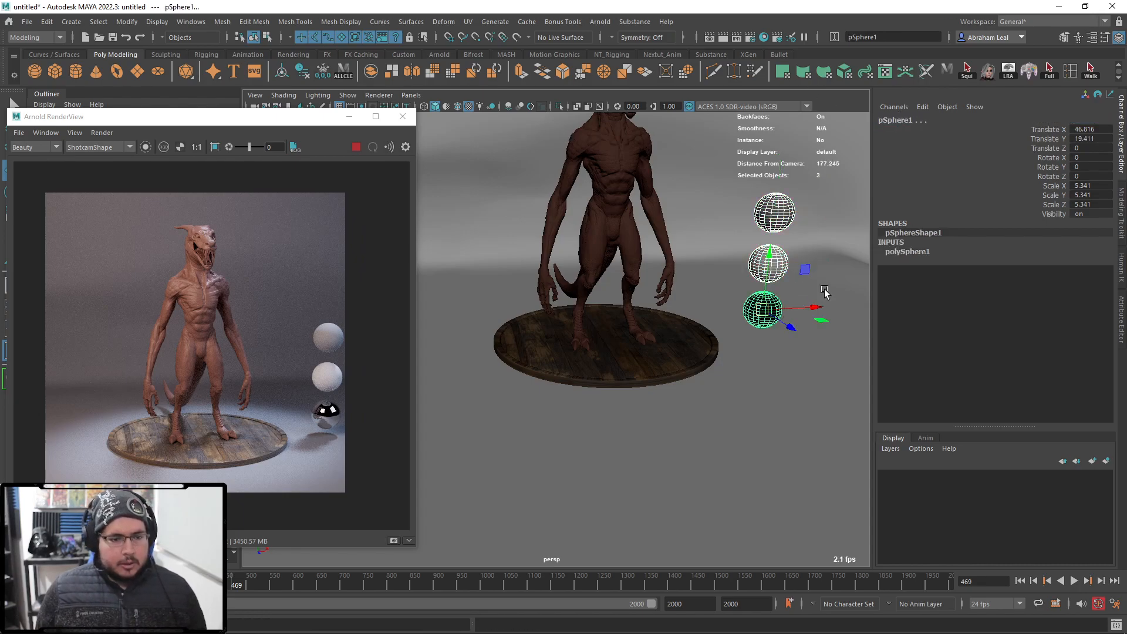
alt+drag(825, 292, 799, 290)
drag(810, 332, 783, 332)
drag(728, 274, 728, 281)
alt+drag(685, 312, 723, 311)
click(357, 147)
click(349, 118)
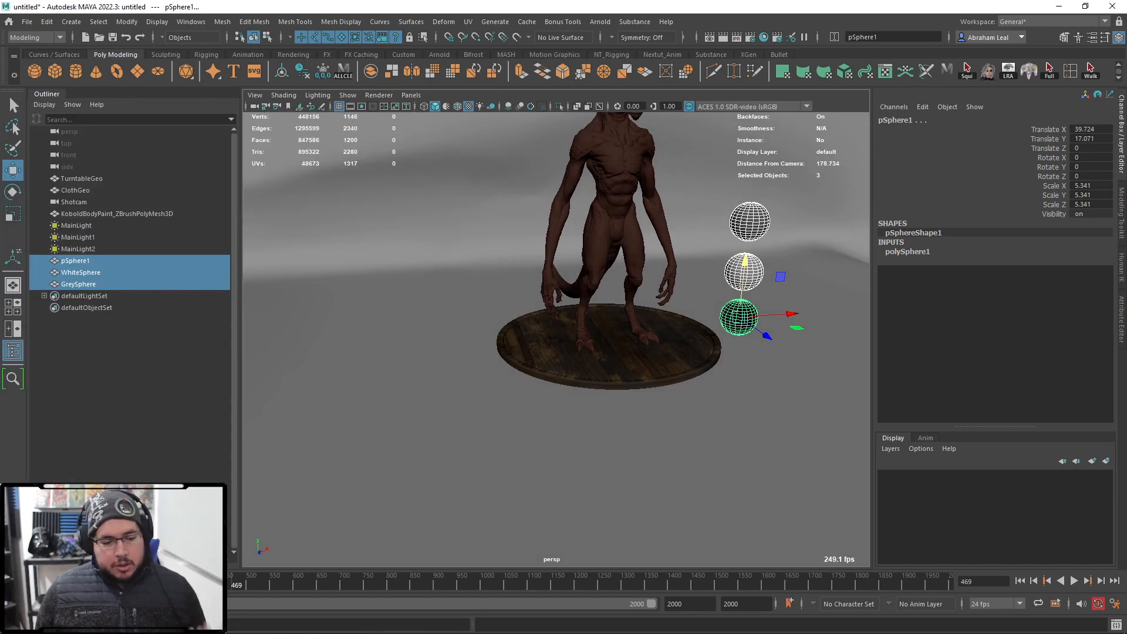
- Set the playback range to end at frame 120
click(695, 608)
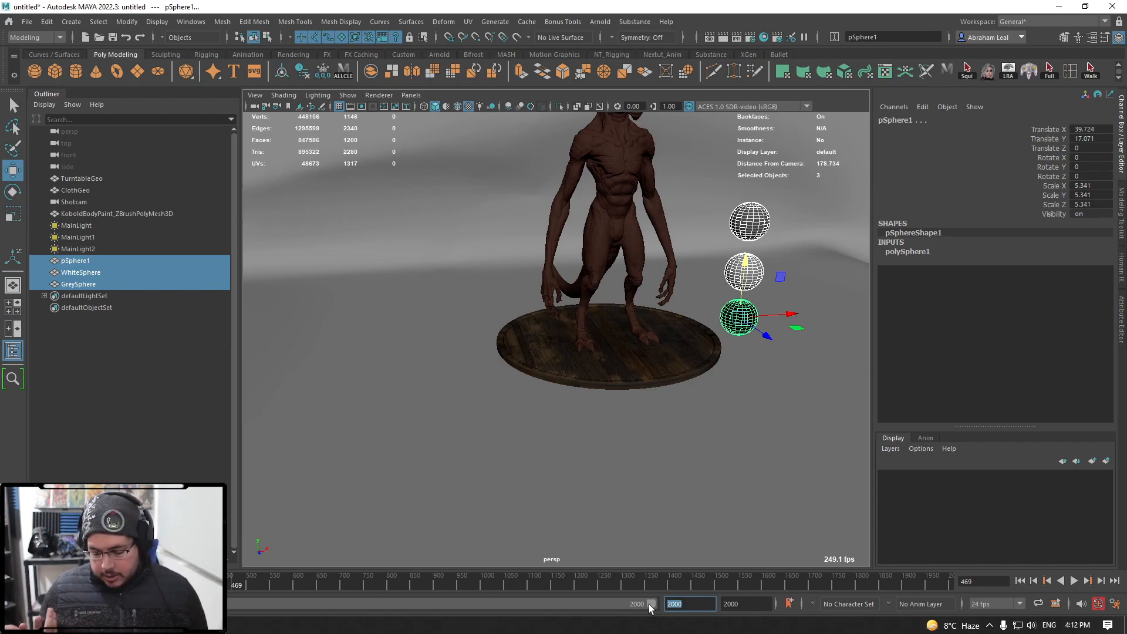
text(120)
key(Return)
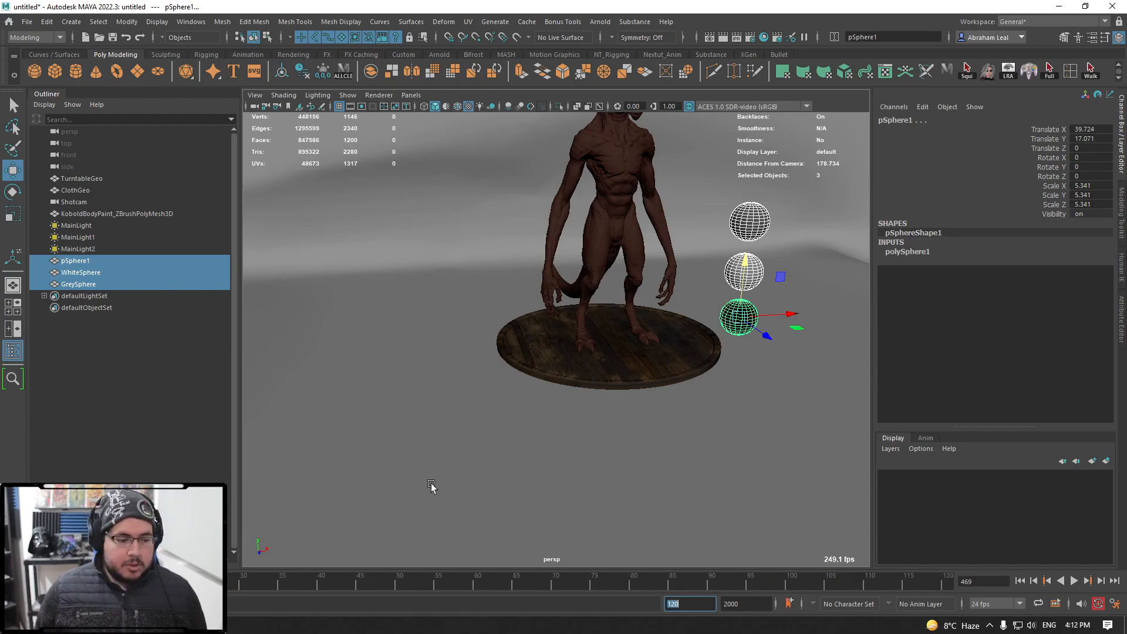
- Create an empty group at the origin and name it TurntableAnimation
click(144, 360)
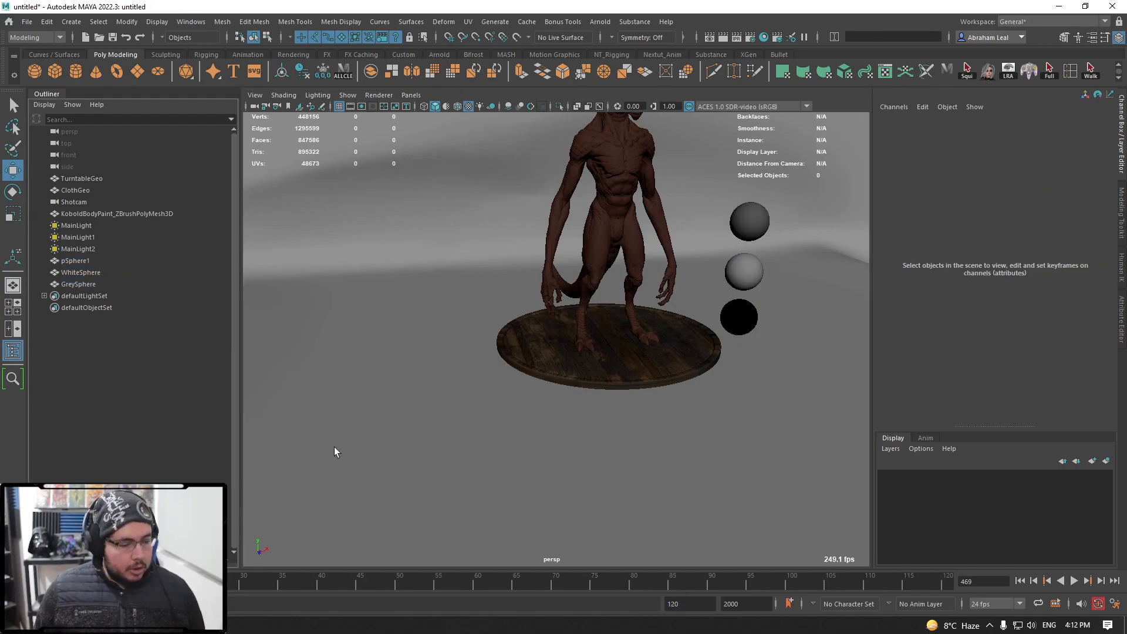
key(ctrl+g)
double_click(92, 295)
text(Tu)
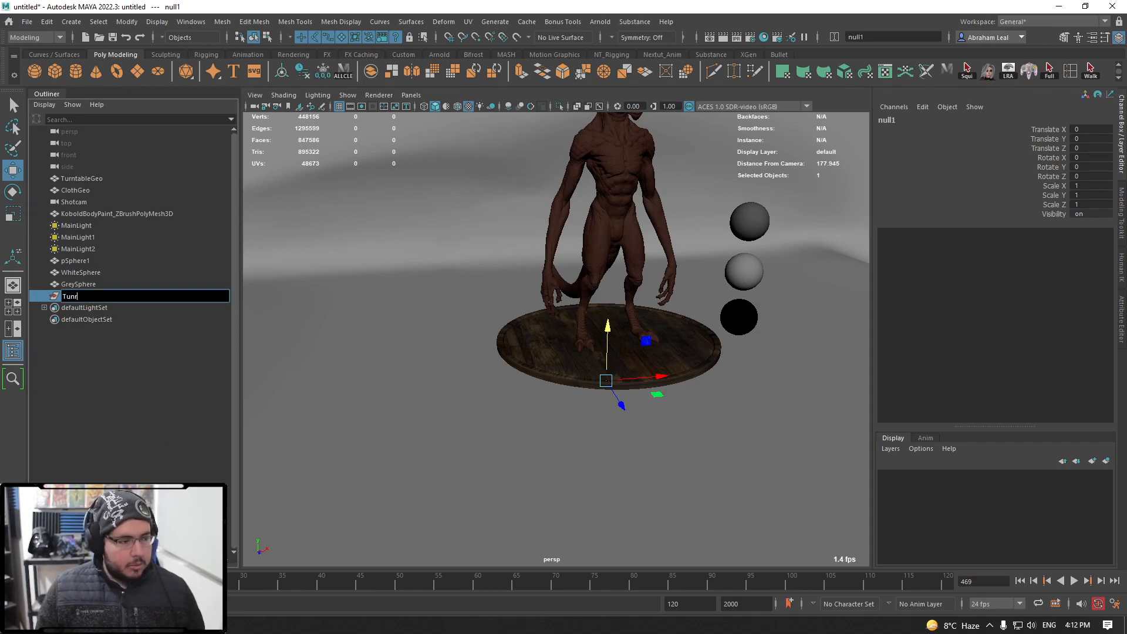
text(rntable_SN)
key(BackSpace)
text(a)
key(Caps_Lock)
text(nimation)
key(Return)
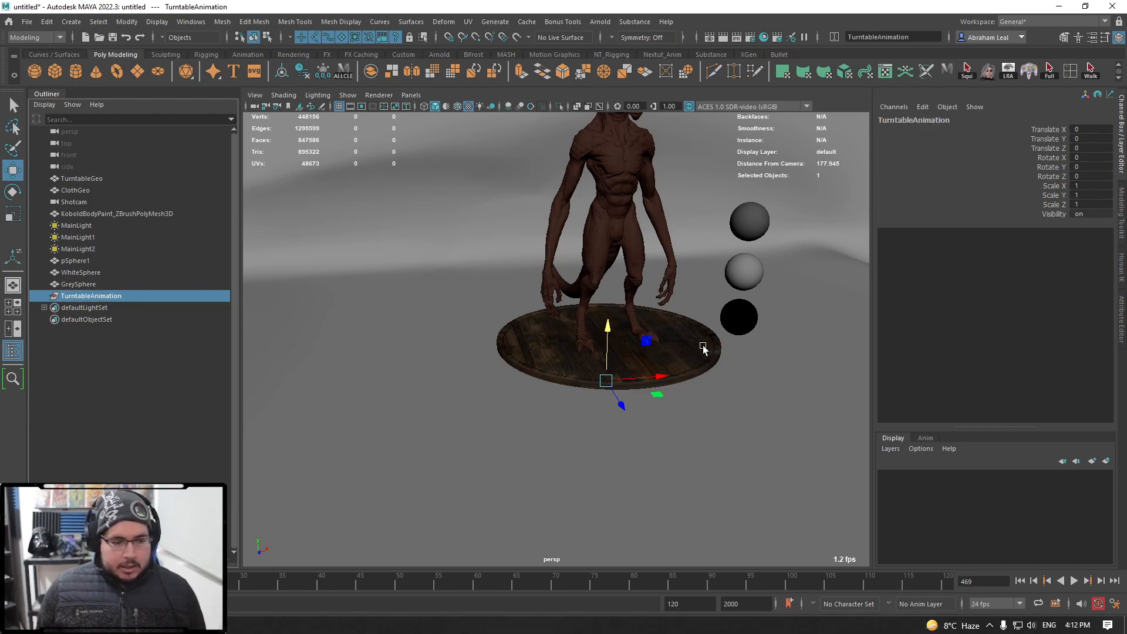
- Parent the kobold mesh and TurntableGeo under TurntableAnimation and expand the group's hierarchy
alt+drag(706, 346, 692, 346)
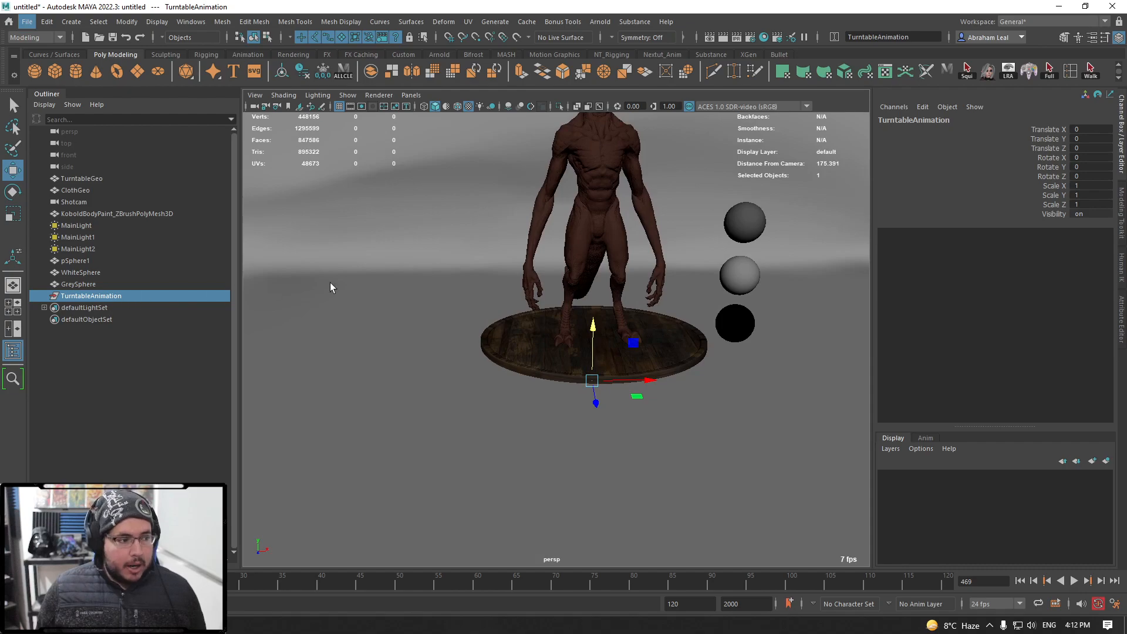
click(585, 230)
shift+click(521, 346)
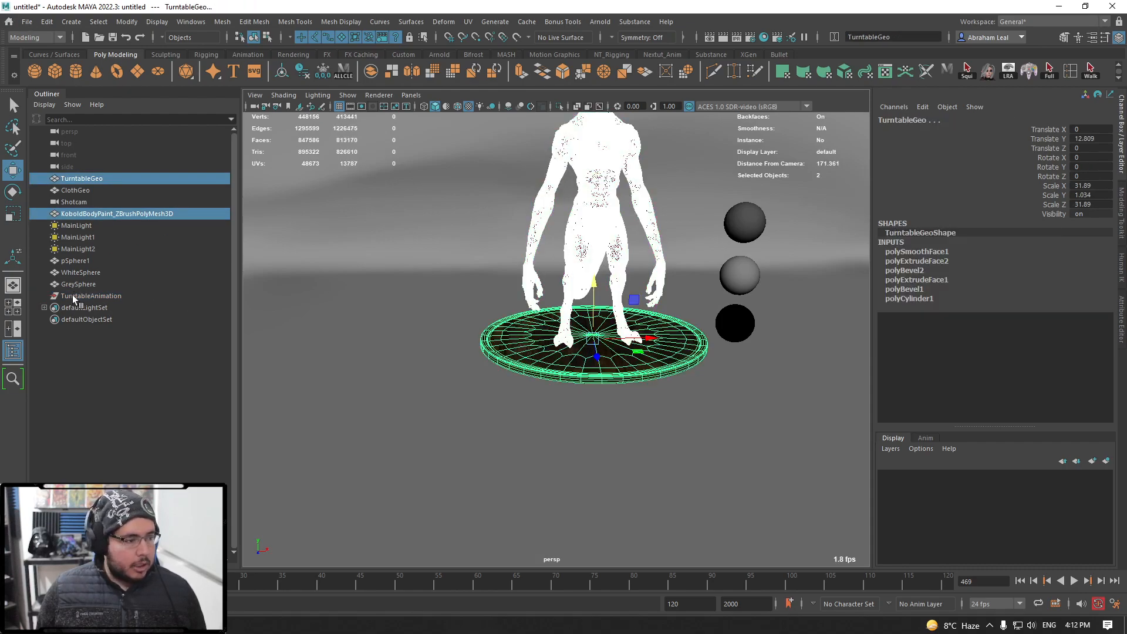
ctrl+click(77, 296)
key(p)
click(44, 273)
- Key all transform channels of the TurntableAnimation group at frame 1
click(110, 276)
scroll(593, 375, down, 5)
mouse_move(605, 373)
alt+mouse_down()
mouse_move(660, 377)
mouse_move(677, 343)
mouse_move(626, 395)
mouse_move(624, 382)
alt+mouse_up()
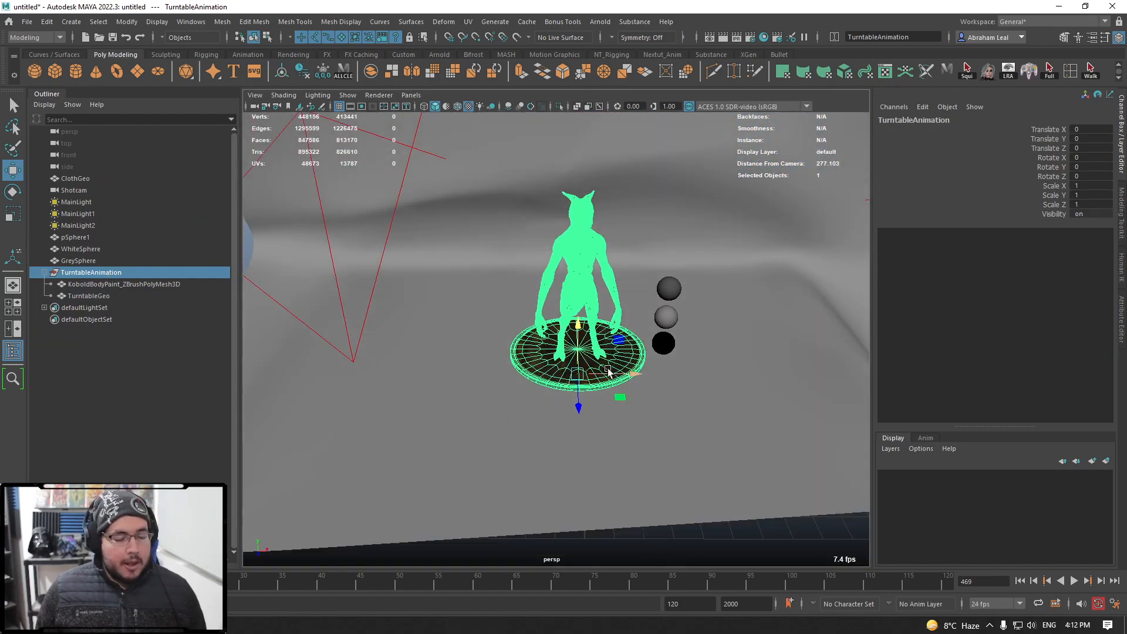
click(12, 581)
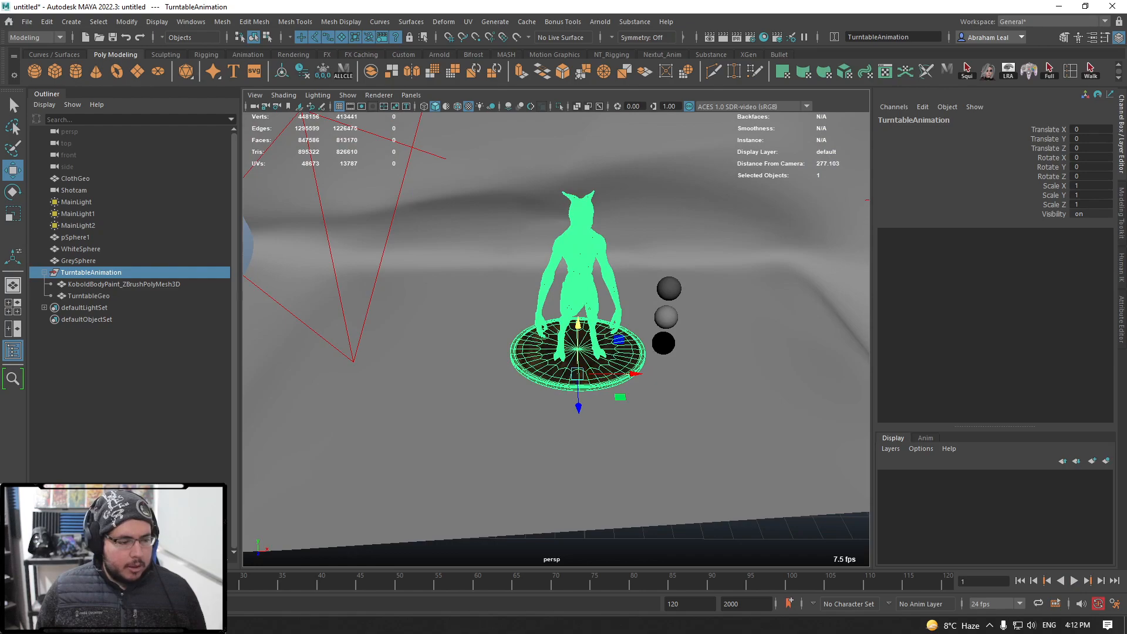
key(s)
- Set the TurntableAnimation group's Rotate Y to 360 at frame 120 to key a full turn
drag(453, 587, 948, 587)
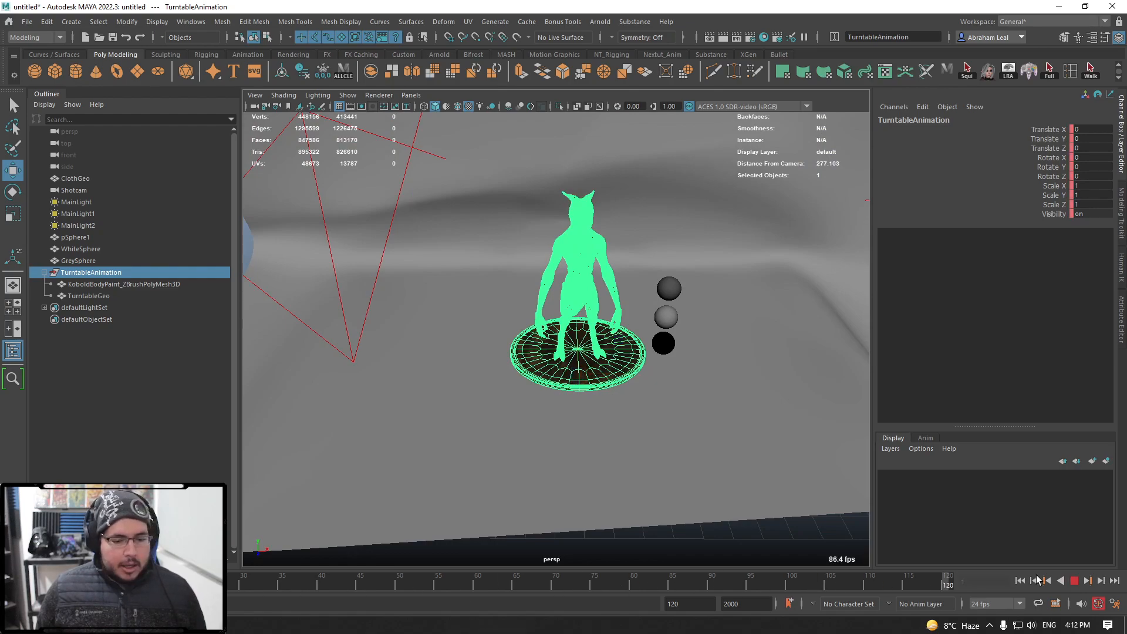
key(e)
drag(546, 398, 609, 400)
click(1091, 167)
text(360)
key(Return)
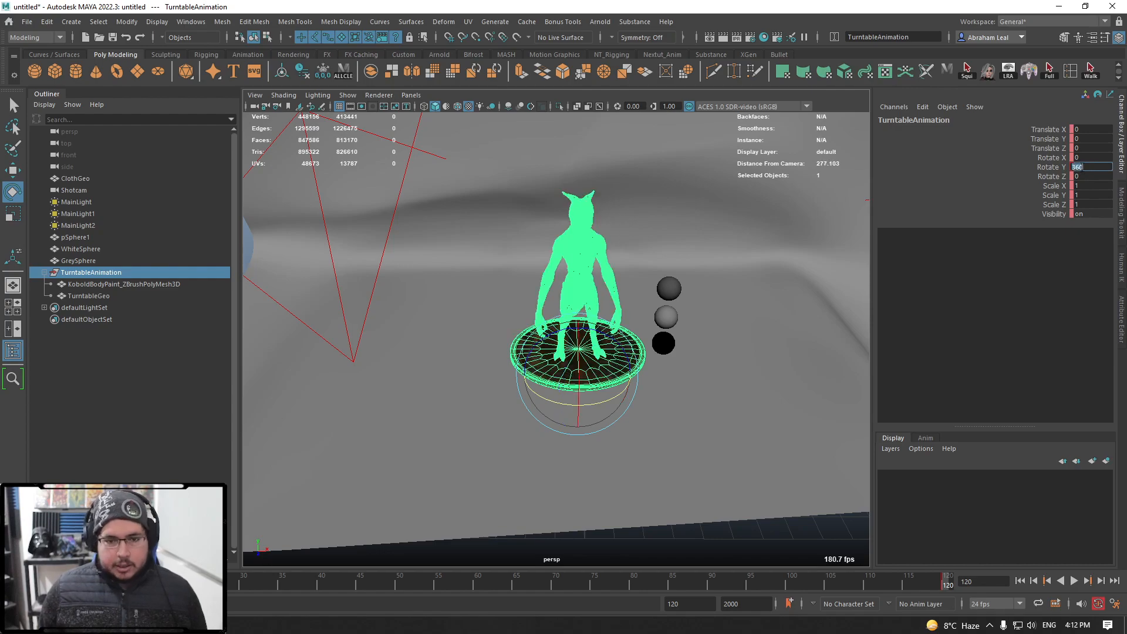
- Straighten TurntableAnimation's rotation curve between its two keys in the Graph Editor for a constant speed, and close the editor
alt+drag(684, 352, 545, 402)
click(808, 457)
alt+right_drag(545, 403, 526, 416)
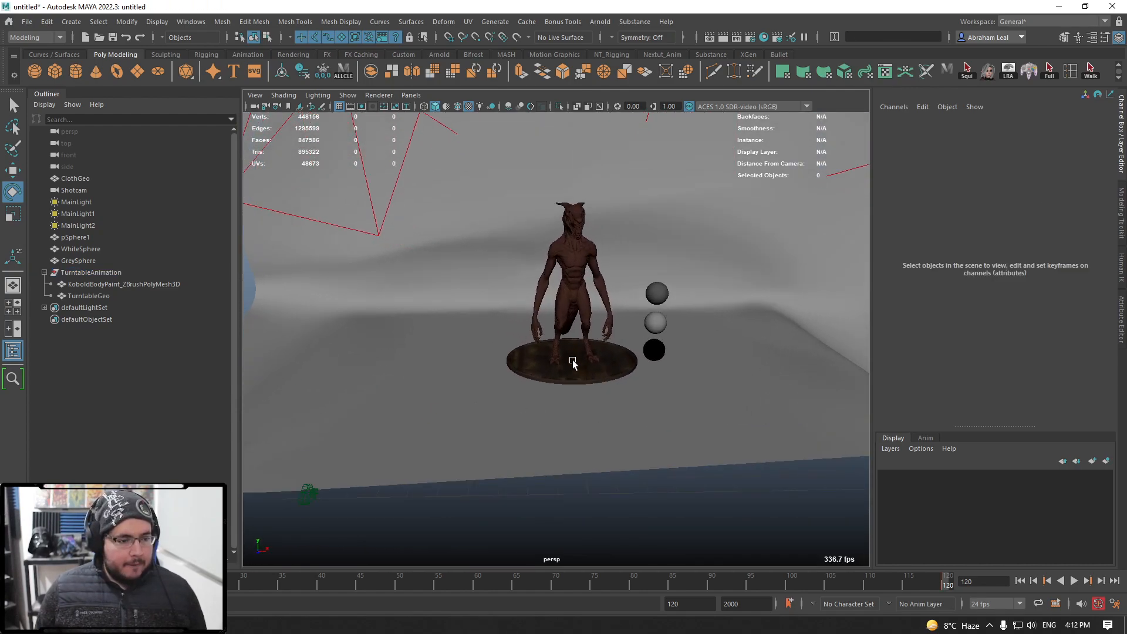
click(88, 274)
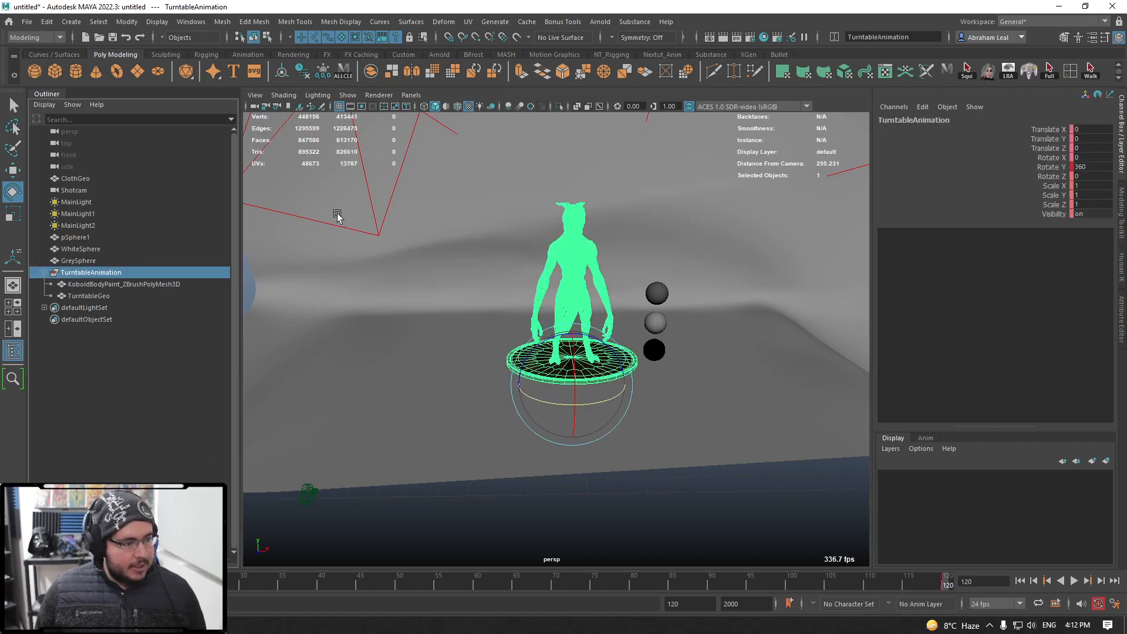
click(191, 22)
mouse_move(246, 104)
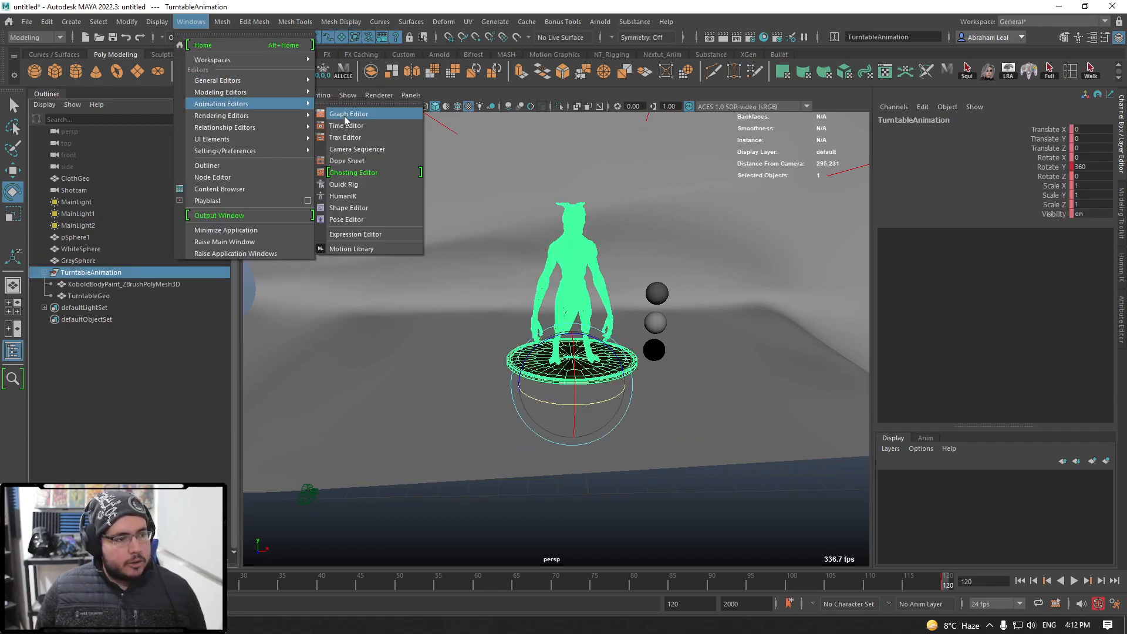
click(347, 114)
key(f)
drag(415, 234, 223, 445)
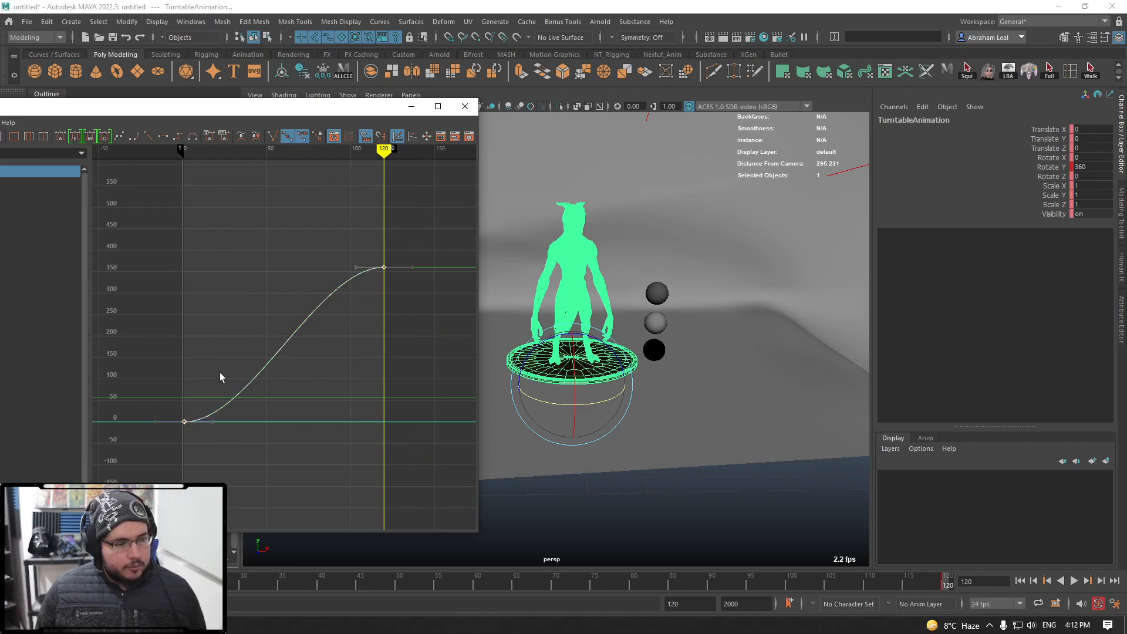
click(148, 136)
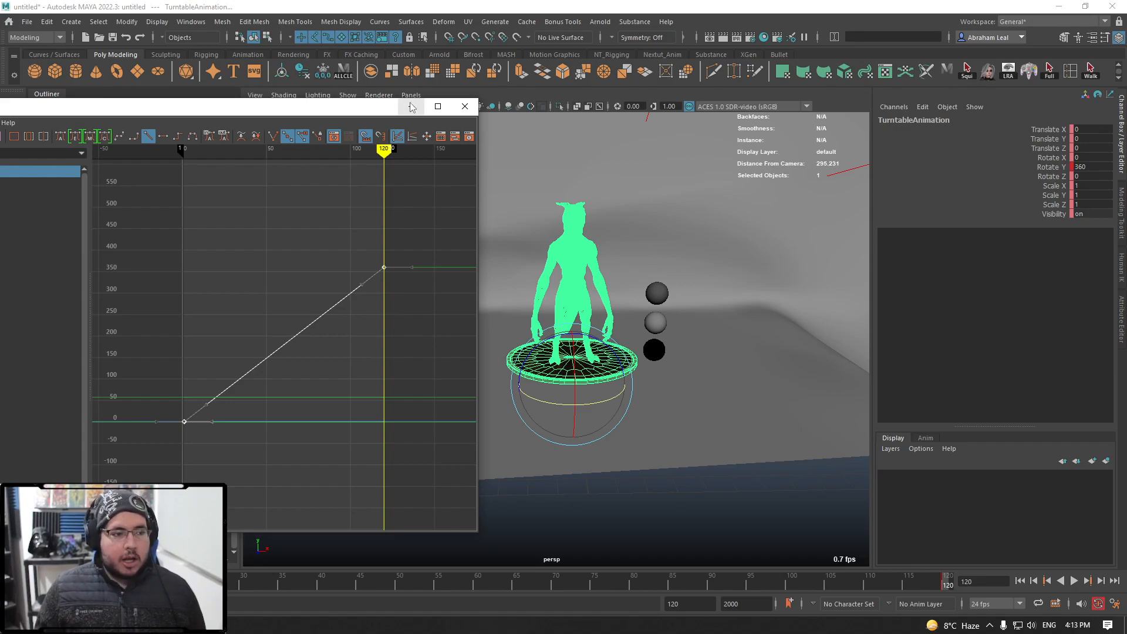
click(119, 136)
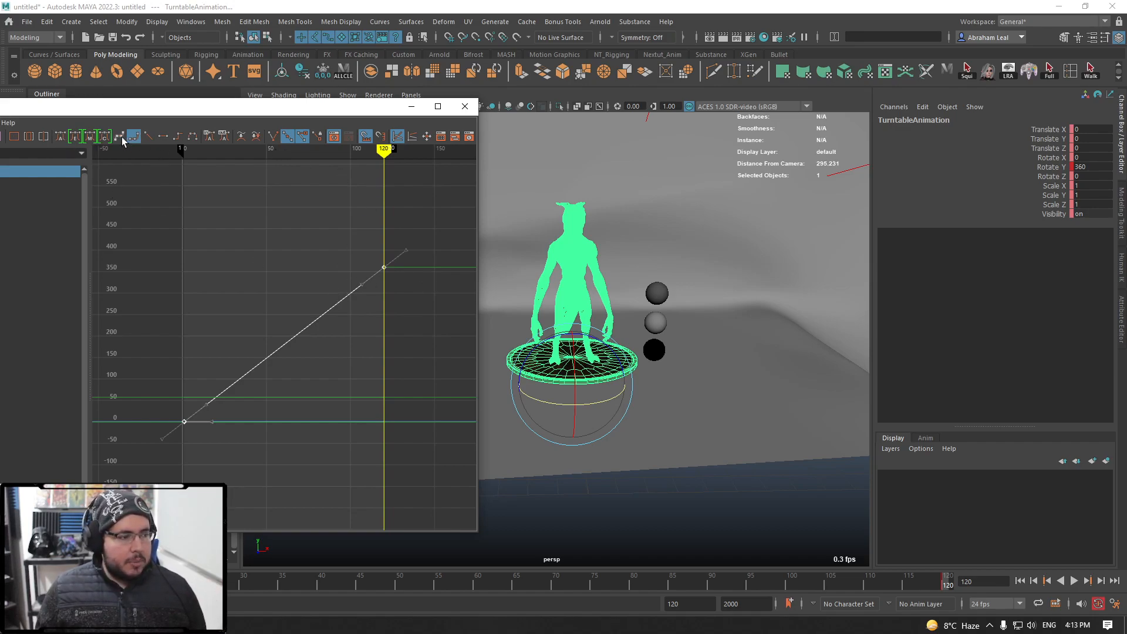
click(464, 107)
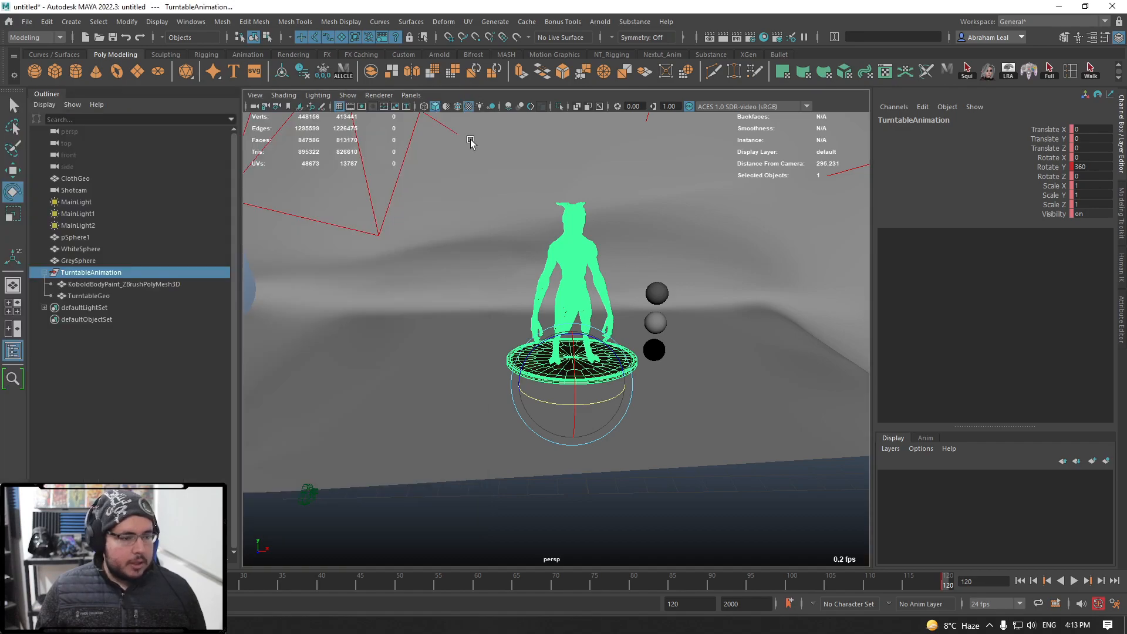
- Look through Shotcam in the viewport and play back the turntable animation
click(663, 509)
click(306, 495)
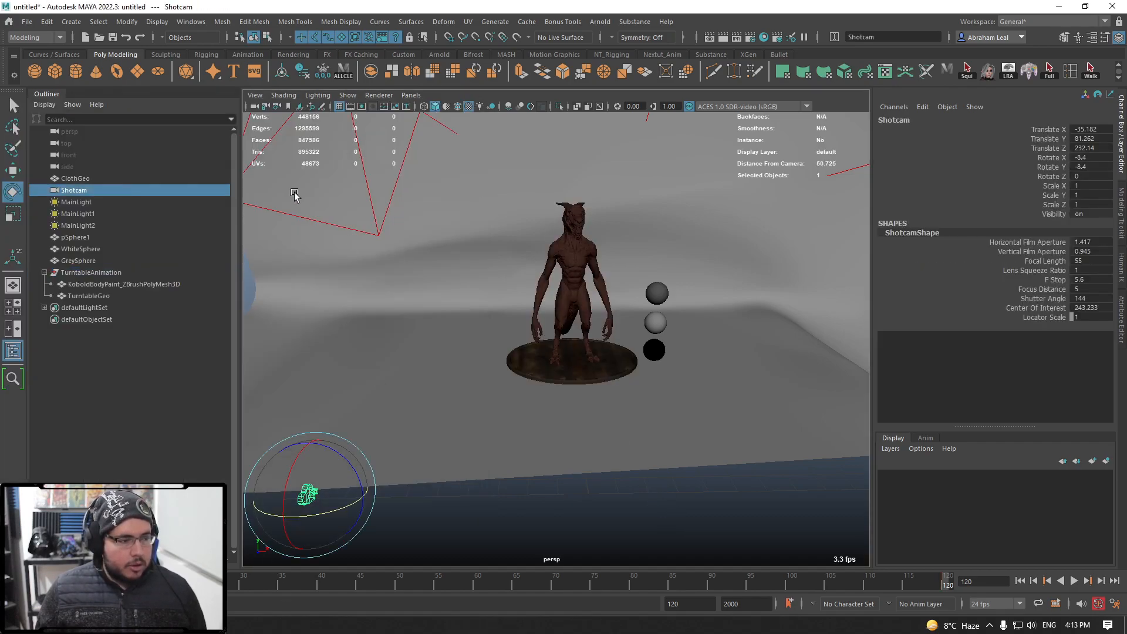
click(411, 94)
click(439, 145)
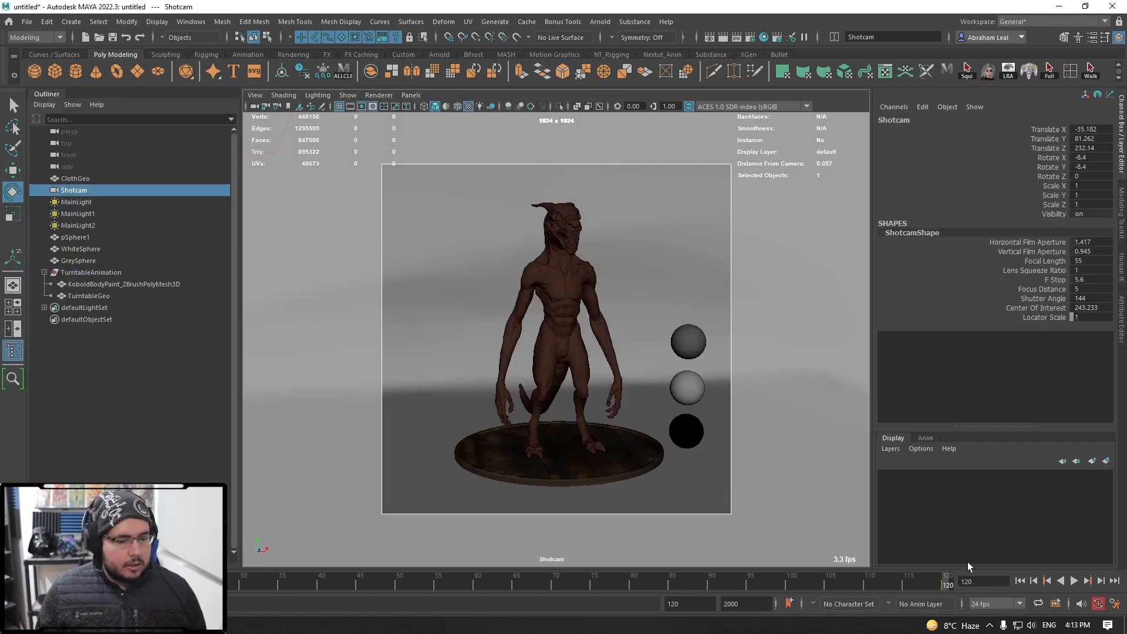
click(1074, 580)
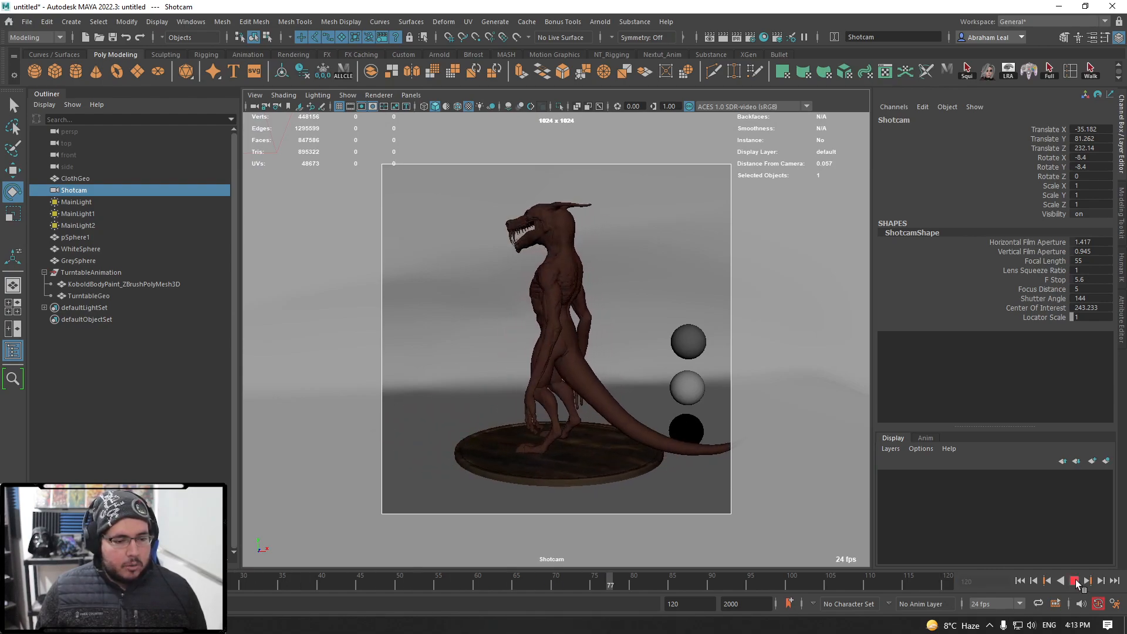
key(Escape)
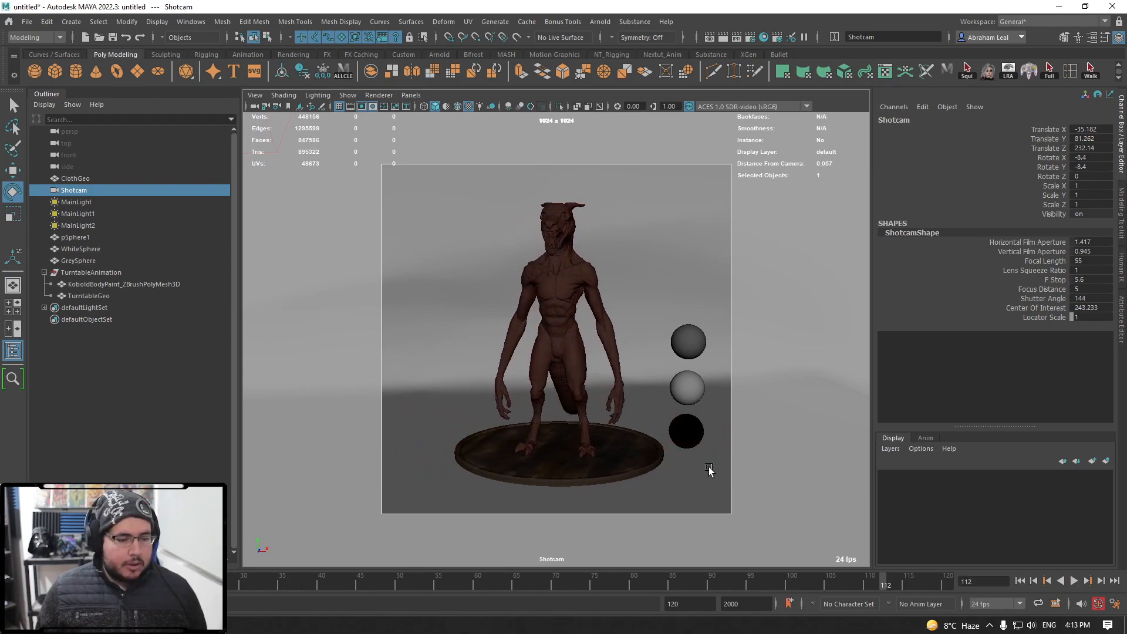
- Raise the chrome, white and grey spheres together until the highest one is at about Y 88.6
click(692, 438)
key(q)
shift+click(688, 387)
shift+click(689, 343)
key(w)
drag(690, 286, 697, 148)
- Play the animation from frame 1 to check the kobold's tail against the raised spheres, and return to frame 1
click(1047, 581)
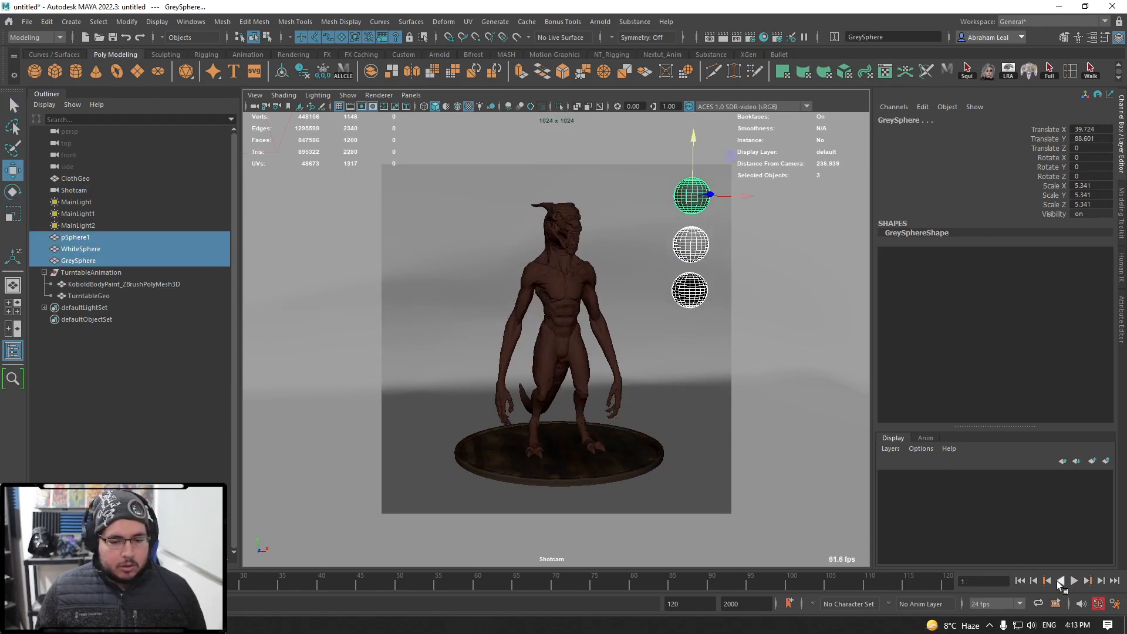
click(1074, 581)
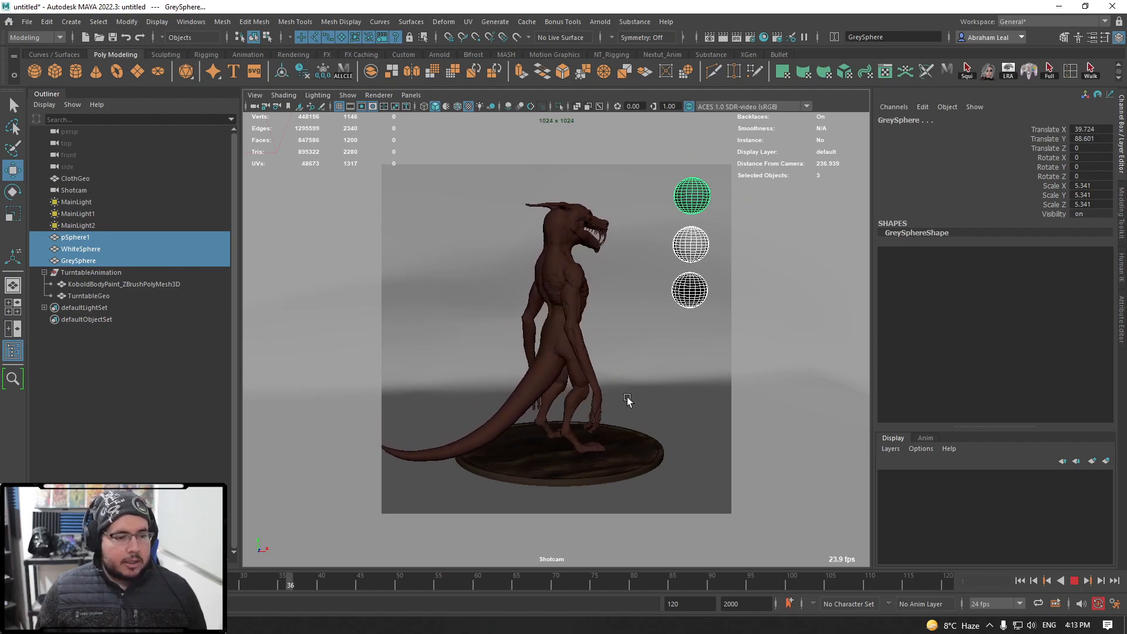
click(1075, 581)
click(1022, 581)
key(alt+v)
key(Escape)
key(alt+v)
key(Escape)
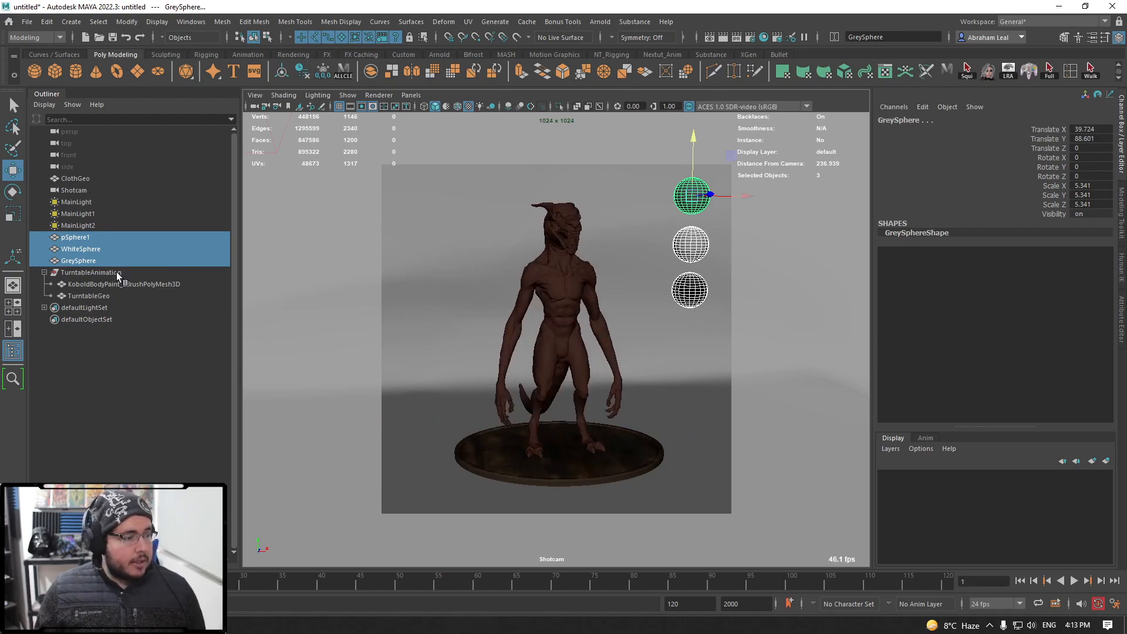
- Rename pSphere1 to ChromeSphere
double_click(75, 238)
key(Caps_Lock)
text(Chrome)
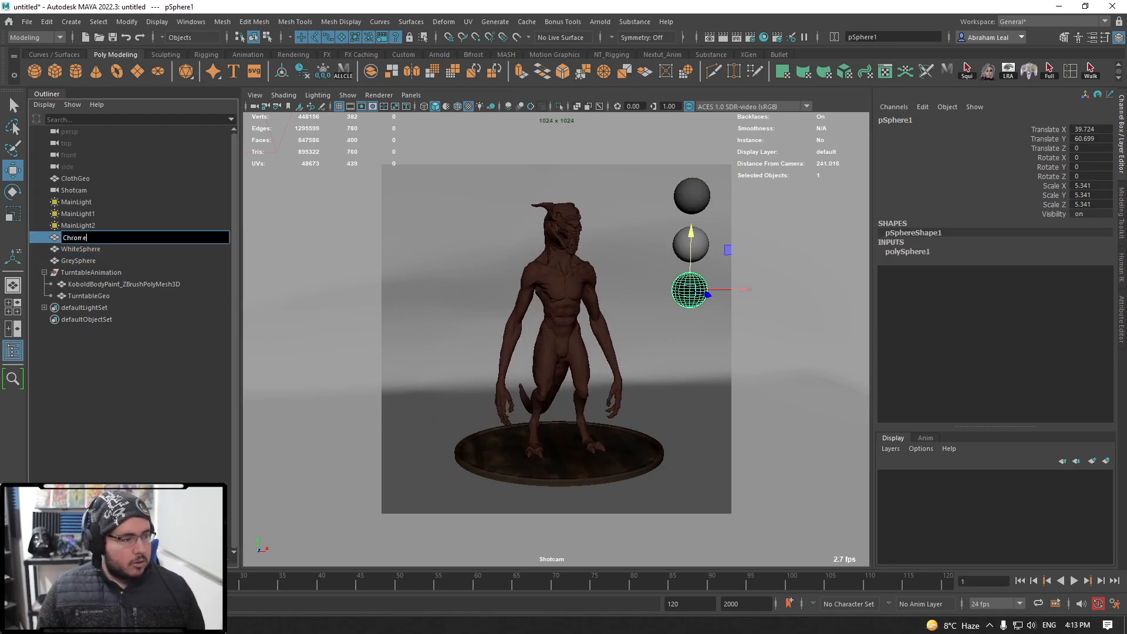
text(Sphere)
key(Return)
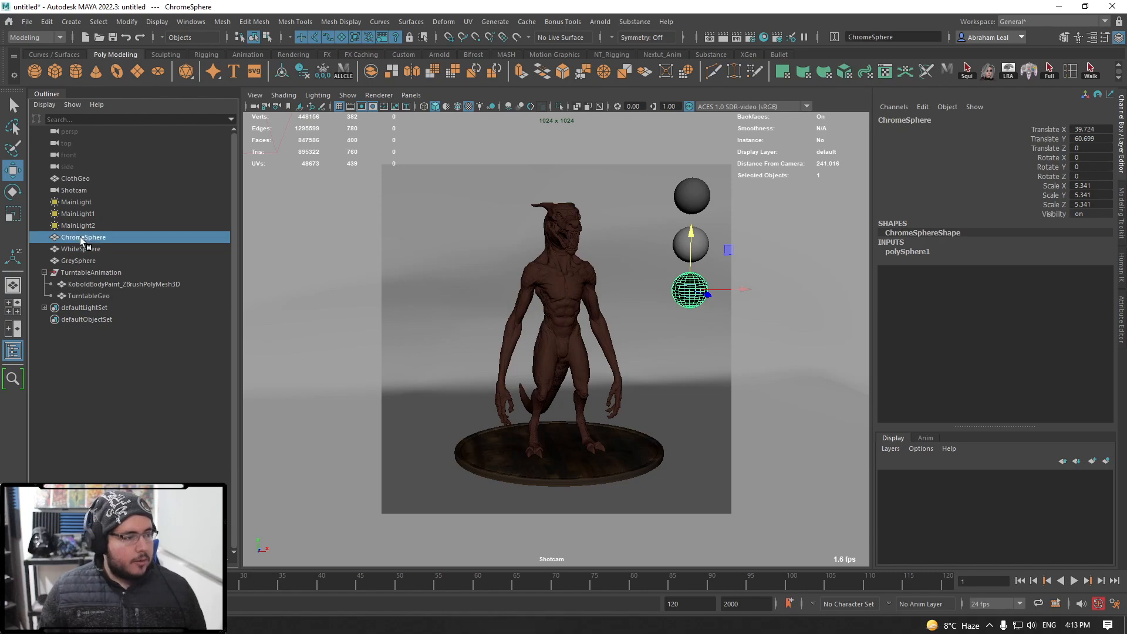
- Rename MainLight1 to FillLight and MainLight2 to RimLight
double_click(100, 214)
text(FillLight)
key(Return)
double_click(79, 228)
key(Caps_Lock)
text(RimLight)
key(Return)
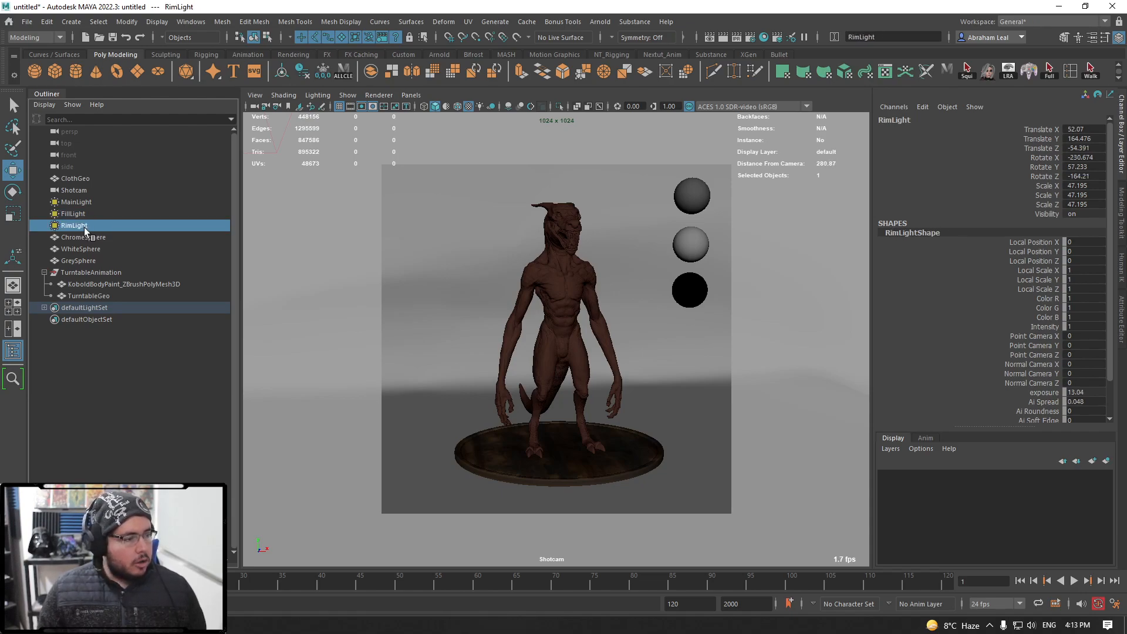
- Play the animation once more and open an Arnold render of the scene, closing the Wacom Desktop Center window
click(1073, 580)
key(Escape)
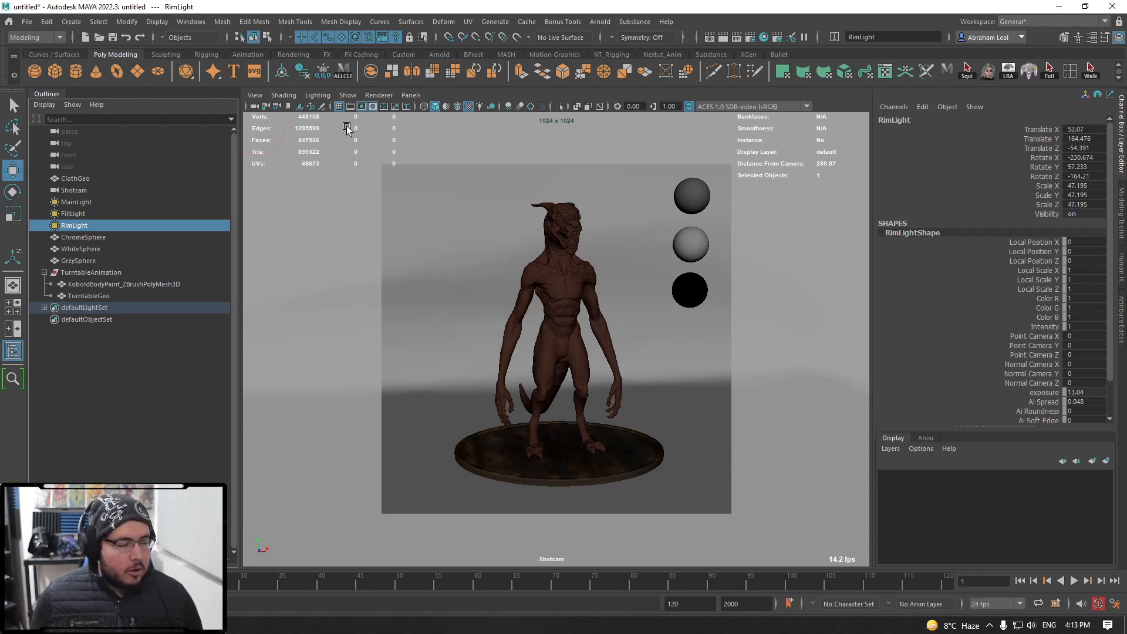
click(600, 22)
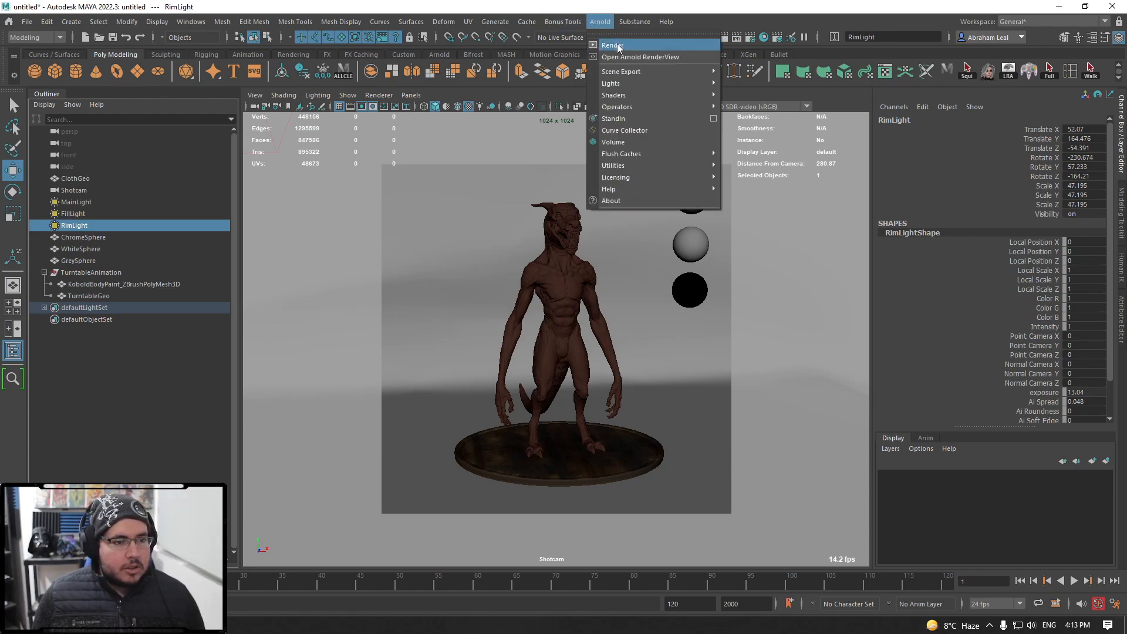
click(617, 47)
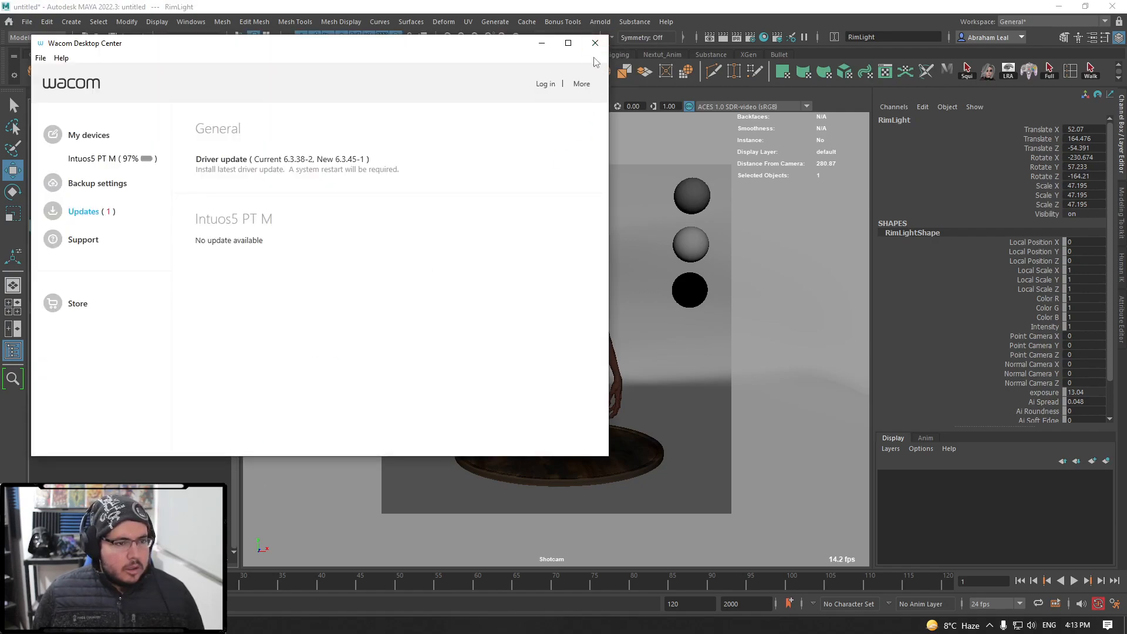
click(595, 44)
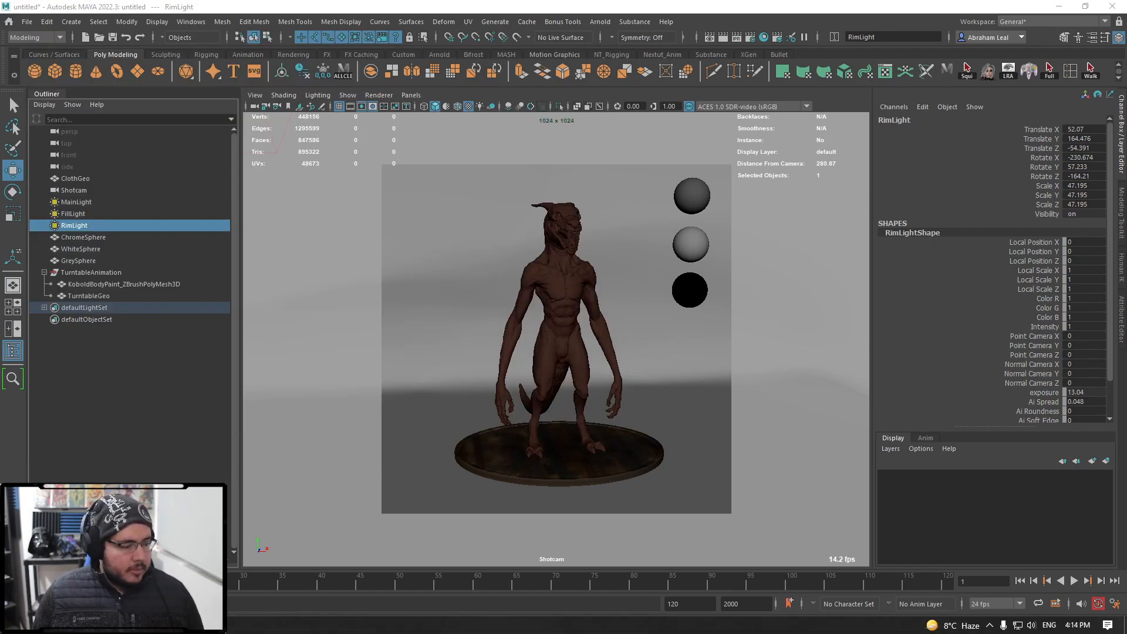
click(171, 474)
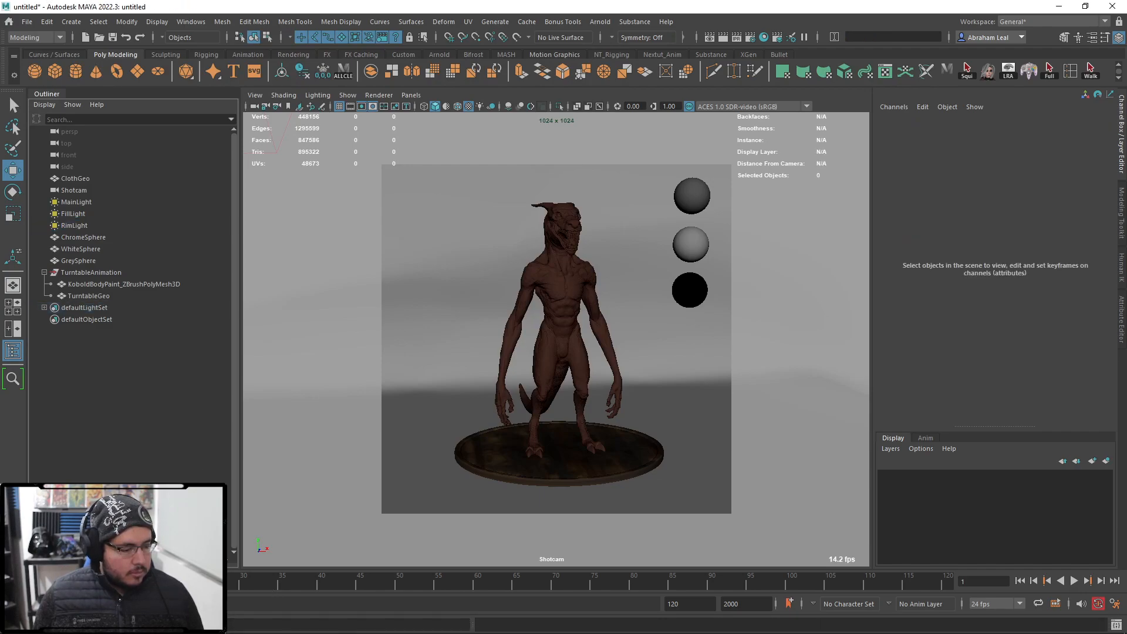
drag(234, 118, 304, 103)
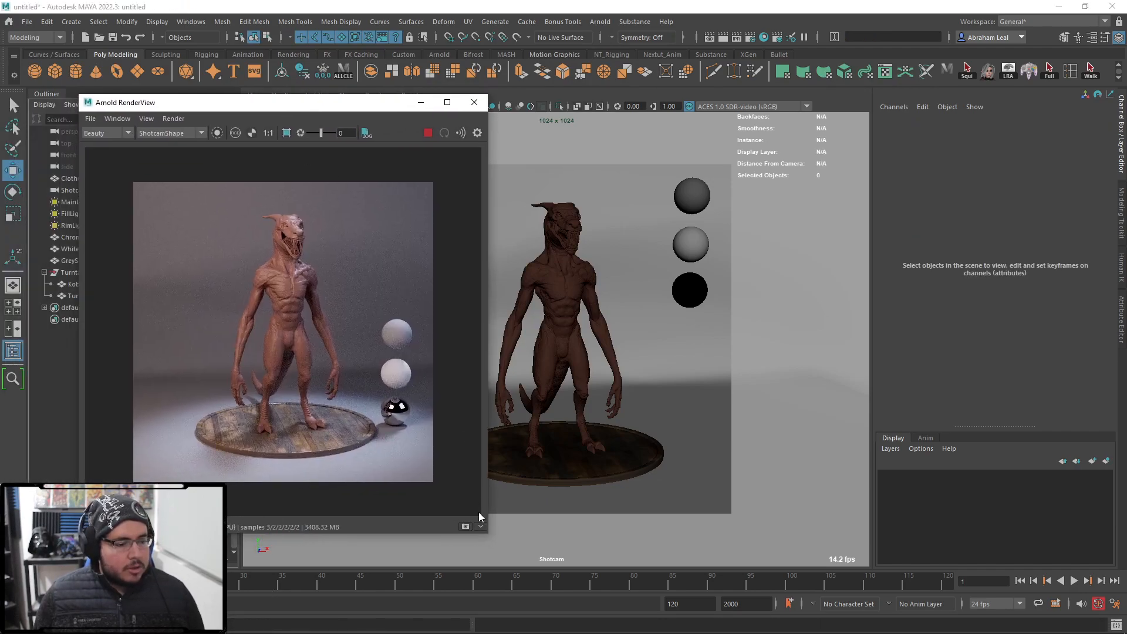
- Preview the live Arnold render through Shotcam at several frames, including 63 and 117, and close the render window
click(426, 135)
click(428, 133)
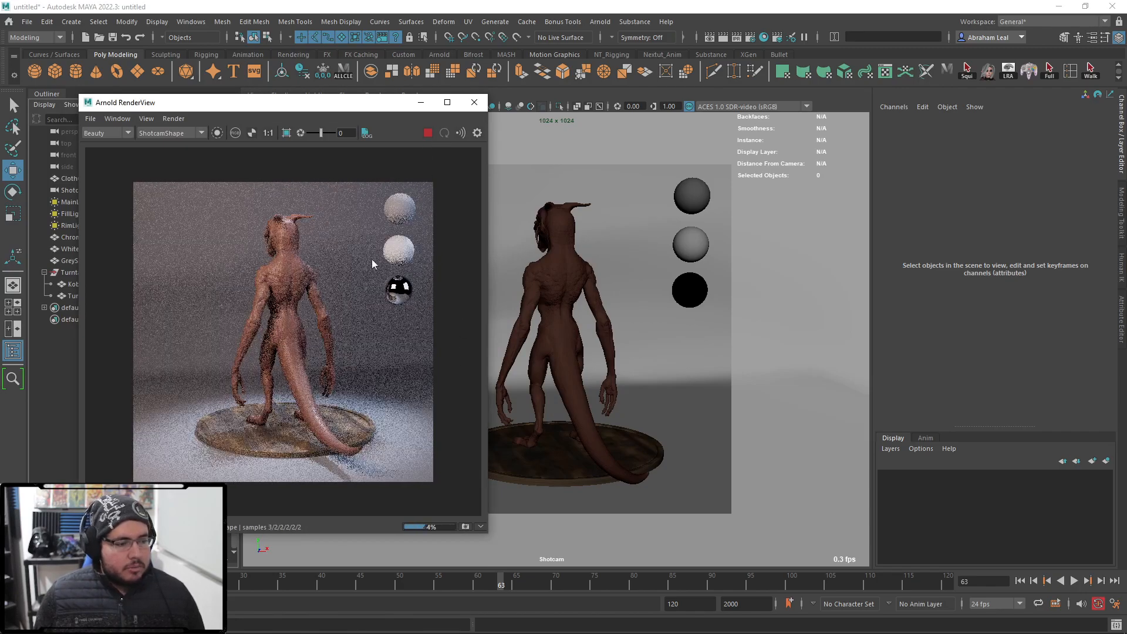
click(555, 581)
drag(729, 590, 921, 576)
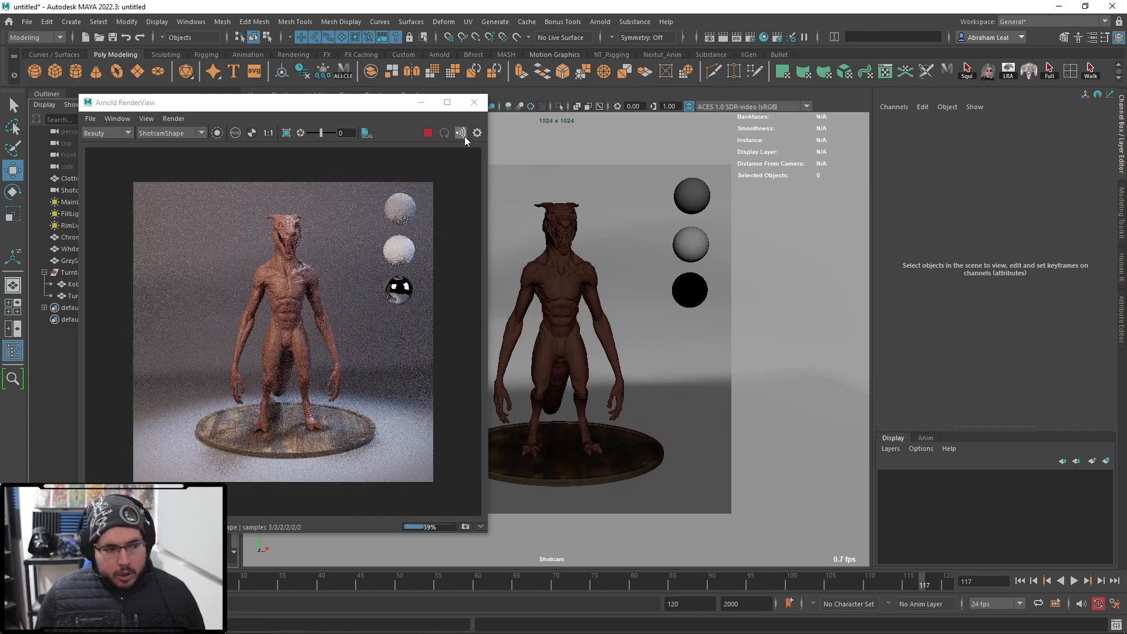
click(475, 102)
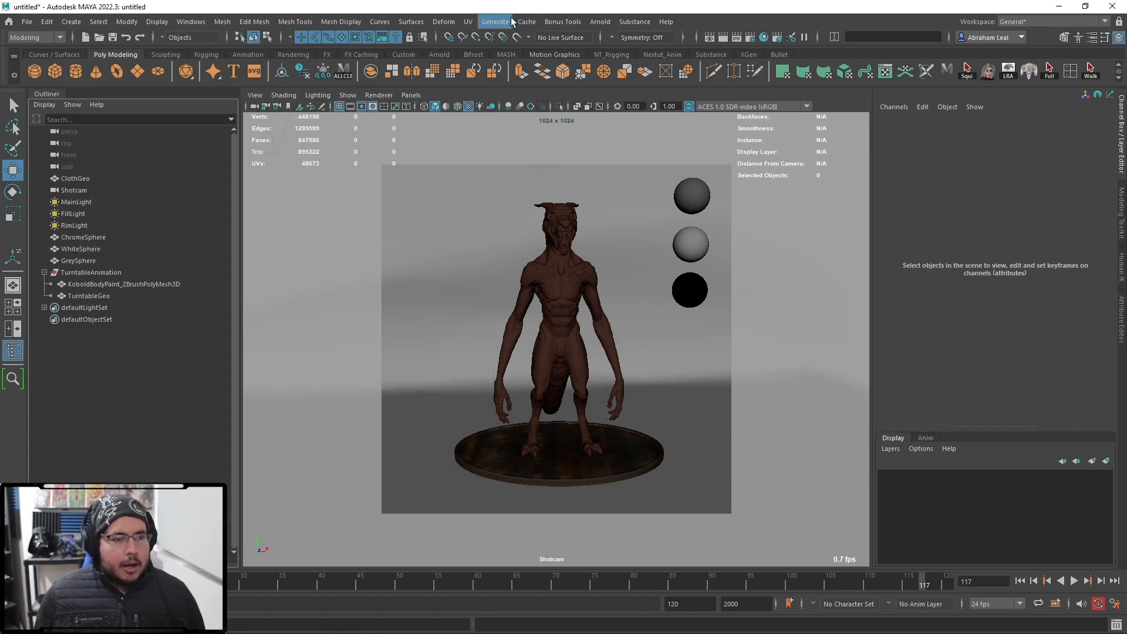
- Open the Render View and run Render Sequence from the persp camera
click(709, 37)
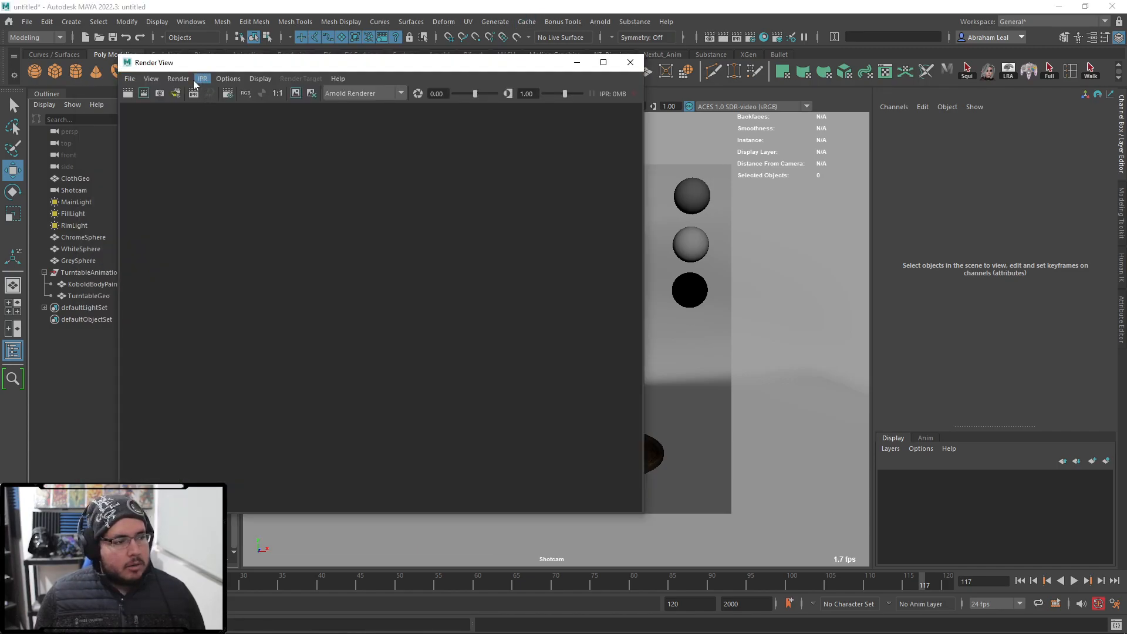
click(178, 78)
mouse_move(247, 166)
click(300, 166)
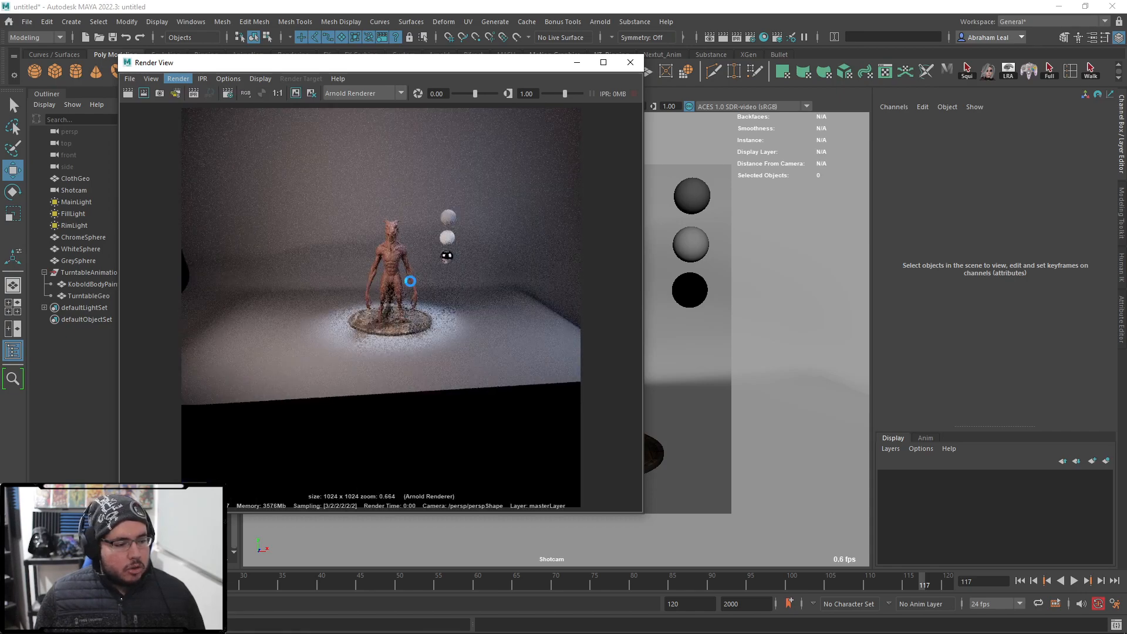
click(175, 81)
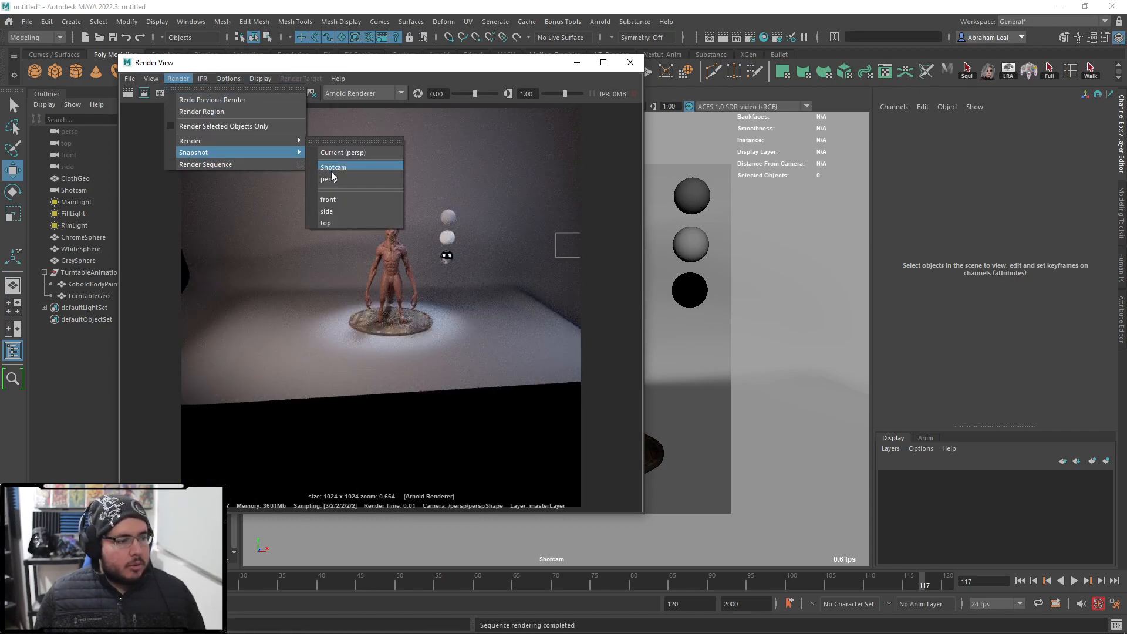
click(300, 166)
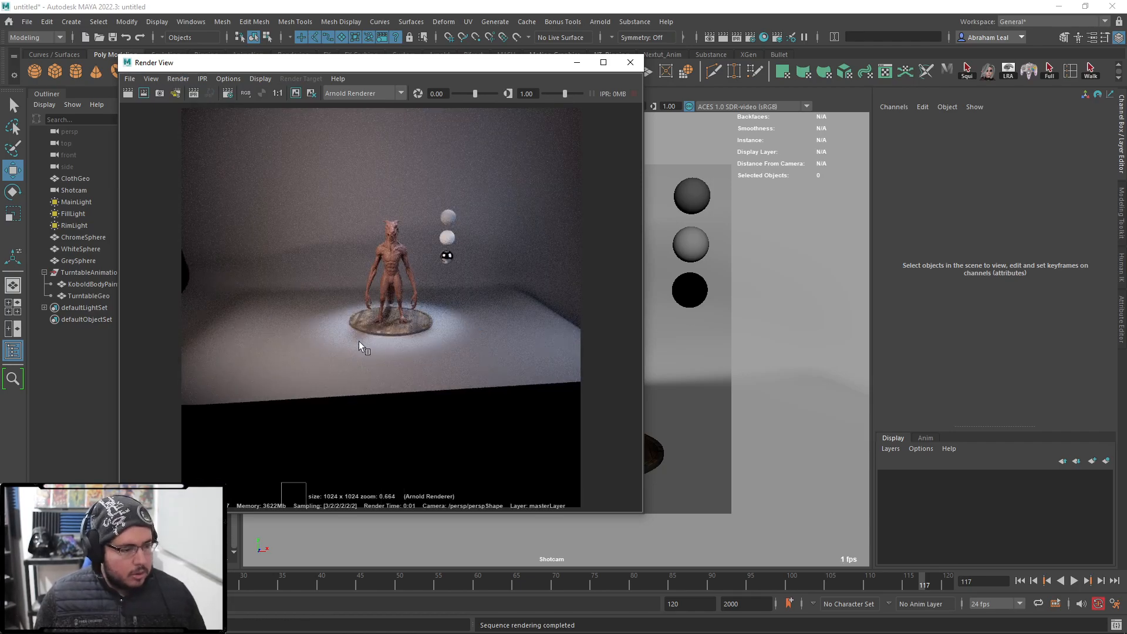
- Set the Render Sequence camera to Shotcam and render the sequence, closing the options
click(180, 81)
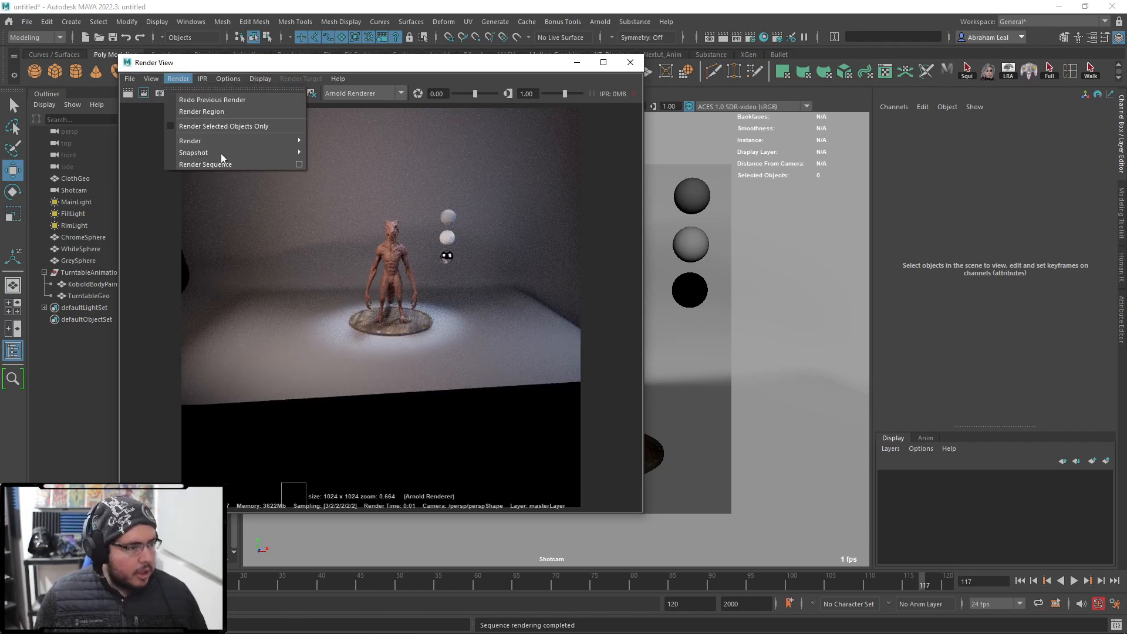
click(298, 164)
drag(616, 199, 472, 167)
click(555, 202)
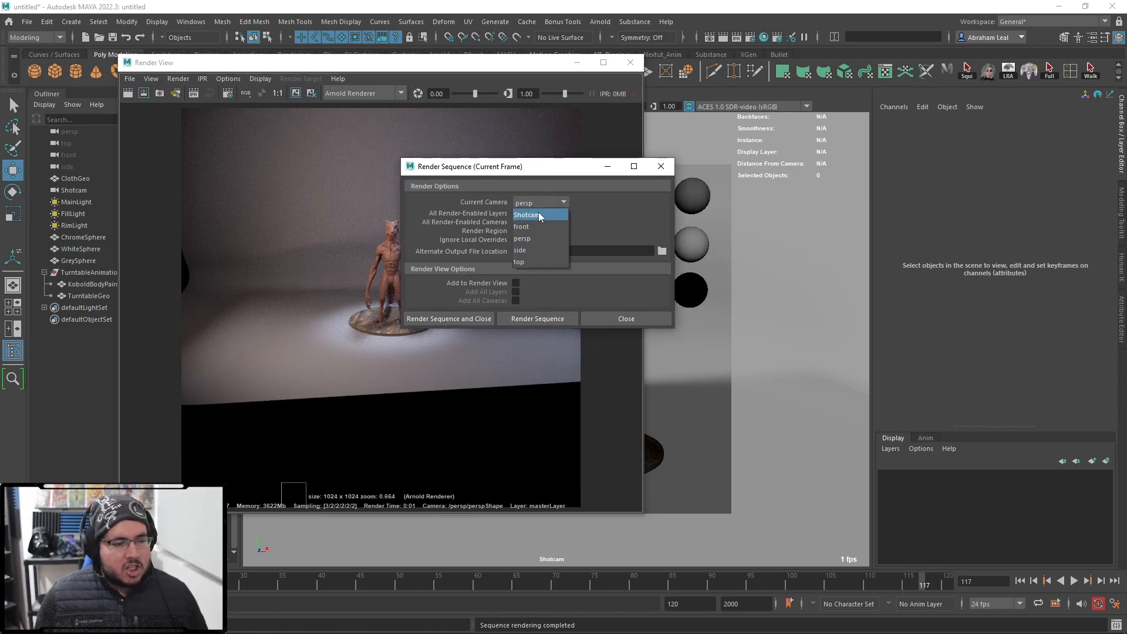
click(538, 215)
click(467, 321)
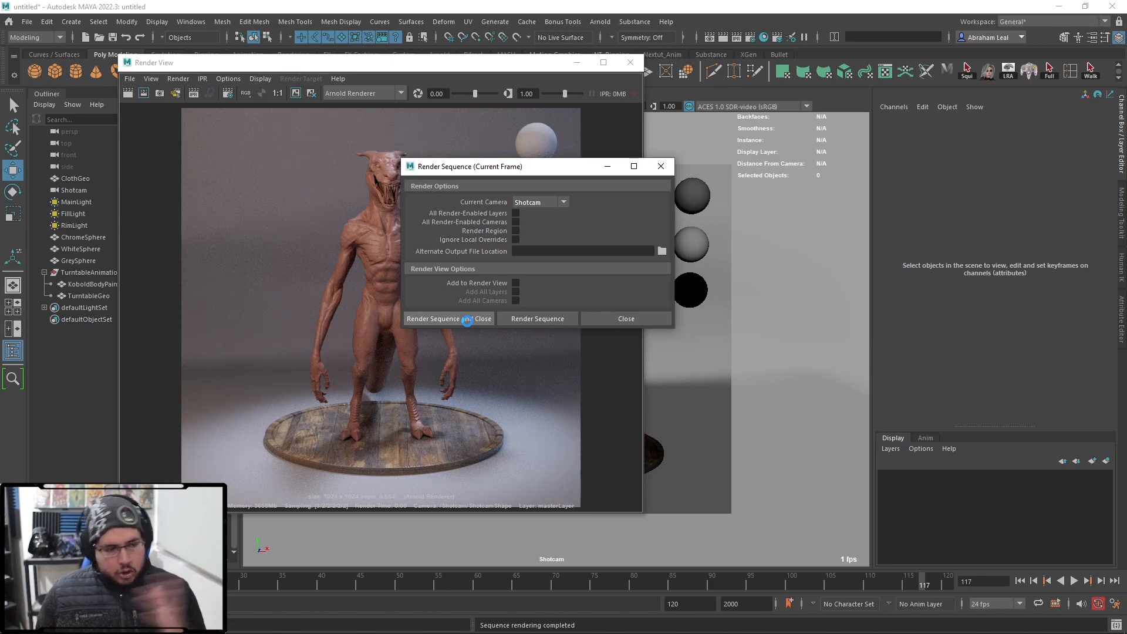
- Examine the Shotcam render of the kobold and reference spheres up close, and close the Render View
scroll(418, 252, up, 6)
scroll(418, 252, down, 6)
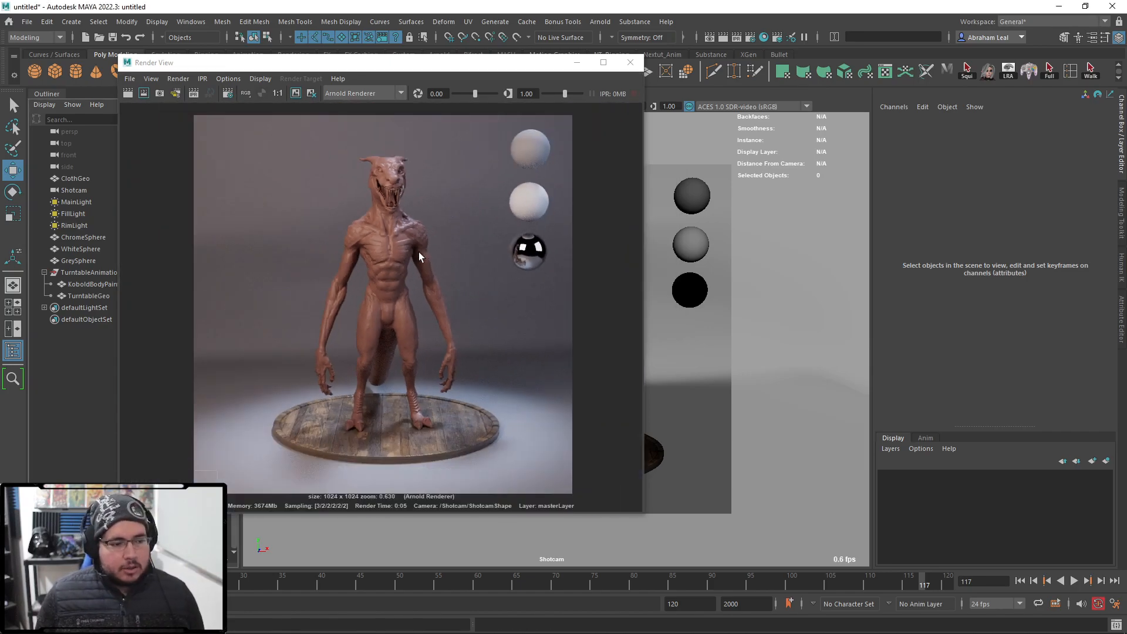
scroll(418, 252, up, 1)
scroll(393, 247, down, 1)
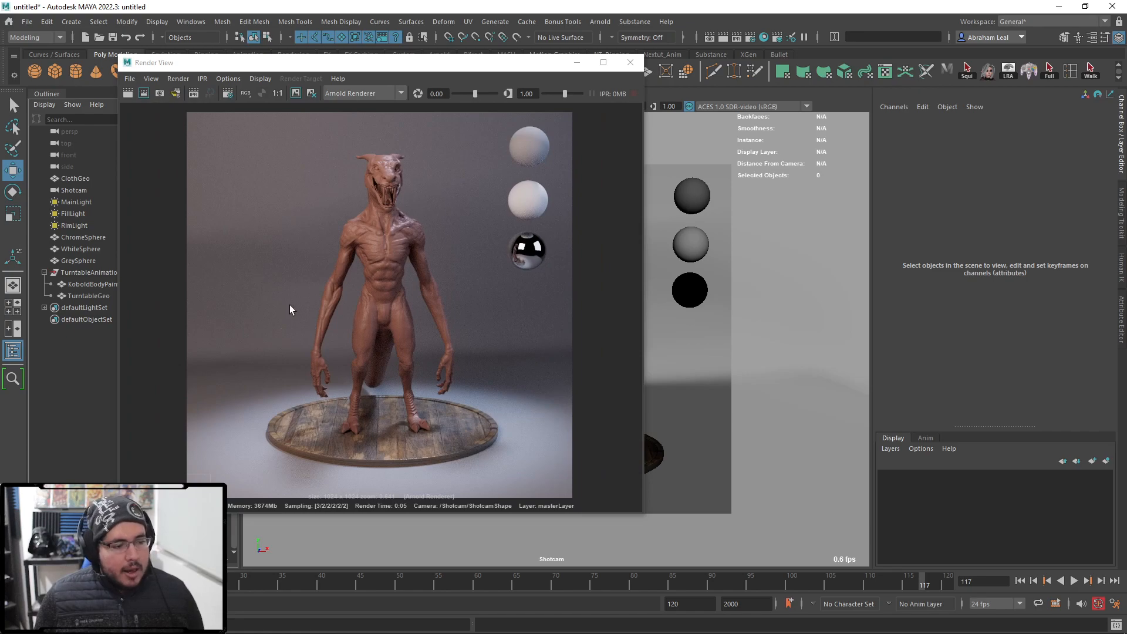
click(630, 63)
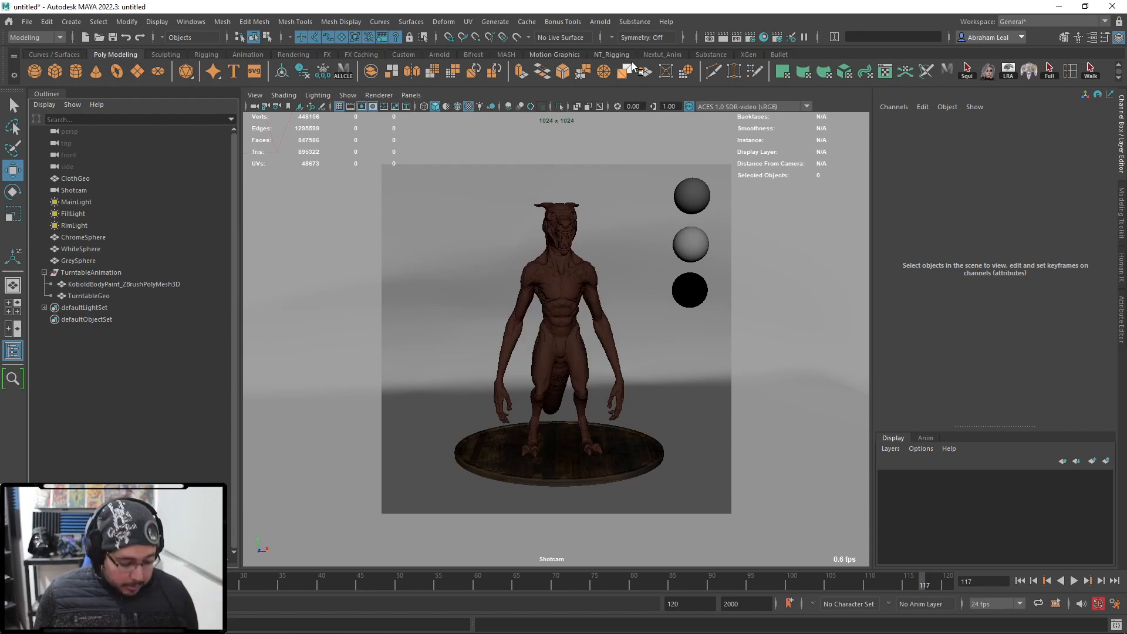
- Switch to the NextutAssets folder in Google Drive in the browser
key(super)
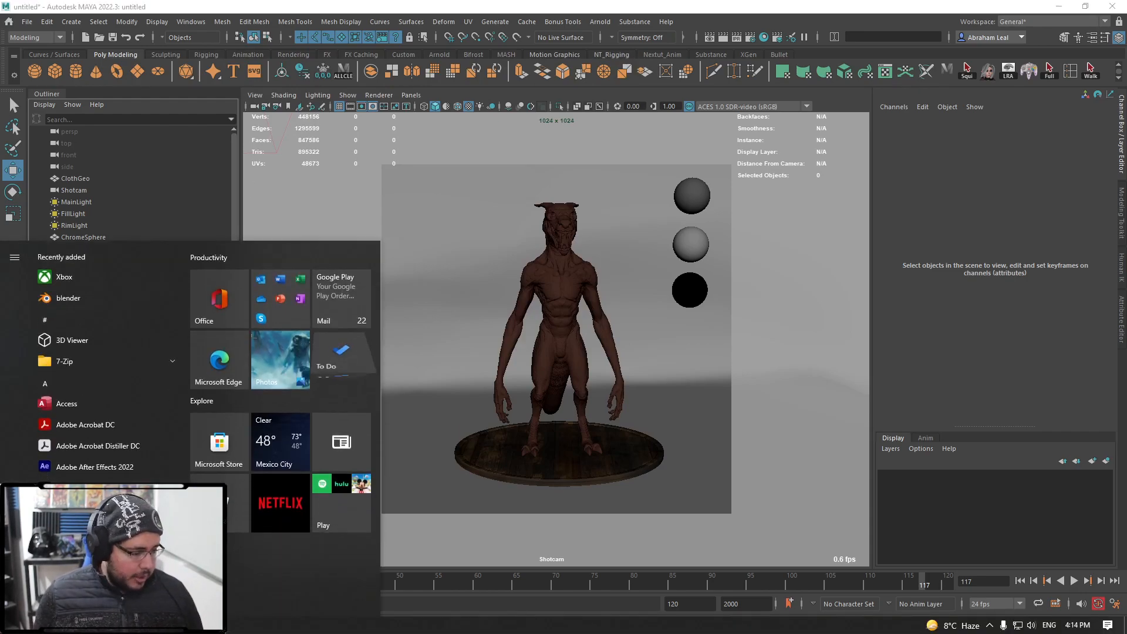
key(super)
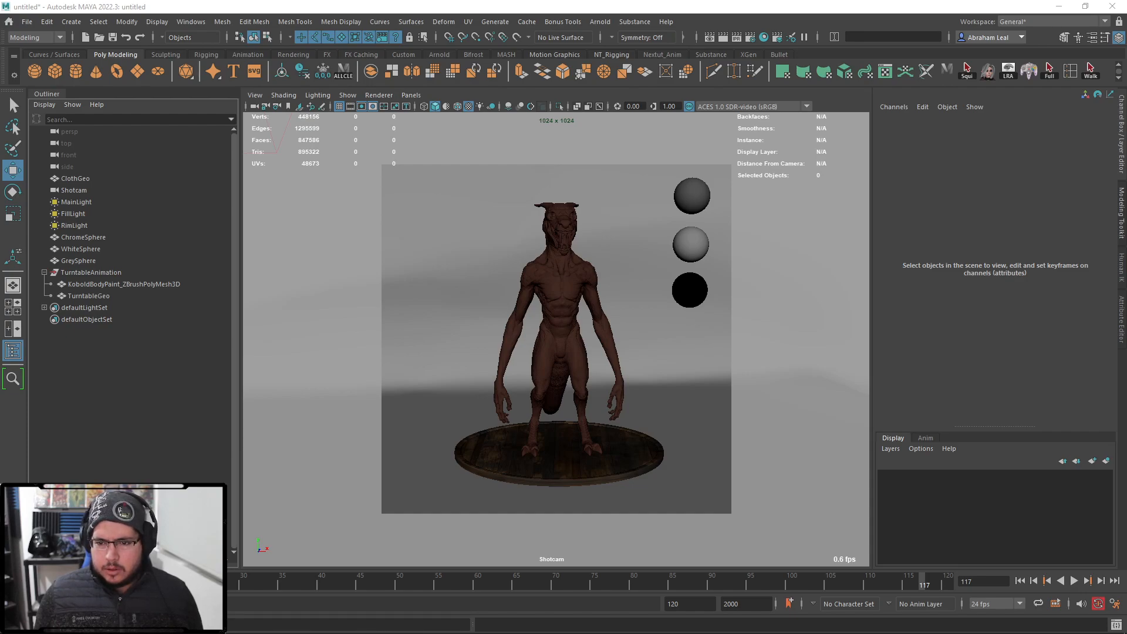
drag(1, 54, 574, 117)
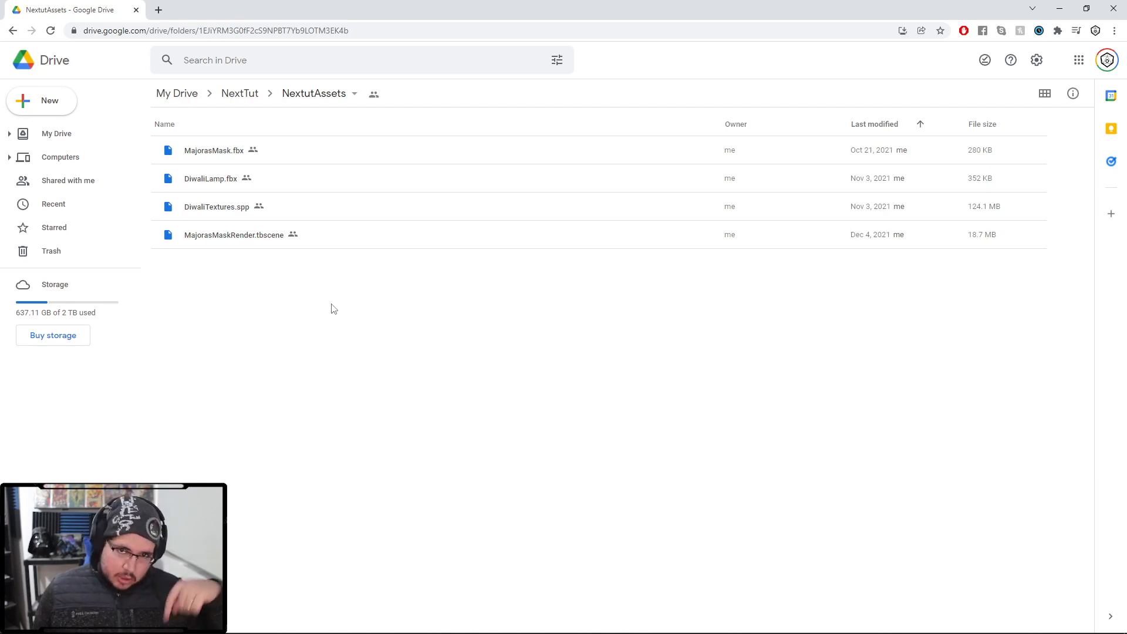
- Create a folder named Xmas_Gifts inside NextutAssets and open it
right_click(262, 304)
click(310, 317)
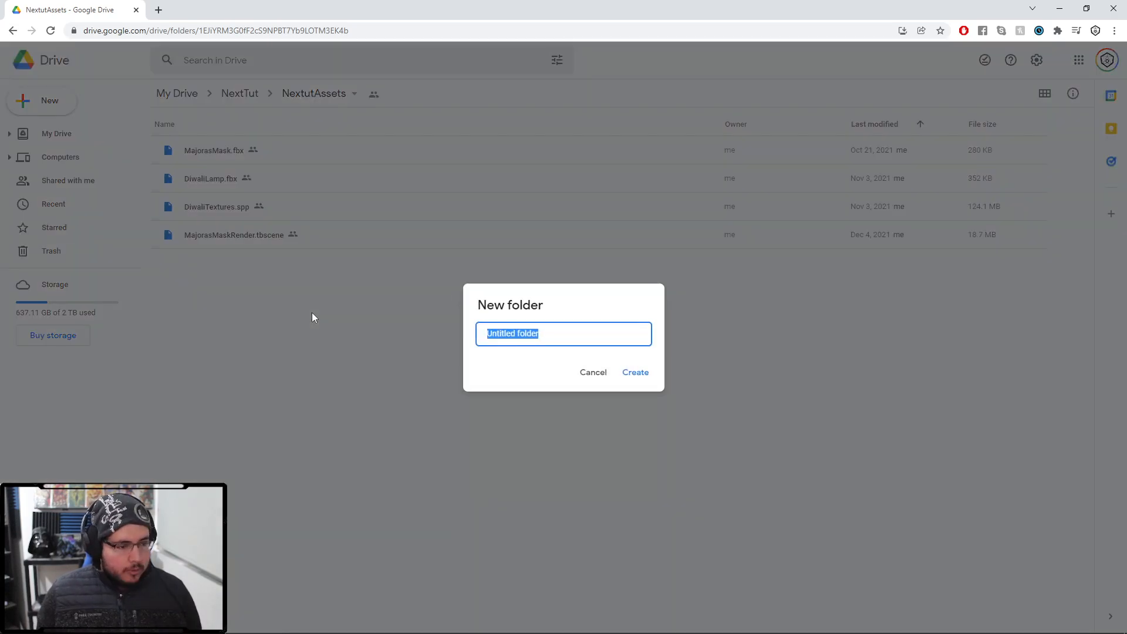
text(Xmas)
key(BackSpace)
text(S_)
key(BackSpace)
key(BackSpace)
text(s_)
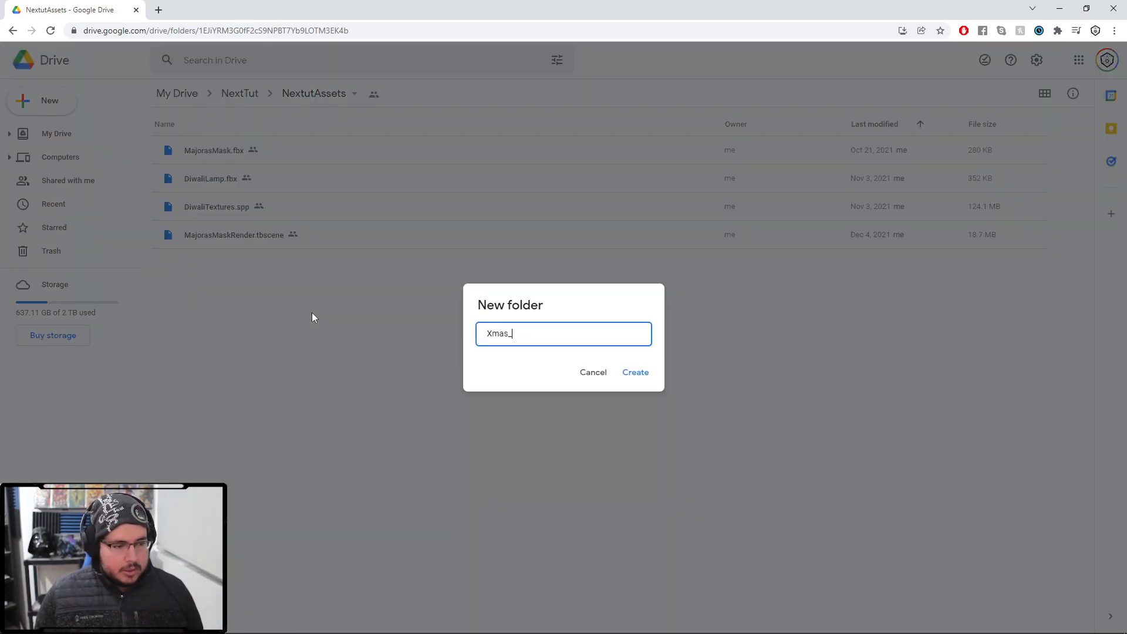
text(Gift)
key(BackSpace)
key(BackSpace)
key(BackSpace)
text(ift)
key(BackSpace)
key(BackSpace)
key(BackSpace)
text(ifts)
key(Return)
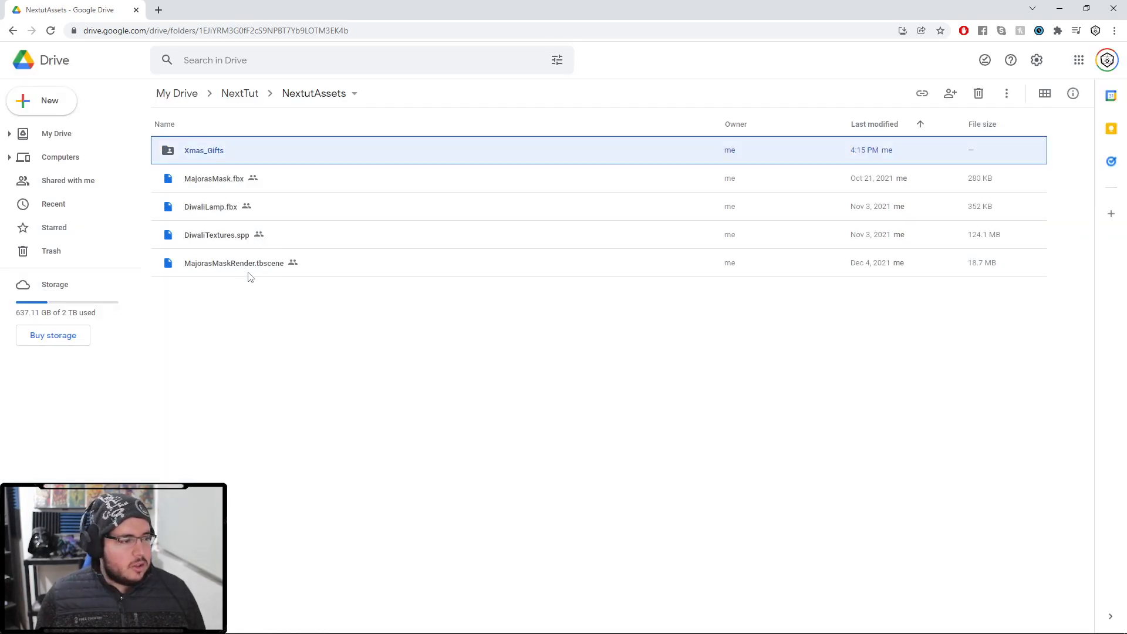
double_click(213, 151)
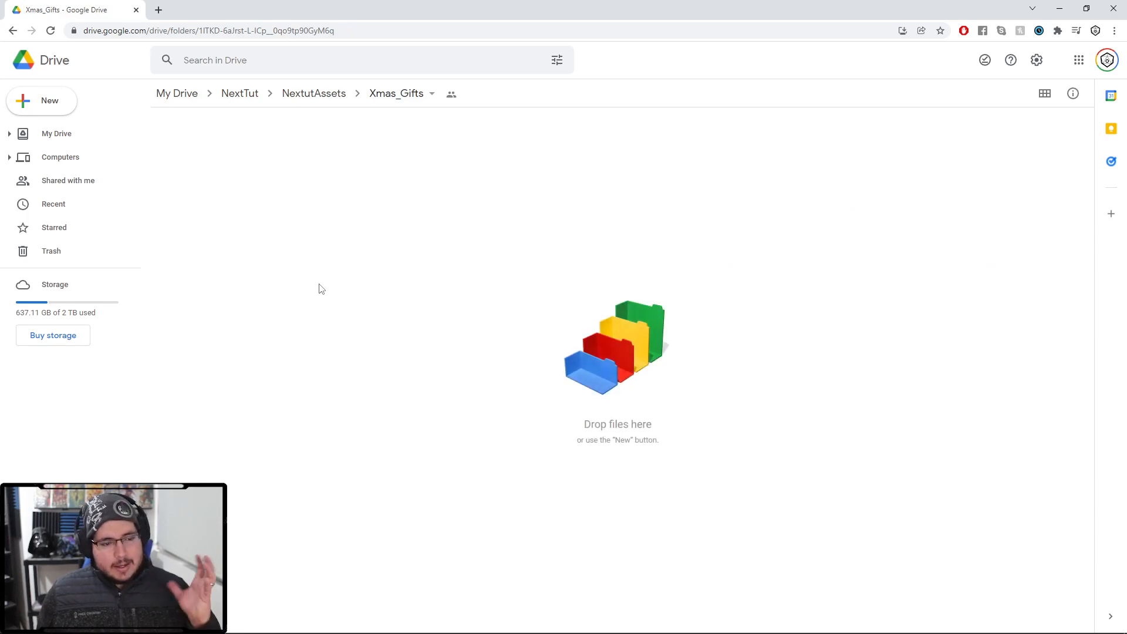
- Switch back to Maya and open the Render Settings
key(alt+Tab)
click(562, 320)
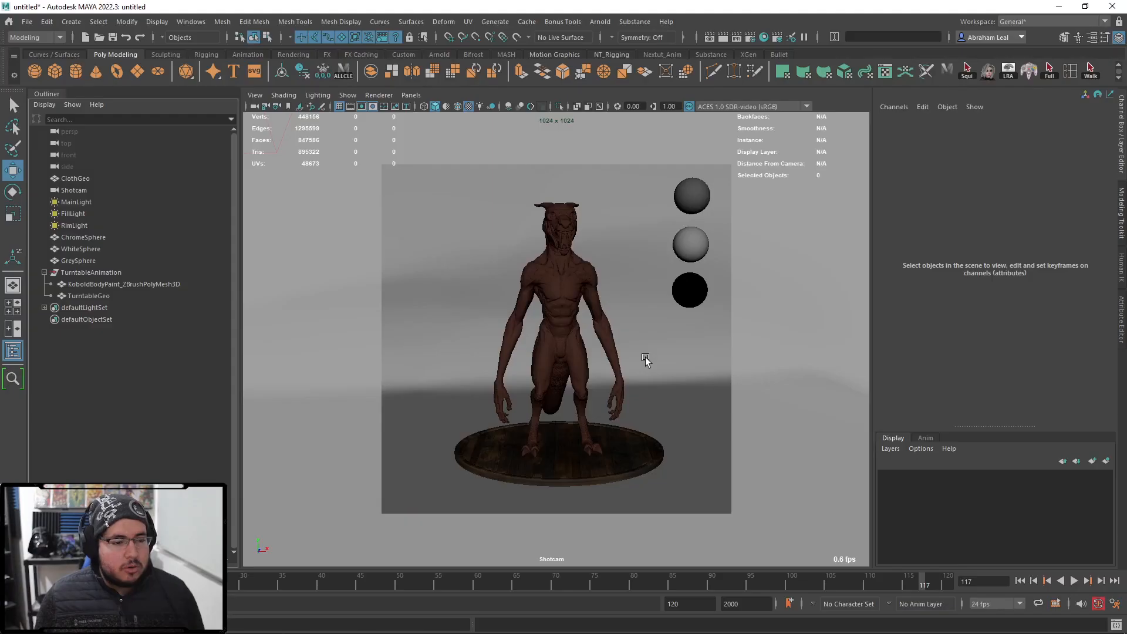
click(750, 37)
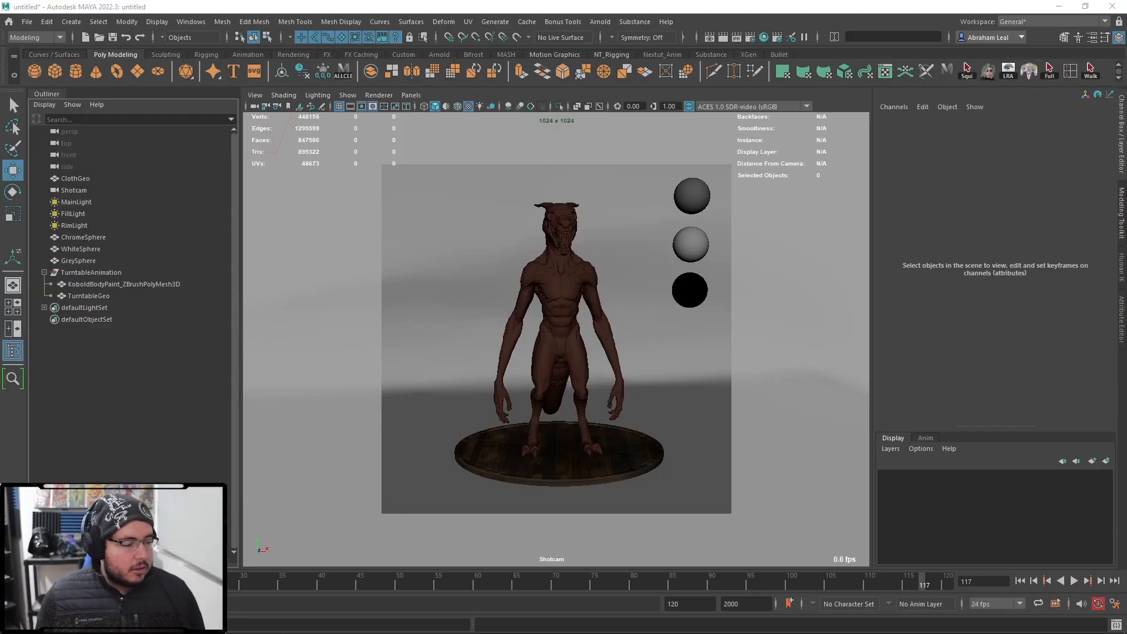